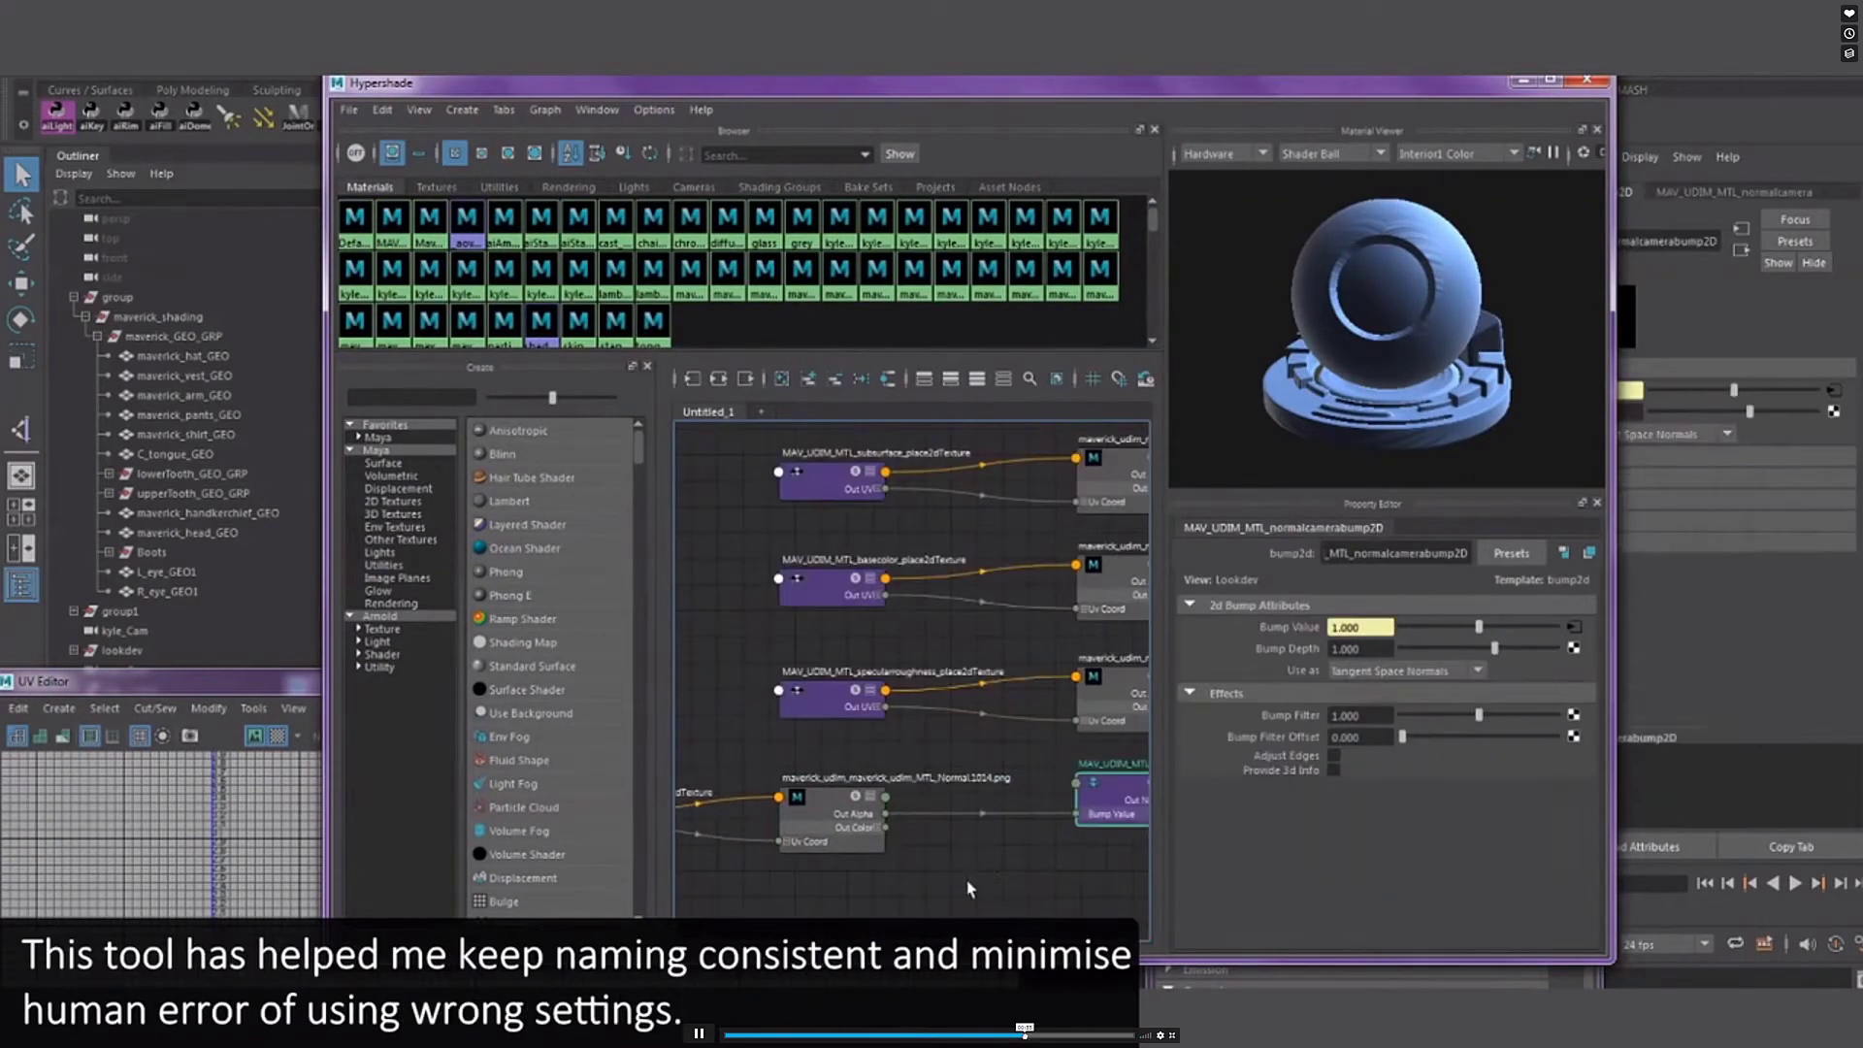
Review the lighting and shading section of the demo reel, replay the lighting breakdown, and leave full screen at the end
{"action": "mouse_move", "coordinate": [1047, 1034]}
{"action": "left_mouse_down"}
{"action": "mouse_move", "coordinate": [819, 1033]}
{"action": "mouse_move", "coordinate": [1040, 1037]}
{"action": "left_mouse_up"}
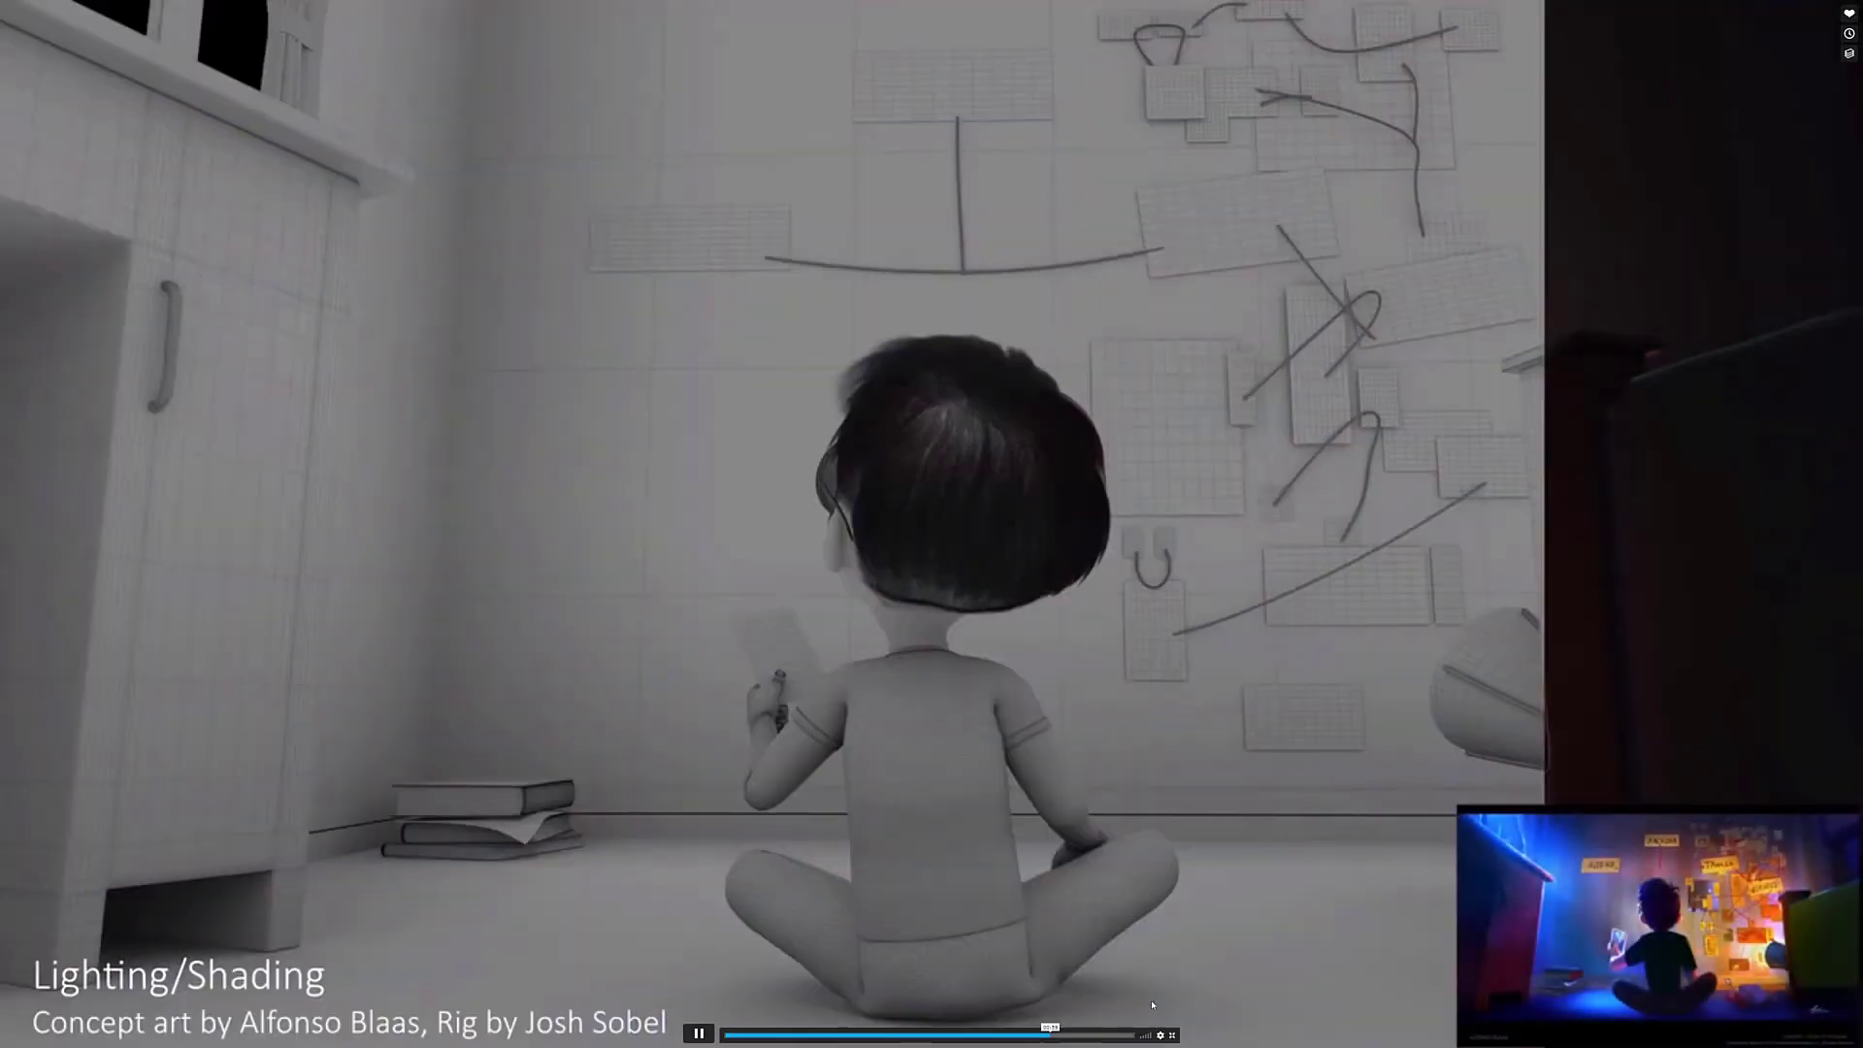
{"action": "left_click", "coordinate": [1152, 1005]}
{"action": "left_click", "coordinate": [1047, 1035]}
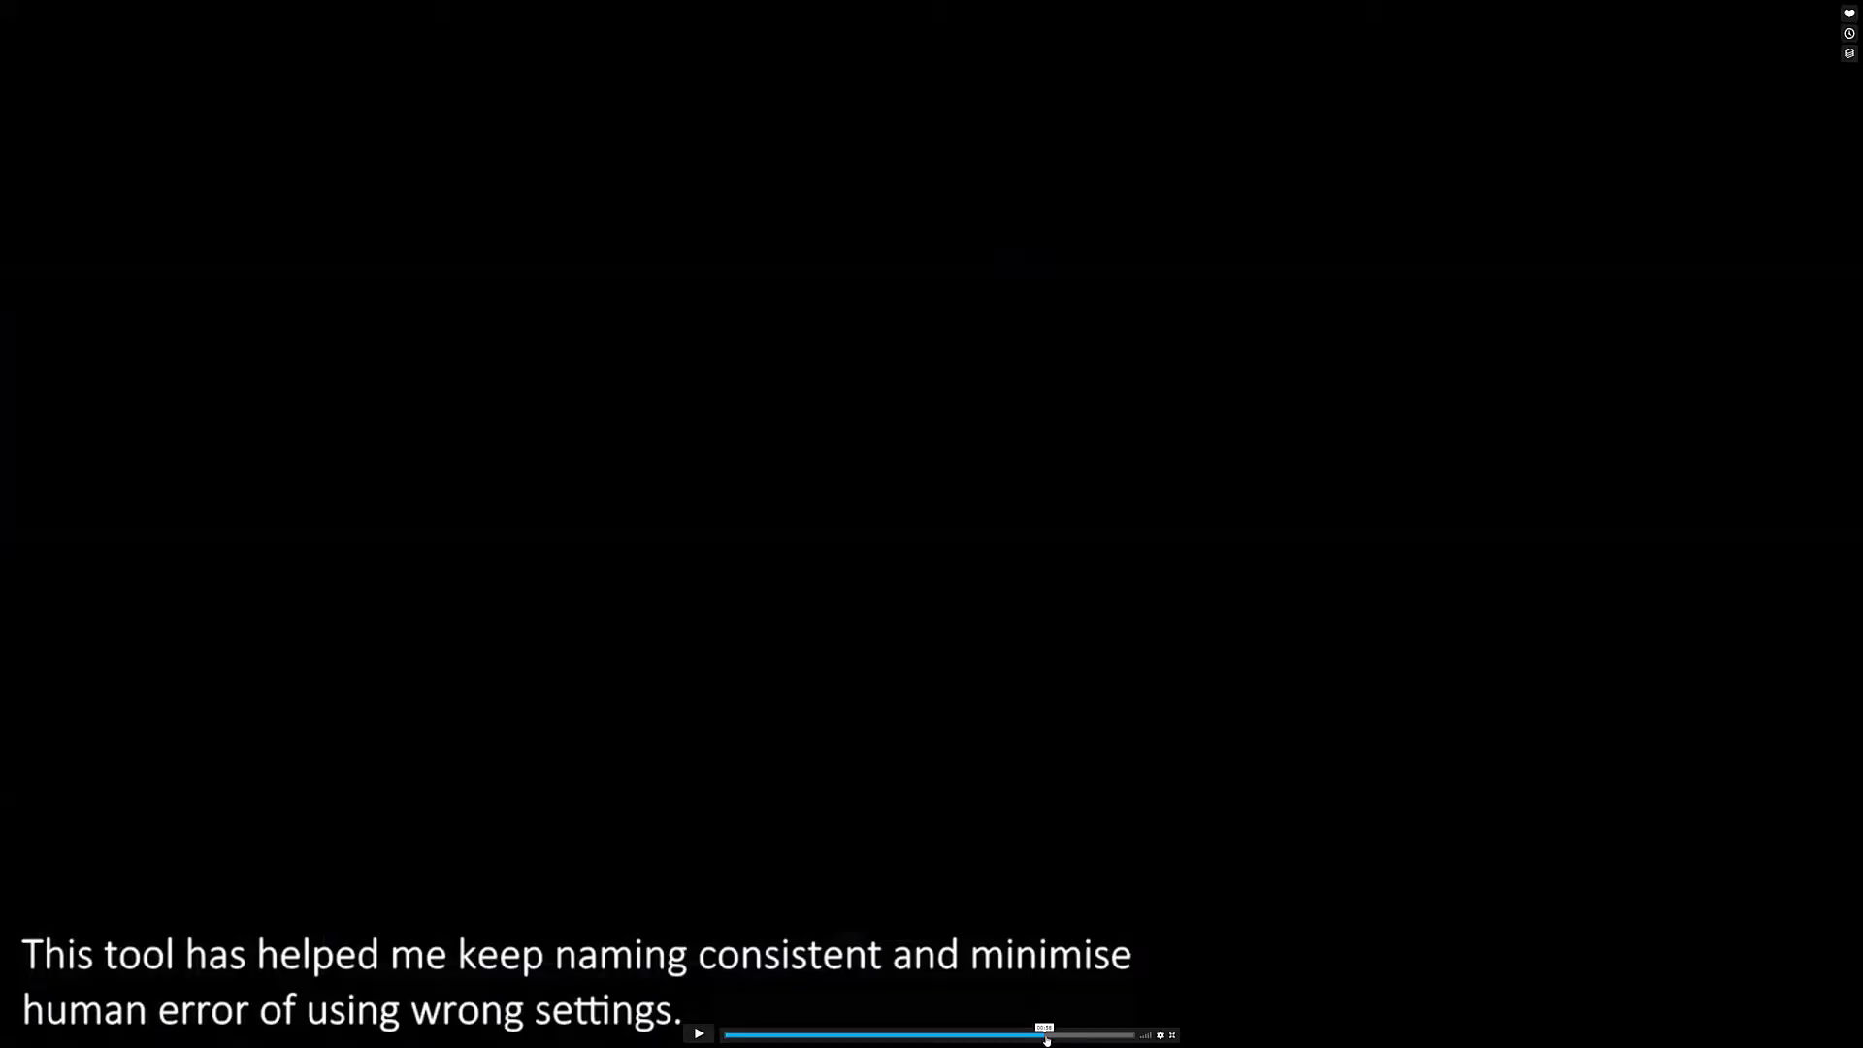
{"action": "left_click", "coordinate": [1045, 1035]}
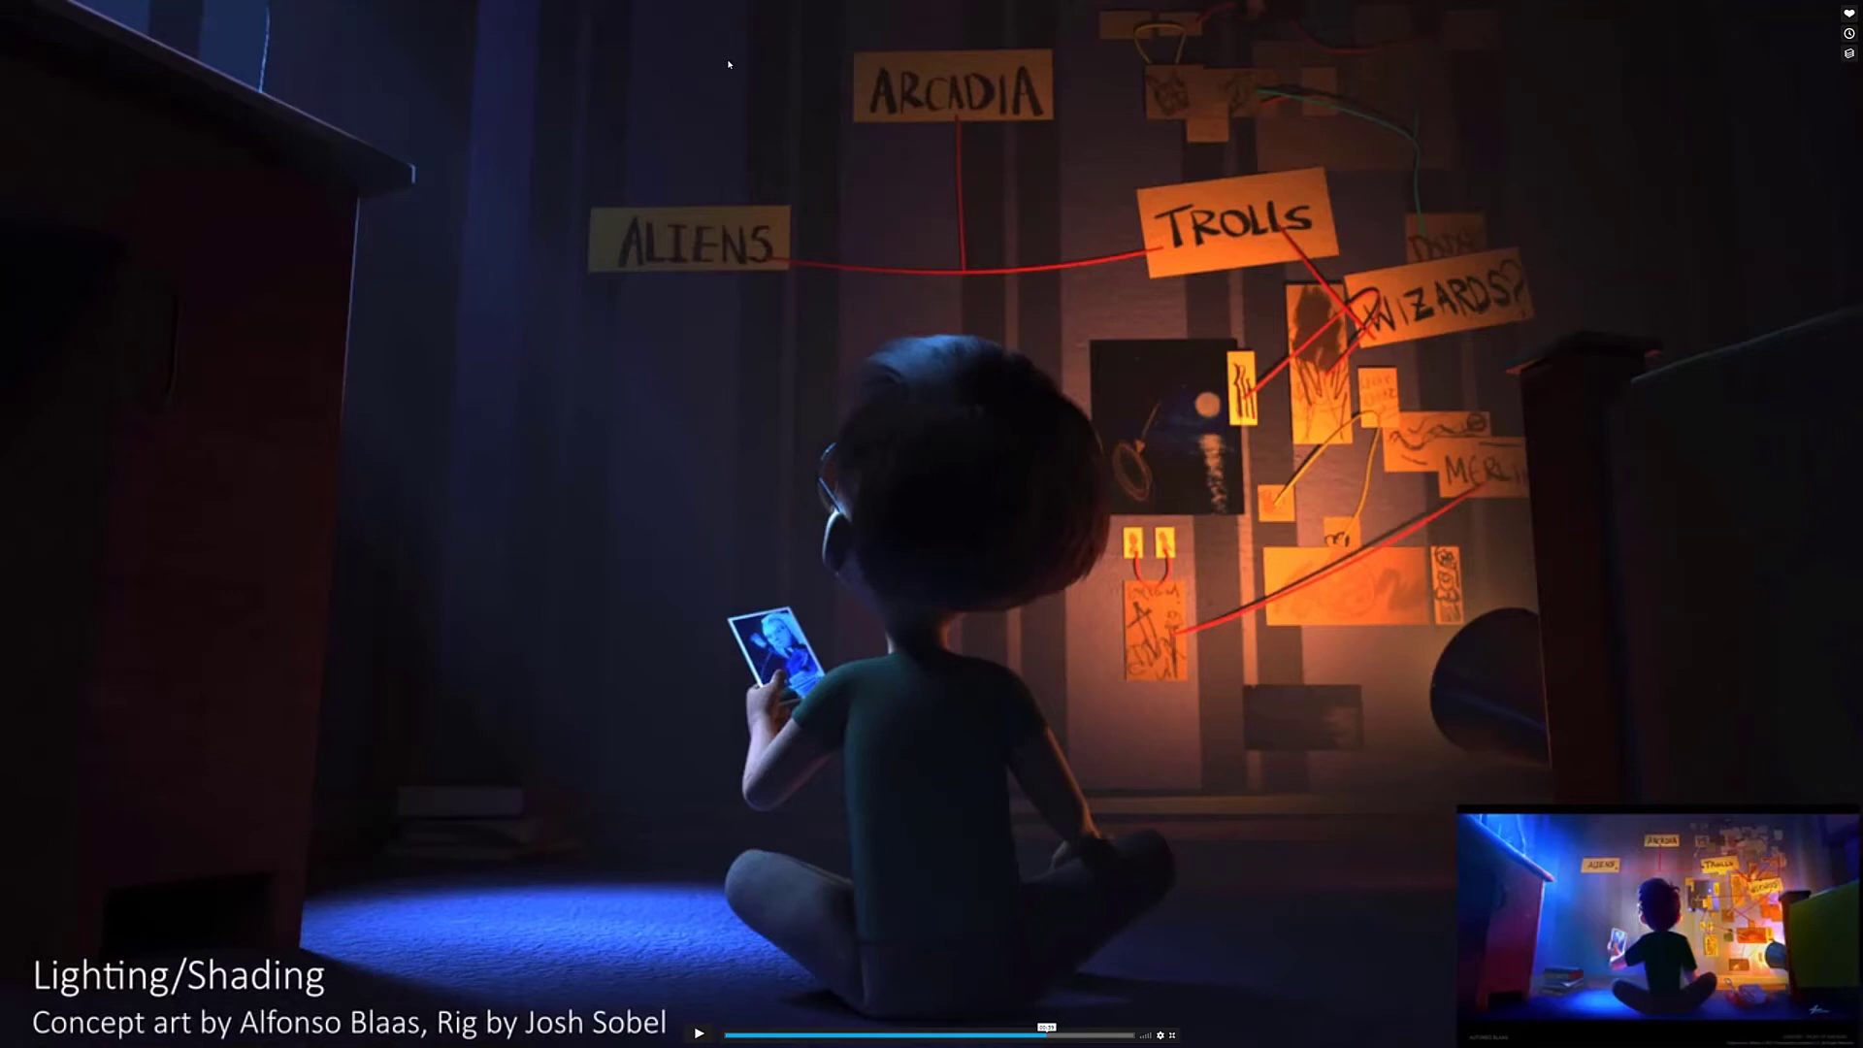
{"action": "key", "text": "space"}
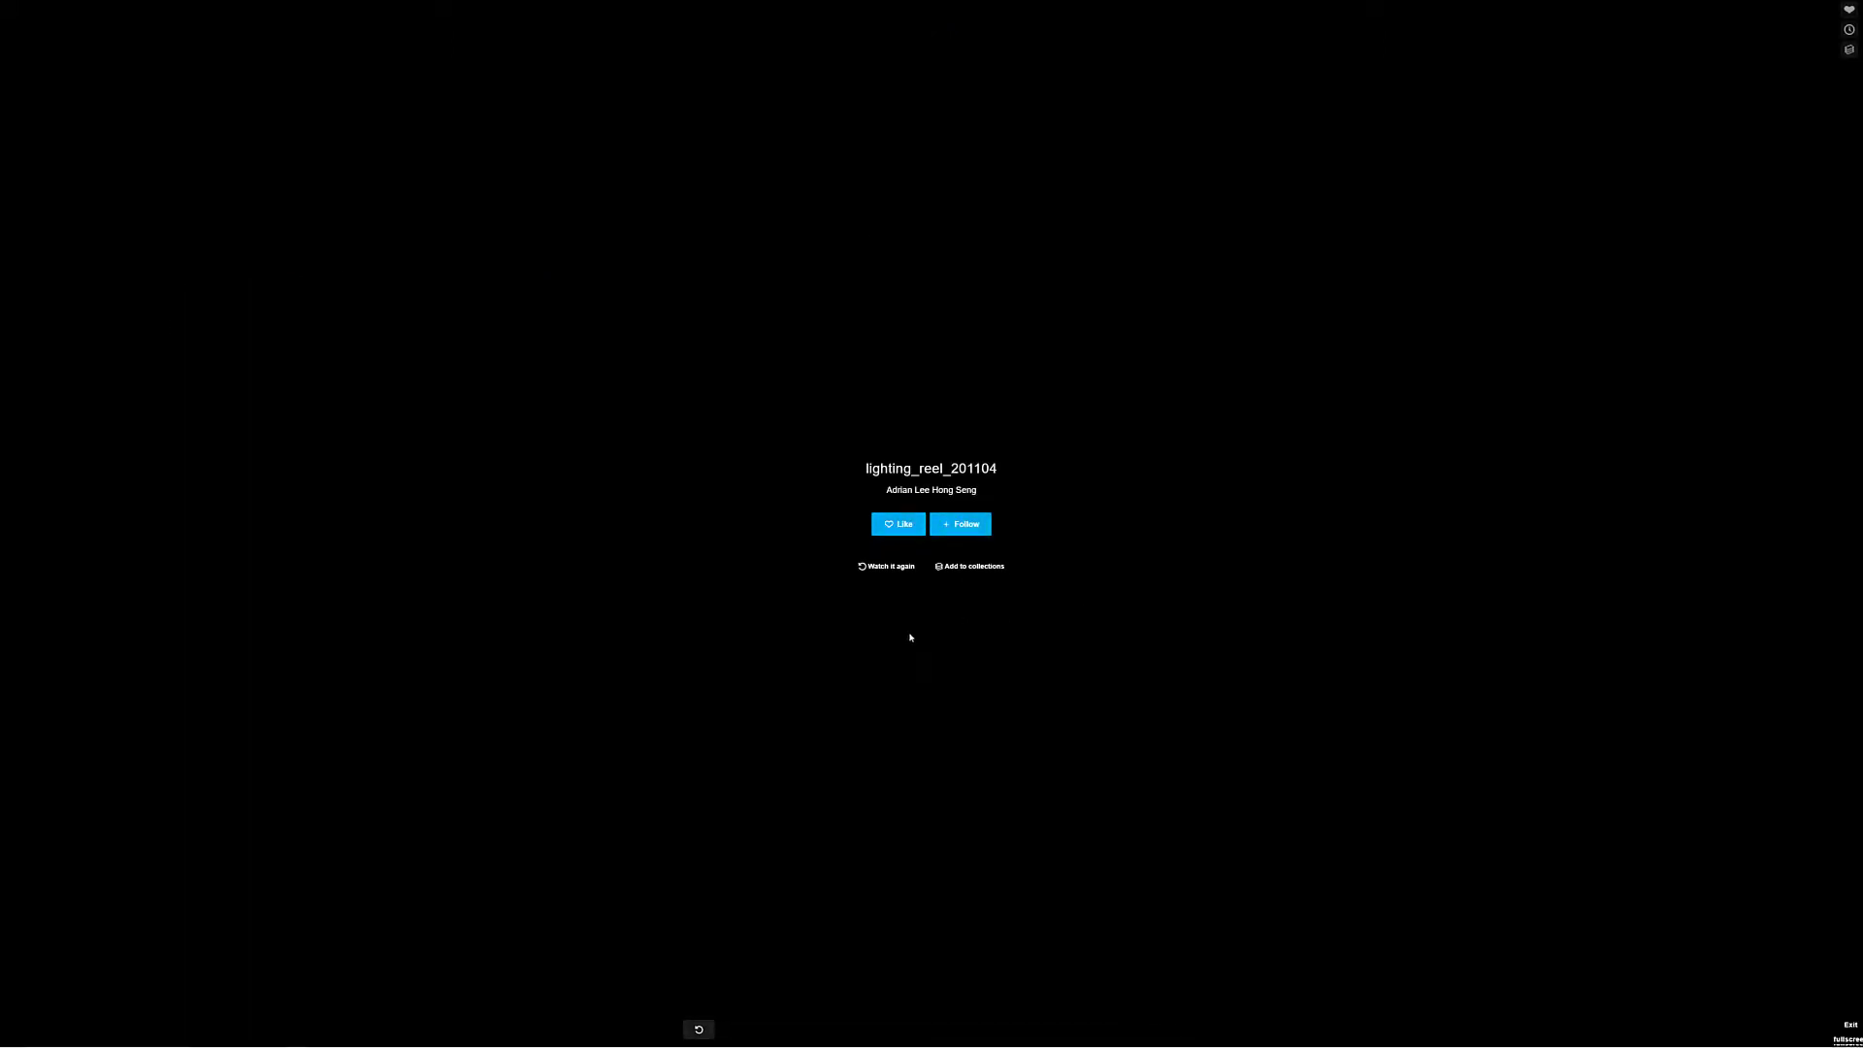
{"action": "key", "text": "Escape"}
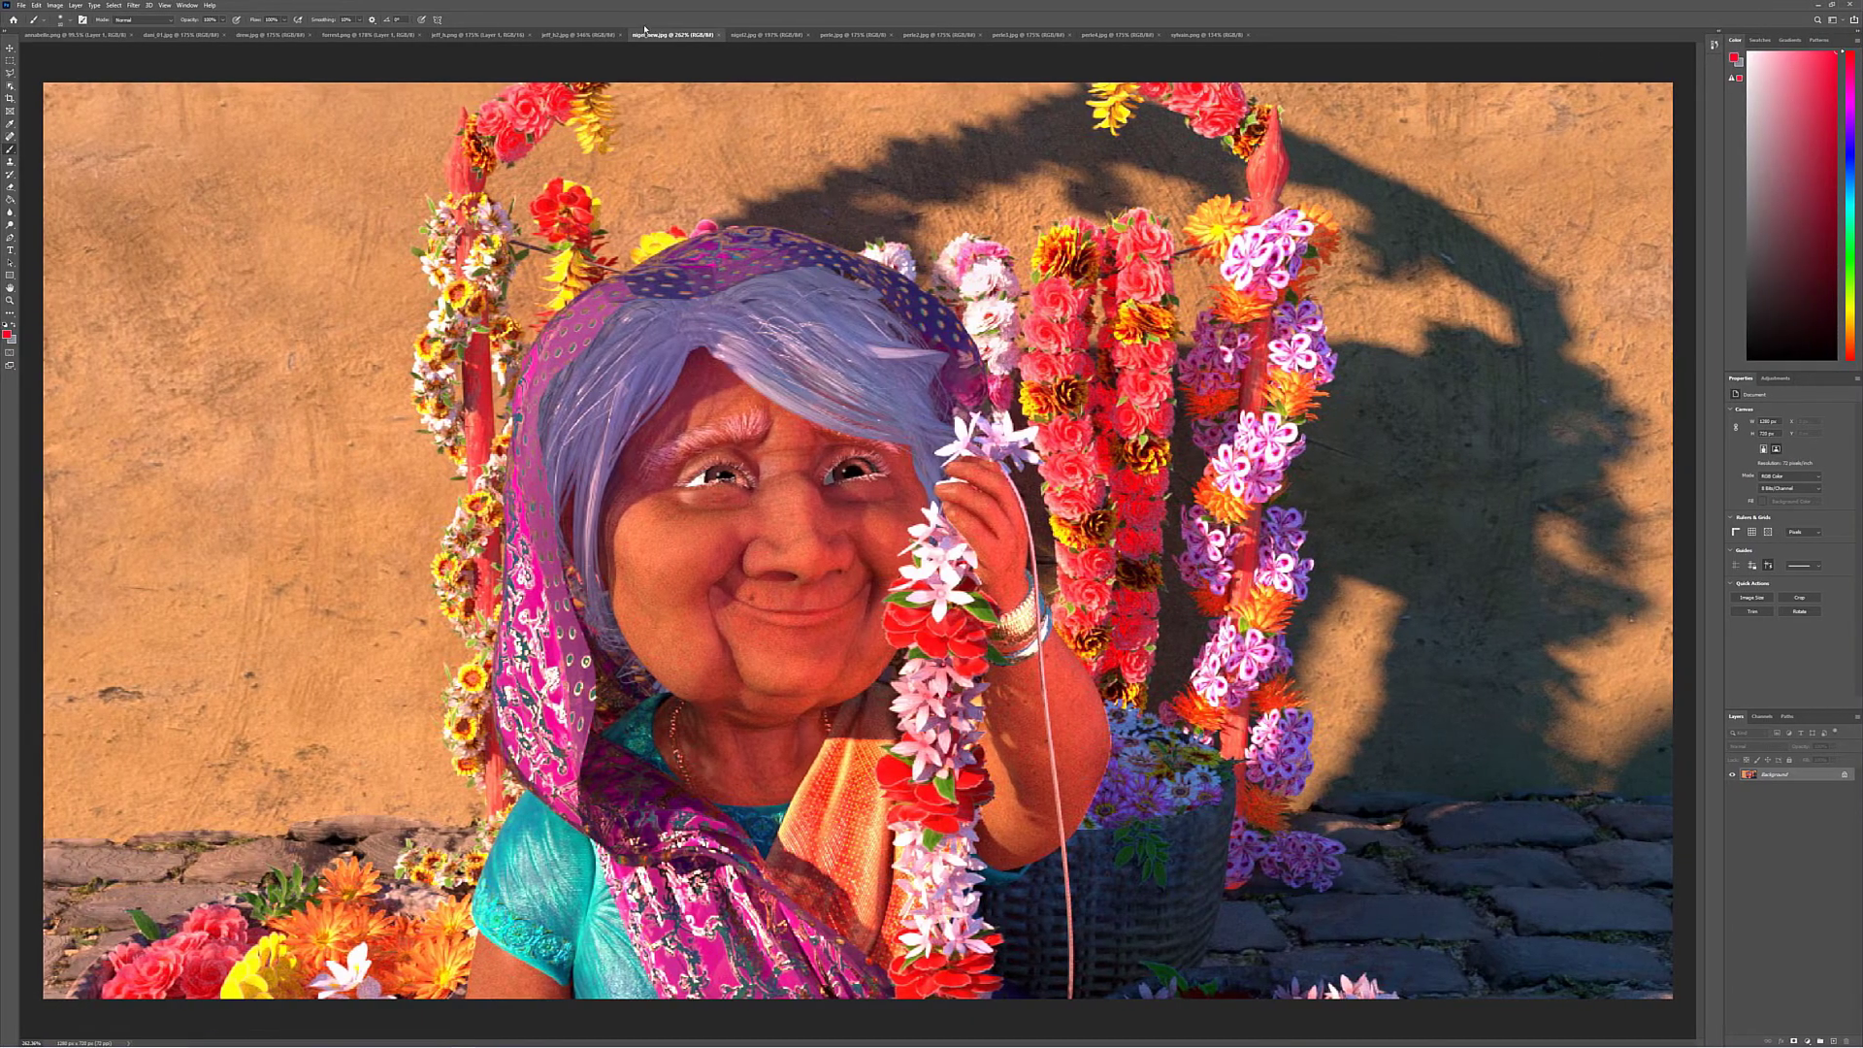
Bring up the octopus poker image and outline the hanging lamp's bright opening and the wide glow beneath it in red
{"action": "left_click", "coordinate": [60, 36]}
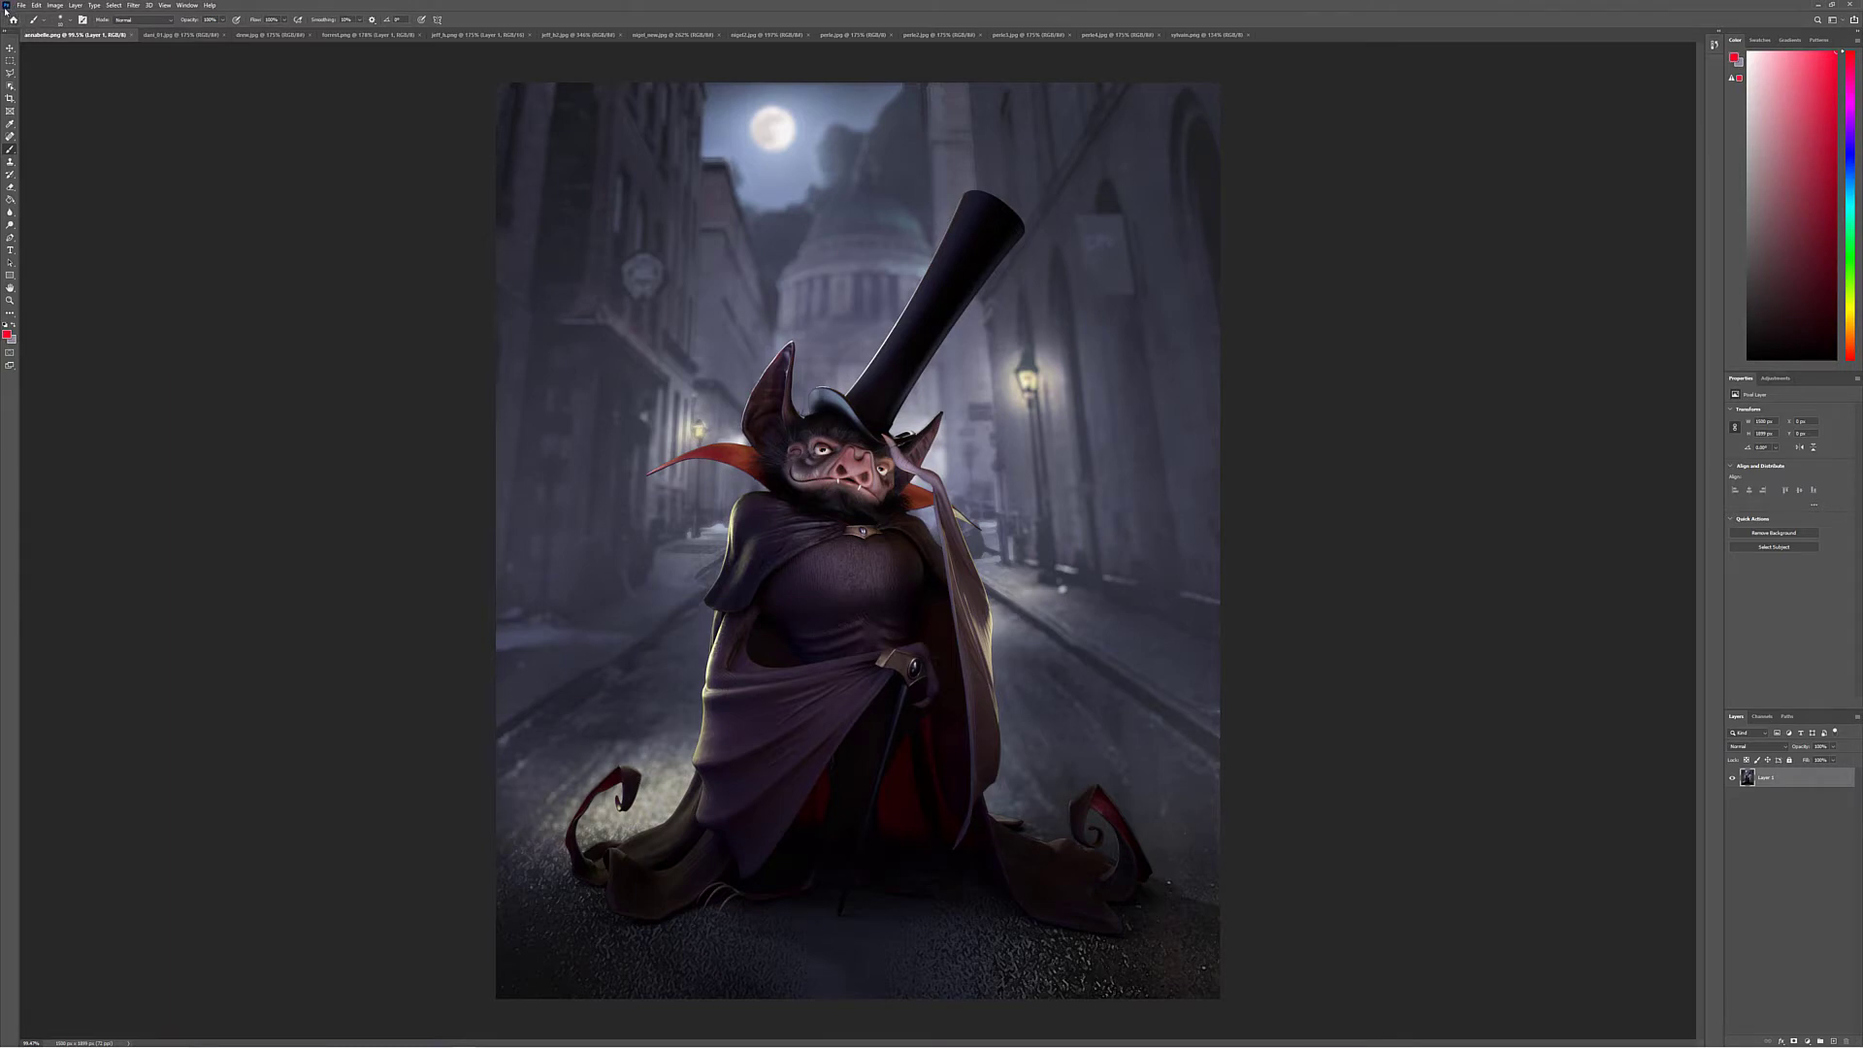
{"action": "left_click", "coordinate": [181, 34]}
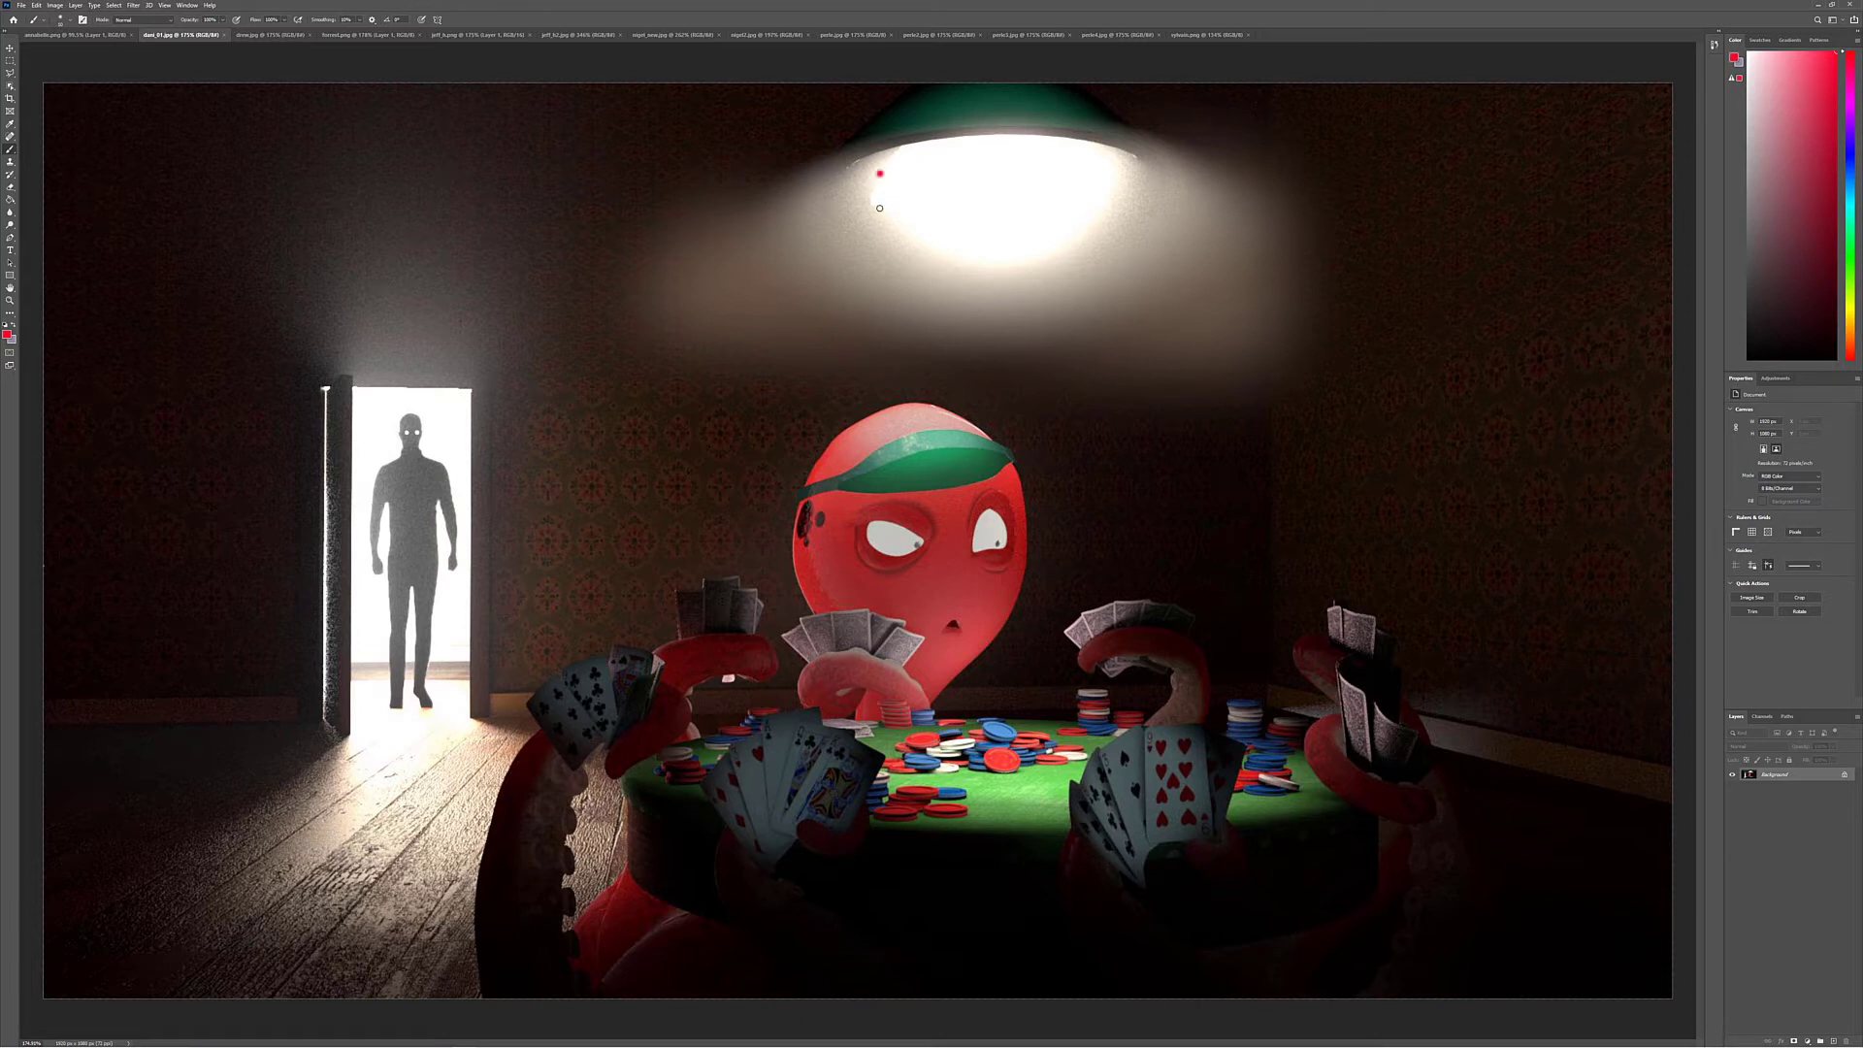
{"action": "left_click_drag", "start_coordinate": [878, 208], "coordinate": [1083, 219]}
{"action": "mouse_move", "coordinate": [790, 209]}
{"action": "left_mouse_down"}
{"action": "mouse_move", "coordinate": [931, 349]}
{"action": "mouse_move", "coordinate": [1004, 199]}
{"action": "left_mouse_up"}
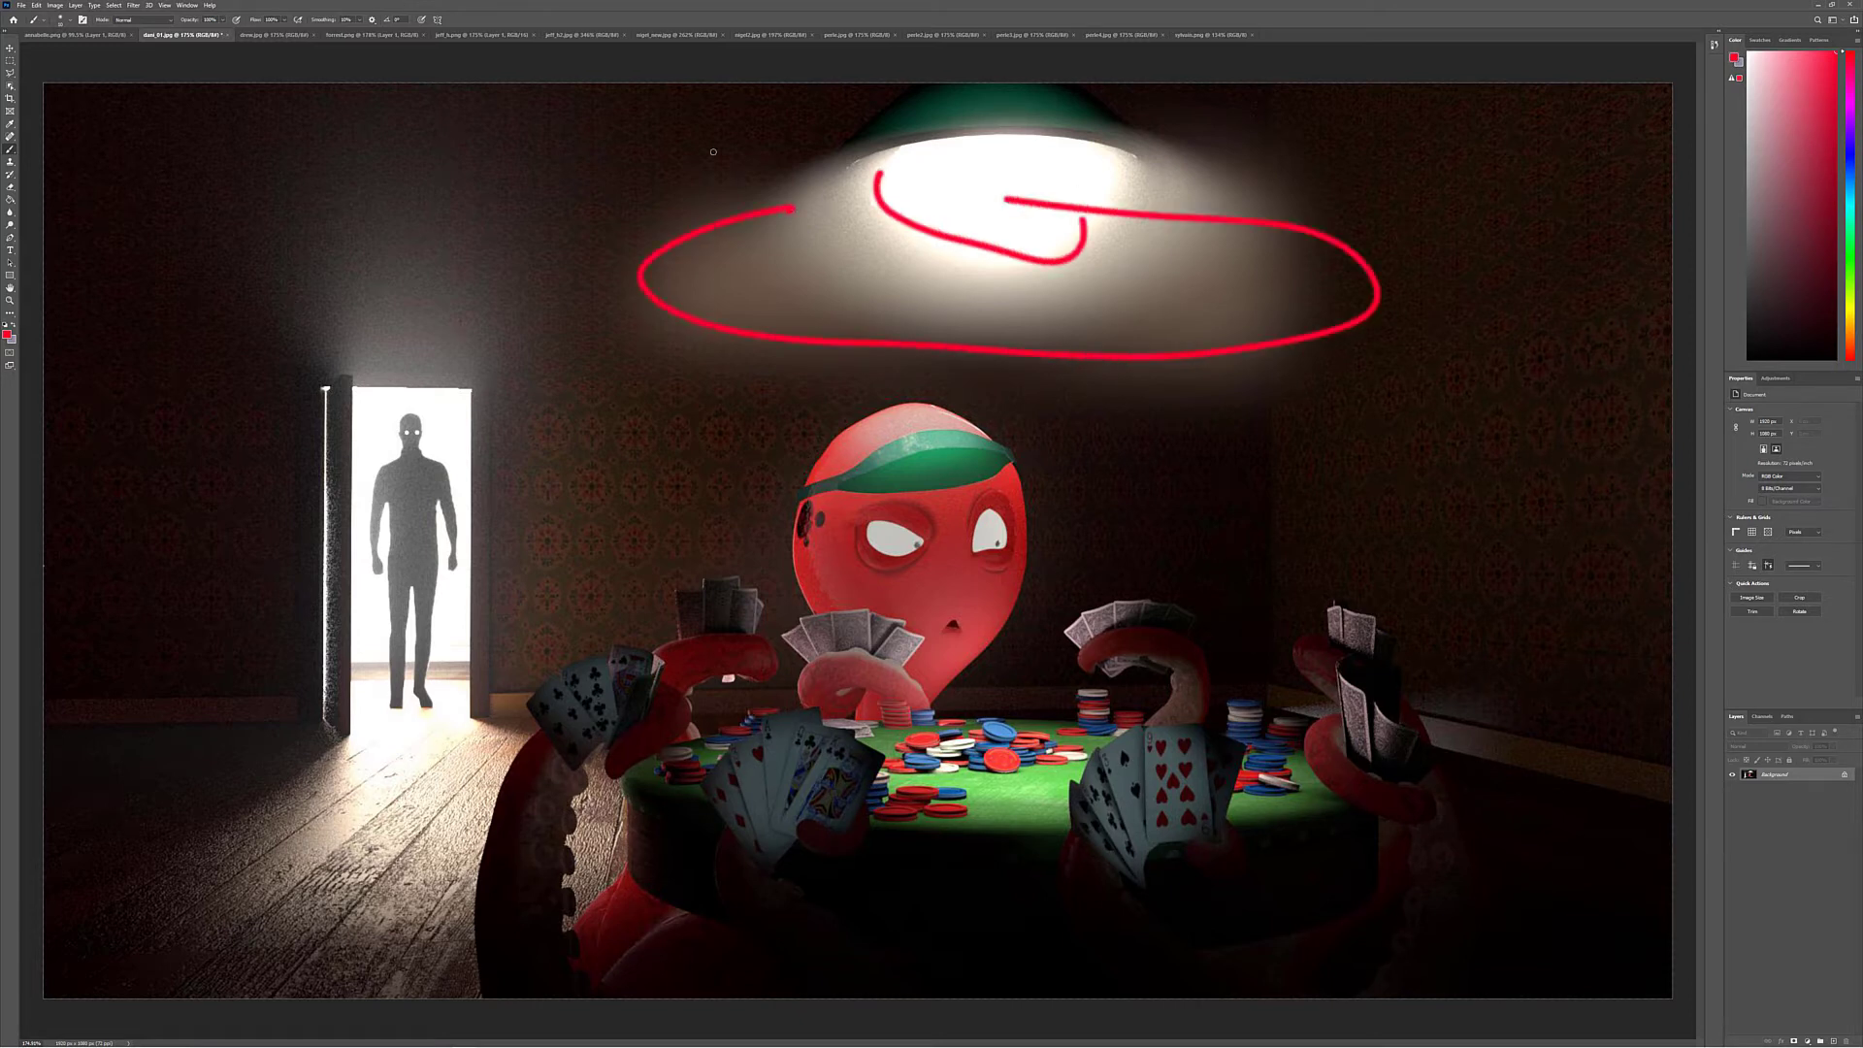
{"action": "left_click_drag", "start_coordinate": [713, 151], "coordinate": [840, 175]}
Mark the shading across the octopus's face with red brush strokes, and undo those face marks
{"action": "left_click_drag", "start_coordinate": [1014, 492], "coordinate": [970, 567]}
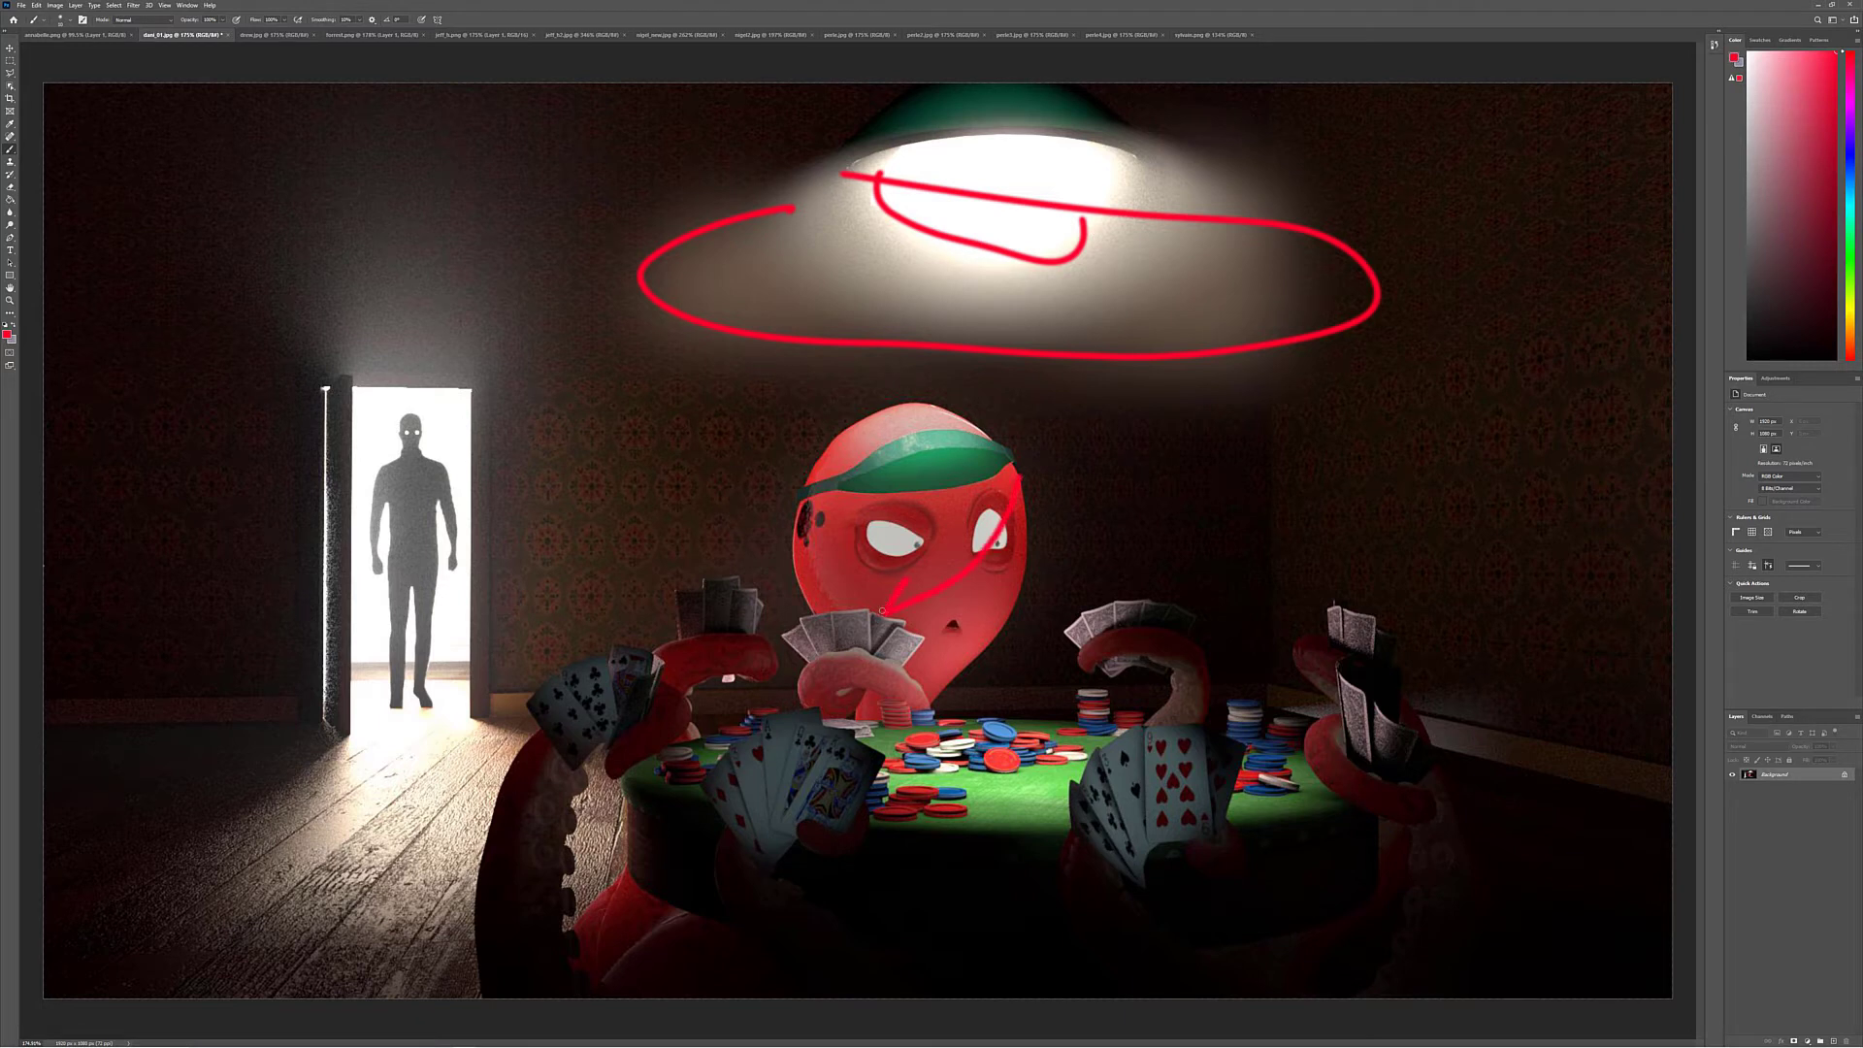
{"action": "left_click_drag", "start_coordinate": [882, 610], "coordinate": [975, 630]}
{"action": "key", "text": "ctrl+z"}
{"action": "key", "text": "ctrl+z"}
{"action": "left_click_drag", "start_coordinate": [1005, 493], "coordinate": [912, 582]}
{"action": "left_click_drag", "start_coordinate": [953, 428], "coordinate": [919, 599]}
{"action": "key", "text": "ctrl+z"}
{"action": "key", "text": "ctrl+z"}
On the brick wall portrait, circle the top of the woman's hair and one eye in red, and undo both circles
{"action": "left_click", "coordinate": [273, 36]}
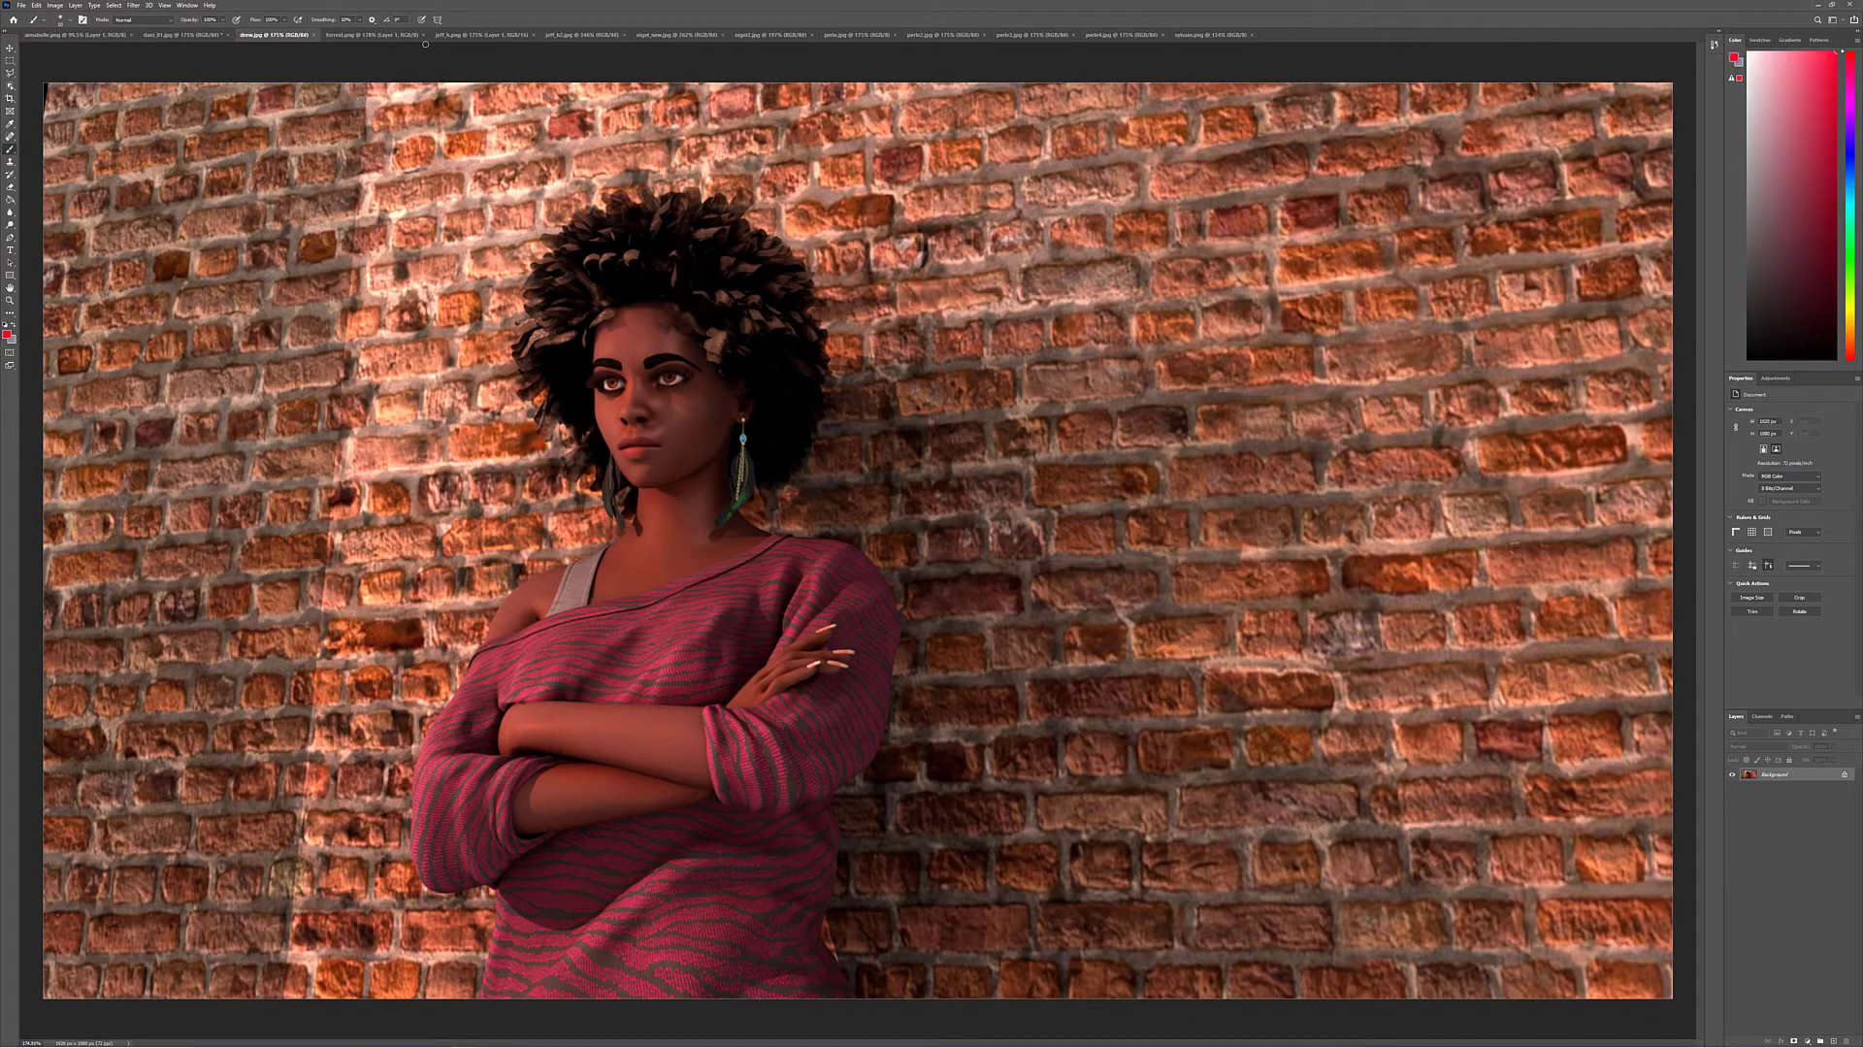
{"action": "key", "text": "ctrl+1"}
{"action": "key", "text": "ctrl+plus"}
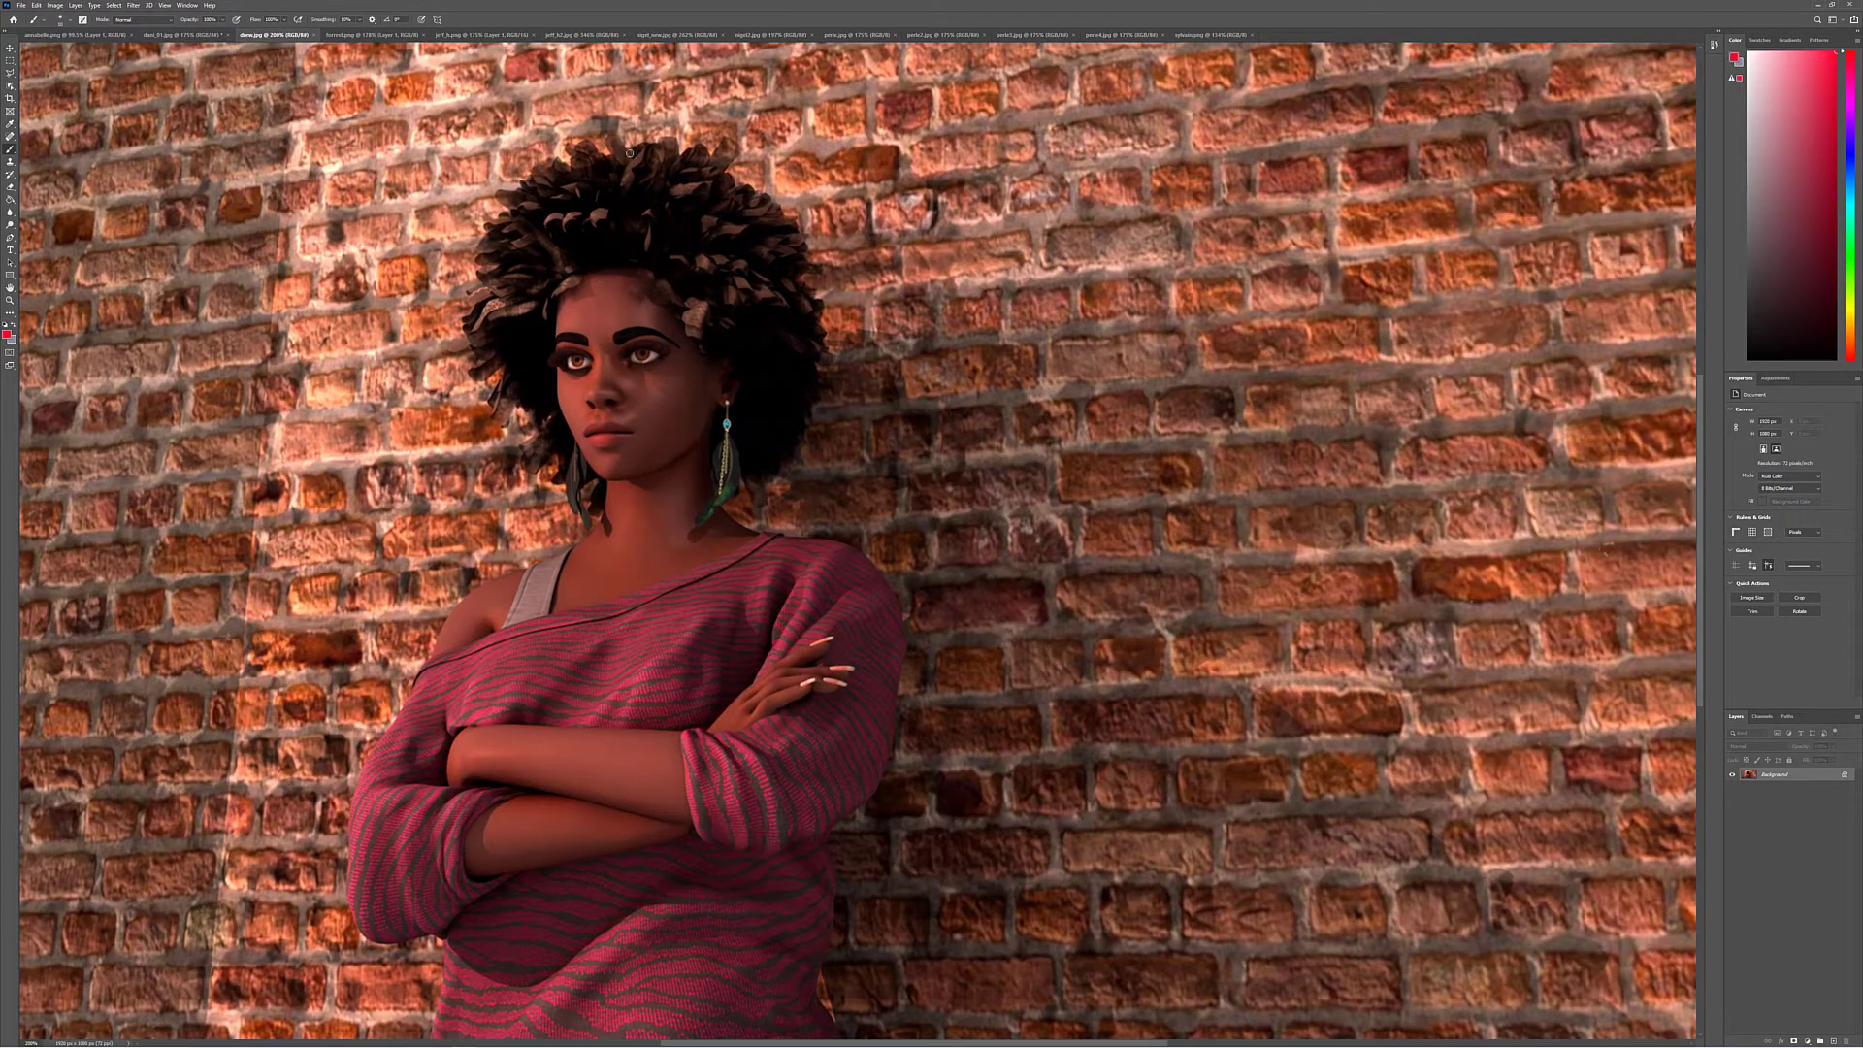
{"action": "left_click_drag", "start_coordinate": [629, 152], "coordinate": [648, 132]}
{"action": "left_click_drag", "start_coordinate": [594, 340], "coordinate": [606, 361]}
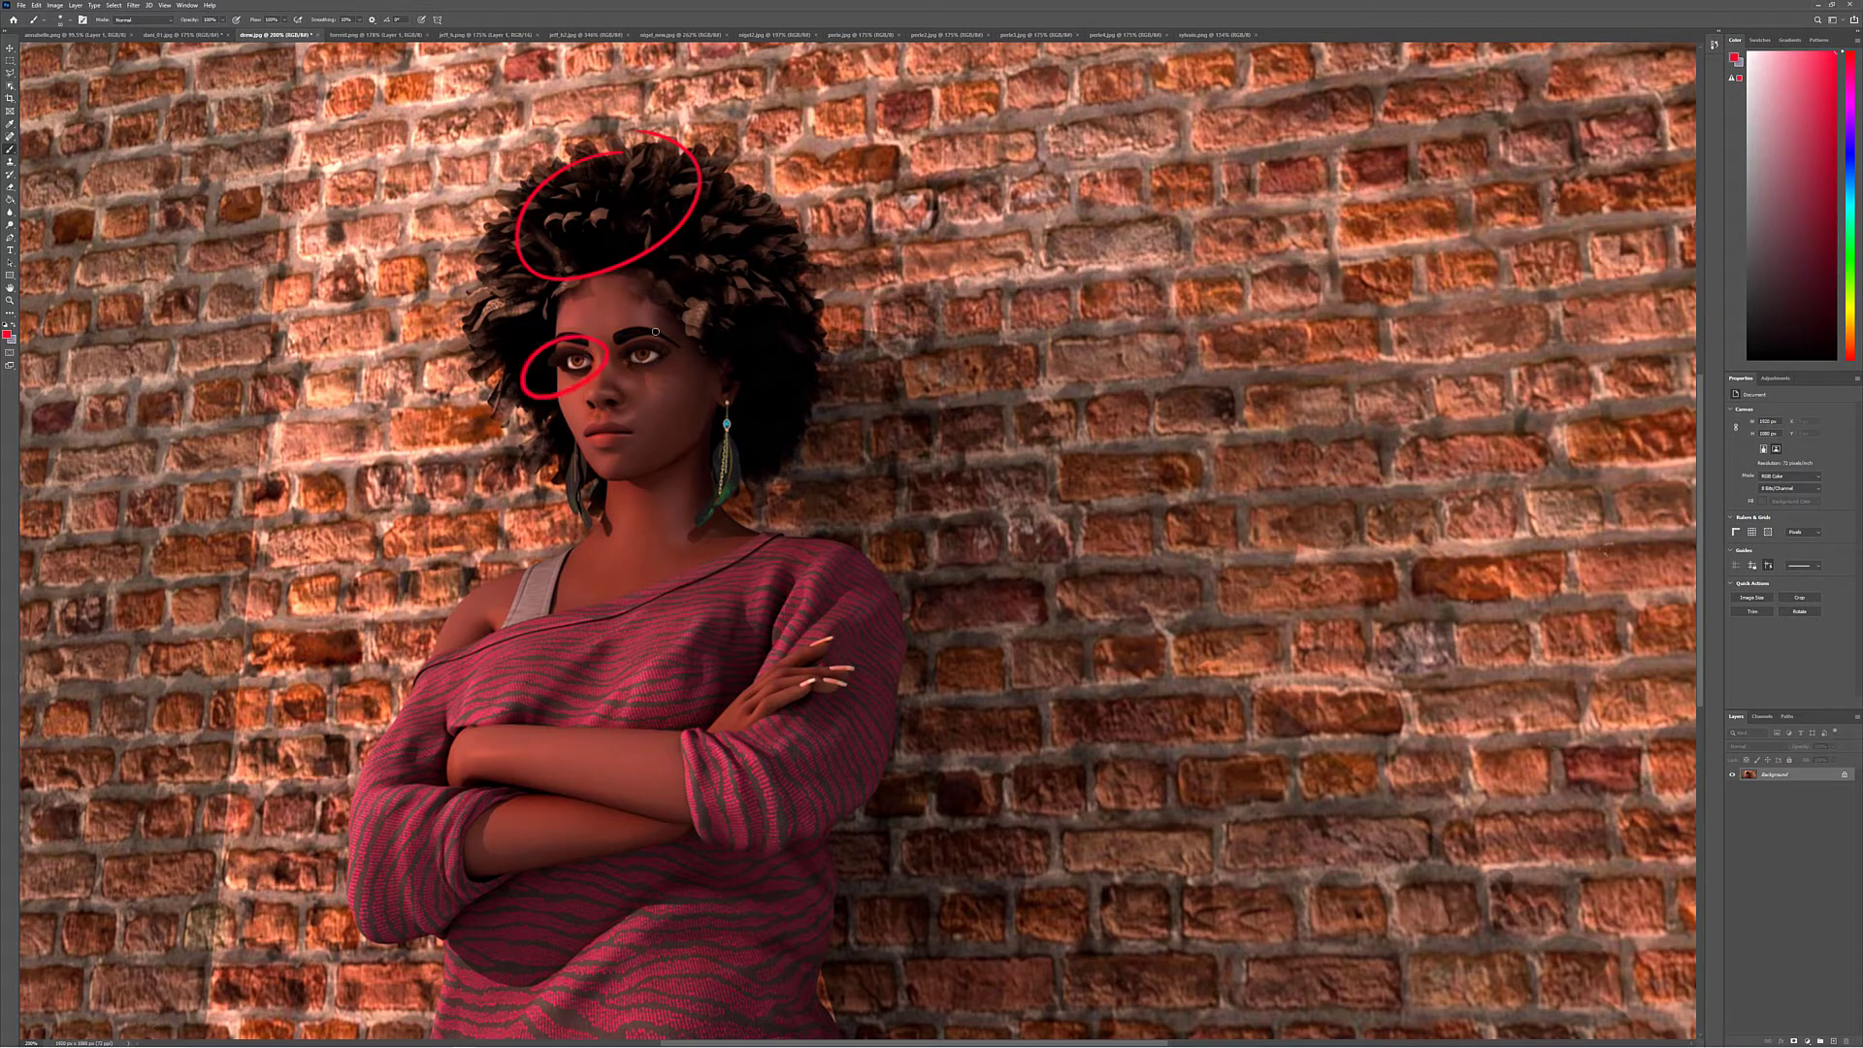
{"action": "key", "text": "ctrl+z"}
{"action": "key", "text": "ctrl+z"}
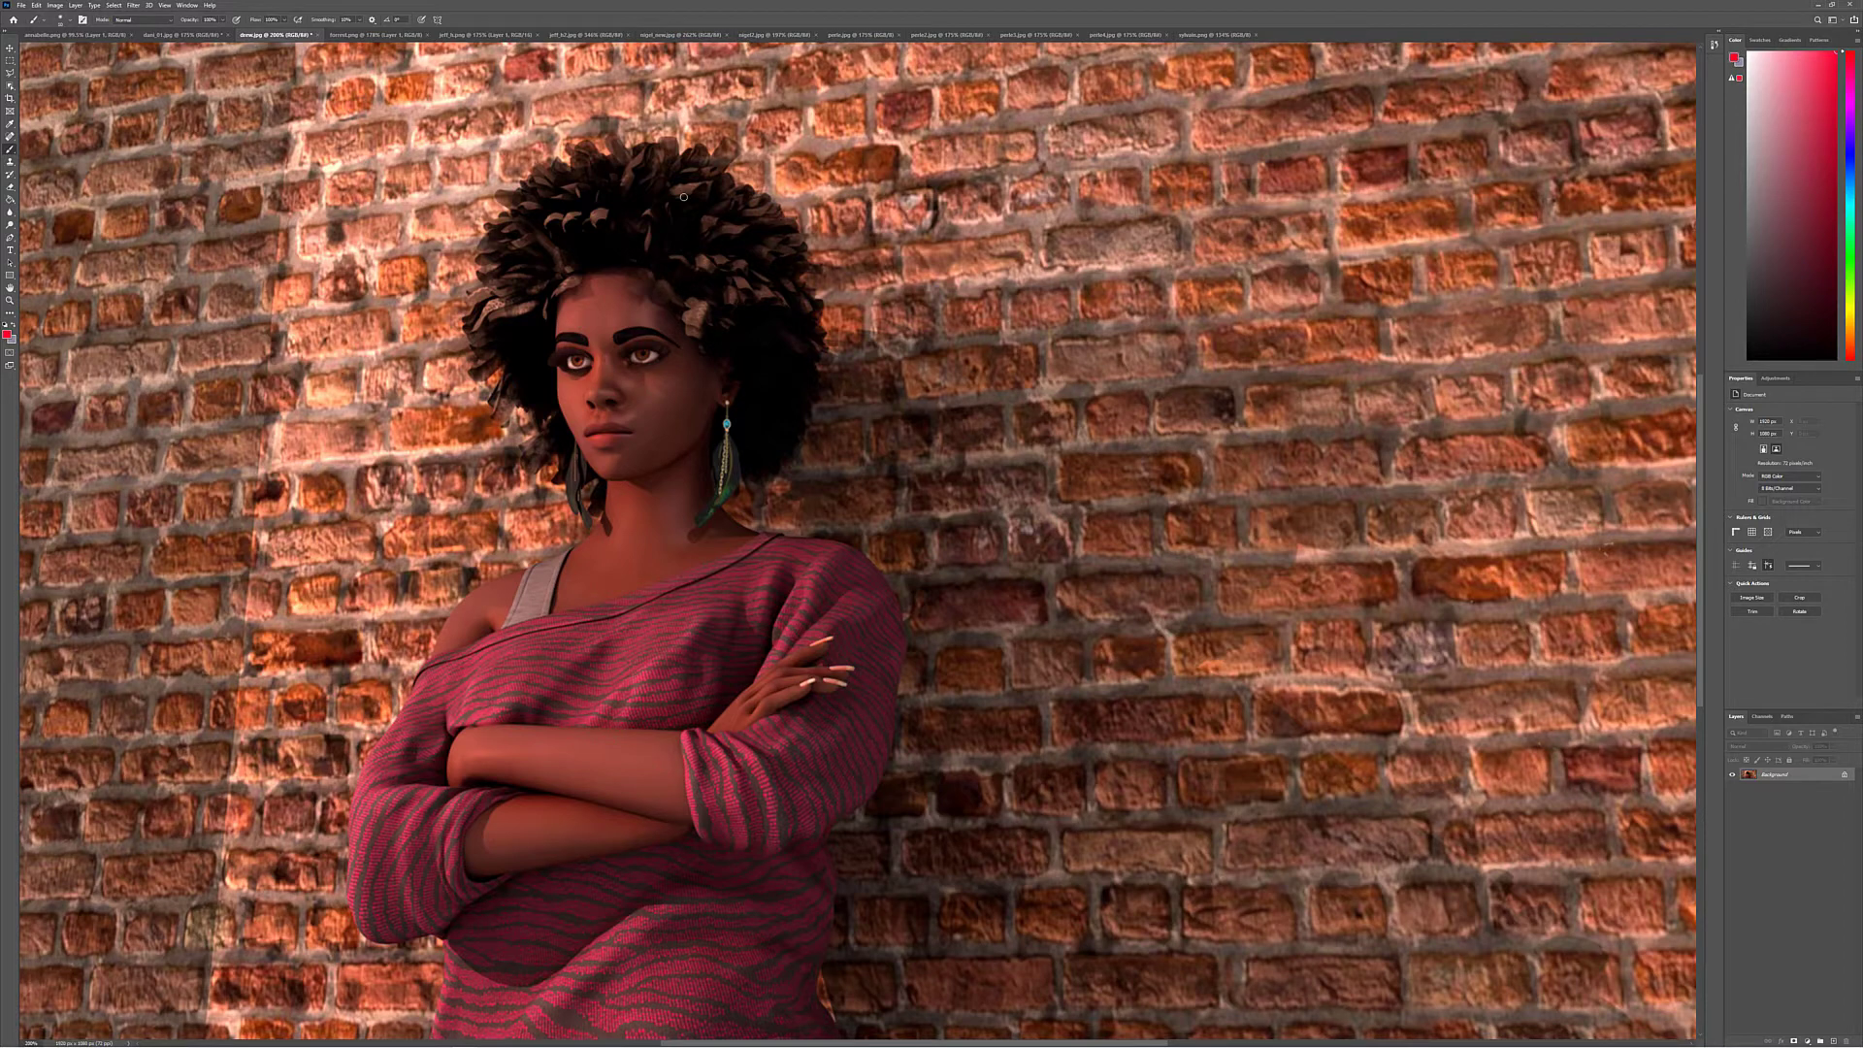
Fit the whole brick wall portrait in view, mark the woman's other eye in red, and undo the mark
{"action": "key", "text": "ctrl+minus"}
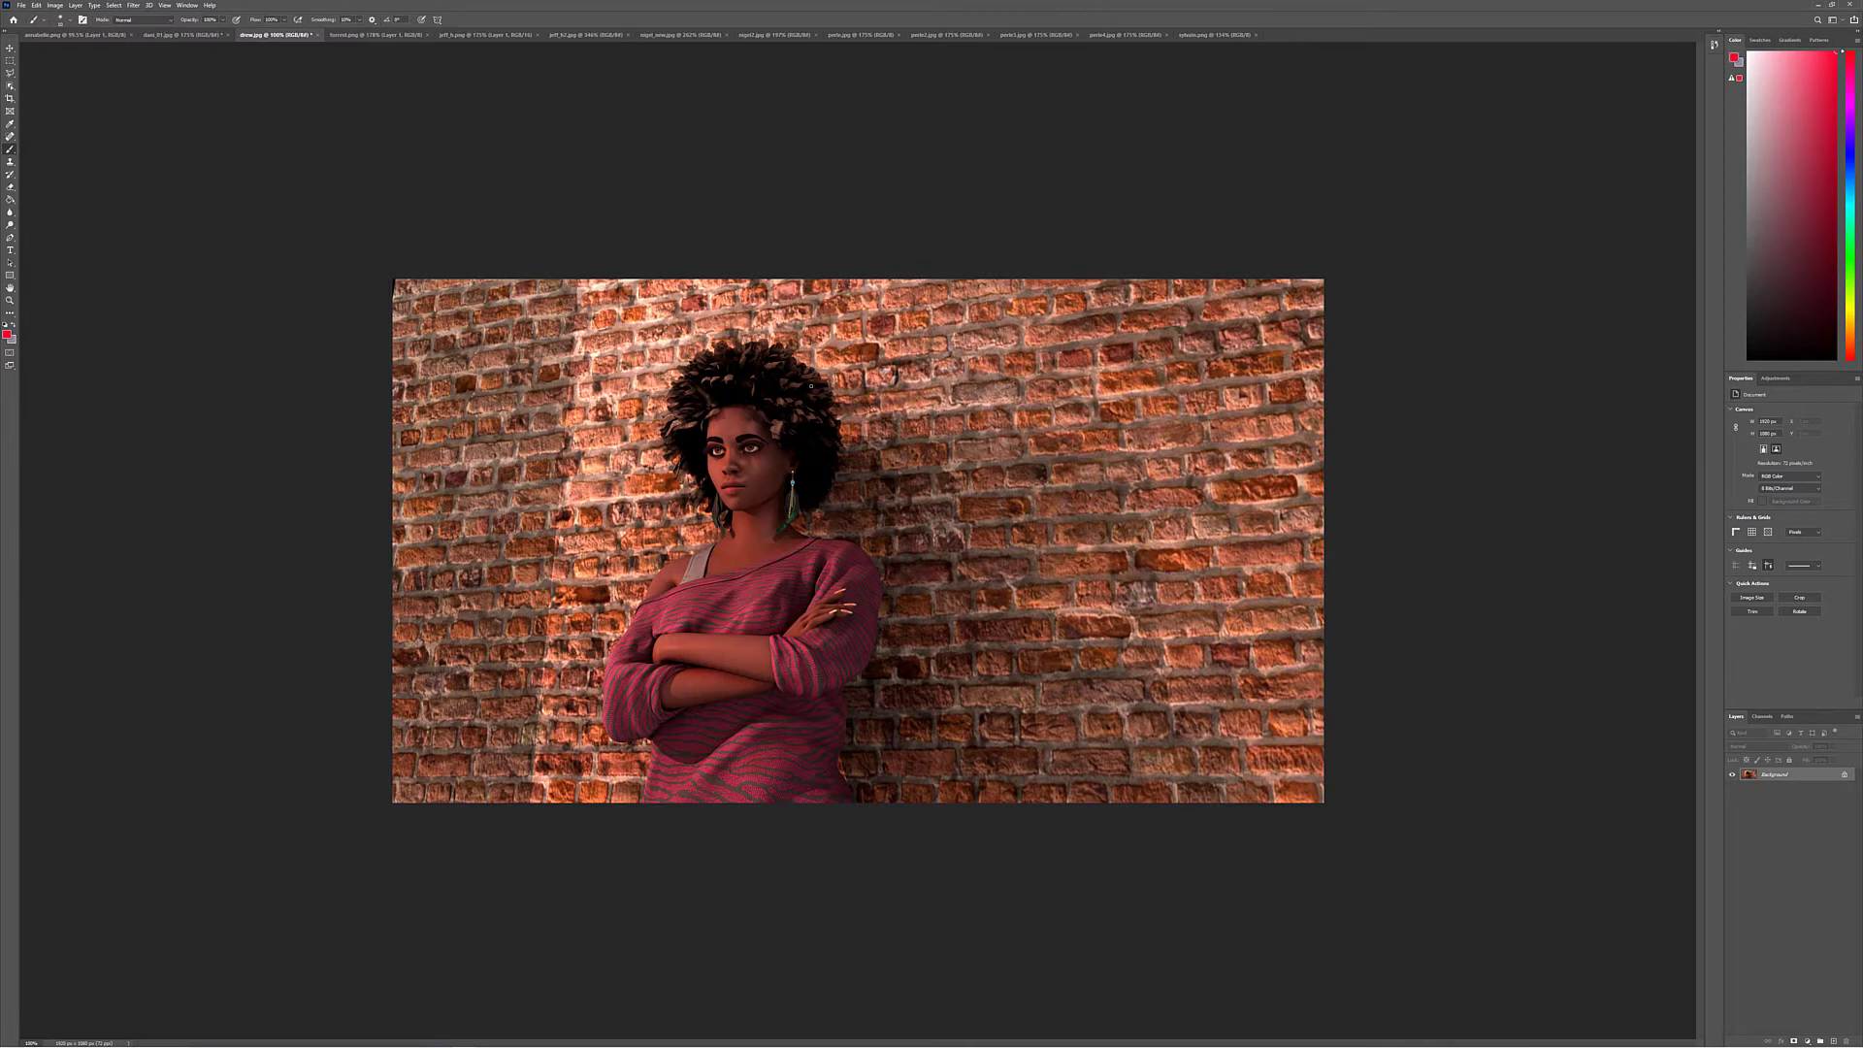
{"action": "key", "text": "ctrl+0"}
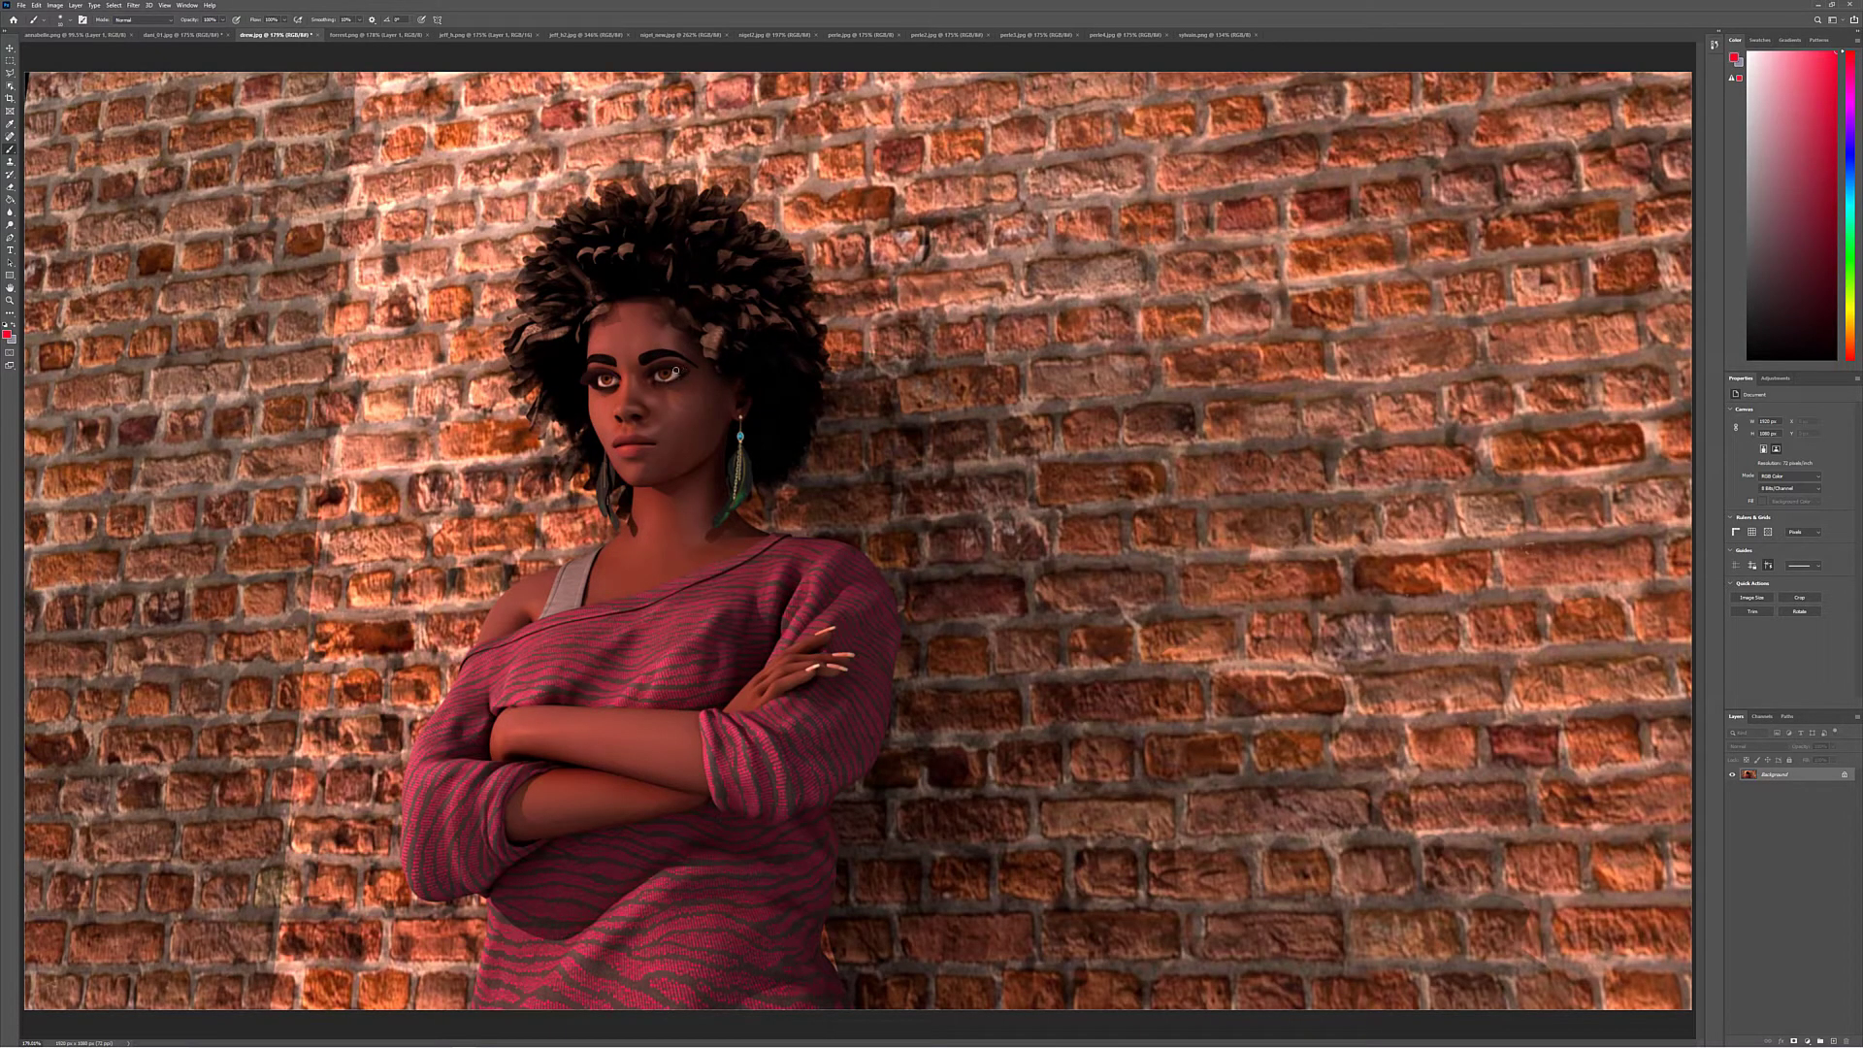
{"action": "left_click_drag", "start_coordinate": [675, 371], "coordinate": [692, 368]}
{"action": "key", "text": "ctrl+z"}
View the portrait at 100%, mark the wall's light edge and the stretch from the wall towards the woman, and undo each mark
{"action": "key", "text": "ctrl+1"}
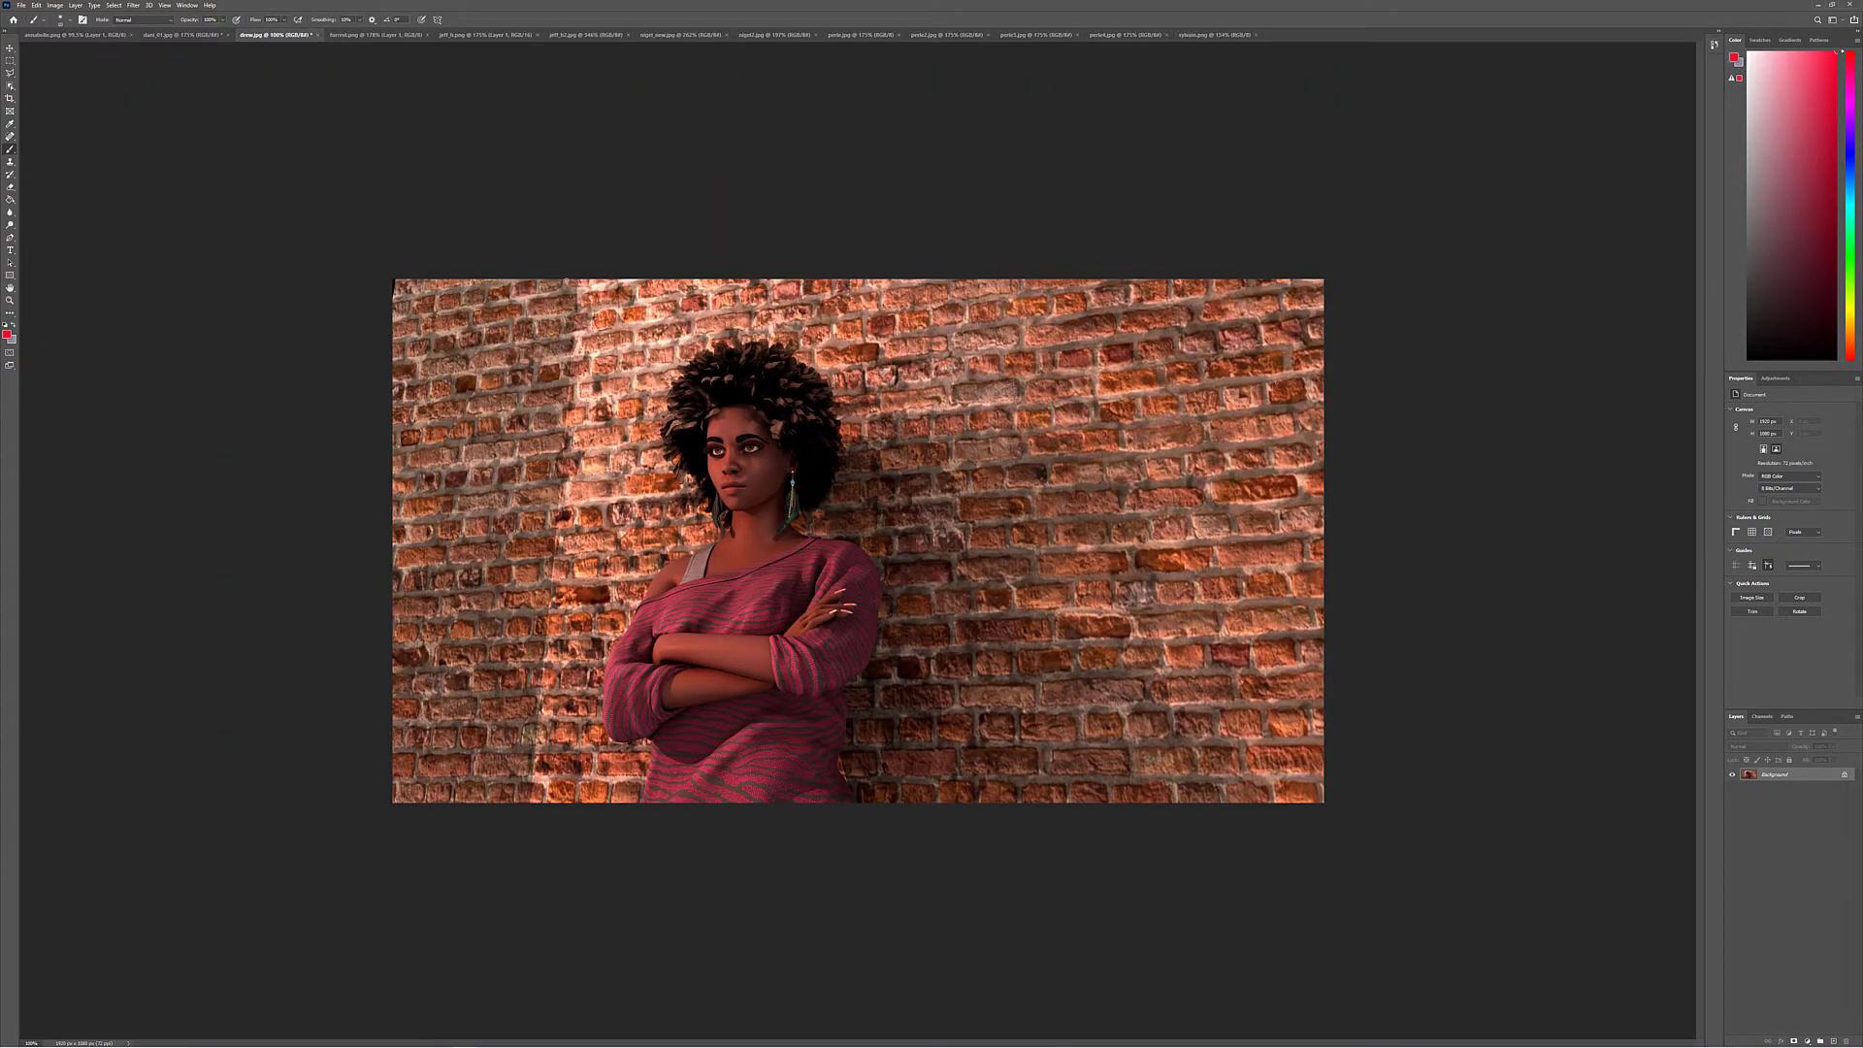
{"action": "left_click_drag", "start_coordinate": [578, 278], "coordinate": [553, 645]}
{"action": "key", "text": "ctrl+z"}
{"action": "left_click_drag", "start_coordinate": [1206, 463], "coordinate": [856, 410]}
{"action": "key", "text": "ctrl+z"}
Hatch the shadow side along the woman's hair, shoulder and sweater with short red strokes, and undo all of them
{"action": "left_click_drag", "start_coordinate": [832, 495], "coordinate": [846, 451]}
{"action": "left_click_drag", "start_coordinate": [818, 527], "coordinate": [859, 462]}
{"action": "left_click_drag", "start_coordinate": [826, 529], "coordinate": [853, 498]}
{"action": "left_click_drag", "start_coordinate": [873, 567], "coordinate": [888, 536]}
{"action": "left_click_drag", "start_coordinate": [882, 603], "coordinate": [893, 565]}
{"action": "left_click_drag", "start_coordinate": [846, 703], "coordinate": [871, 685]}
{"action": "left_click_drag", "start_coordinate": [850, 739], "coordinate": [873, 698]}
{"action": "left_click_drag", "start_coordinate": [851, 771], "coordinate": [877, 730]}
{"action": "left_click_drag", "start_coordinate": [859, 801], "coordinate": [878, 762]}
{"action": "key", "text": "ctrl+z"}
{"action": "key", "text": "ctrl+z"}
{"action": "key", "text": "ctrl+z"}
{"action": "key", "text": "ctrl+z"}
{"action": "key", "text": "ctrl+z"}
{"action": "key", "text": "ctrl+z"}
{"action": "key", "text": "ctrl+z"}
{"action": "key", "text": "ctrl+z"}
{"action": "key", "text": "ctrl+z"}
{"action": "key", "text": "ctrl+z"}
Mark a spot on the lower sweater edge and one beside the woman's earring in red, and undo both marks
{"action": "left_click_drag", "start_coordinate": [853, 751], "coordinate": [873, 781]}
{"action": "key", "text": "ctrl+z"}
{"action": "left_click_drag", "start_coordinate": [786, 524], "coordinate": [795, 533]}
{"action": "key", "text": "ctrl+z"}
{"action": "key", "text": "ctrl+z"}
Bring up the Haunted House image at 100%, clear its full-canvas selection, and return to the Brush tool
{"action": "left_click", "coordinate": [398, 35]}
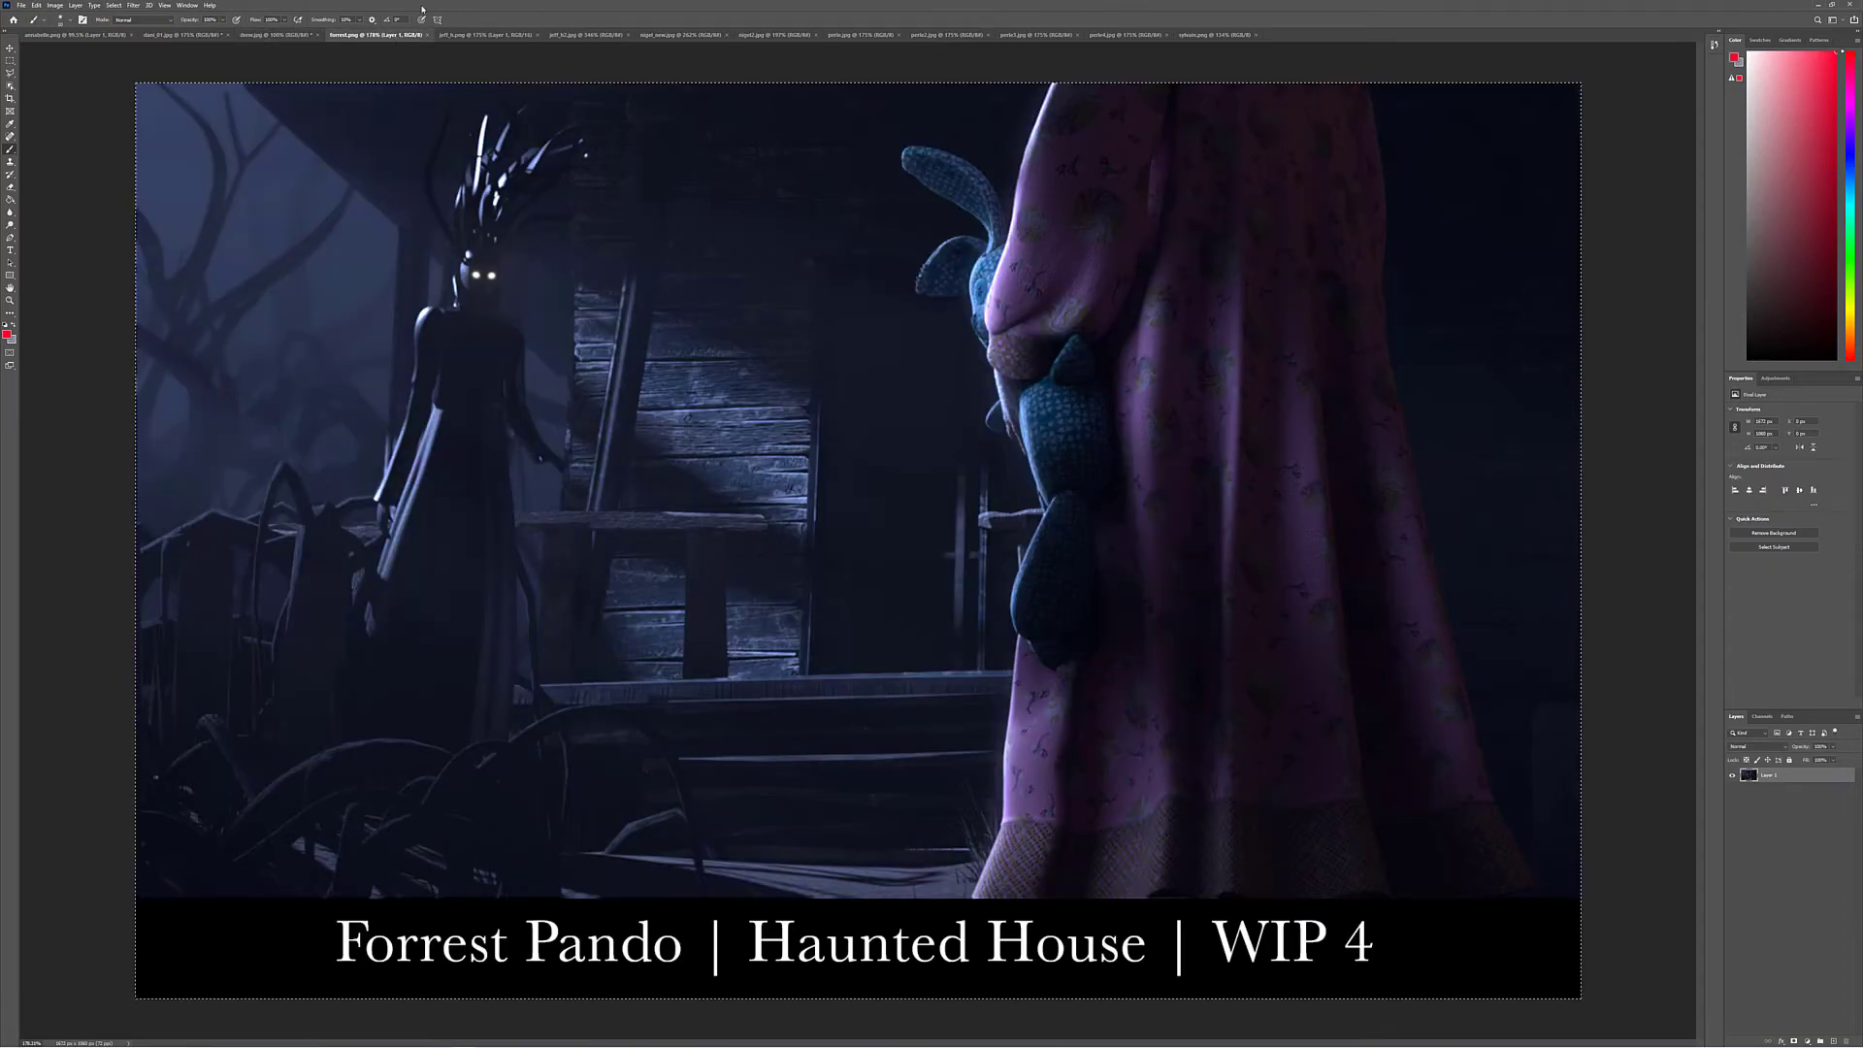
{"action": "key", "text": "ctrl+1"}
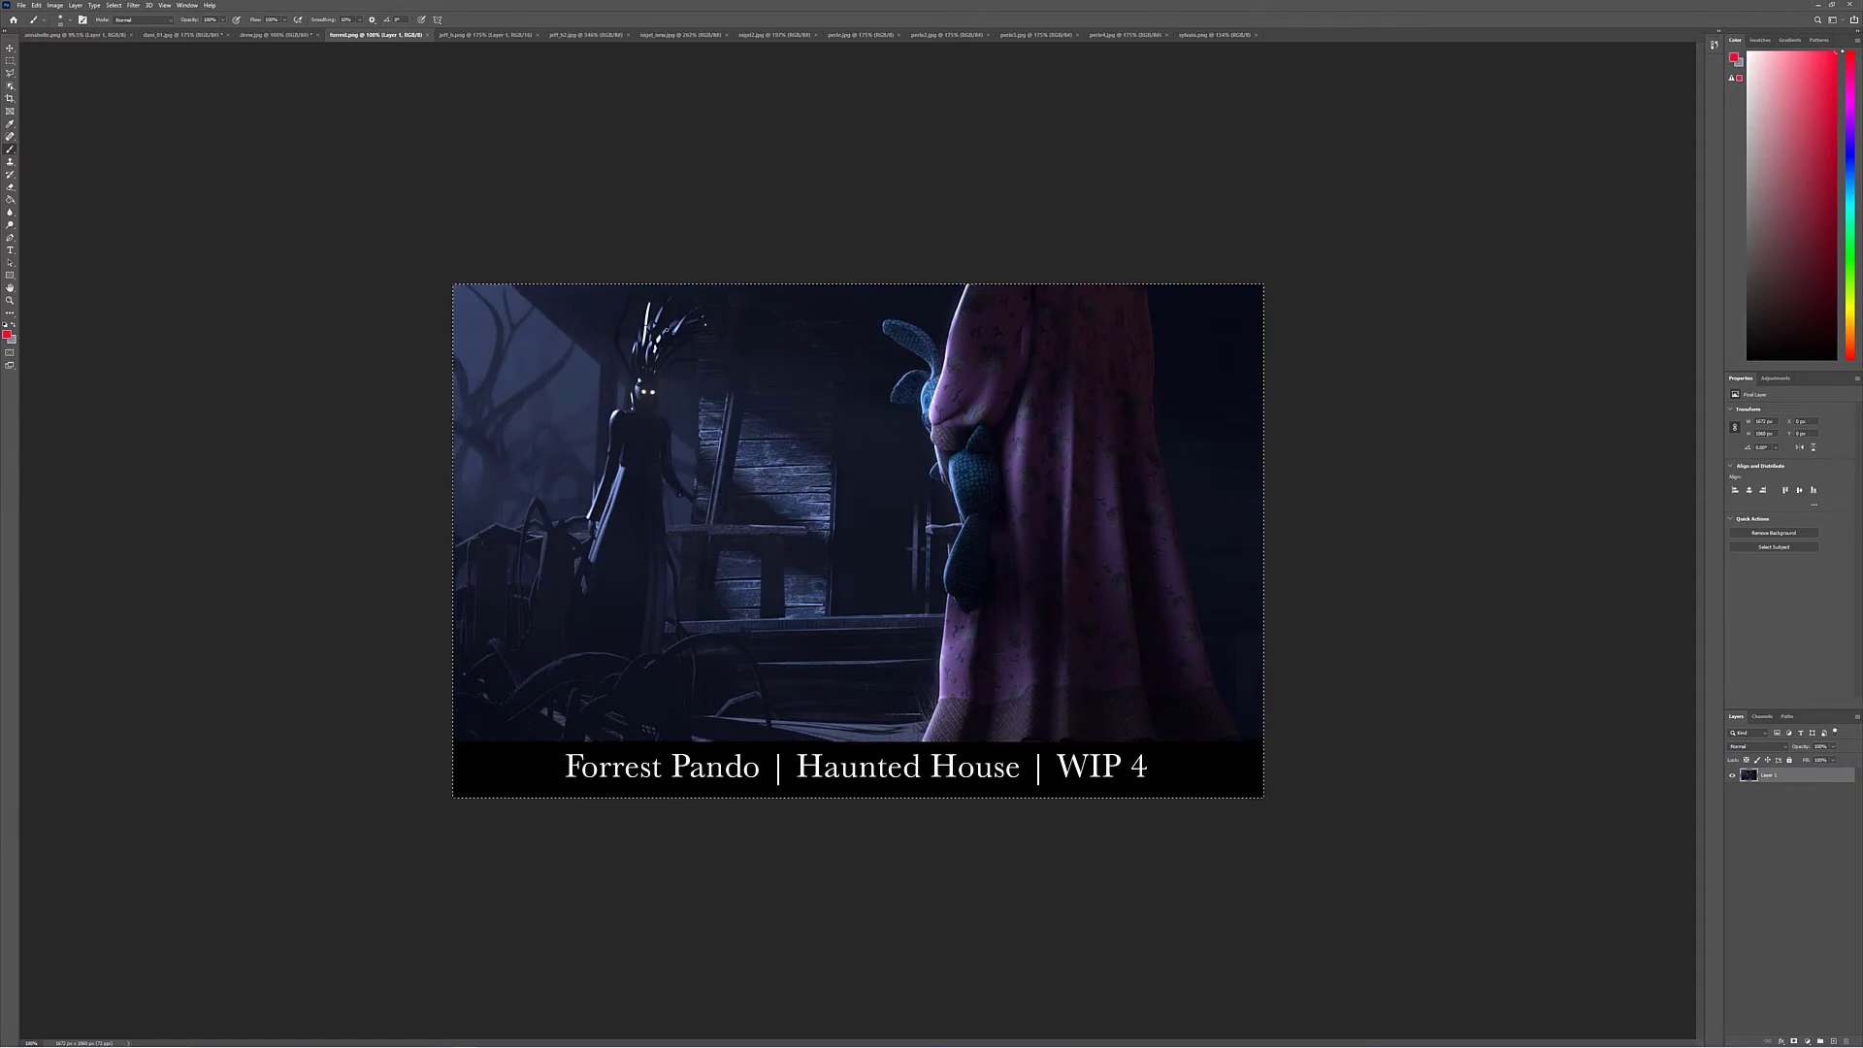
{"action": "key", "text": "m"}
{"action": "left_click_drag", "start_coordinate": [232, 286], "coordinate": [232, 296]}
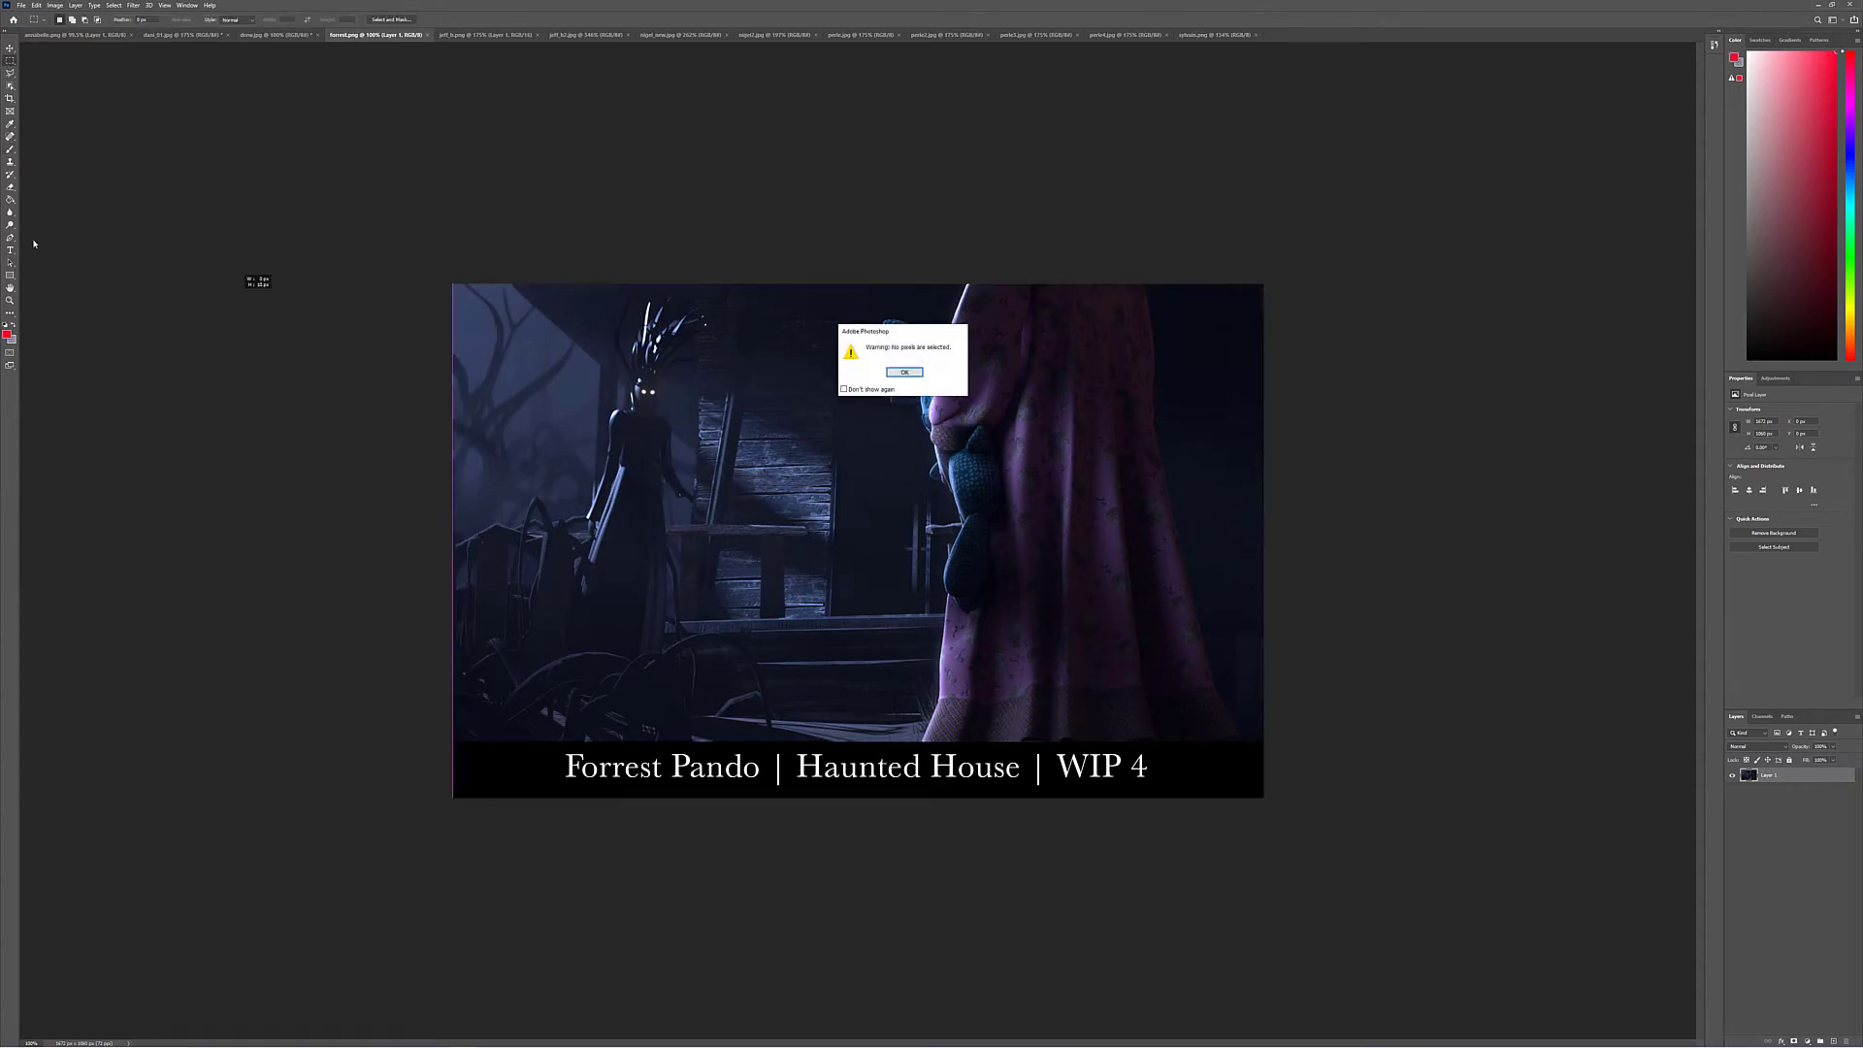
{"action": "left_click", "coordinate": [892, 368]}
{"action": "key", "text": "b"}
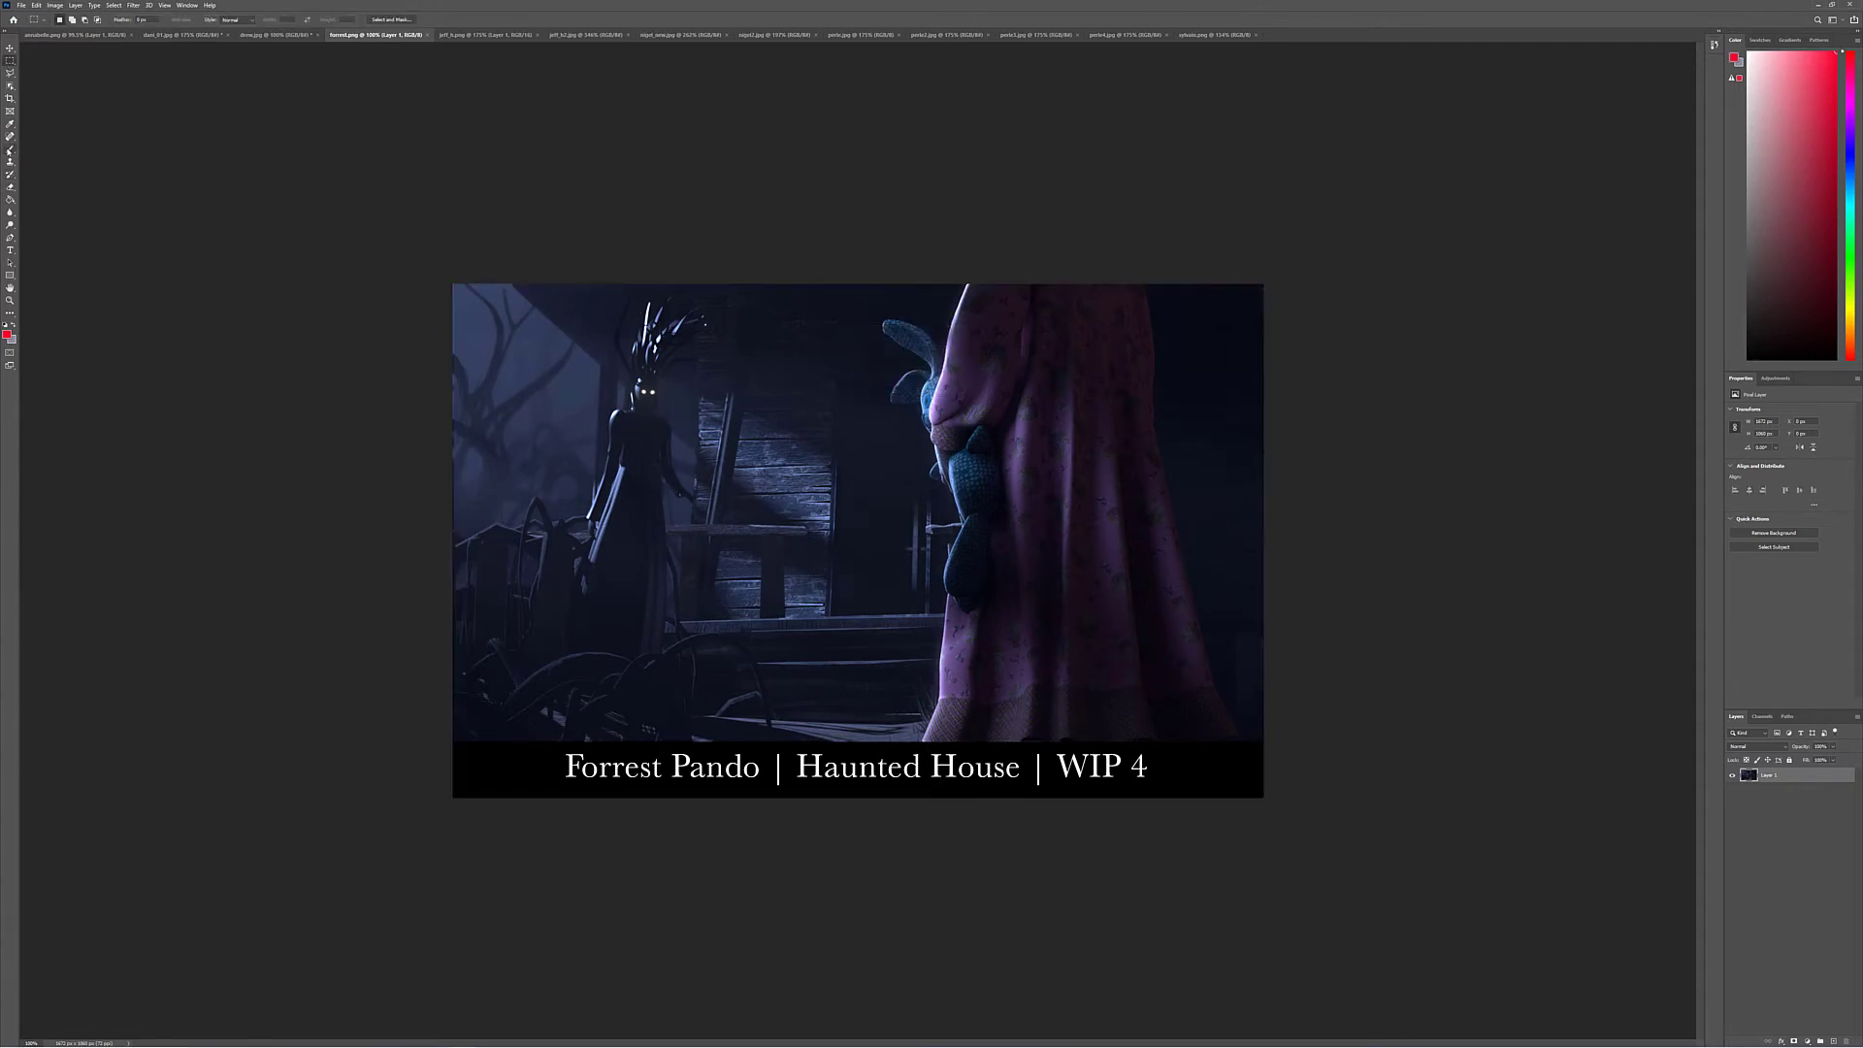
Hatch the dark foreground roots in the Haunted House image with diagonal red strokes, and undo the hatching
{"action": "mouse_move", "coordinate": [463, 697]}
{"action": "left_mouse_down"}
{"action": "mouse_move", "coordinate": [540, 642]}
{"action": "mouse_move", "coordinate": [599, 640]}
{"action": "left_mouse_up"}
{"action": "mouse_move", "coordinate": [546, 730]}
{"action": "left_mouse_down"}
{"action": "mouse_move", "coordinate": [616, 662]}
{"action": "mouse_move", "coordinate": [671, 658]}
{"action": "left_mouse_up"}
{"action": "left_click_drag", "start_coordinate": [632, 745], "coordinate": [718, 665]}
{"action": "left_click_drag", "start_coordinate": [670, 776], "coordinate": [754, 683]}
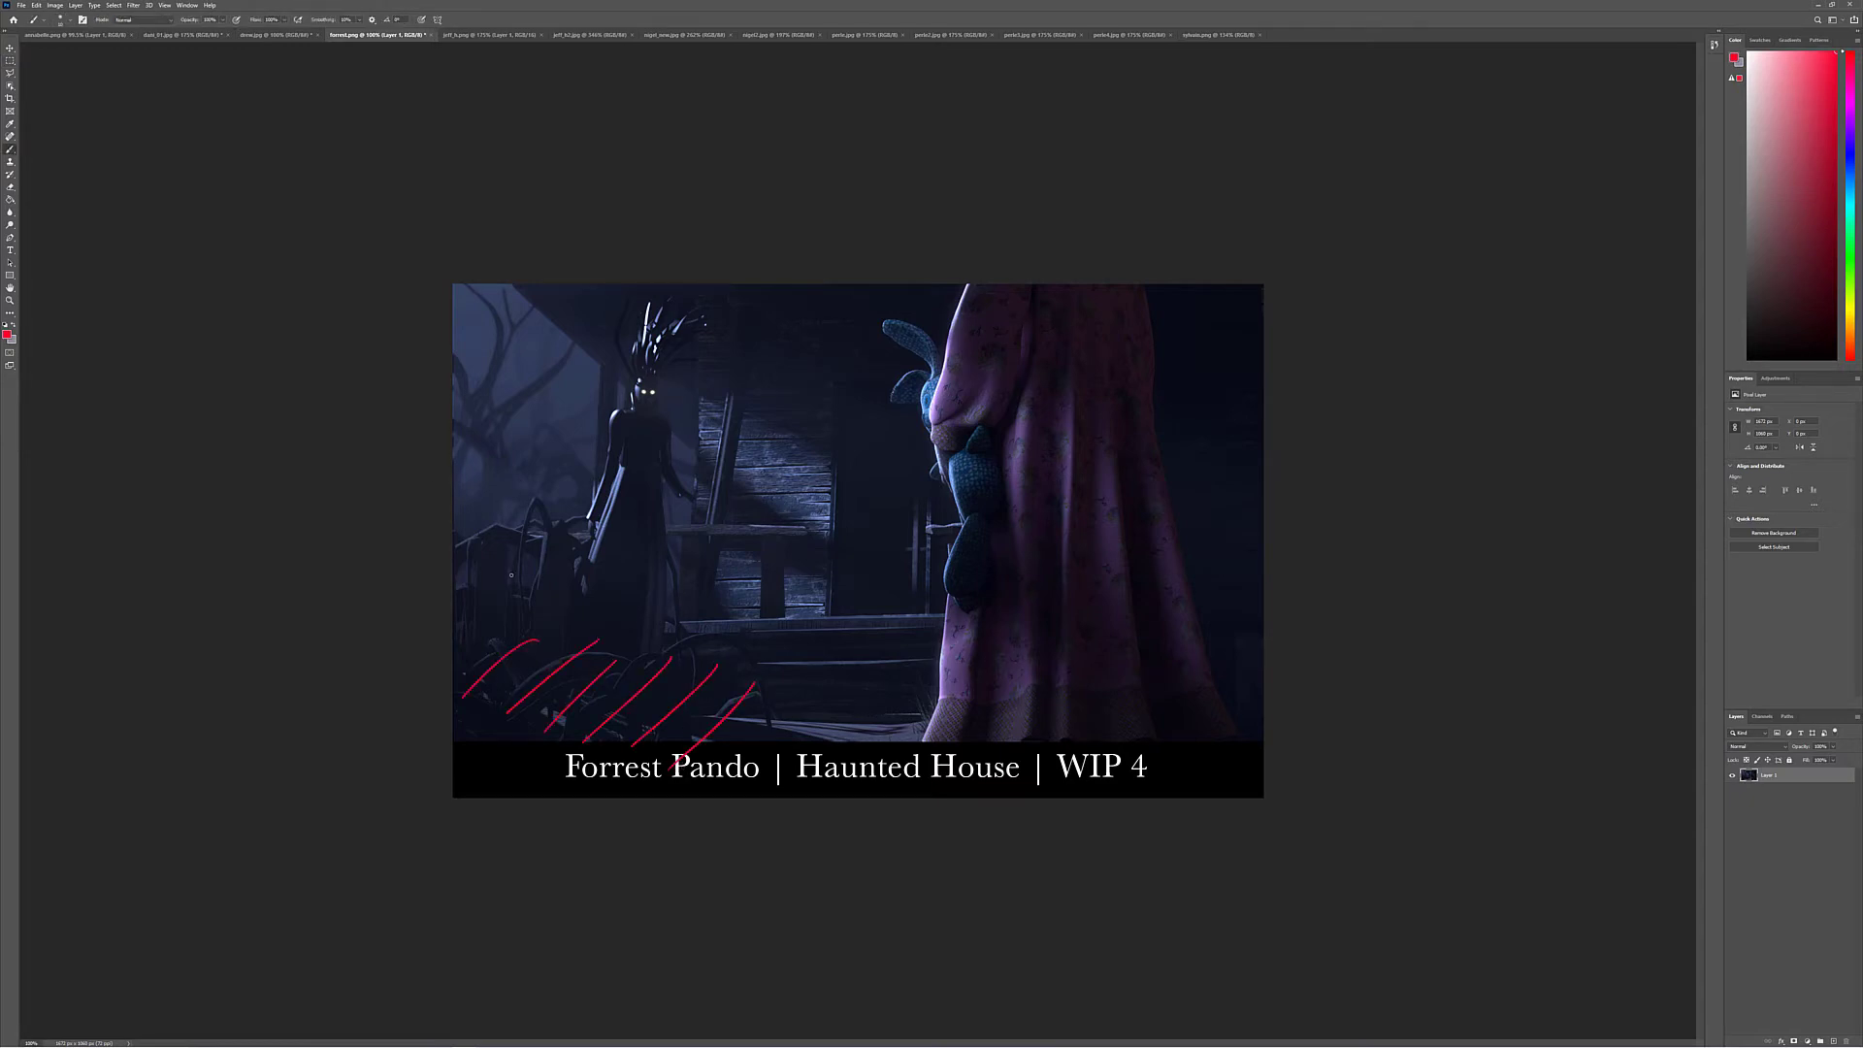
{"action": "key", "text": "ctrl+z"}
{"action": "key", "text": "ctrl+z"}
{"action": "key", "text": "ctrl+z"}
{"action": "key", "text": "ctrl+z"}
{"action": "key", "text": "ctrl+z"}
{"action": "key", "text": "ctrl+z"}
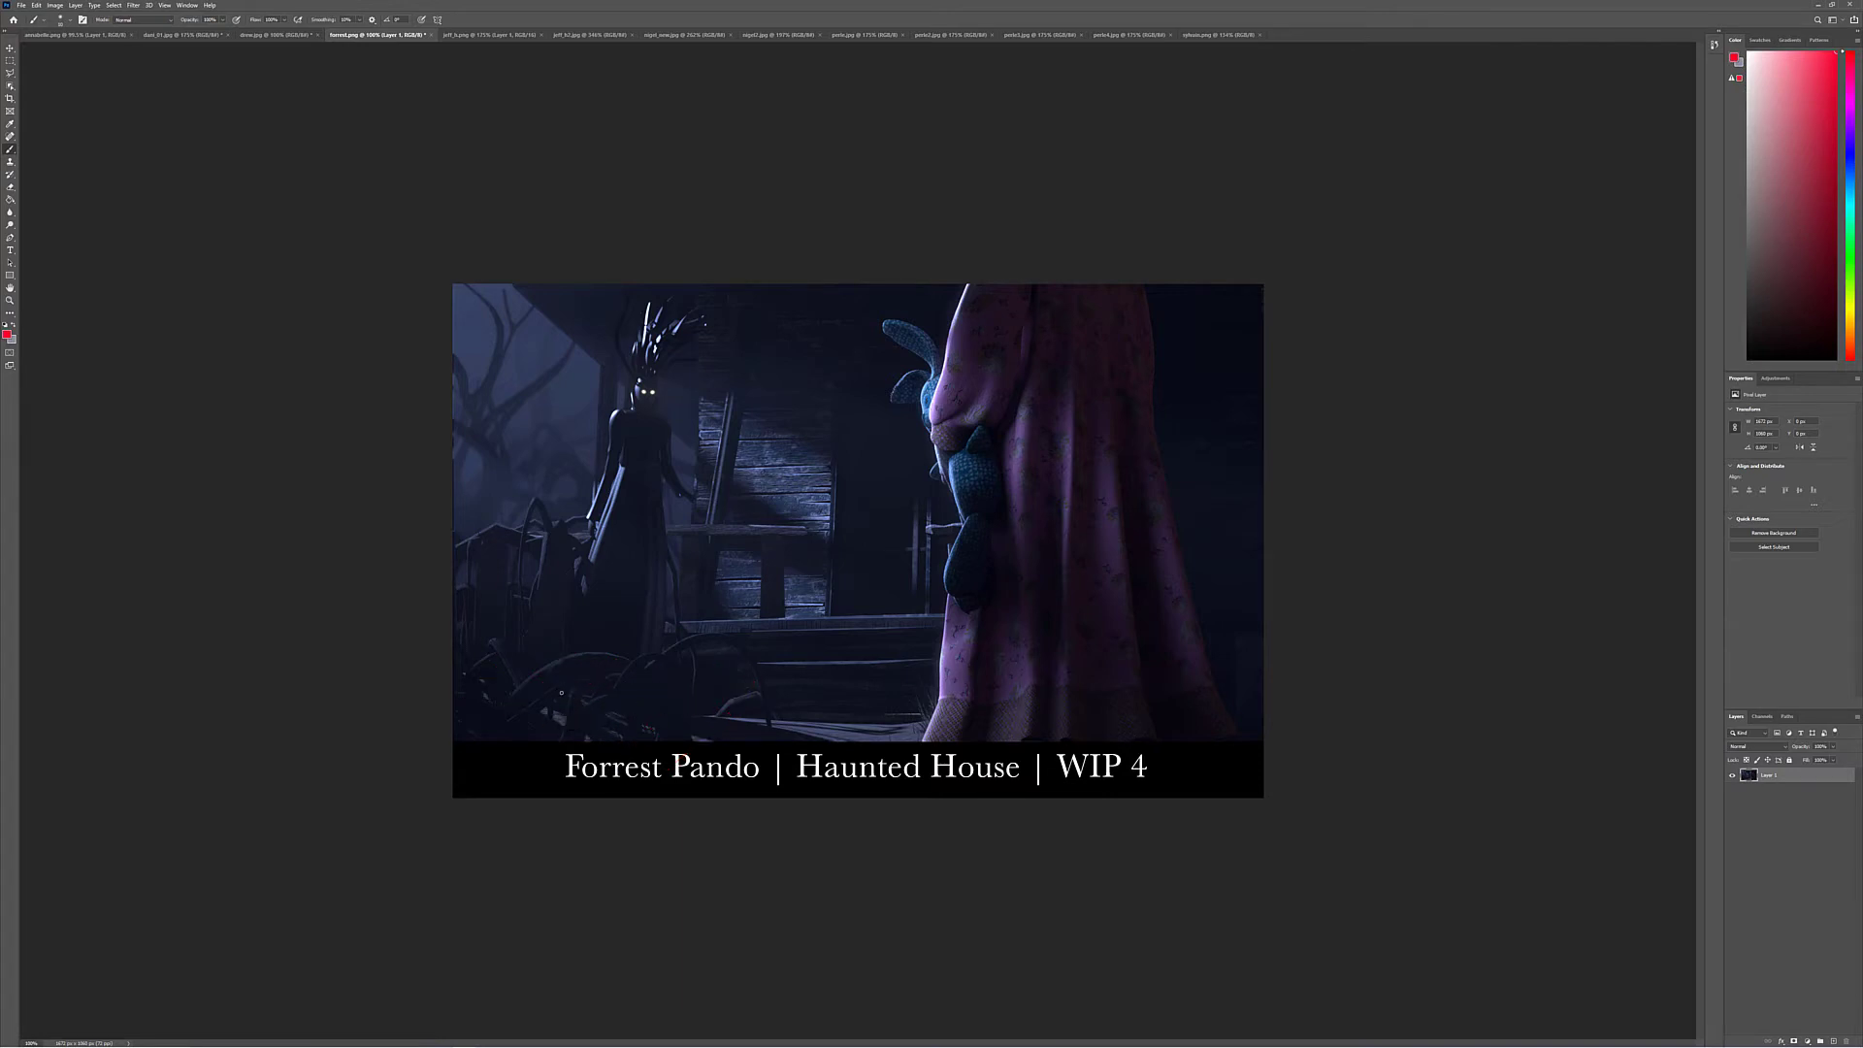
Number the scene's depth layers 1, 2 and 3 in red from foreground to background, and circle the railing beside the toy, undoing only the circle
{"action": "left_click_drag", "start_coordinate": [560, 676], "coordinate": [573, 731]}
{"action": "left_click_drag", "start_coordinate": [497, 589], "coordinate": [532, 608]}
{"action": "left_click_drag", "start_coordinate": [485, 477], "coordinate": [496, 518]}
{"action": "left_click_drag", "start_coordinate": [931, 475], "coordinate": [941, 480]}
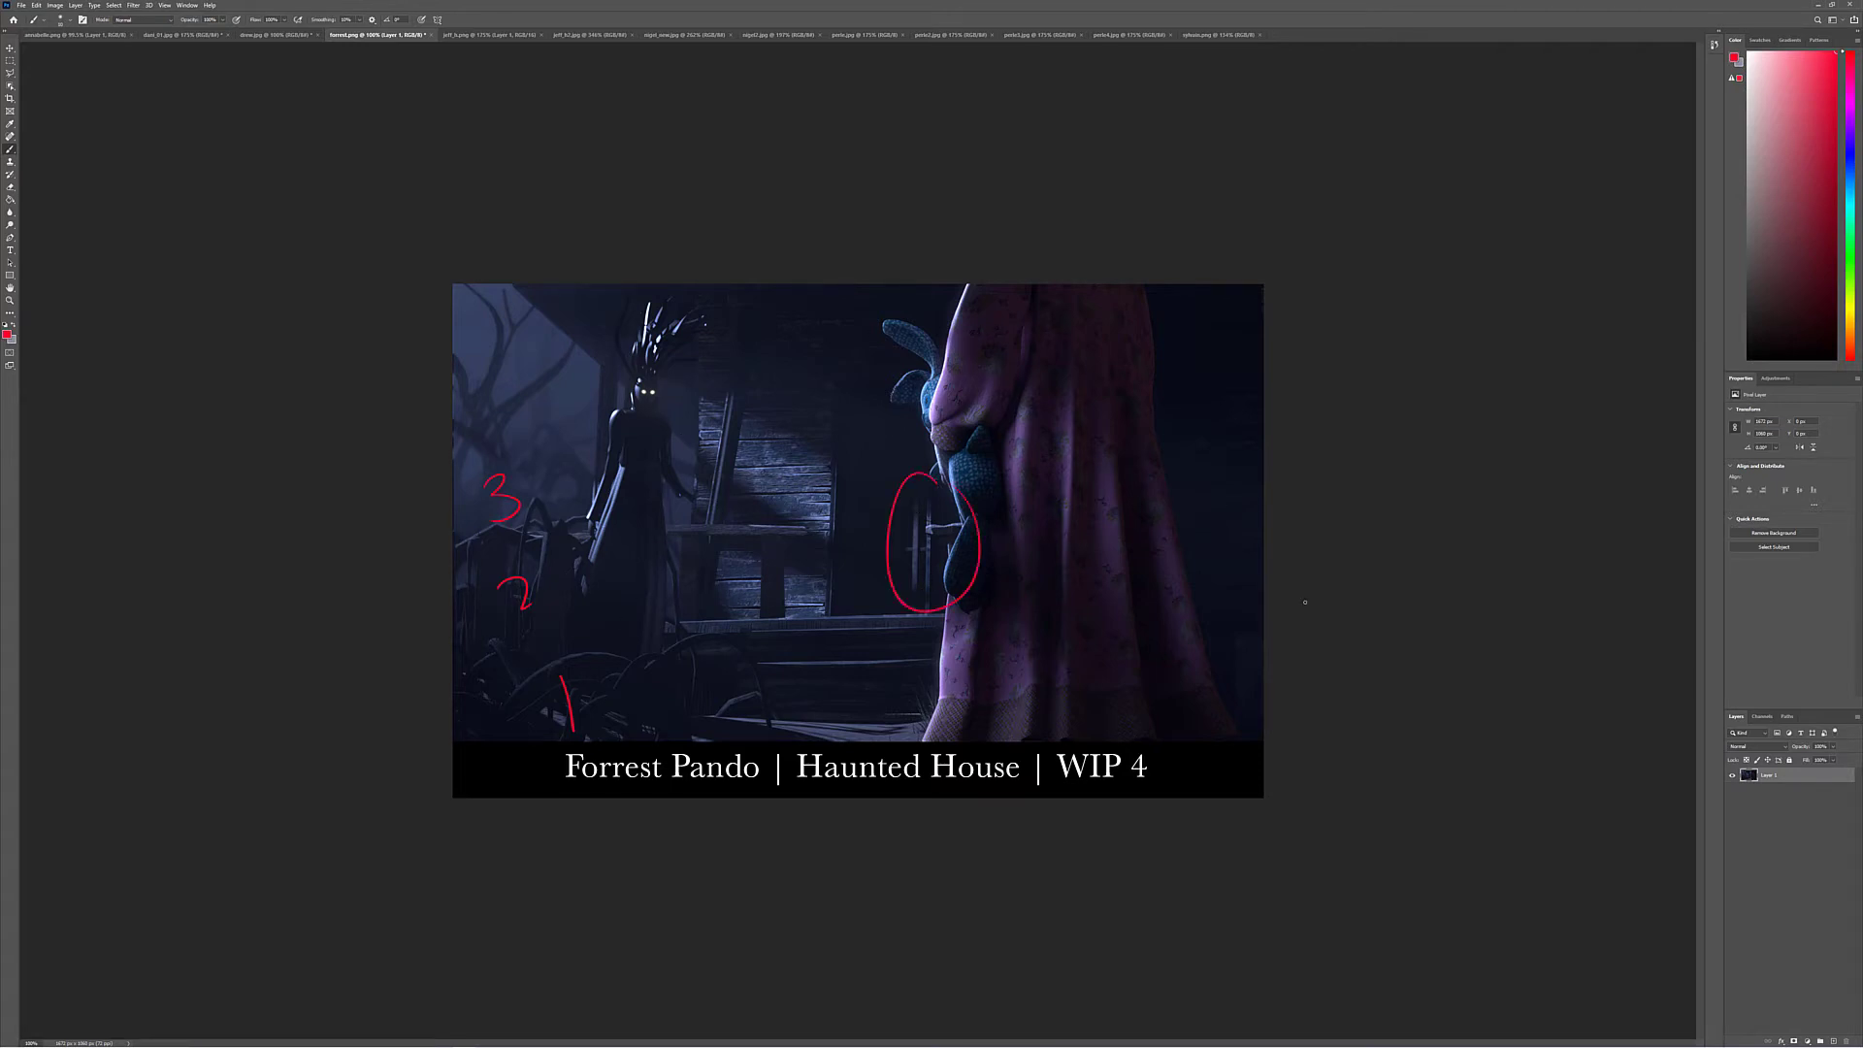
{"action": "key", "text": "ctrl+z"}
Copy the strip covering the dress's outer side and dark background to a new layer and darken its midtones with Levels
{"action": "key", "text": "m"}
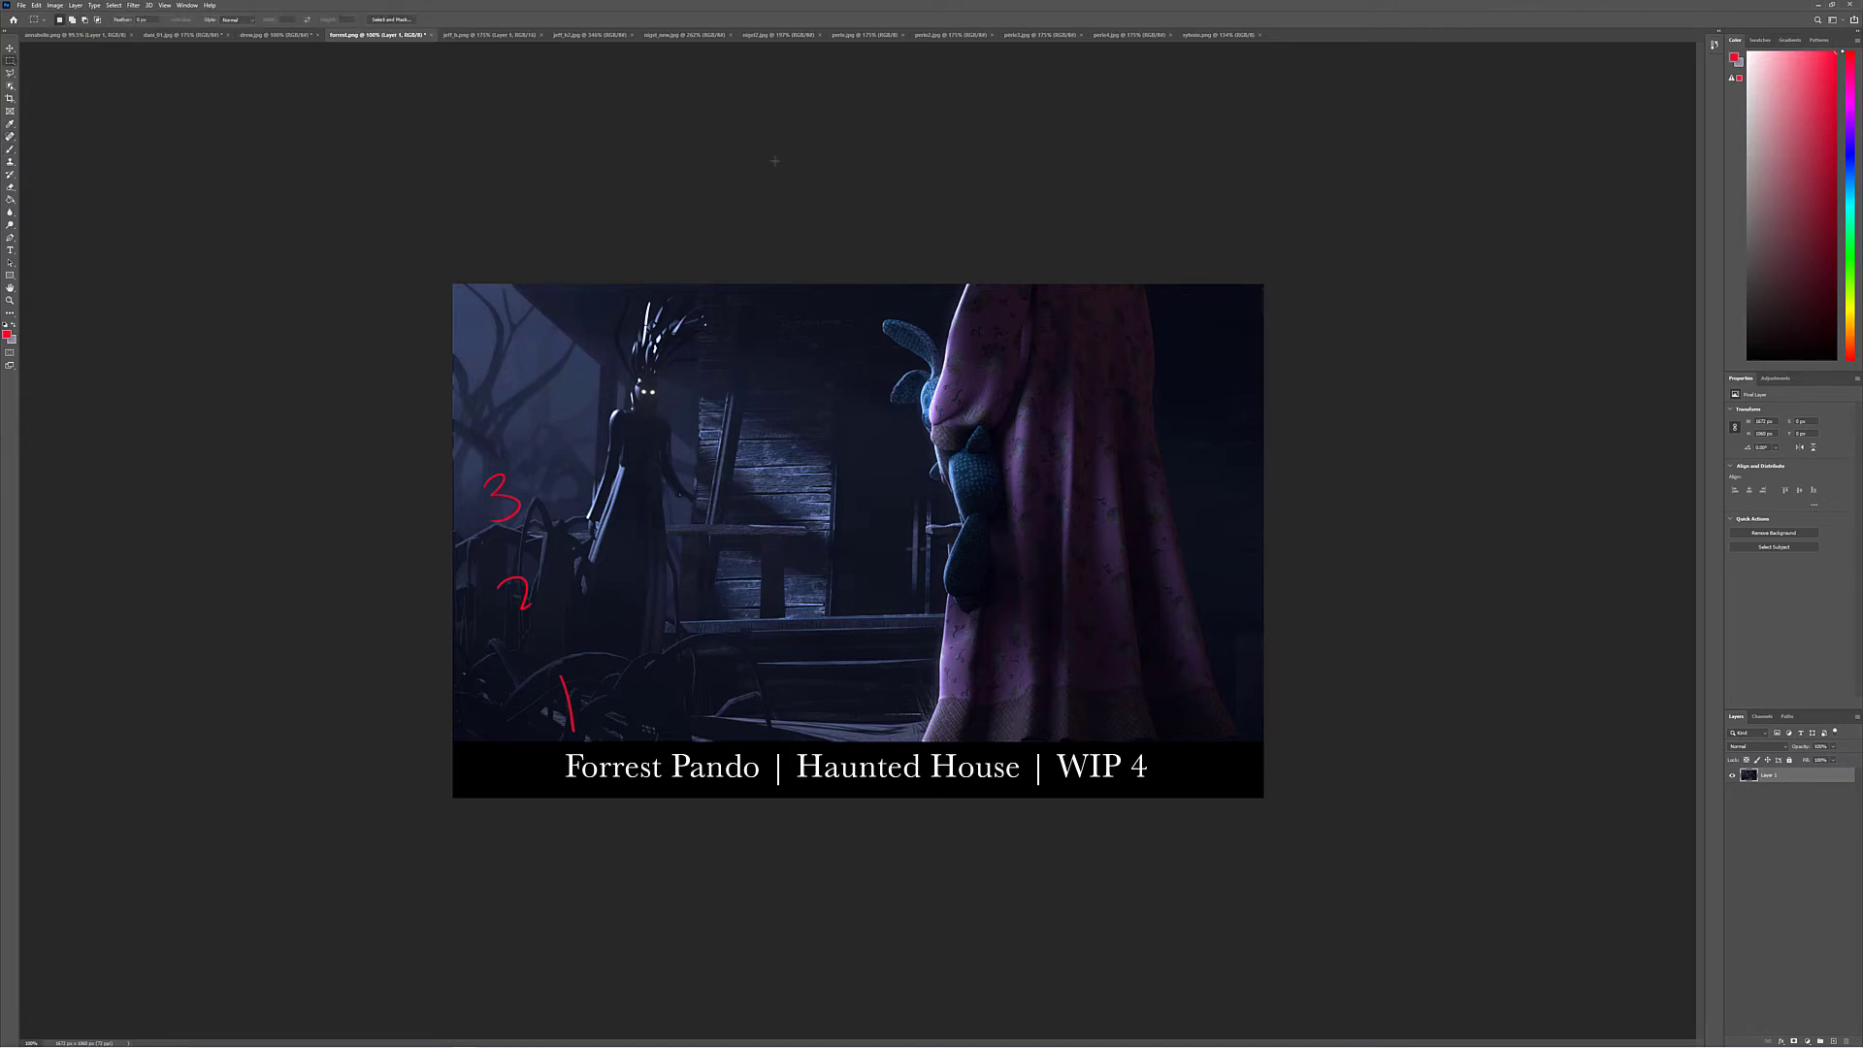
{"action": "key", "text": "ctrl+shift+alt+n"}
{"action": "key", "text": "ctrl+l"}
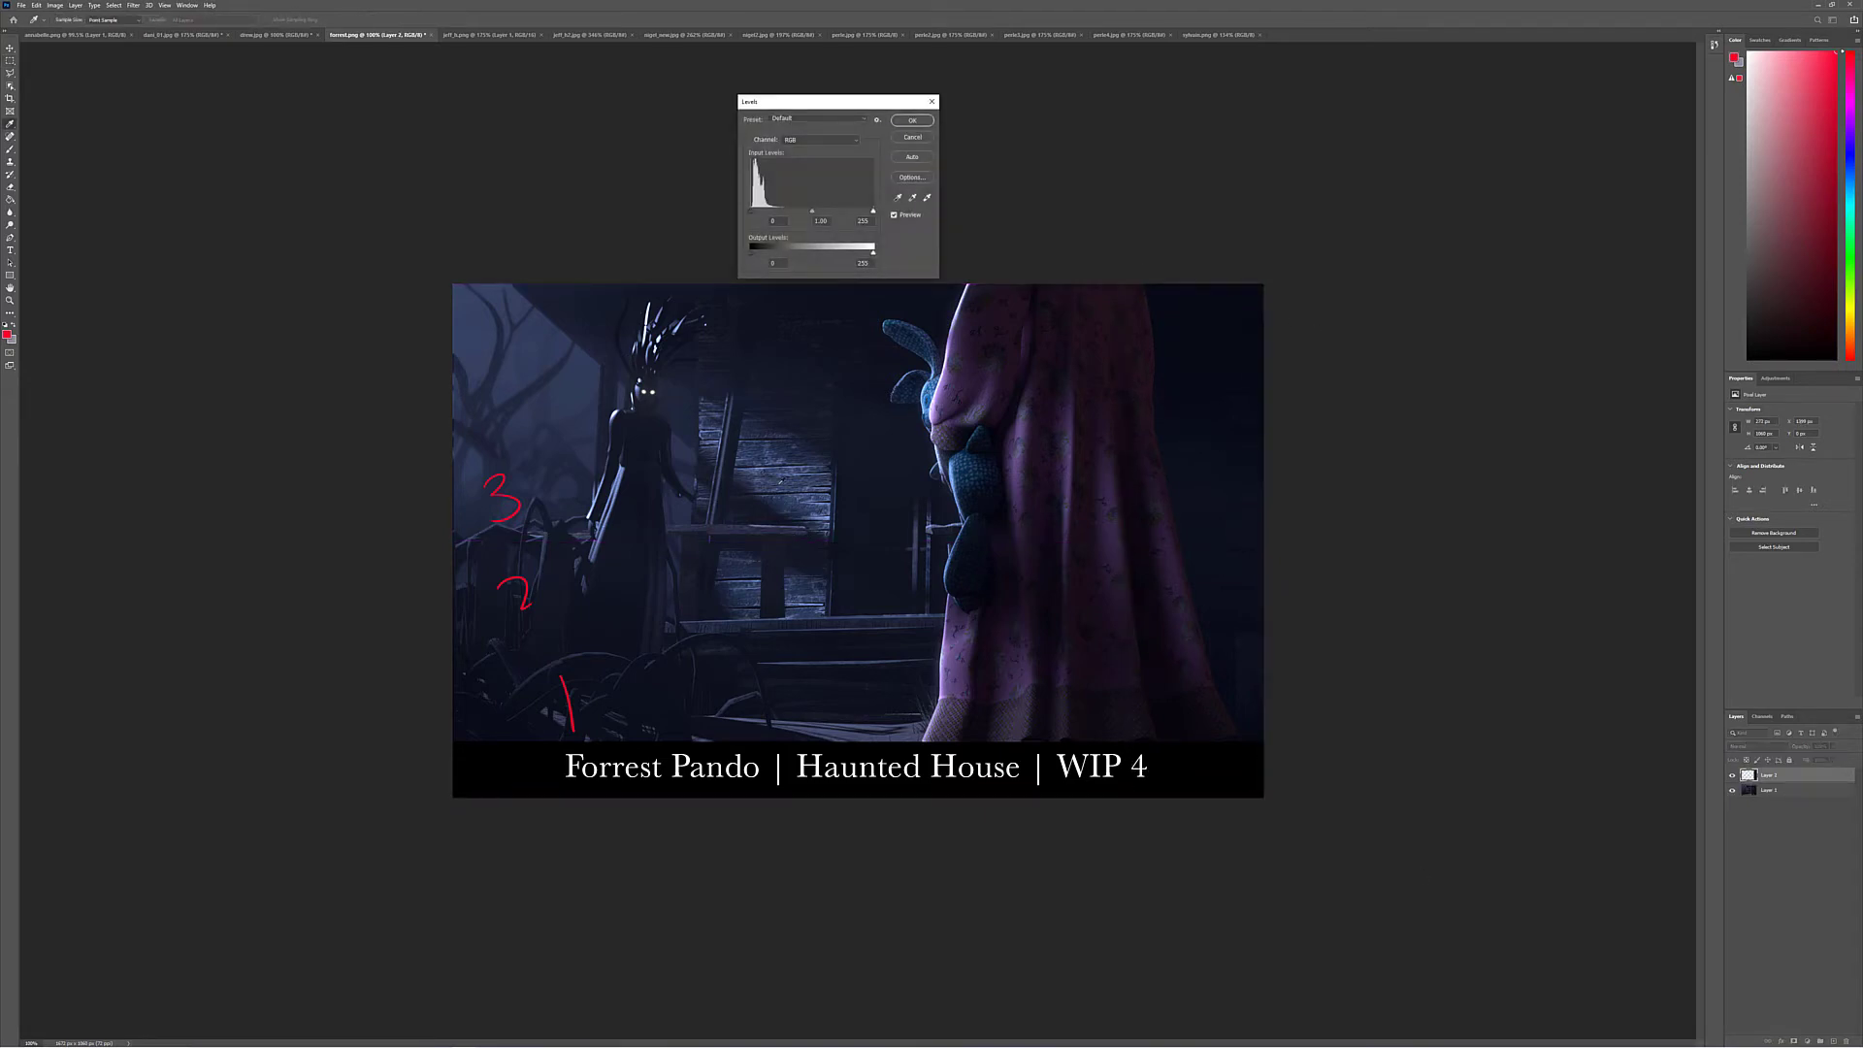
{"action": "left_click_drag", "start_coordinate": [816, 213], "coordinate": [832, 212]}
{"action": "left_click", "coordinate": [912, 120]}
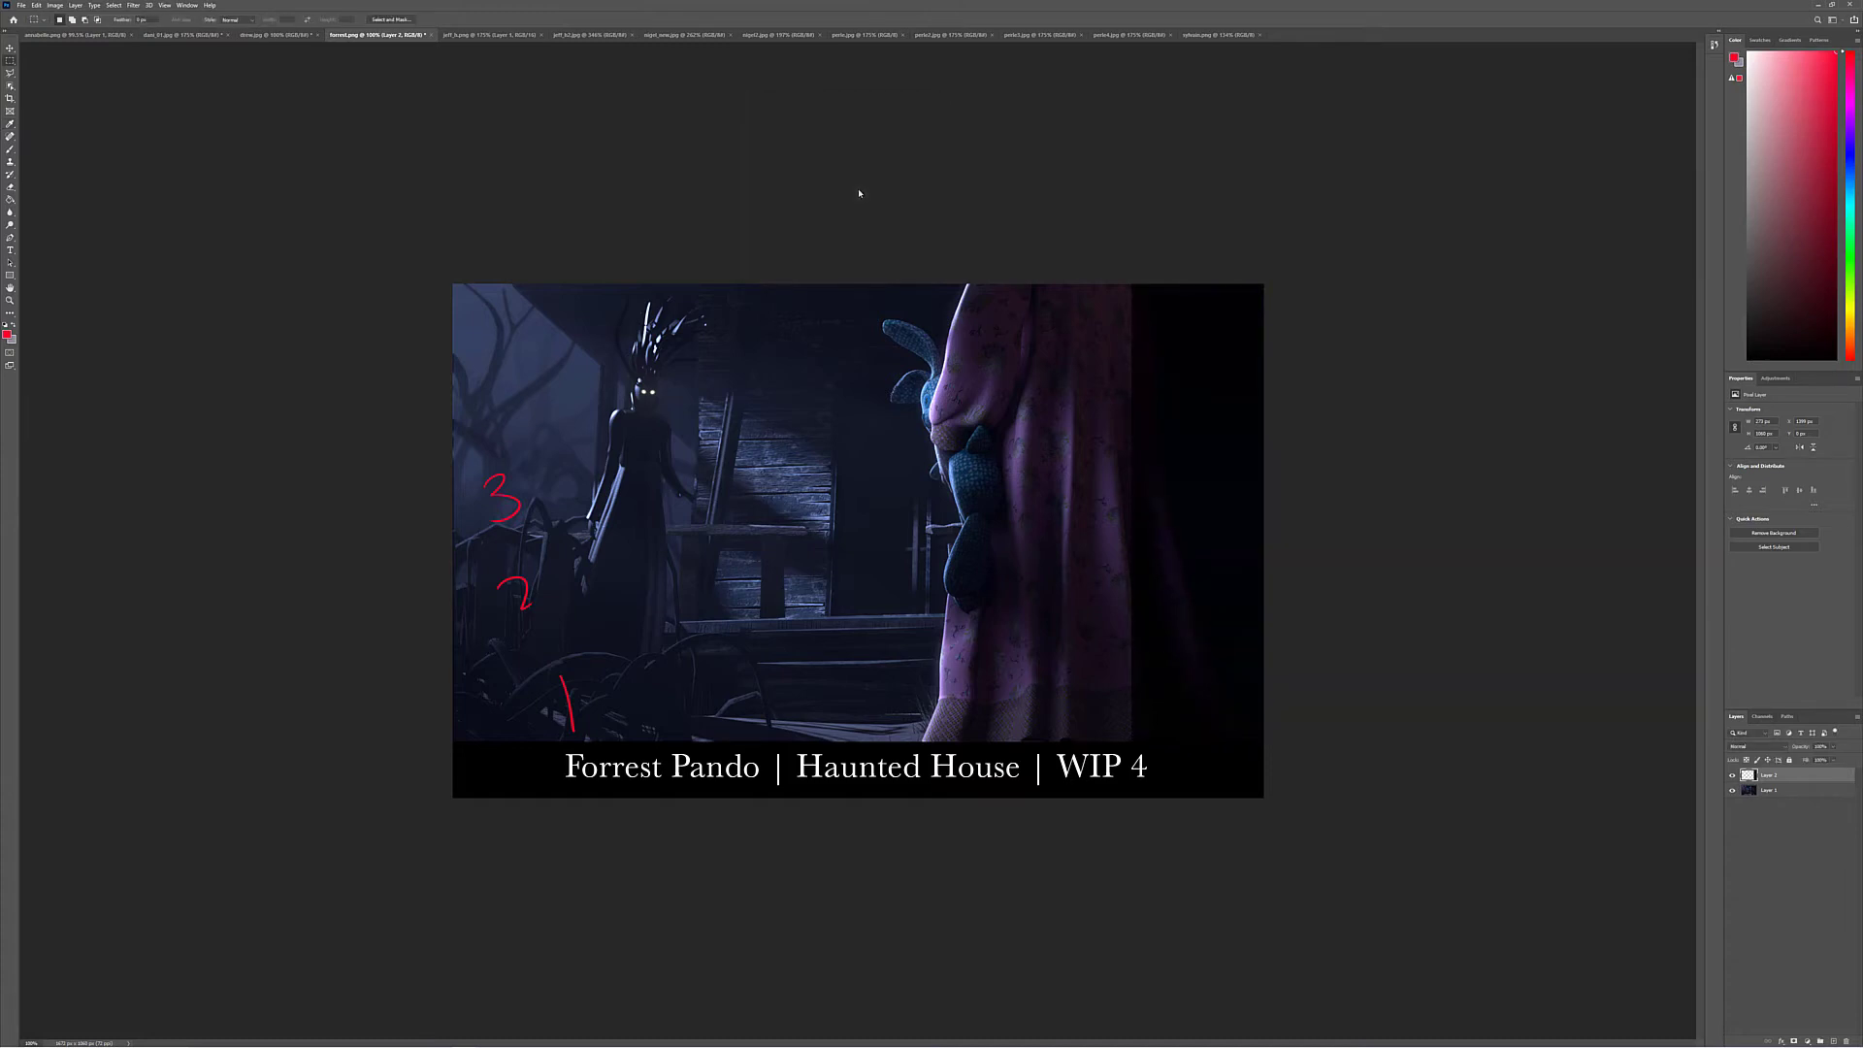
Soften the darkened layer's hard vertical edge across the dress with an enlarged soft eraser
{"action": "key", "text": "e"}
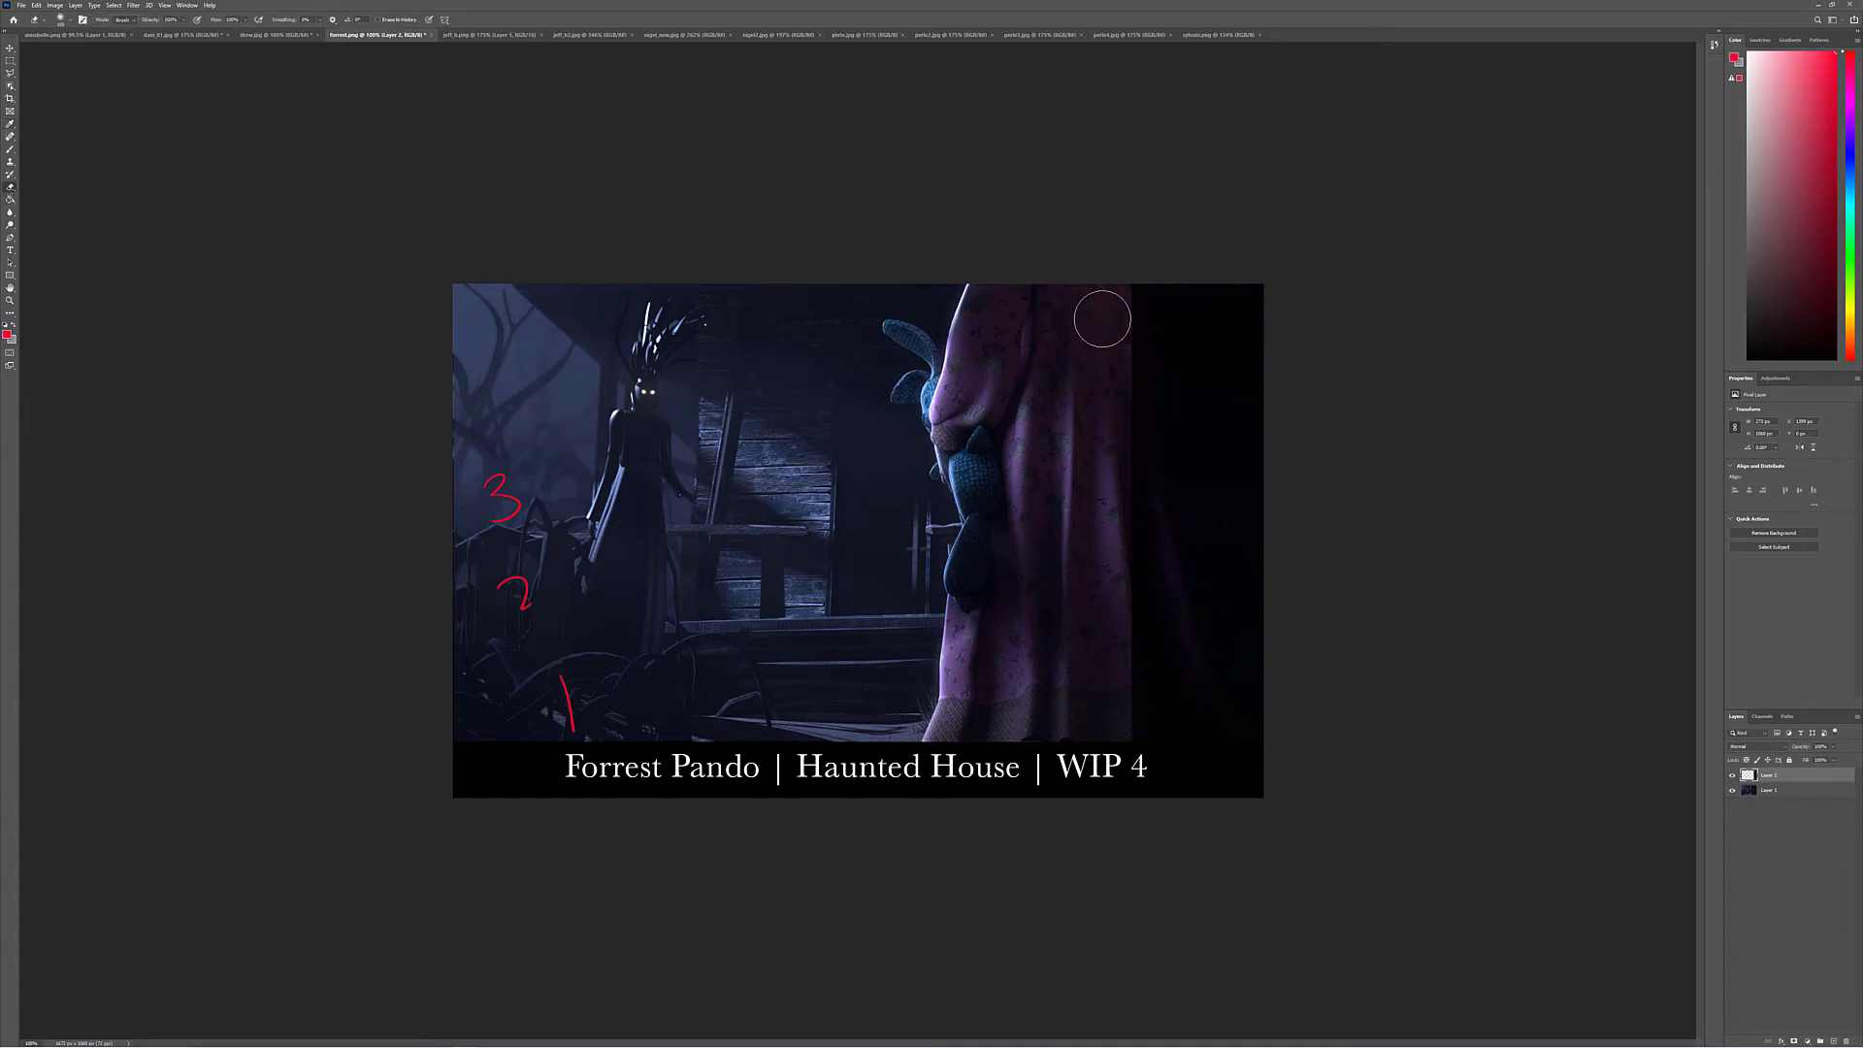
{"action": "key", "text": "bracketright"}
{"action": "key", "text": "bracketright"}
{"action": "key", "text": "bracketright"}
{"action": "key", "text": "bracketright"}
{"action": "key", "text": "bracketright"}
{"action": "mouse_move", "coordinate": [1102, 314]}
{"action": "left_mouse_down"}
{"action": "mouse_move", "coordinate": [1065, 535]}
{"action": "mouse_move", "coordinate": [1096, 285]}
{"action": "mouse_move", "coordinate": [1097, 727]}
{"action": "left_mouse_up"}
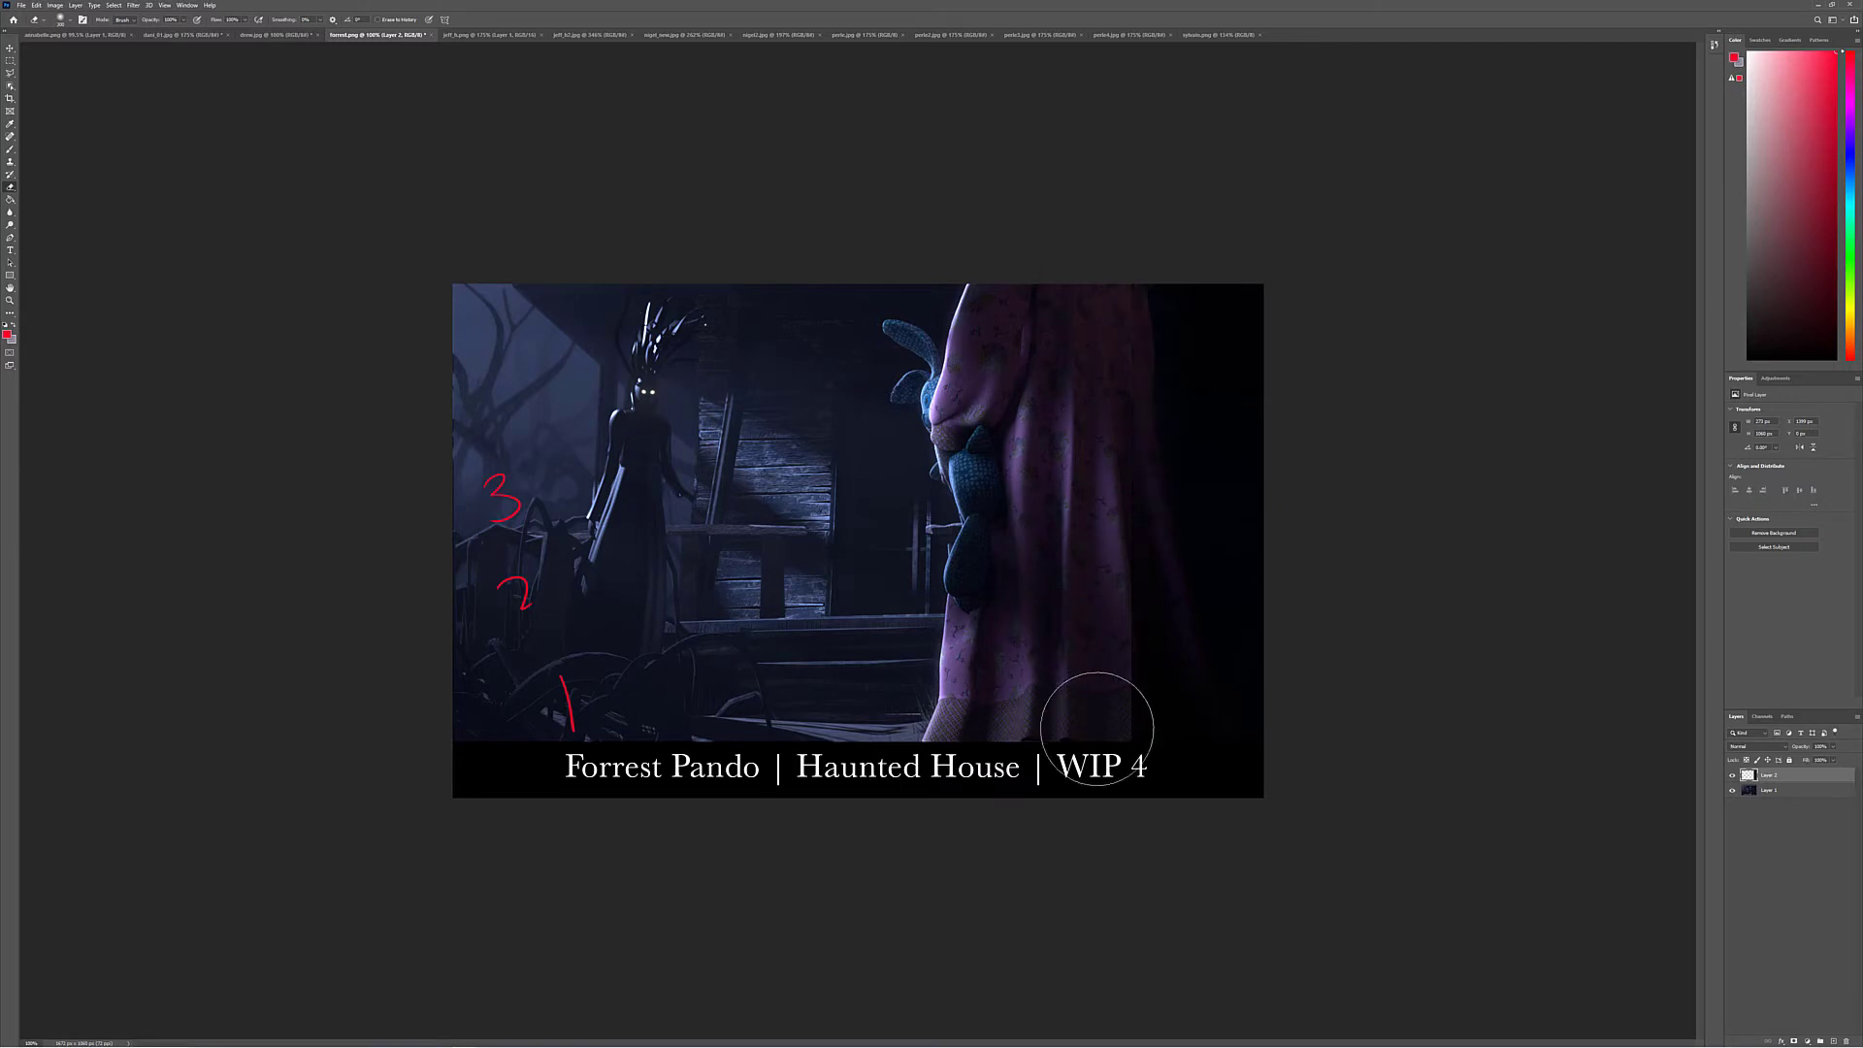
{"action": "left_click_drag", "start_coordinate": [1093, 515], "coordinate": [1148, 748]}
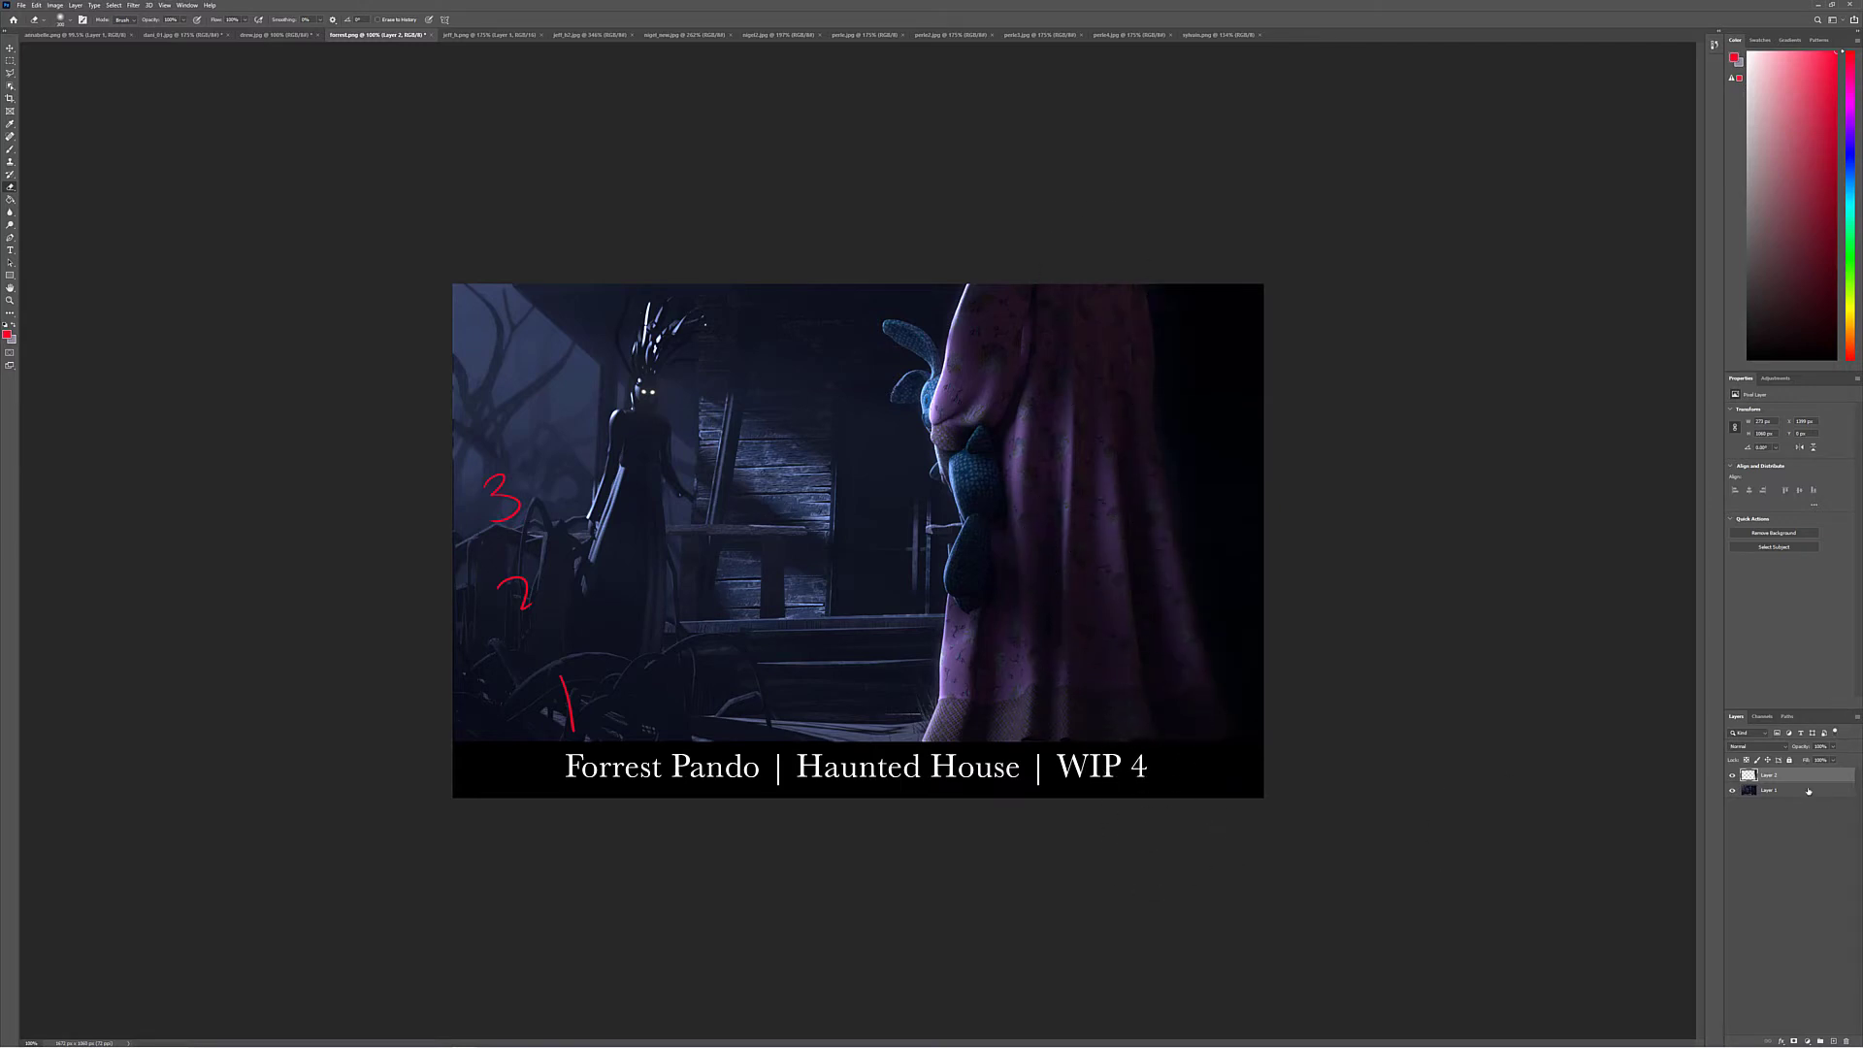
Toggle the darkened layer's visibility repeatedly to compare the Haunted House image before and after the change
{"action": "left_click", "coordinate": [1732, 776]}
{"action": "left_click", "coordinate": [1731, 775]}
{"action": "left_click", "coordinate": [1833, 747]}
{"action": "left_click", "coordinate": [1732, 775]}
{"action": "left_click", "coordinate": [1732, 775]}
{"action": "left_click", "coordinate": [1732, 775]}
{"action": "left_click", "coordinate": [1732, 776]}
Compare the indoor bat character render at 100% with the flag-draped man's film still, and bring up the moonlit street bat image with the Brush tool
{"action": "left_click", "coordinate": [490, 35]}
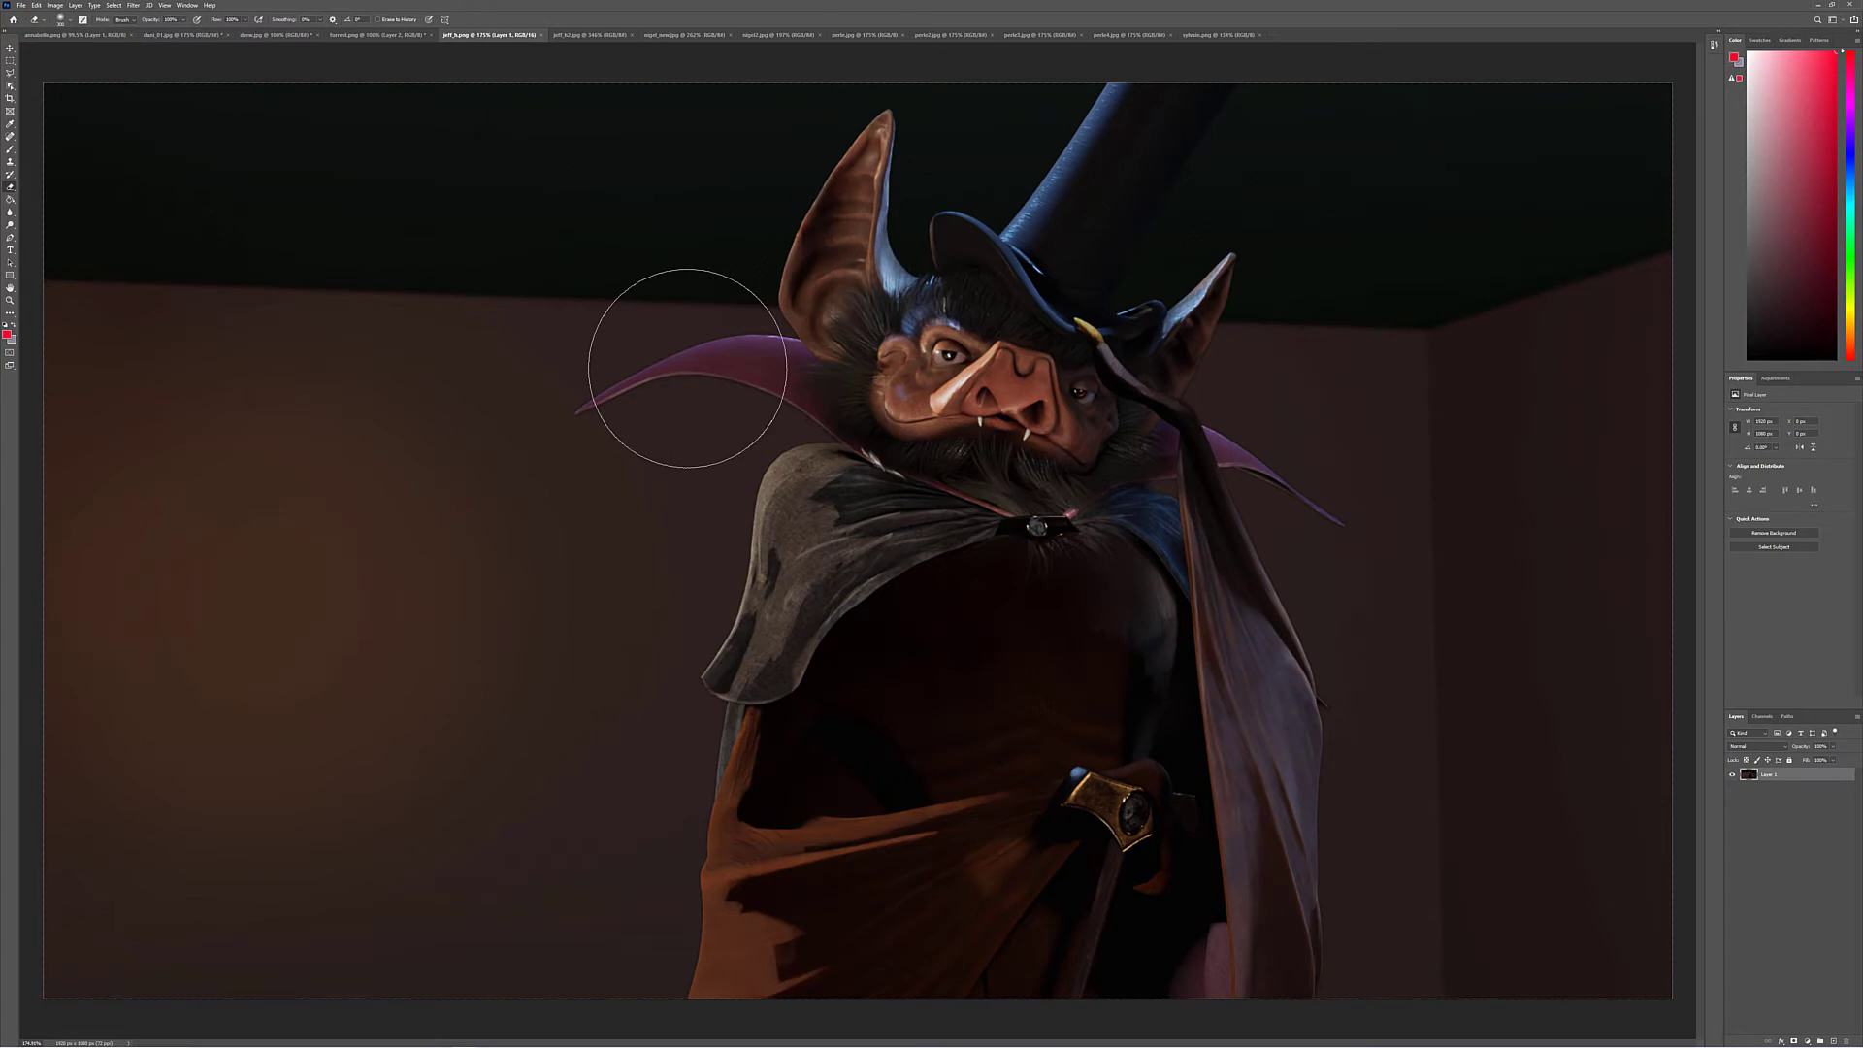
{"action": "key", "text": "ctrl+1"}
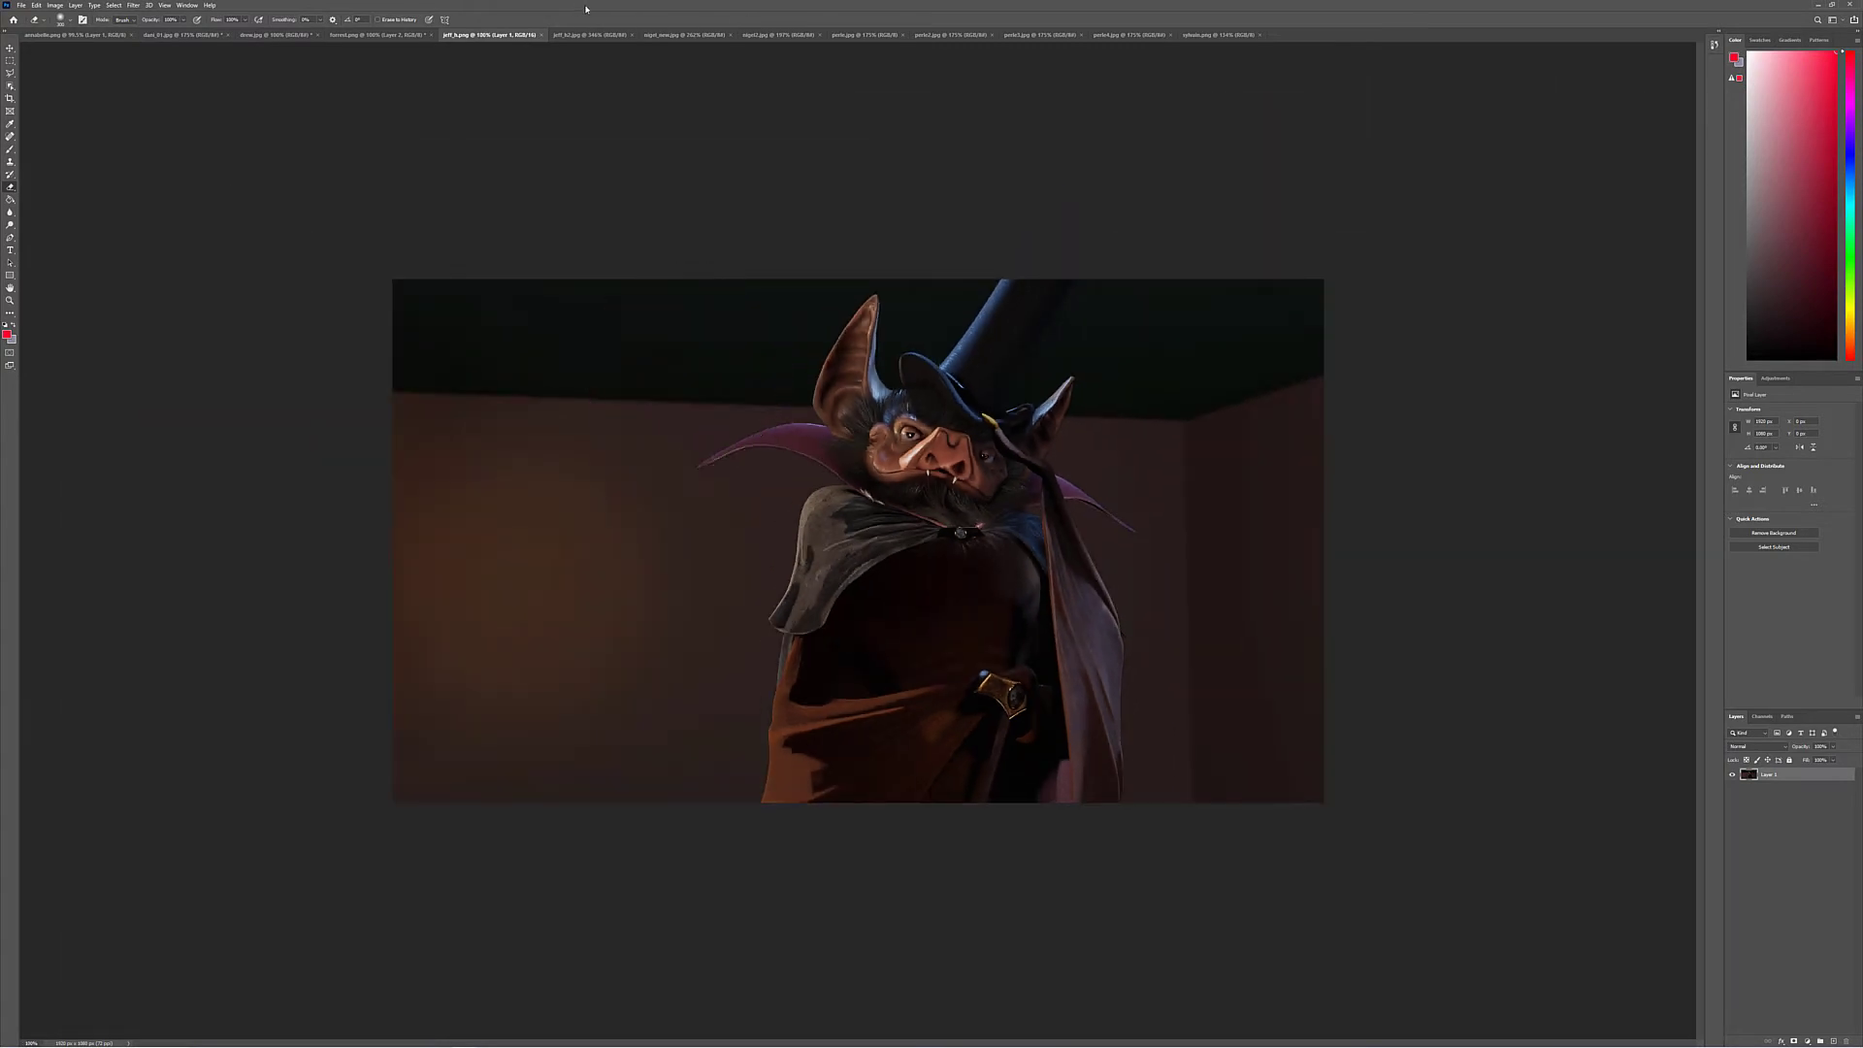
{"action": "left_click", "coordinate": [585, 35]}
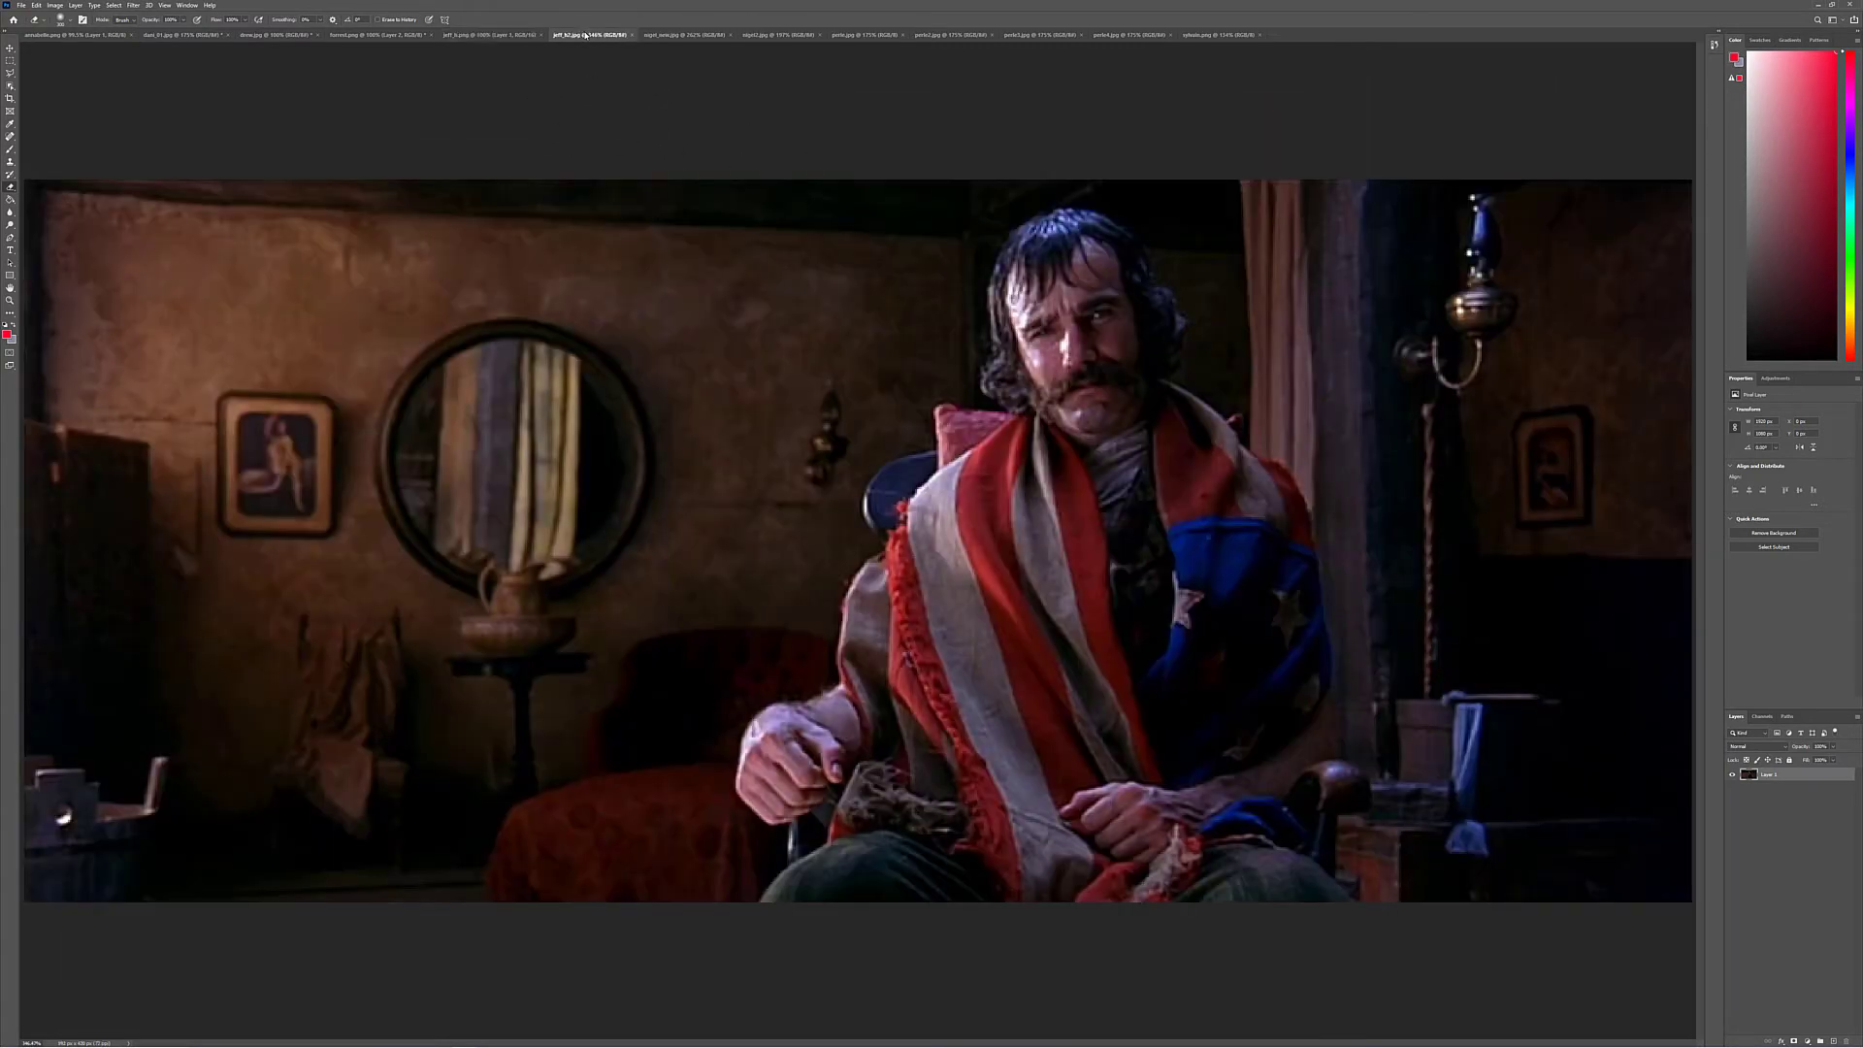
{"action": "left_click", "coordinate": [489, 35]}
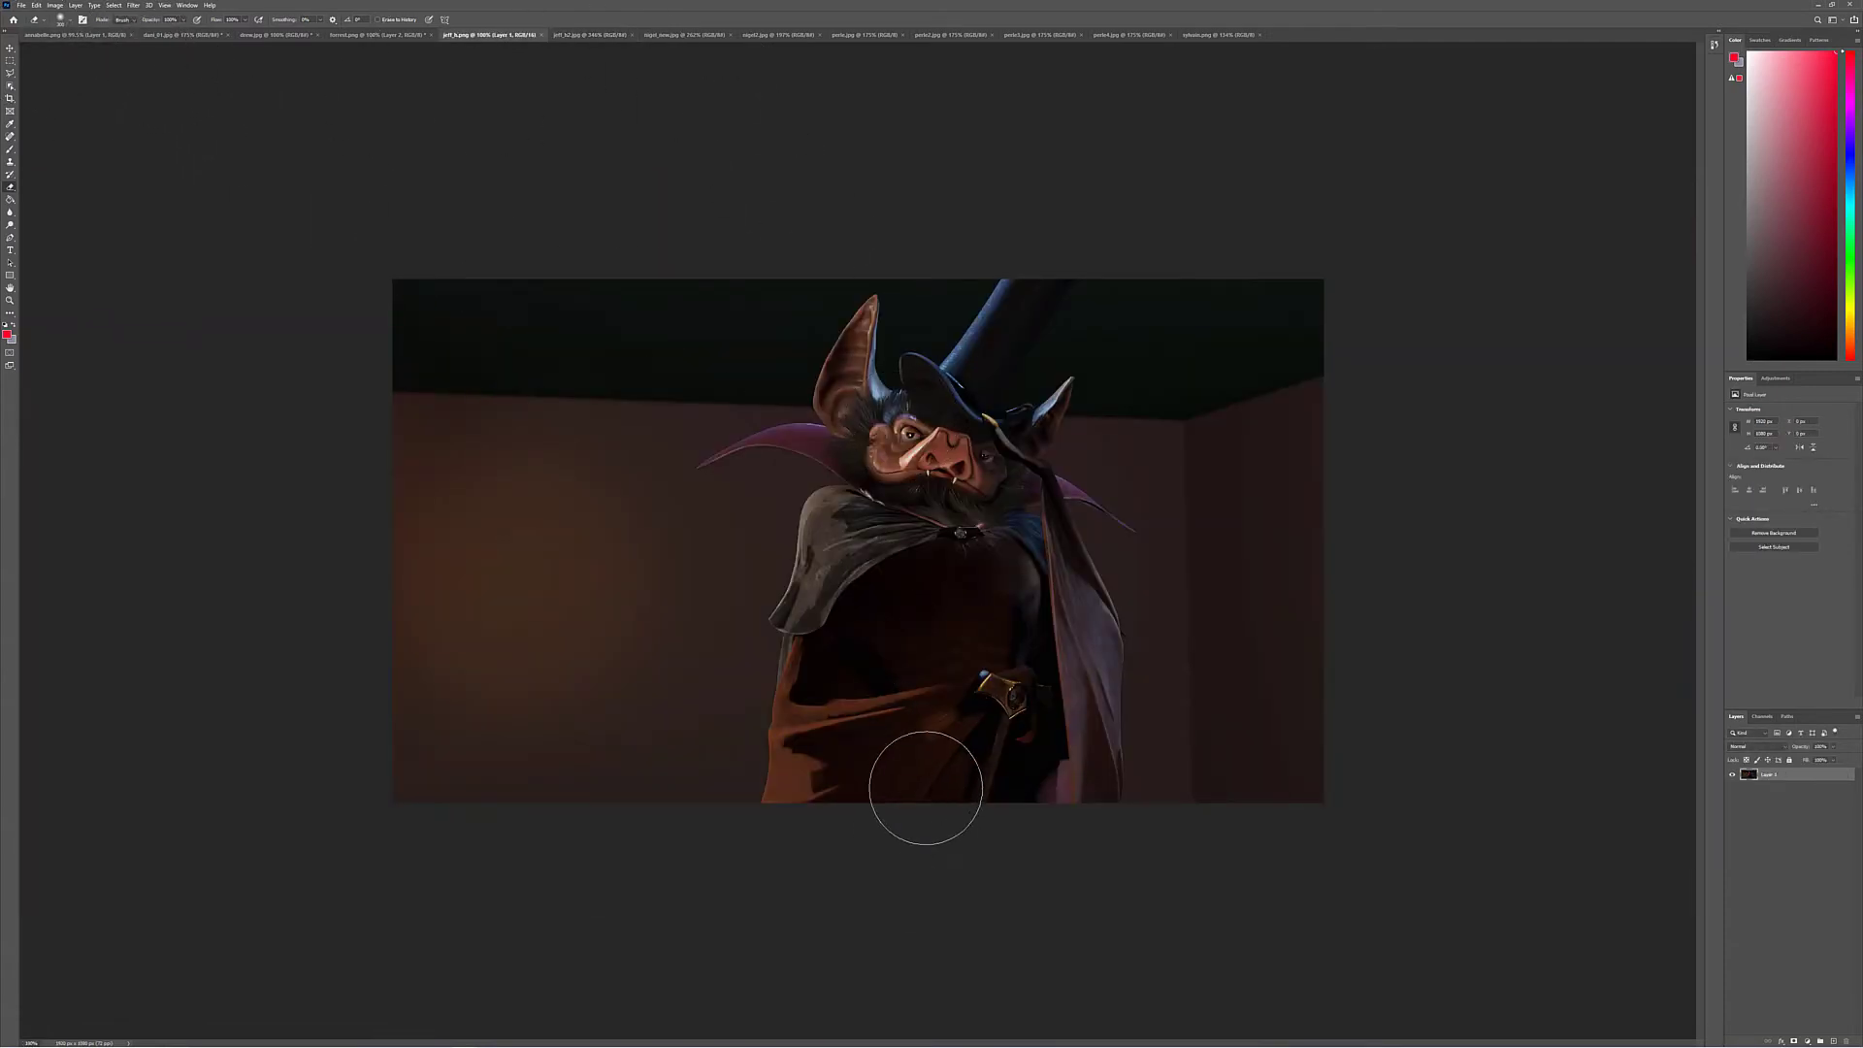
{"action": "left_click", "coordinate": [10, 149]}
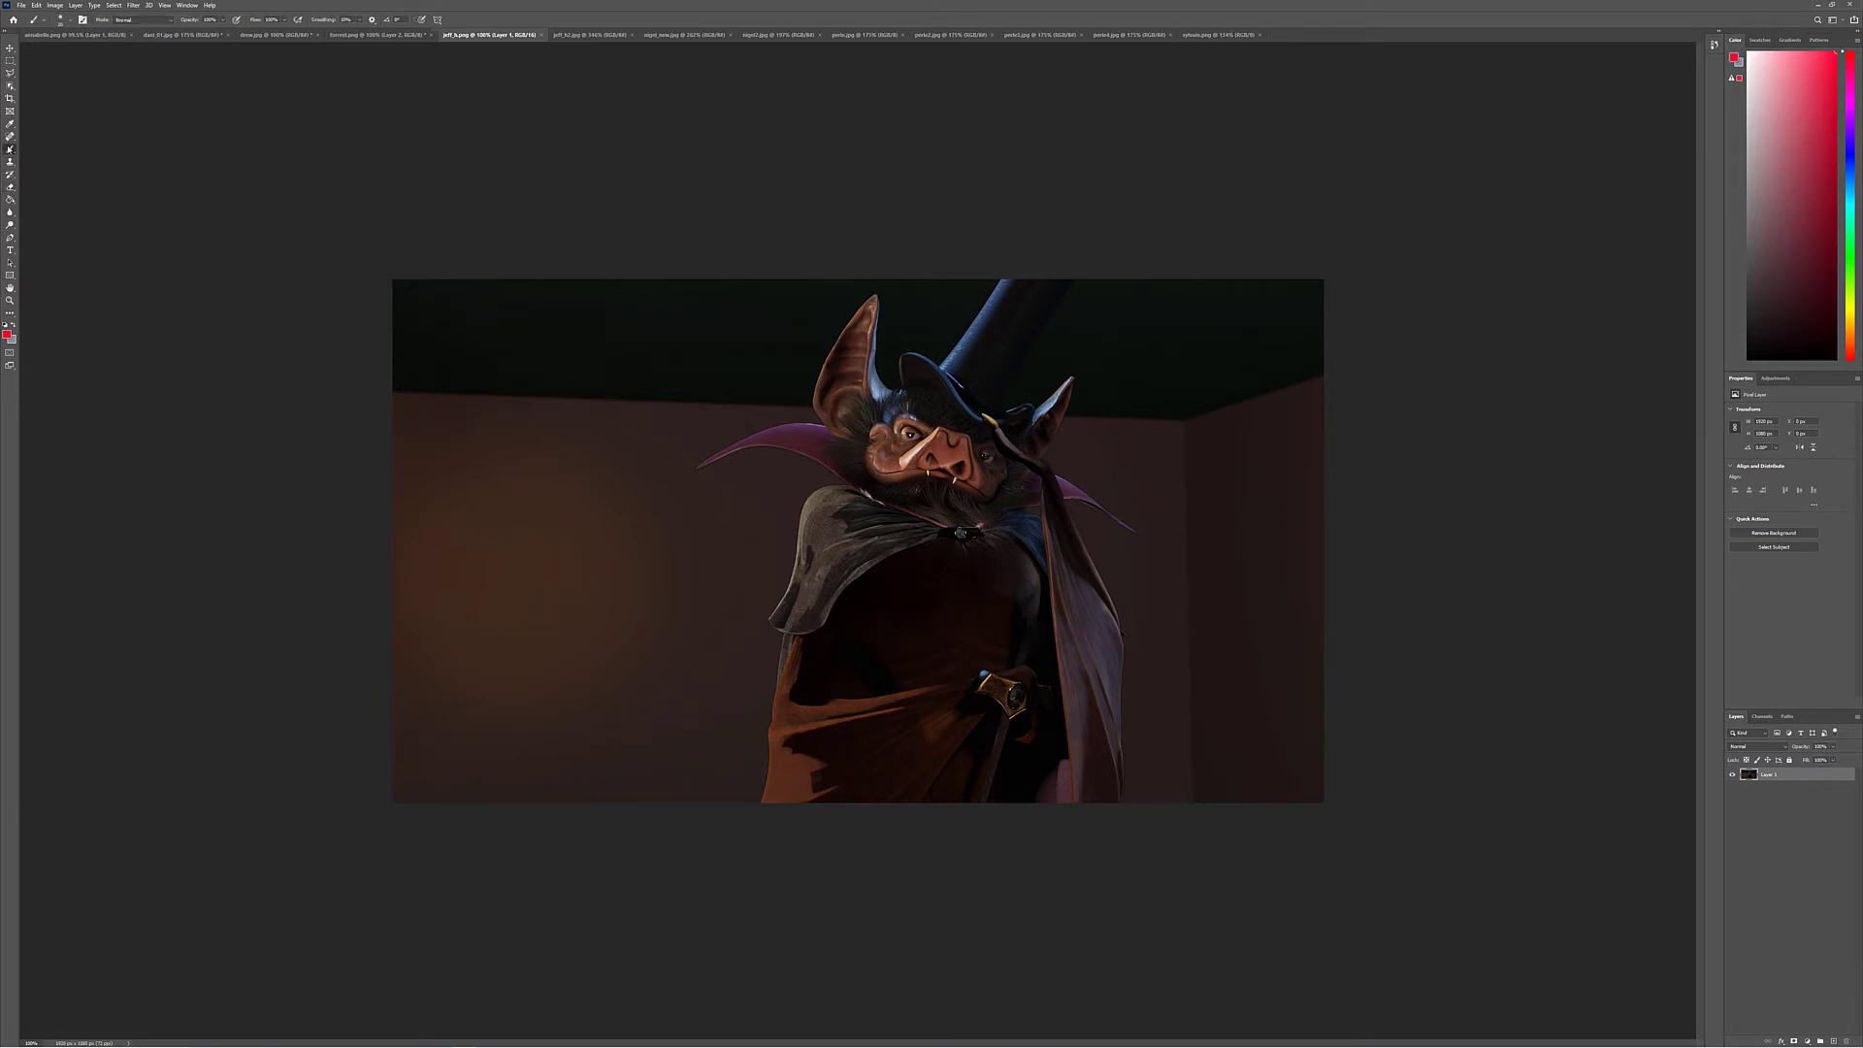
{"action": "left_click", "coordinate": [89, 36]}
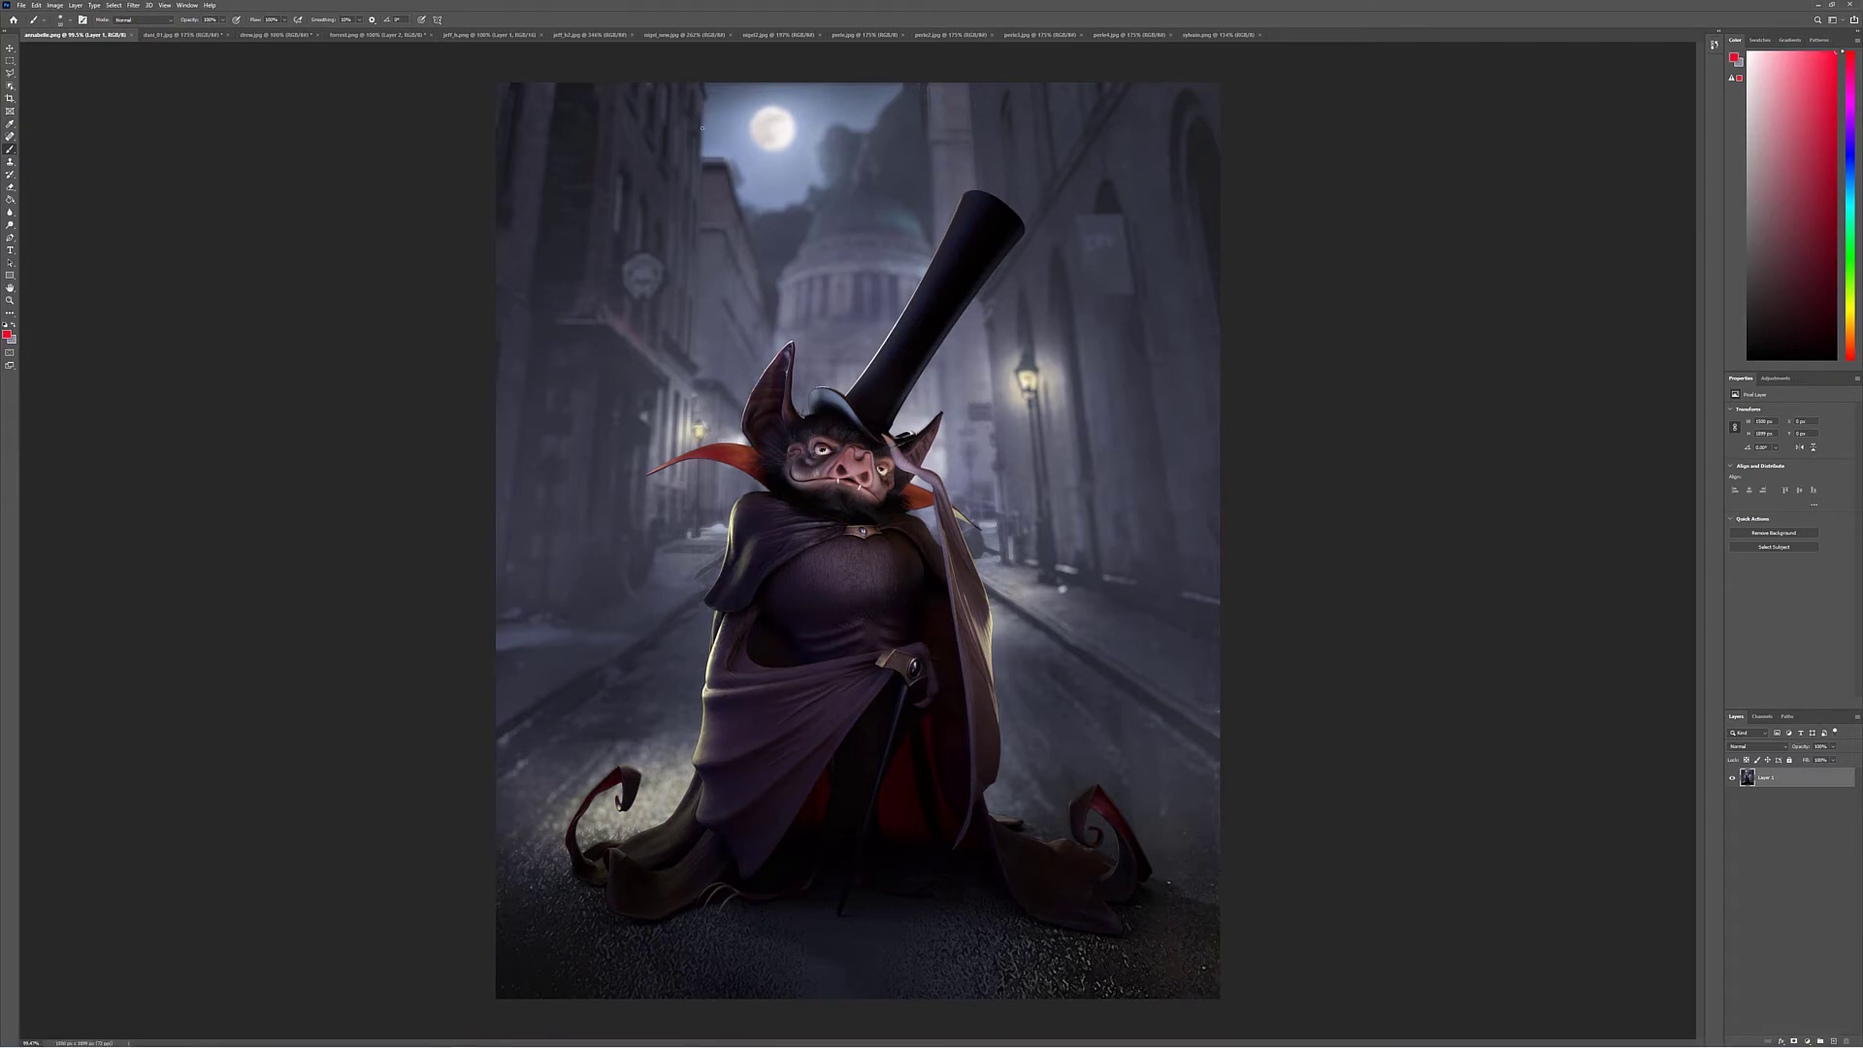
Outline the lit folds on the lower cloak of the indoor bat render with red brush strokes
{"action": "left_click", "coordinate": [508, 36]}
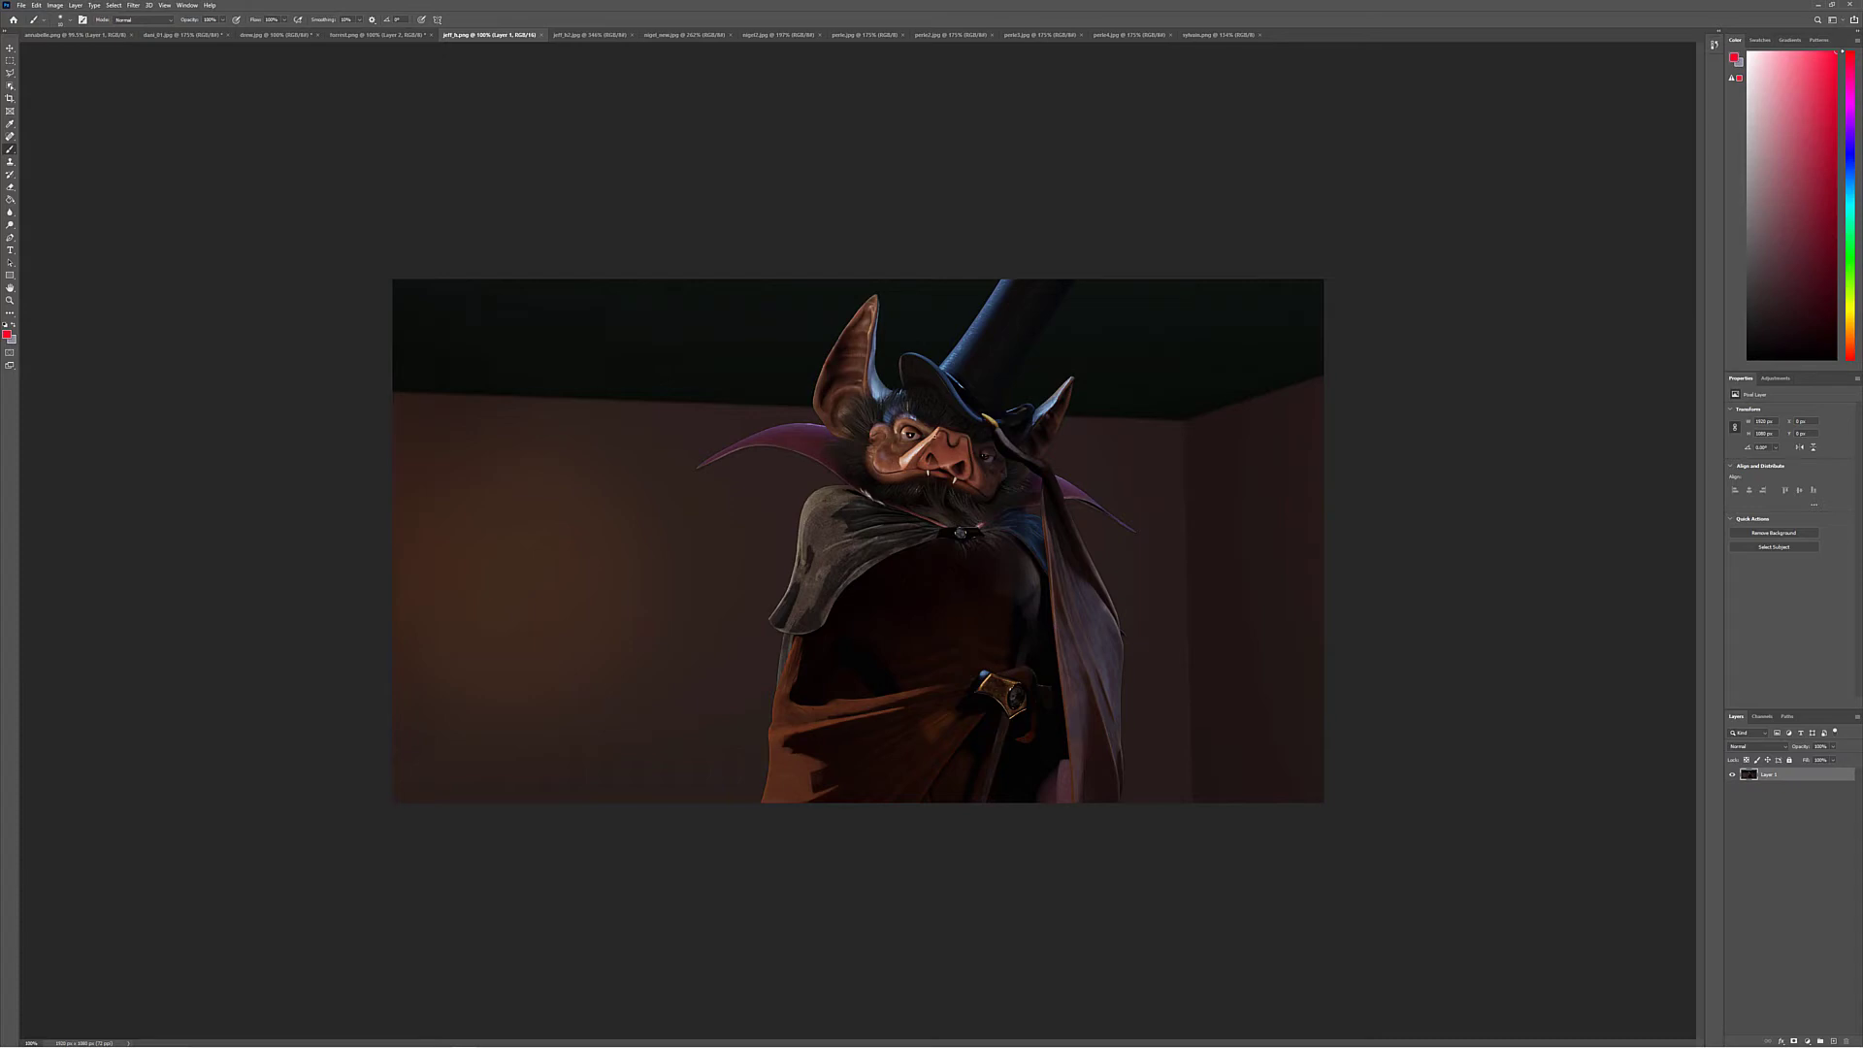
{"action": "mouse_move", "coordinate": [786, 695]}
{"action": "left_mouse_down"}
{"action": "mouse_move", "coordinate": [885, 704]}
{"action": "mouse_move", "coordinate": [789, 733]}
{"action": "mouse_move", "coordinate": [844, 766]}
{"action": "left_mouse_up"}
On the flag-draped man's film still, paint a red curve at the wall's far edge and an arrow running along the wall towards the man
{"action": "left_click", "coordinate": [593, 34]}
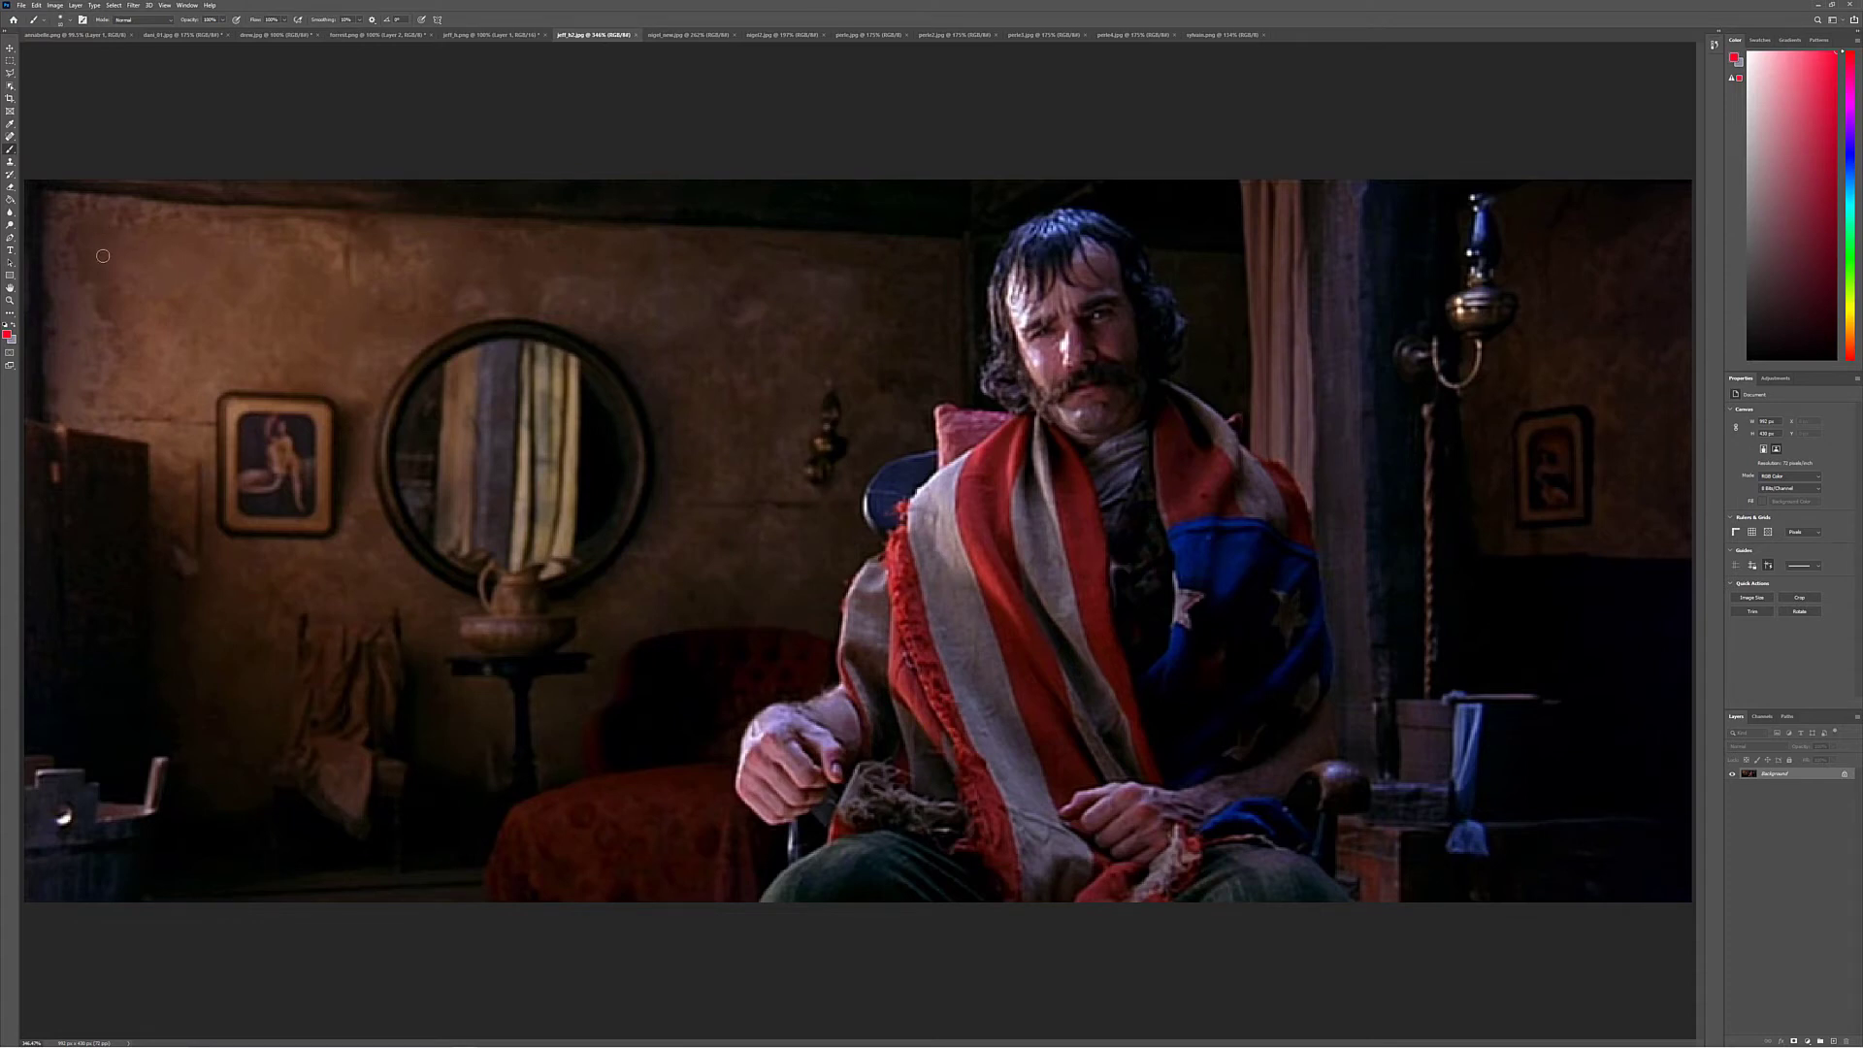
{"action": "left_click_drag", "start_coordinate": [78, 205], "coordinate": [121, 439]}
{"action": "left_click_drag", "start_coordinate": [89, 301], "coordinate": [795, 306]}
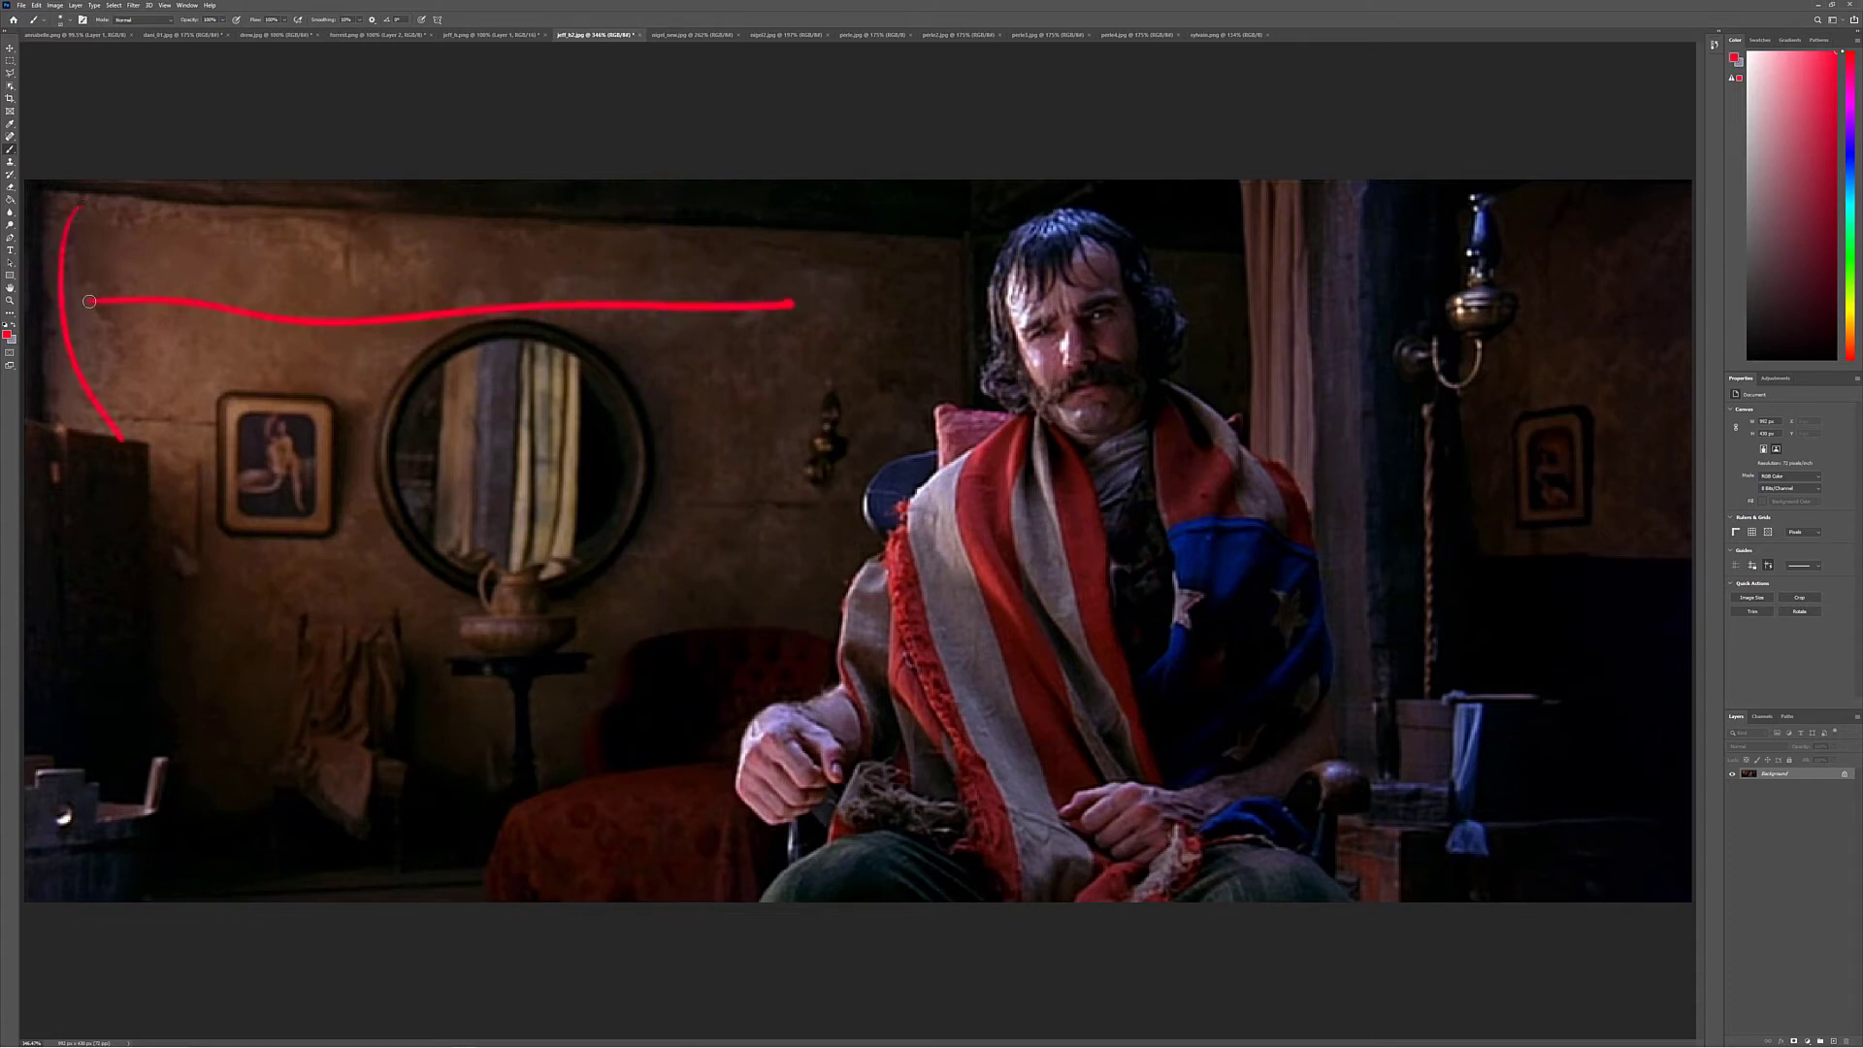
{"action": "left_click_drag", "start_coordinate": [599, 262], "coordinate": [764, 324]}
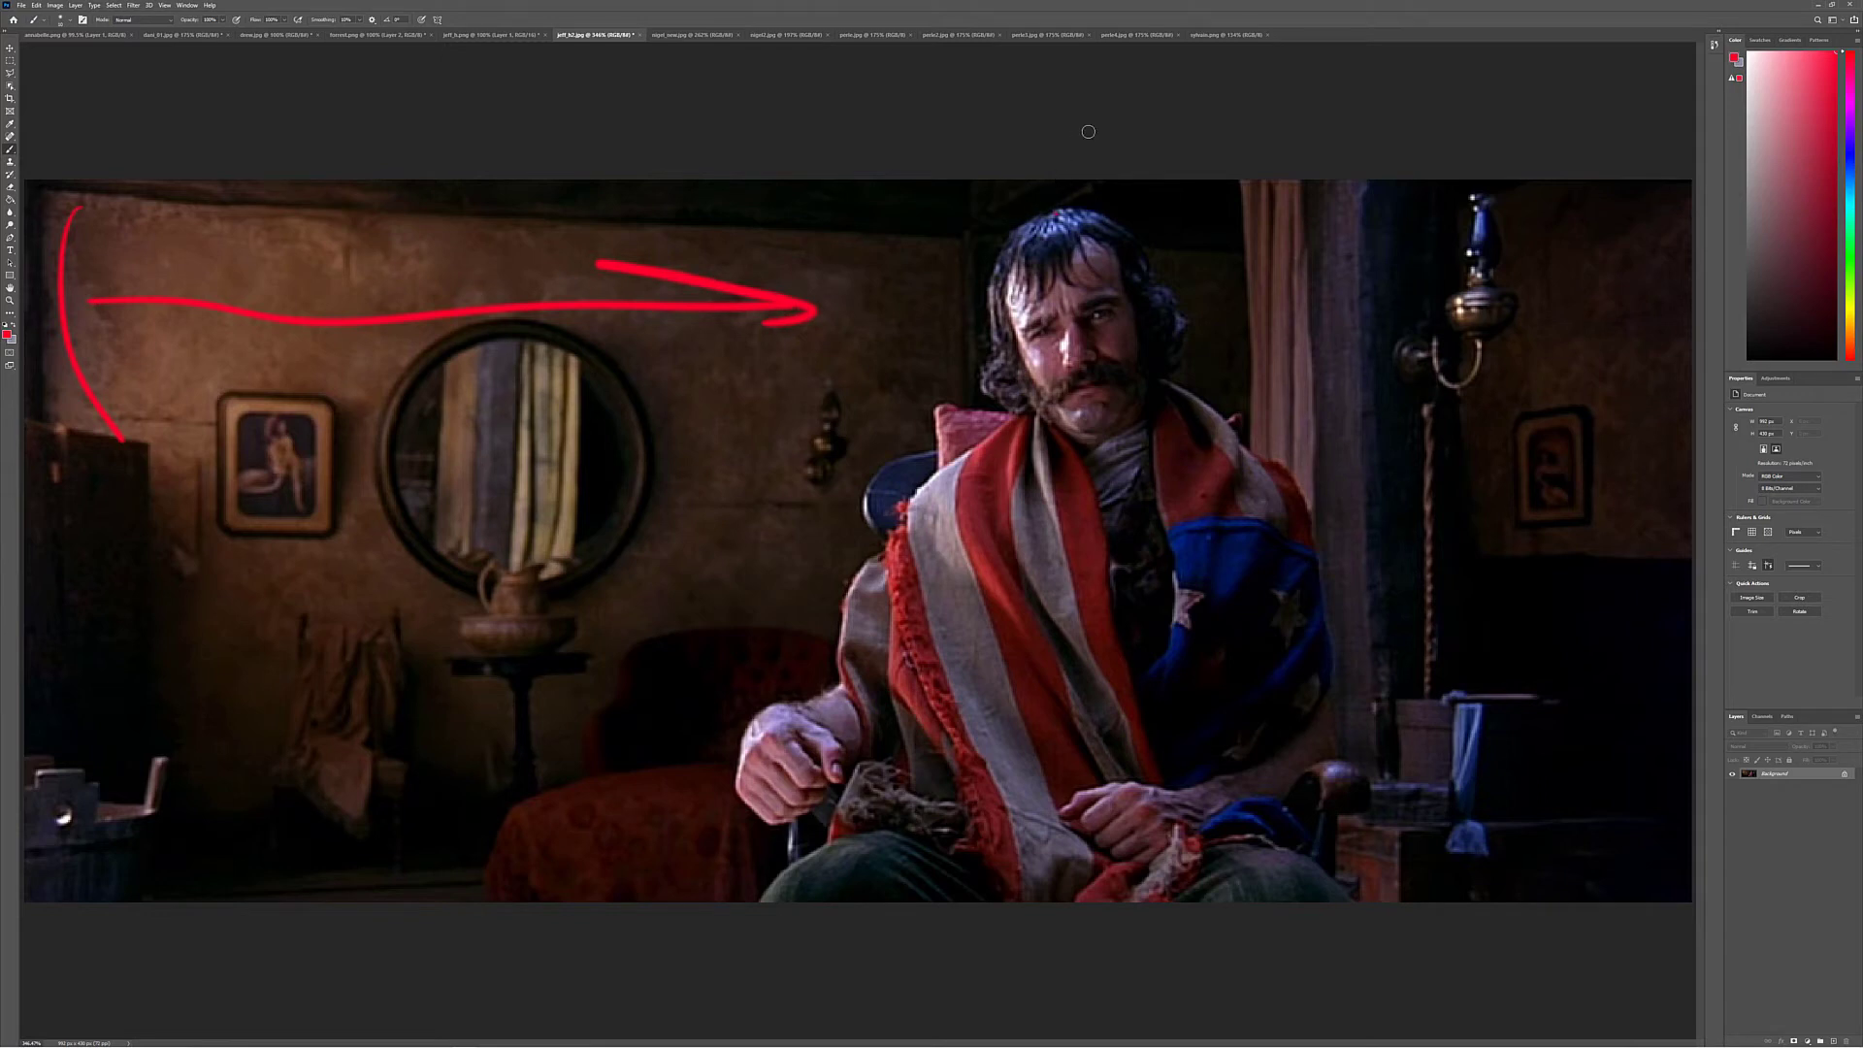
Trace the lit edges of the man's head, face, shoulders, arm and hand in red, and mark the highlights on the objects beside him
{"action": "left_click", "coordinate": [1058, 211]}
{"action": "mouse_move", "coordinate": [1019, 231]}
{"action": "left_mouse_down"}
{"action": "mouse_move", "coordinate": [1088, 212]}
{"action": "mouse_move", "coordinate": [1022, 330]}
{"action": "mouse_move", "coordinate": [1043, 400]}
{"action": "left_mouse_up"}
{"action": "right_click", "coordinate": [1049, 398]}
{"action": "left_click", "coordinate": [848, 648]}
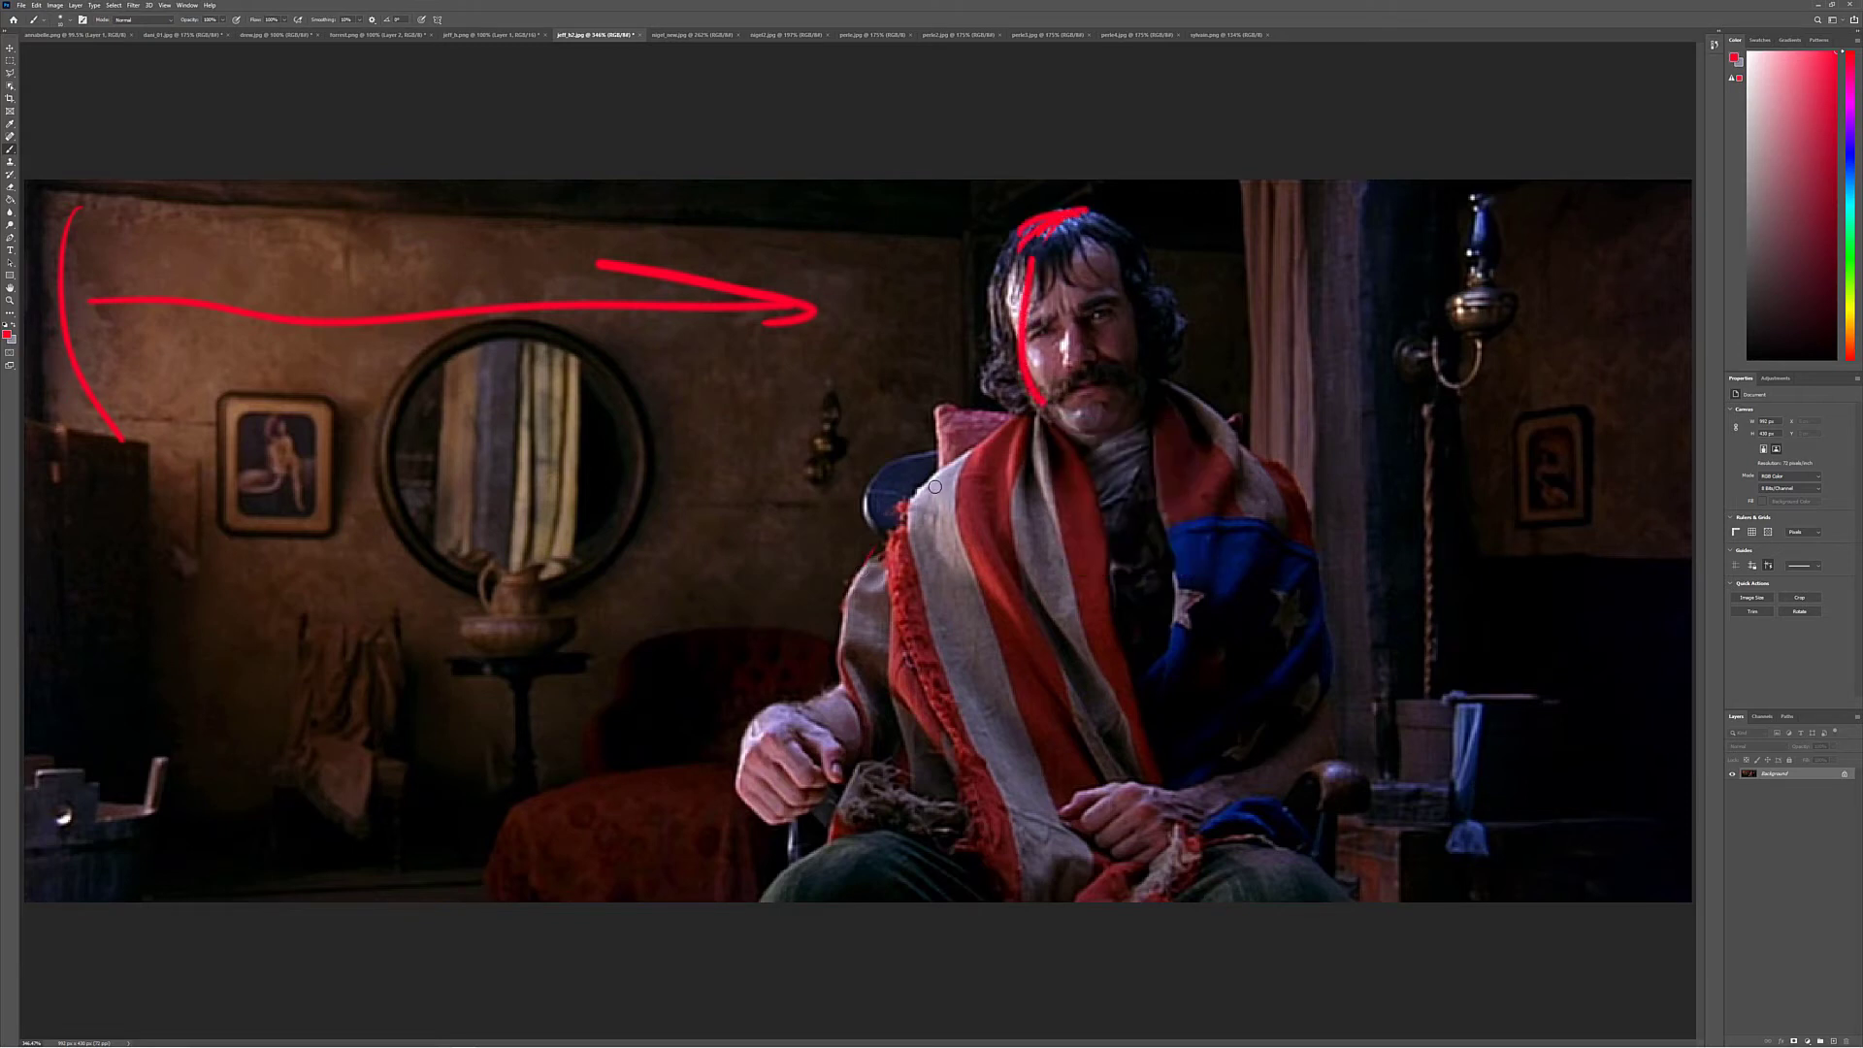
{"action": "mouse_move", "coordinate": [934, 485]}
{"action": "left_mouse_down"}
{"action": "mouse_move", "coordinate": [868, 555]}
{"action": "mouse_move", "coordinate": [835, 702]}
{"action": "mouse_move", "coordinate": [776, 751]}
{"action": "mouse_move", "coordinate": [771, 801]}
{"action": "left_mouse_up"}
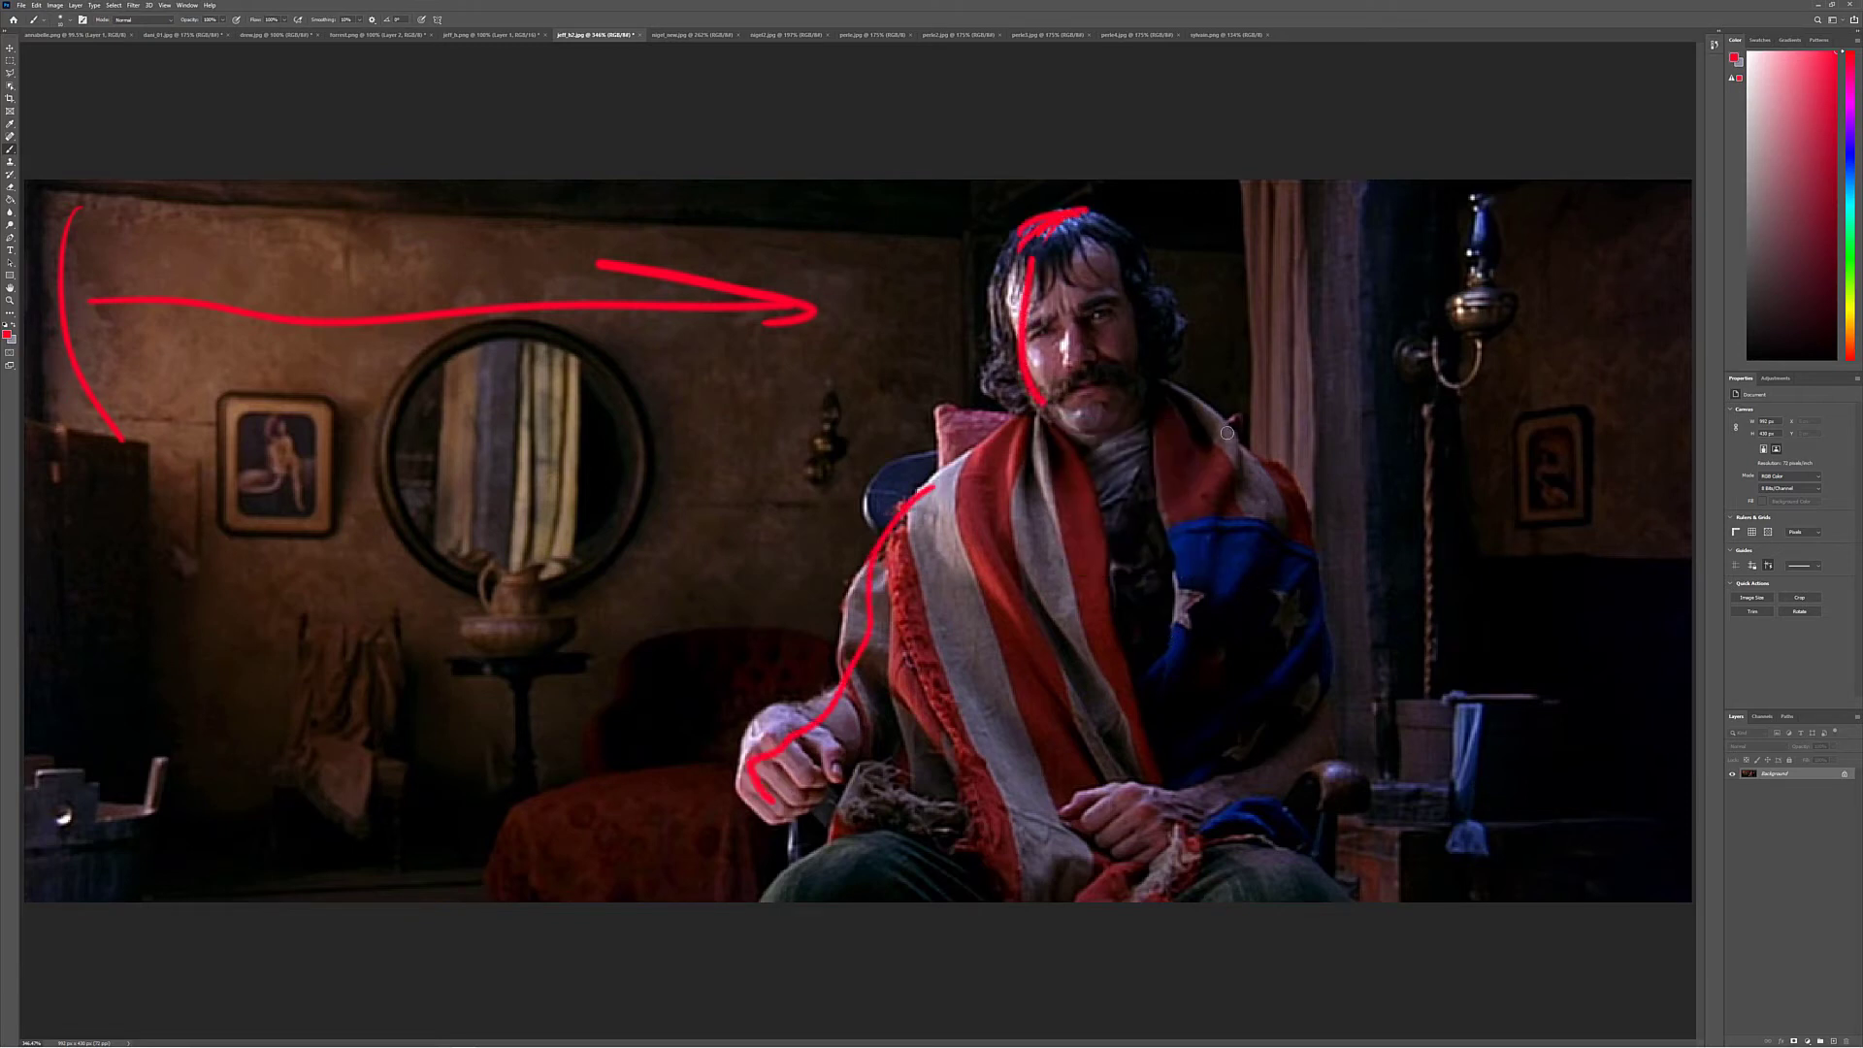
{"action": "left_click_drag", "start_coordinate": [1229, 421], "coordinate": [1348, 596]}
{"action": "left_click_drag", "start_coordinate": [1358, 710], "coordinate": [1332, 746]}
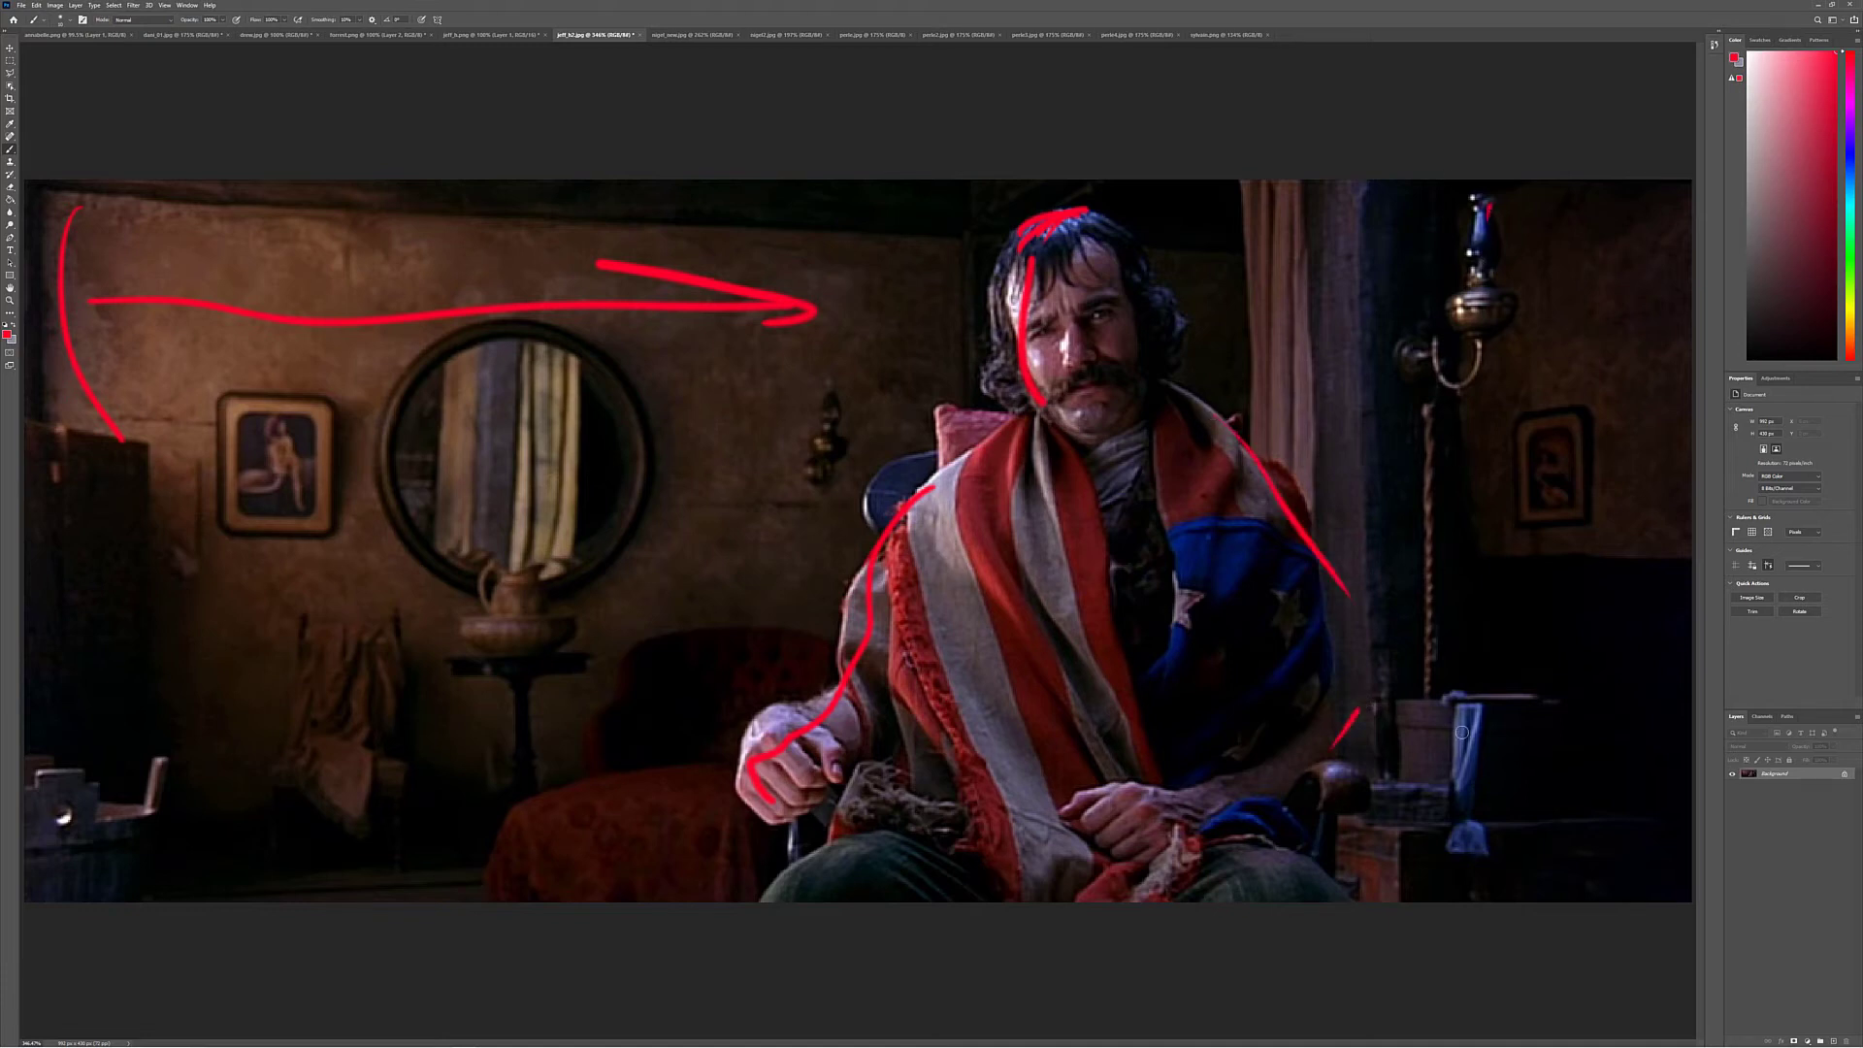
{"action": "left_click_drag", "start_coordinate": [1474, 716], "coordinate": [1460, 757]}
Paint a red arrow across the indoor bat render's wall, pointing towards the bat's shoulder
{"action": "left_click", "coordinate": [490, 35]}
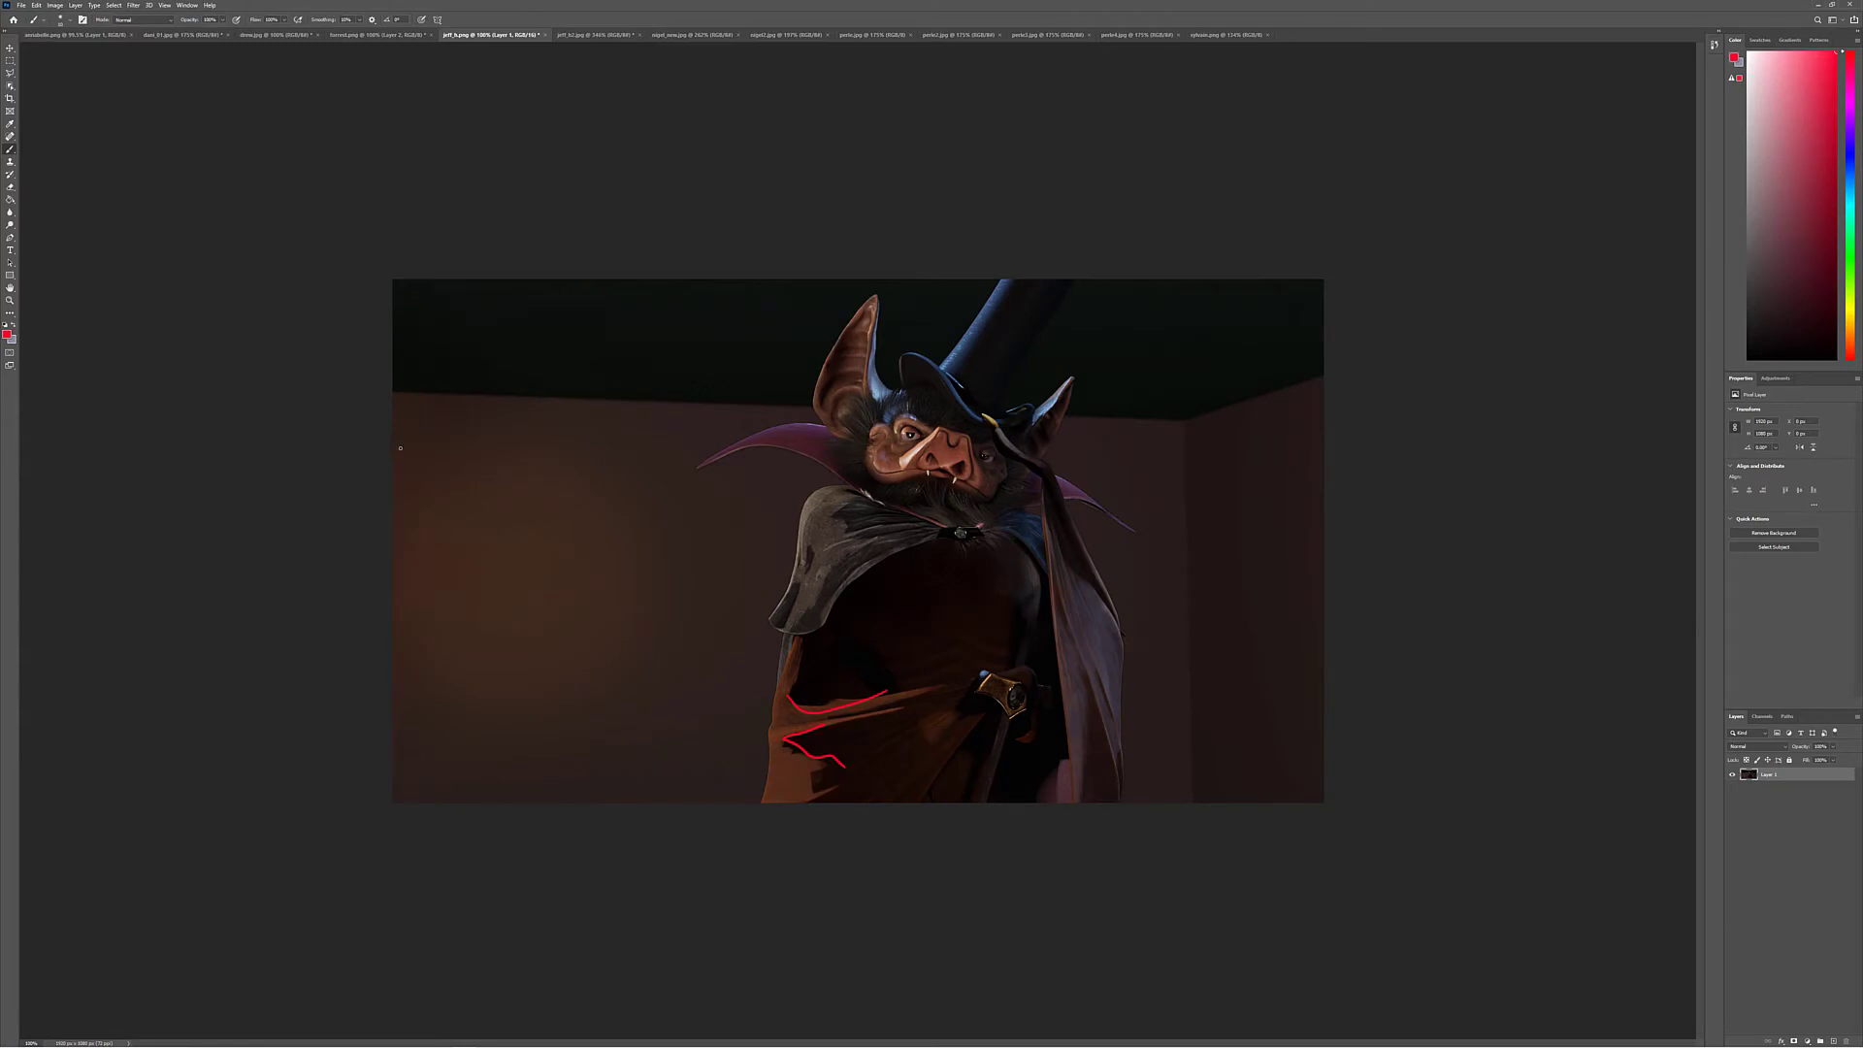
{"action": "mouse_move", "coordinate": [398, 447]}
{"action": "left_mouse_down"}
{"action": "mouse_move", "coordinate": [753, 514]}
{"action": "mouse_move", "coordinate": [740, 536]}
{"action": "left_mouse_up"}
Hatch the dark curtain and post area behind the man in the film still with four diagonal red strokes
{"action": "left_click", "coordinate": [597, 35]}
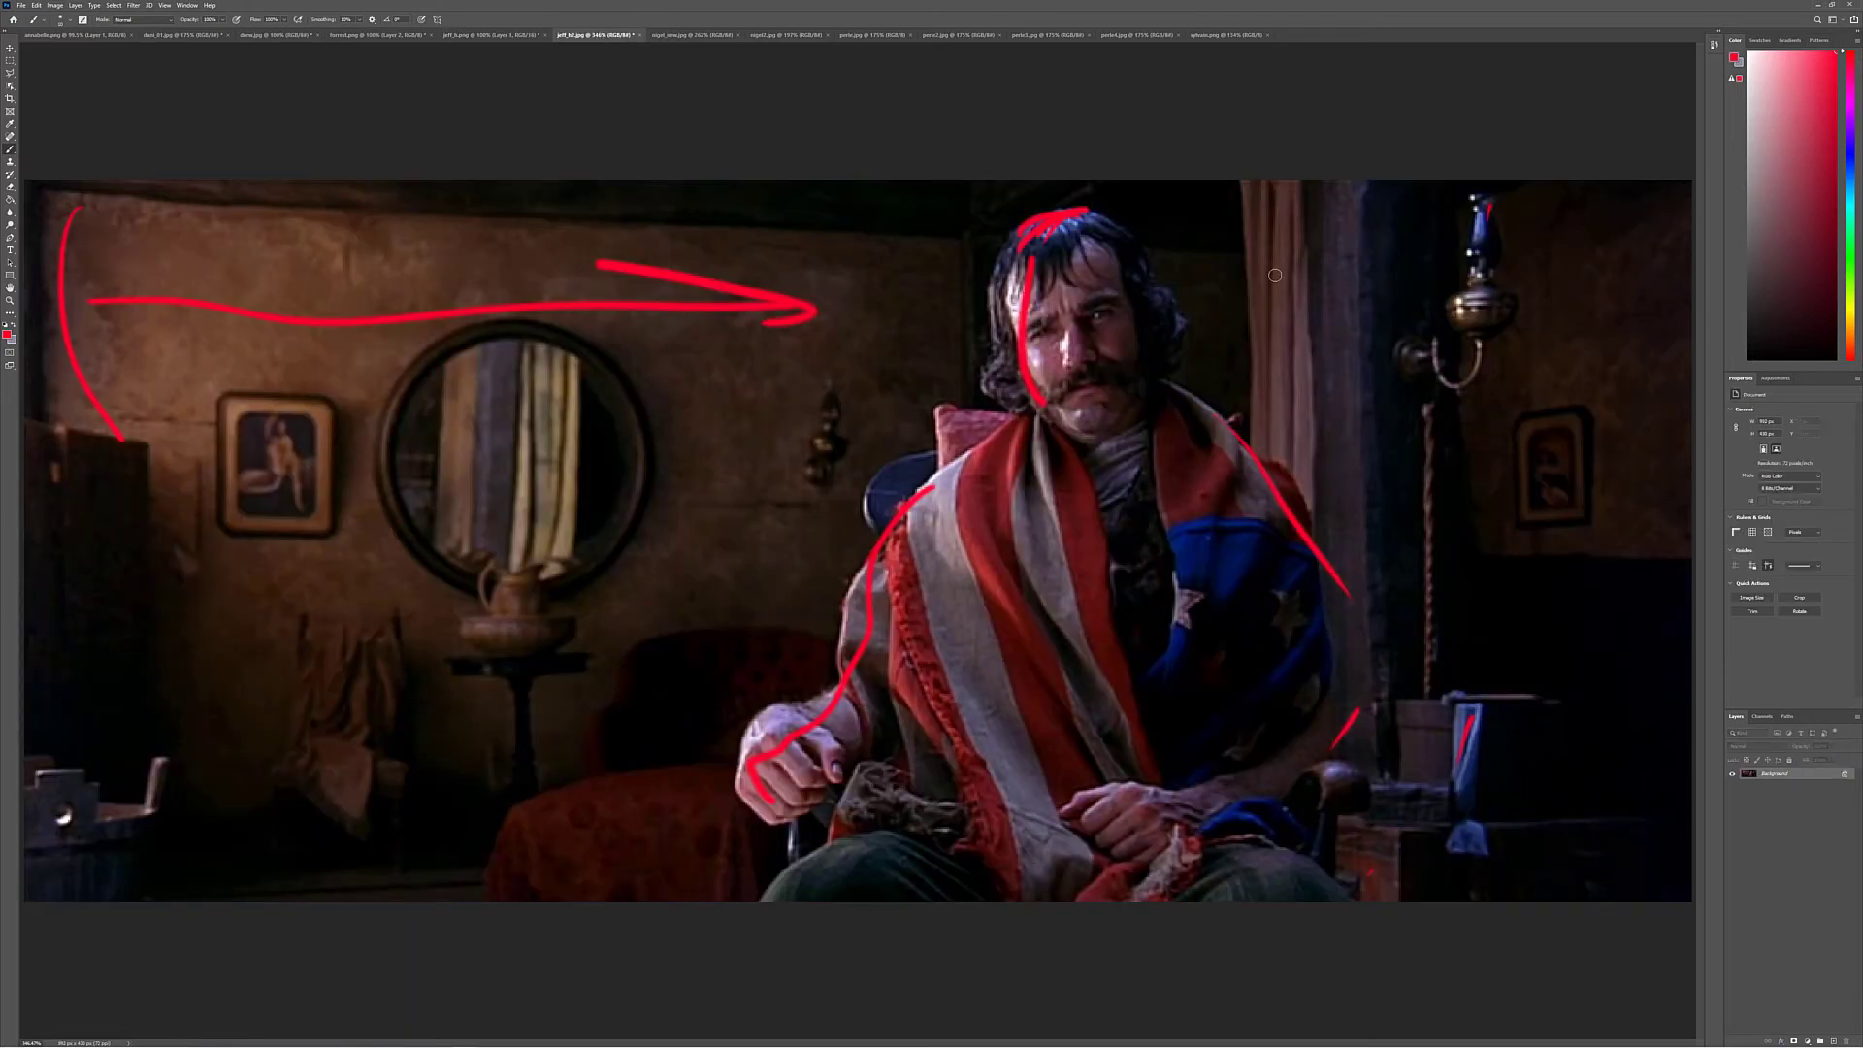
{"action": "left_click_drag", "start_coordinate": [1397, 214], "coordinate": [1227, 301]}
{"action": "left_click_drag", "start_coordinate": [1412, 286], "coordinate": [1266, 422]}
{"action": "left_click_drag", "start_coordinate": [1431, 388], "coordinate": [1310, 485]}
{"action": "left_click_drag", "start_coordinate": [1455, 446], "coordinate": [1345, 534]}
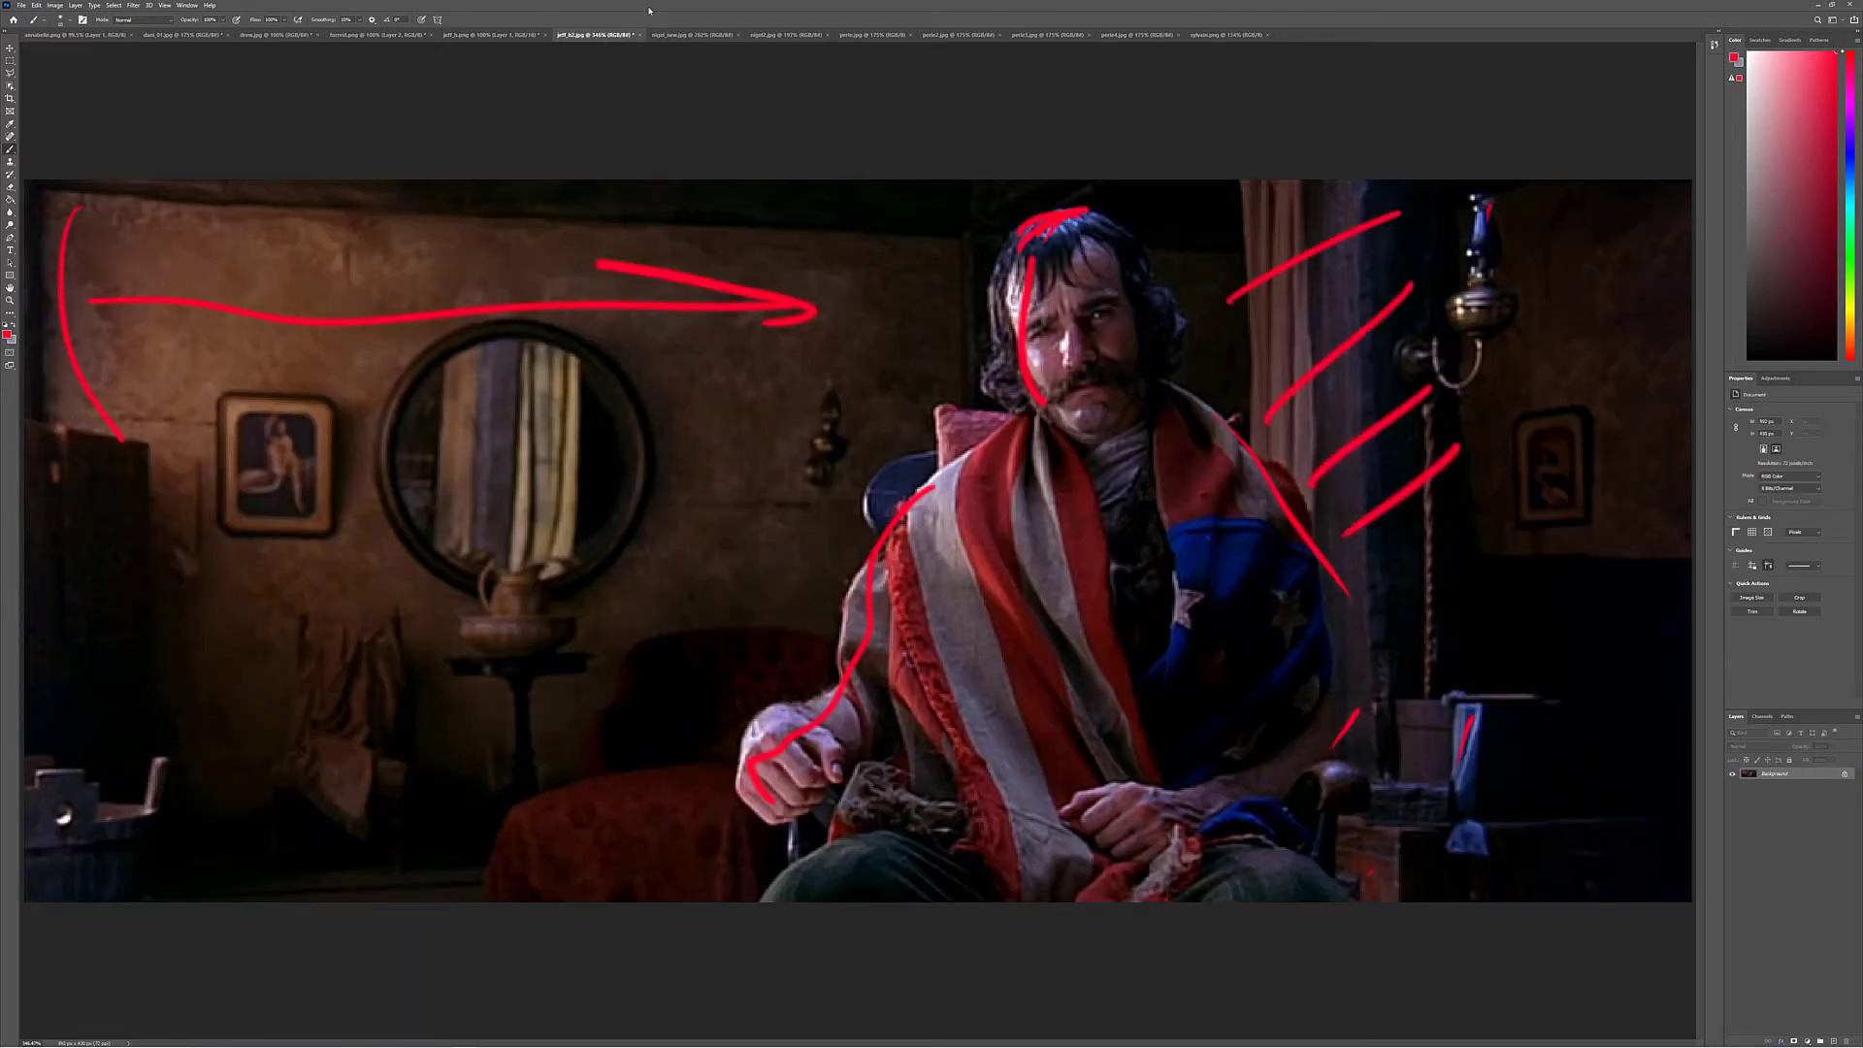
Hatch the wall behind the bat's raised wing in the indoor render with diagonal red strokes
{"action": "left_click", "coordinate": [693, 35]}
{"action": "left_click", "coordinate": [491, 35]}
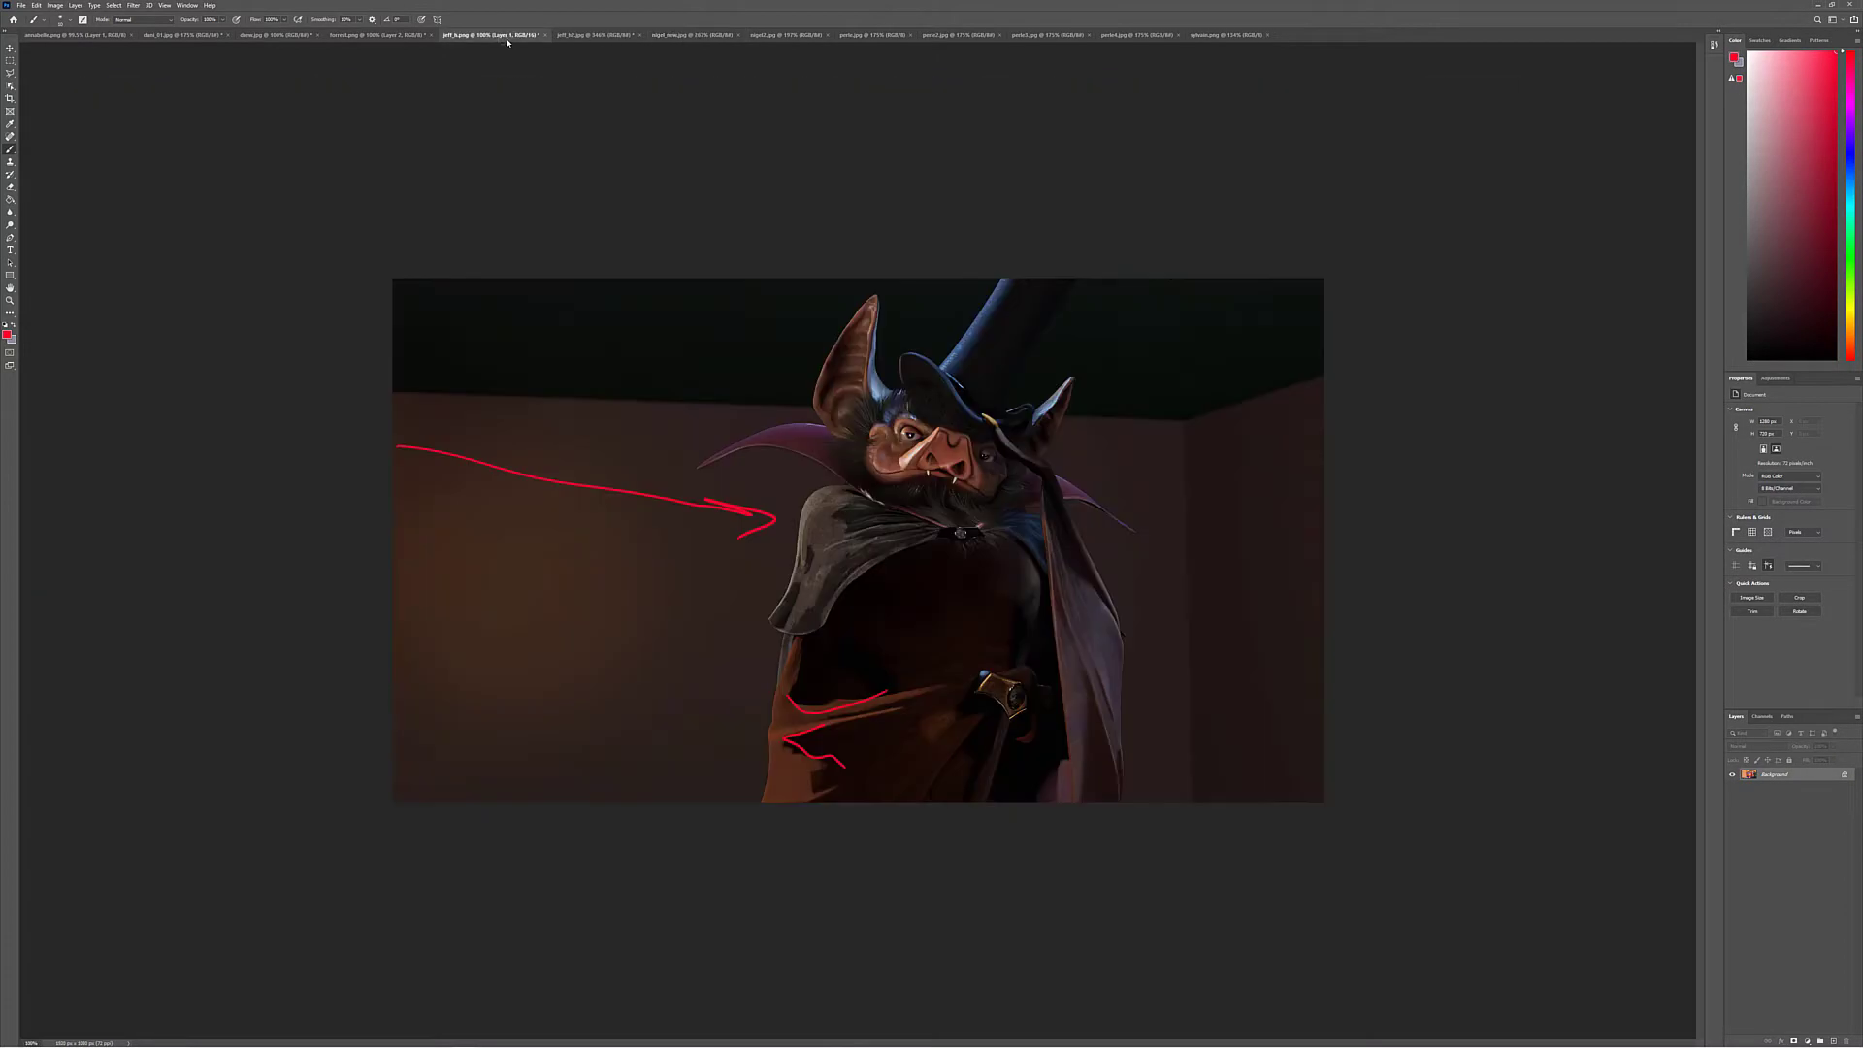
{"action": "left_click_drag", "start_coordinate": [1209, 419], "coordinate": [1103, 478]}
{"action": "mouse_move", "coordinate": [1183, 476]}
{"action": "left_mouse_down"}
{"action": "mouse_move", "coordinate": [1249, 433]}
{"action": "mouse_move", "coordinate": [1103, 564]}
{"action": "left_mouse_up"}
{"action": "left_click_drag", "start_coordinate": [1219, 551], "coordinate": [1130, 656]}
{"action": "mouse_move", "coordinate": [1222, 646]}
{"action": "left_mouse_down"}
{"action": "mouse_move", "coordinate": [1125, 742]}
{"action": "mouse_move", "coordinate": [1135, 803]}
{"action": "left_mouse_up"}
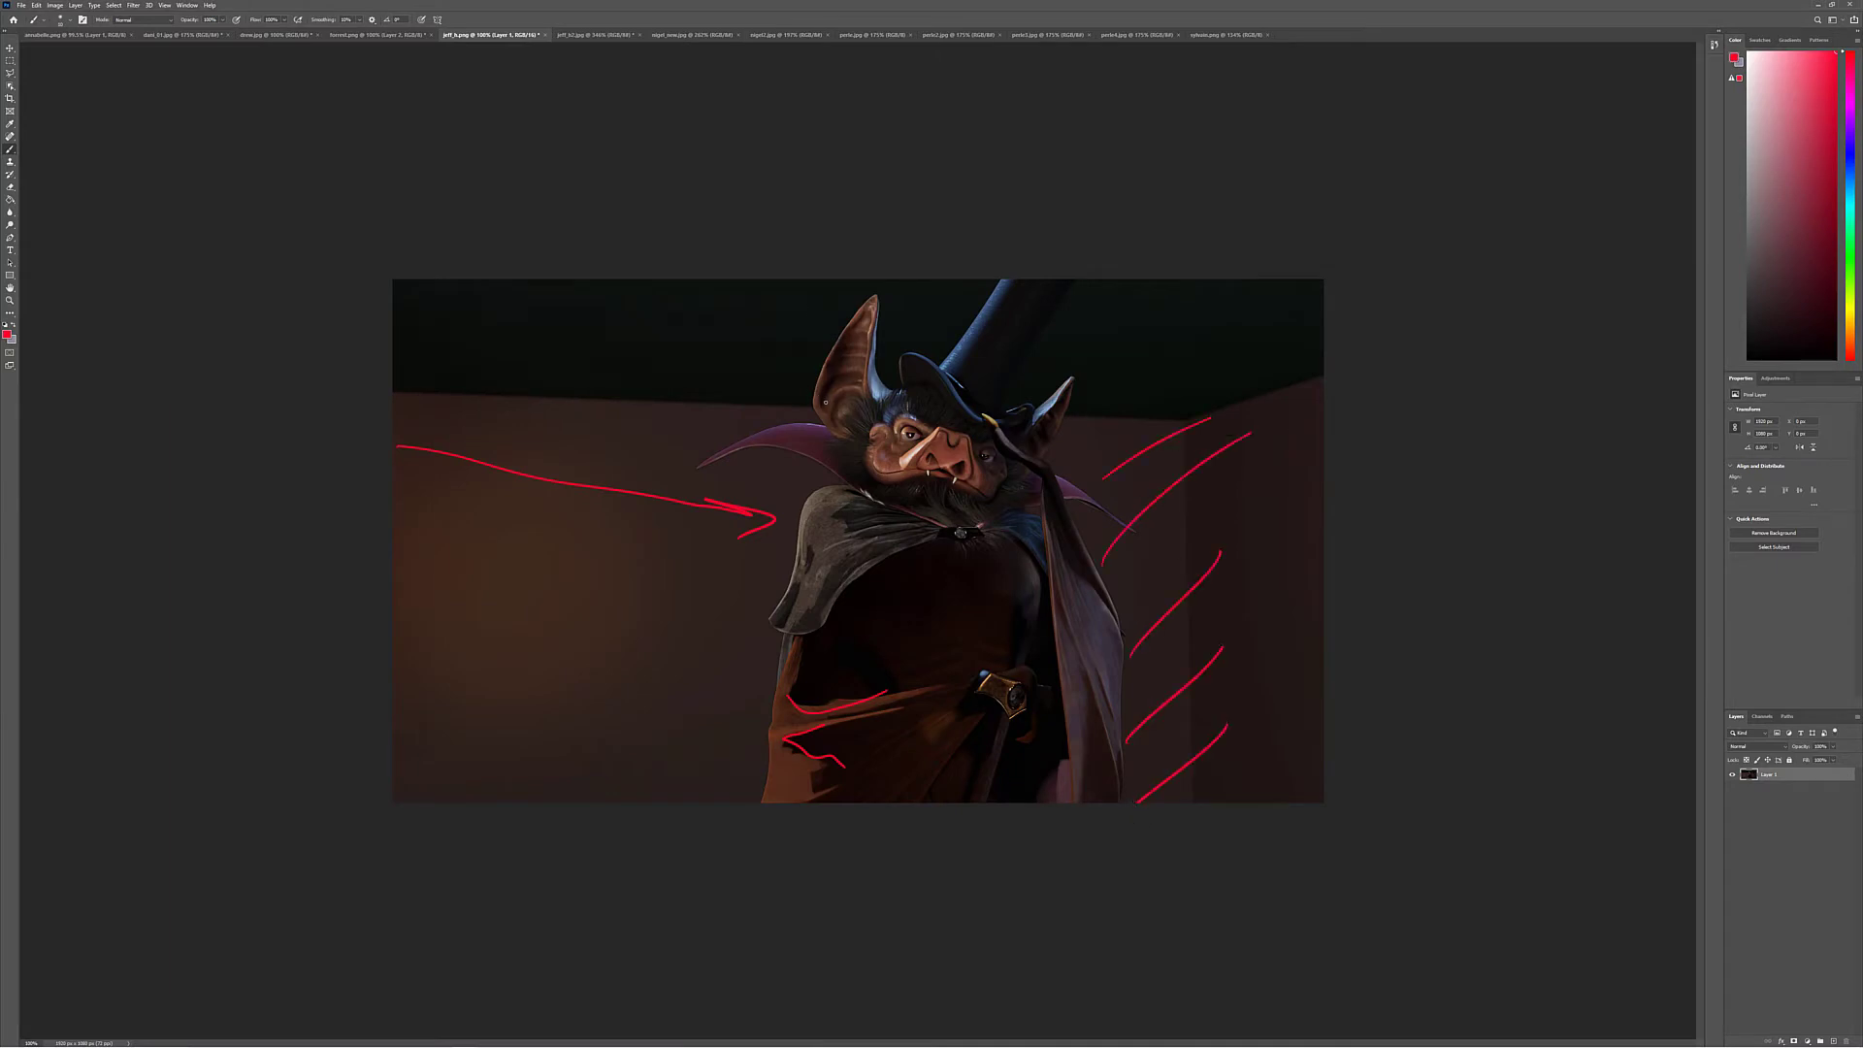
Trace the light-to-shadow boundary on the bat's face in red, comparing the render with the annotated film still
{"action": "left_click", "coordinate": [571, 36]}
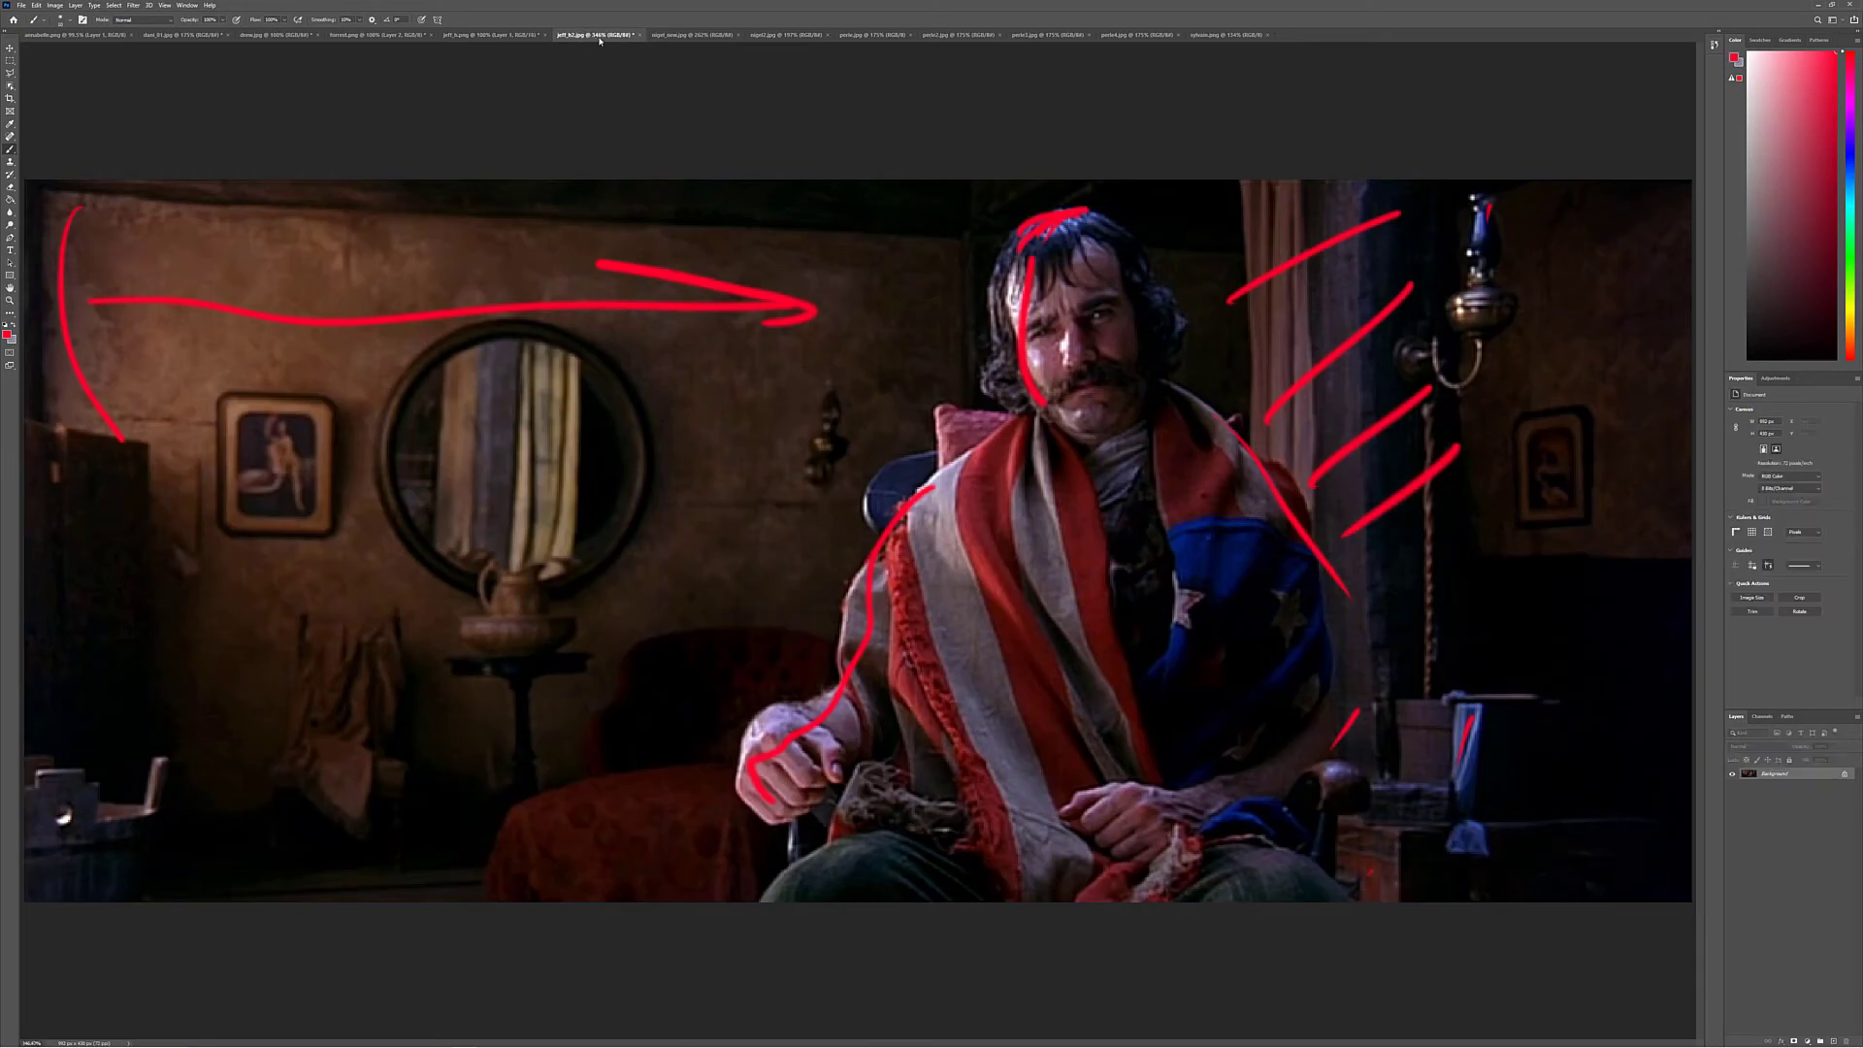
{"action": "left_click", "coordinate": [491, 35]}
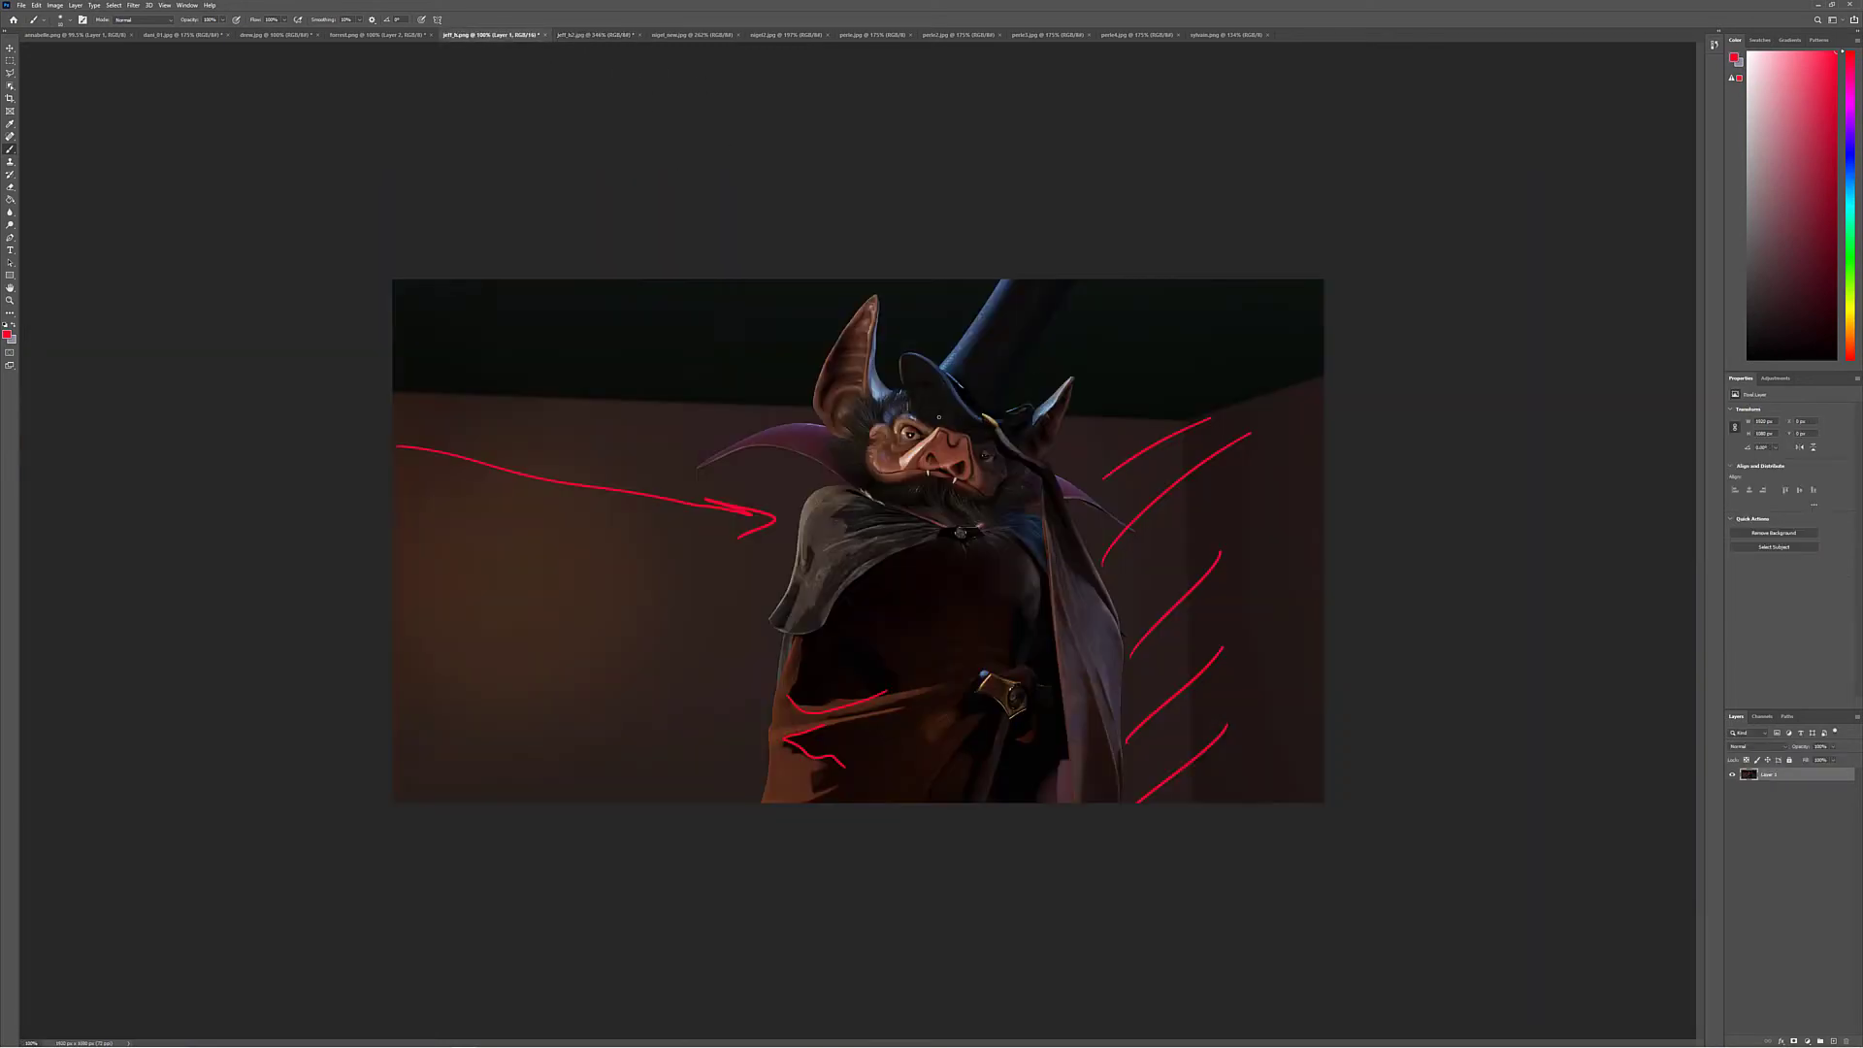
{"action": "left_click_drag", "start_coordinate": [917, 388], "coordinate": [931, 501]}
{"action": "left_click", "coordinate": [619, 36]}
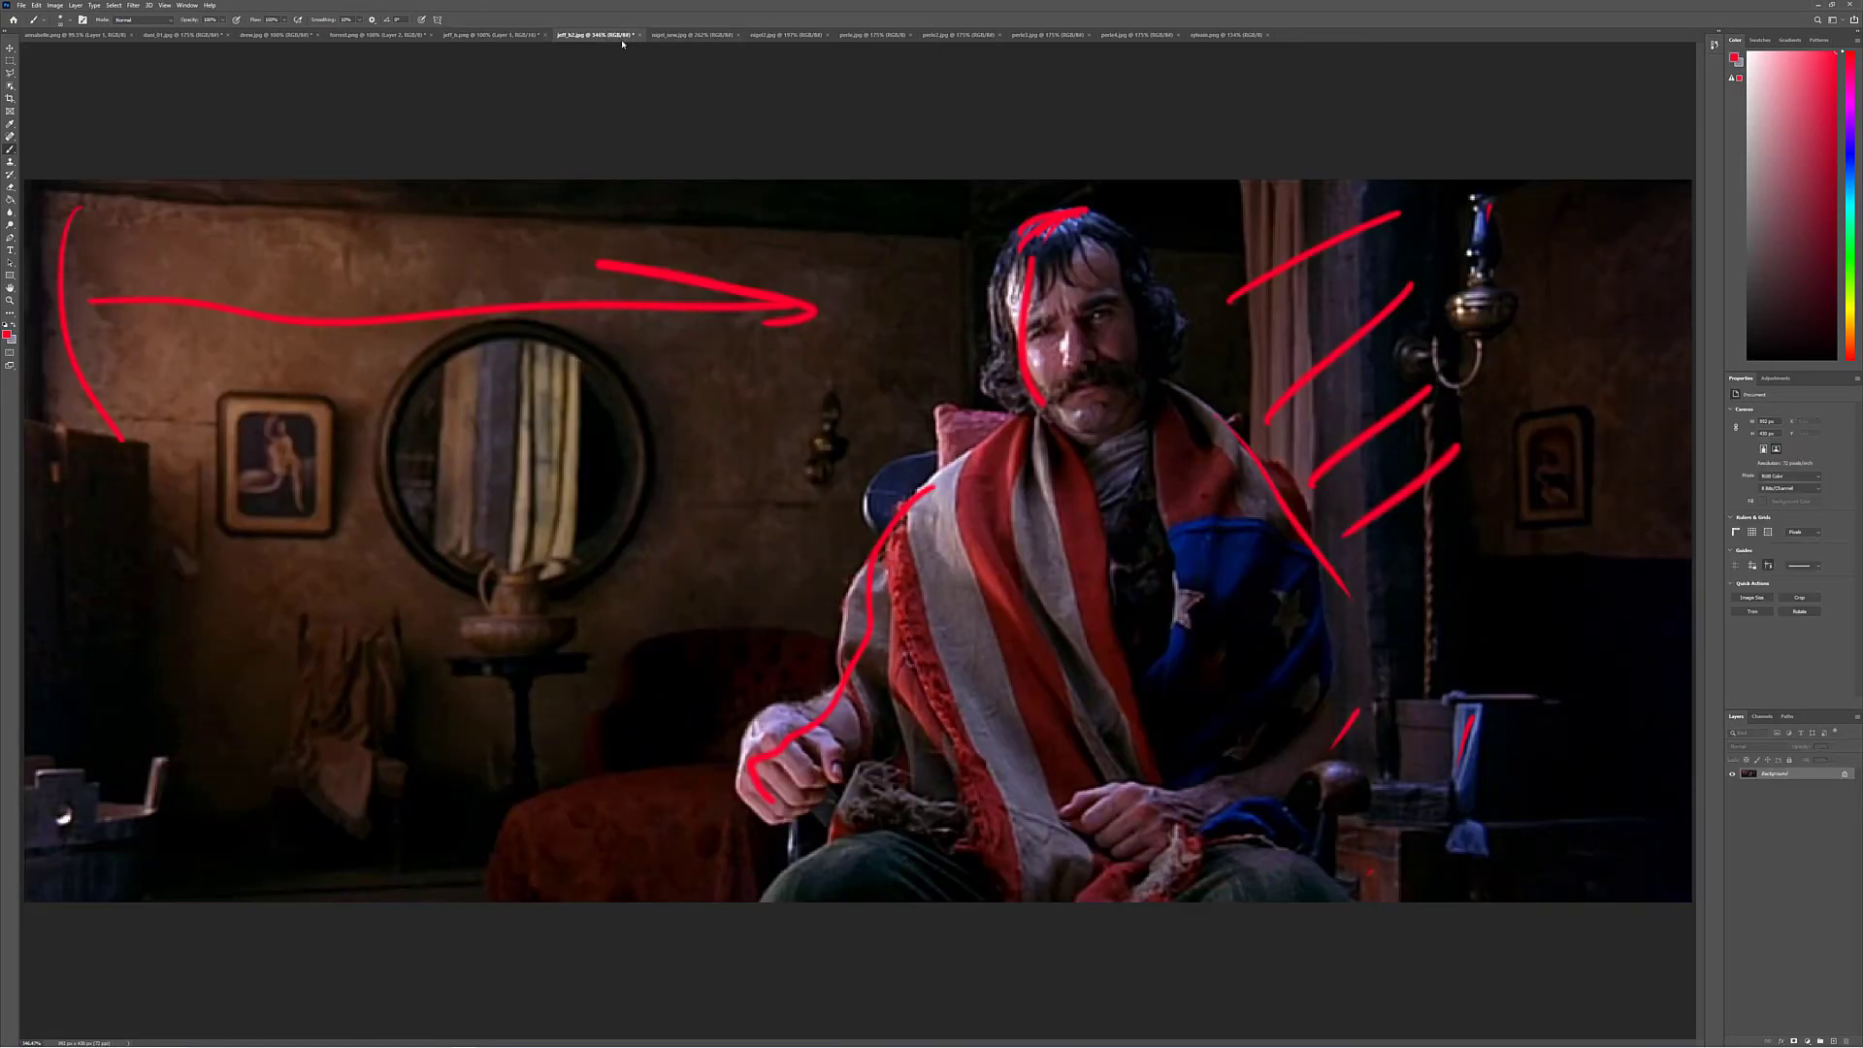
{"action": "left_click", "coordinate": [491, 35]}
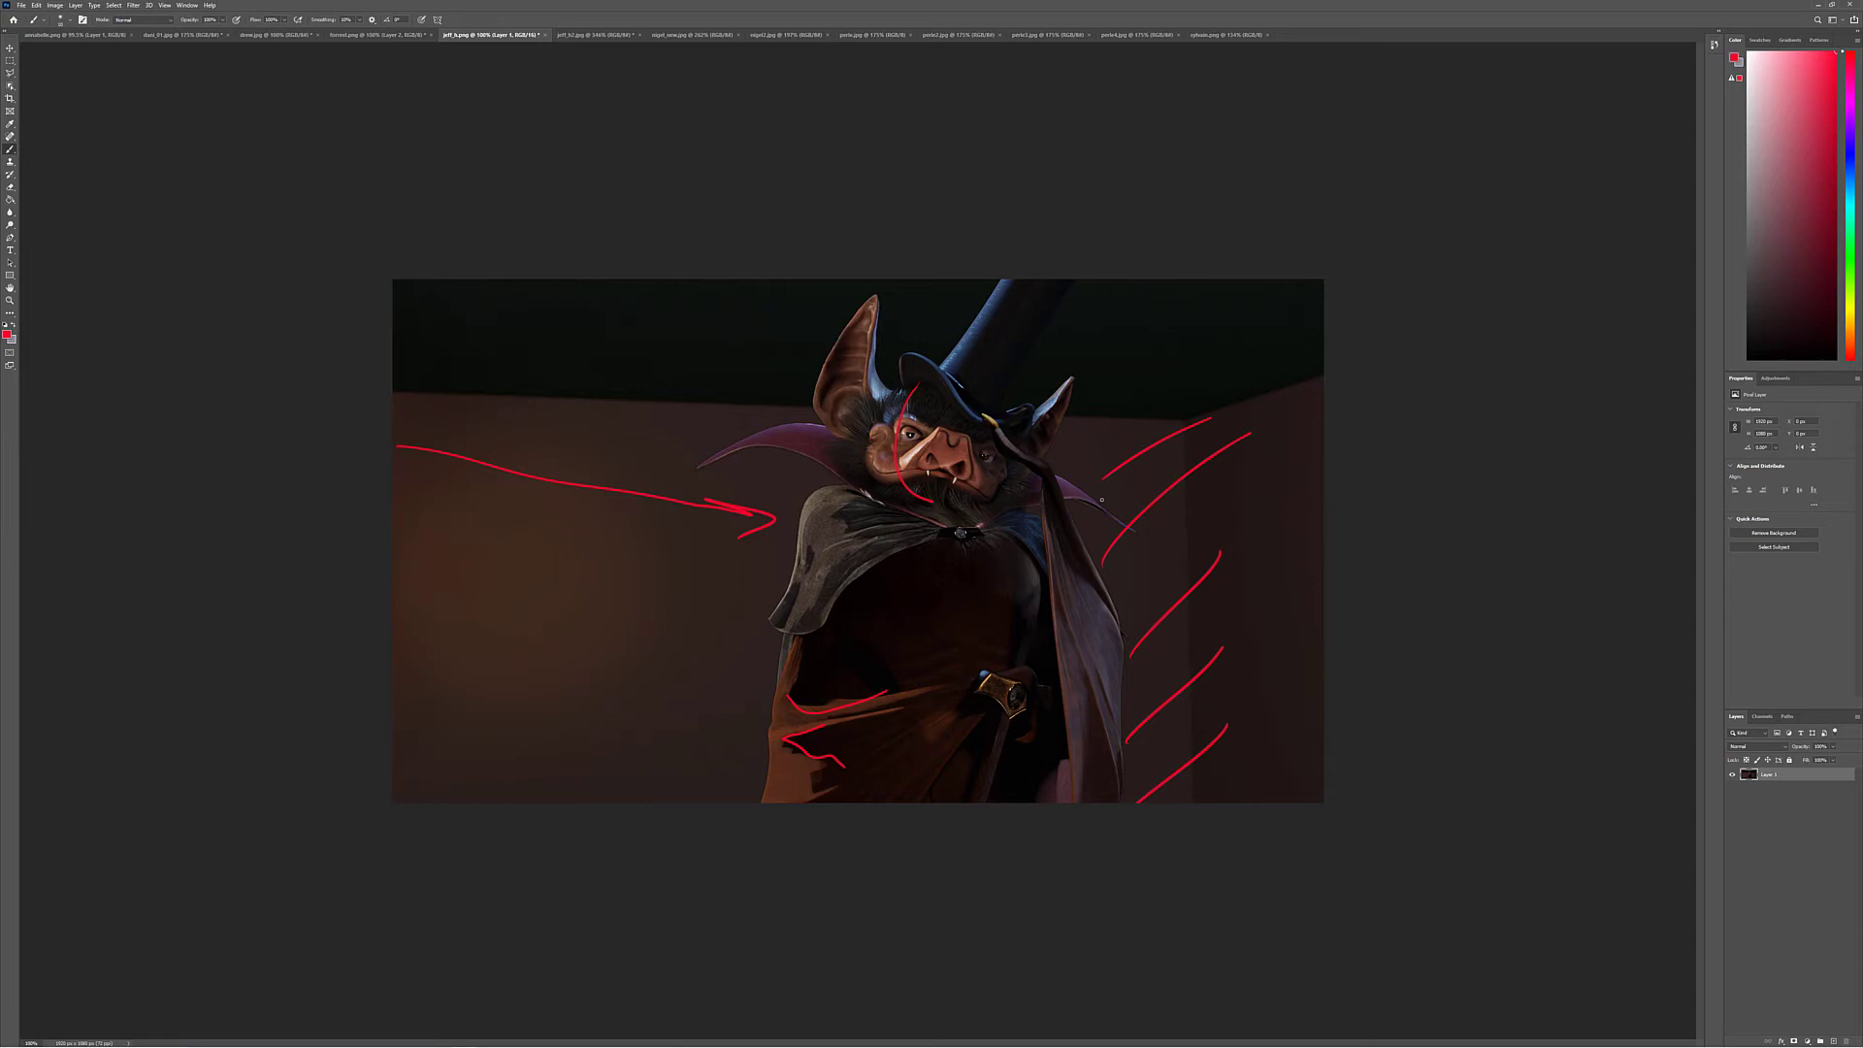
{"action": "left_click", "coordinate": [594, 34]}
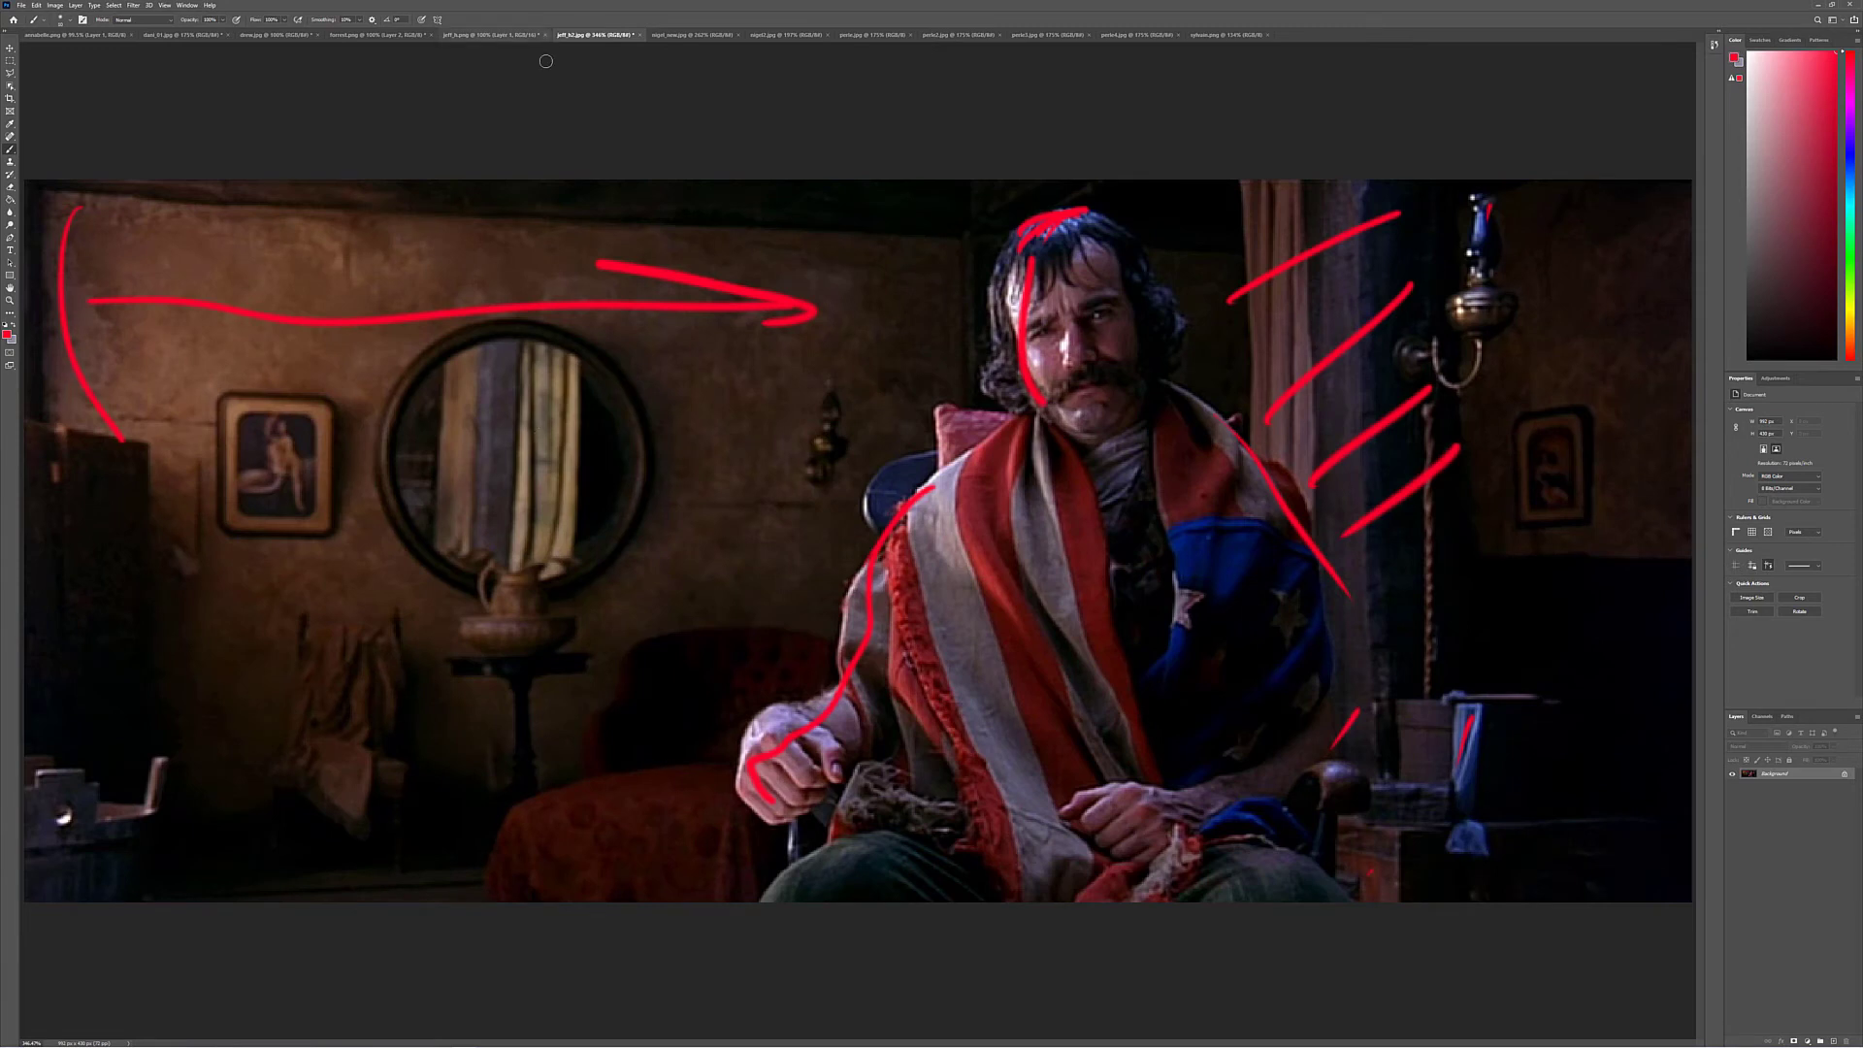
{"action": "left_click", "coordinate": [490, 35]}
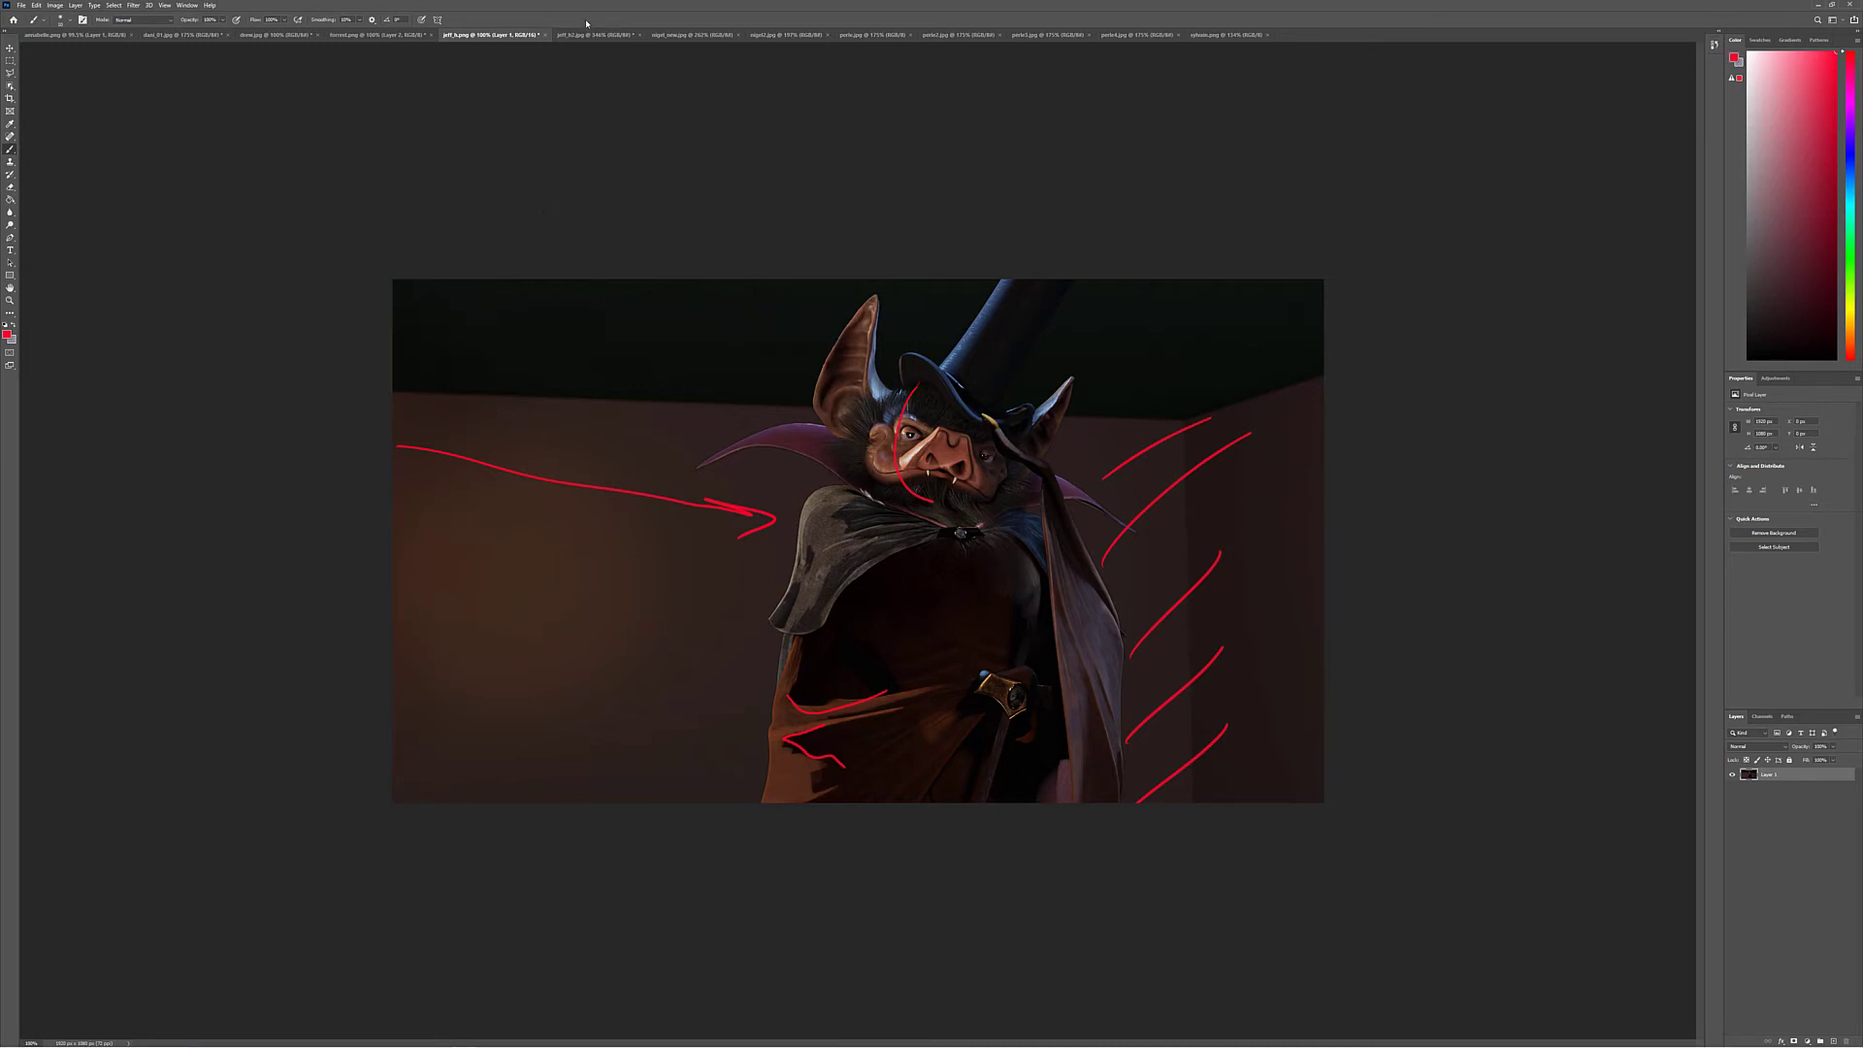
Trace the light-to-shadow boundaries down the bat's cloak and wing in red, along with the lit sleeve in the film still
{"action": "left_click_drag", "start_coordinate": [800, 703], "coordinate": [852, 509]}
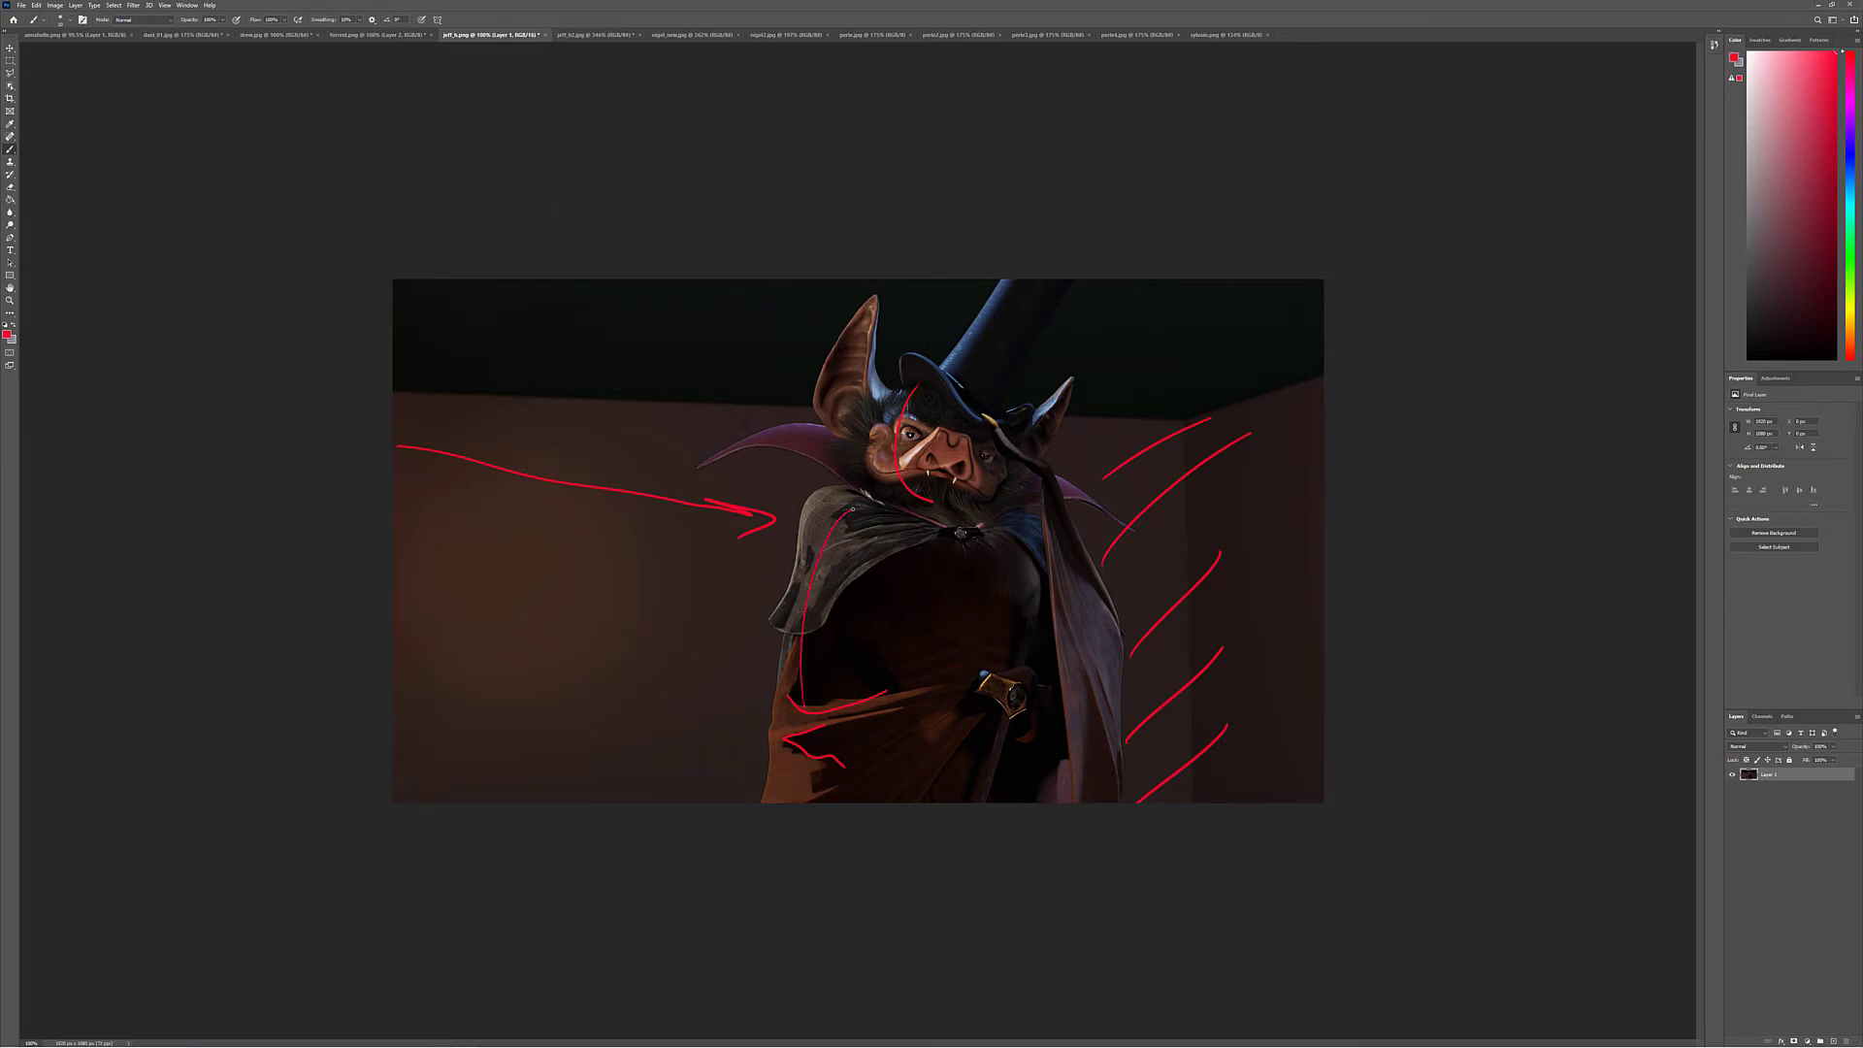
{"action": "left_click", "coordinate": [595, 34]}
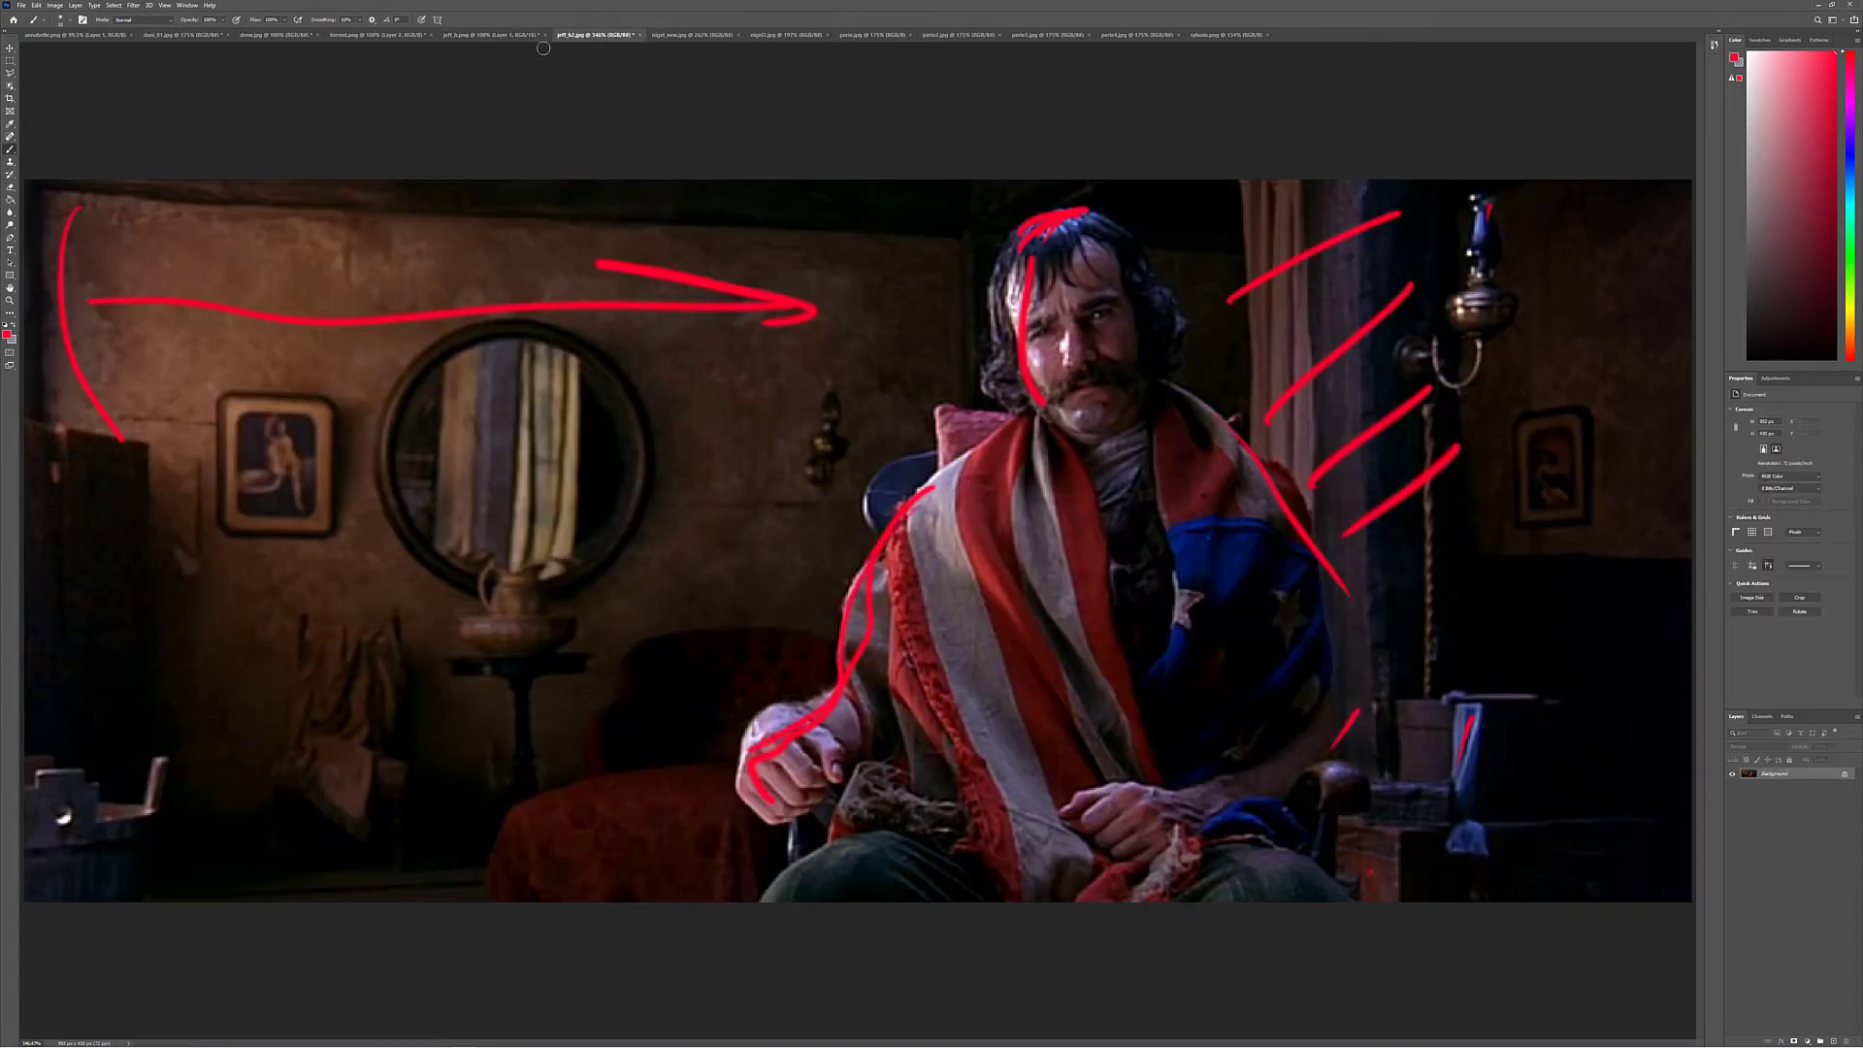
{"action": "left_click", "coordinate": [515, 35]}
{"action": "left_click_drag", "start_coordinate": [837, 509], "coordinate": [782, 801]}
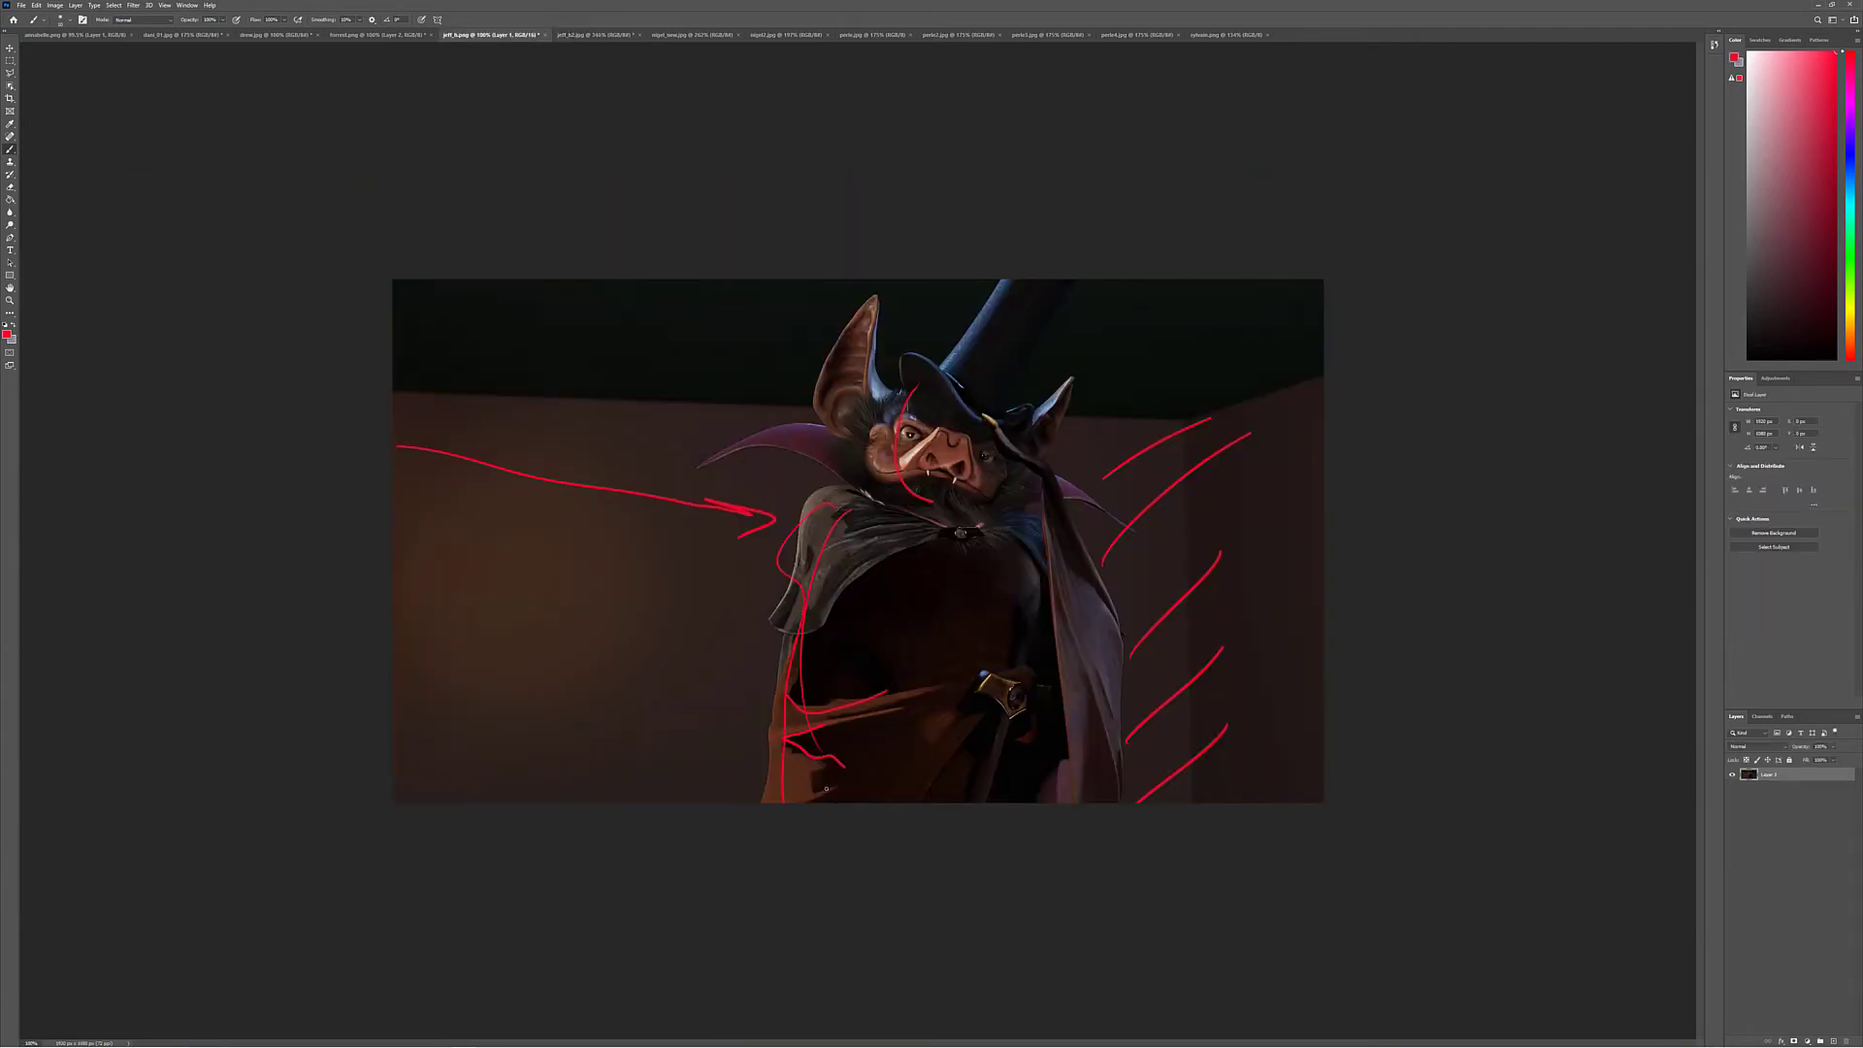
{"action": "left_click_drag", "start_coordinate": [1069, 588], "coordinate": [1071, 790]}
Compare the two renders of the elderly woman holding flowers, ending on the wider shot with the wall shadow
{"action": "left_click", "coordinate": [594, 35]}
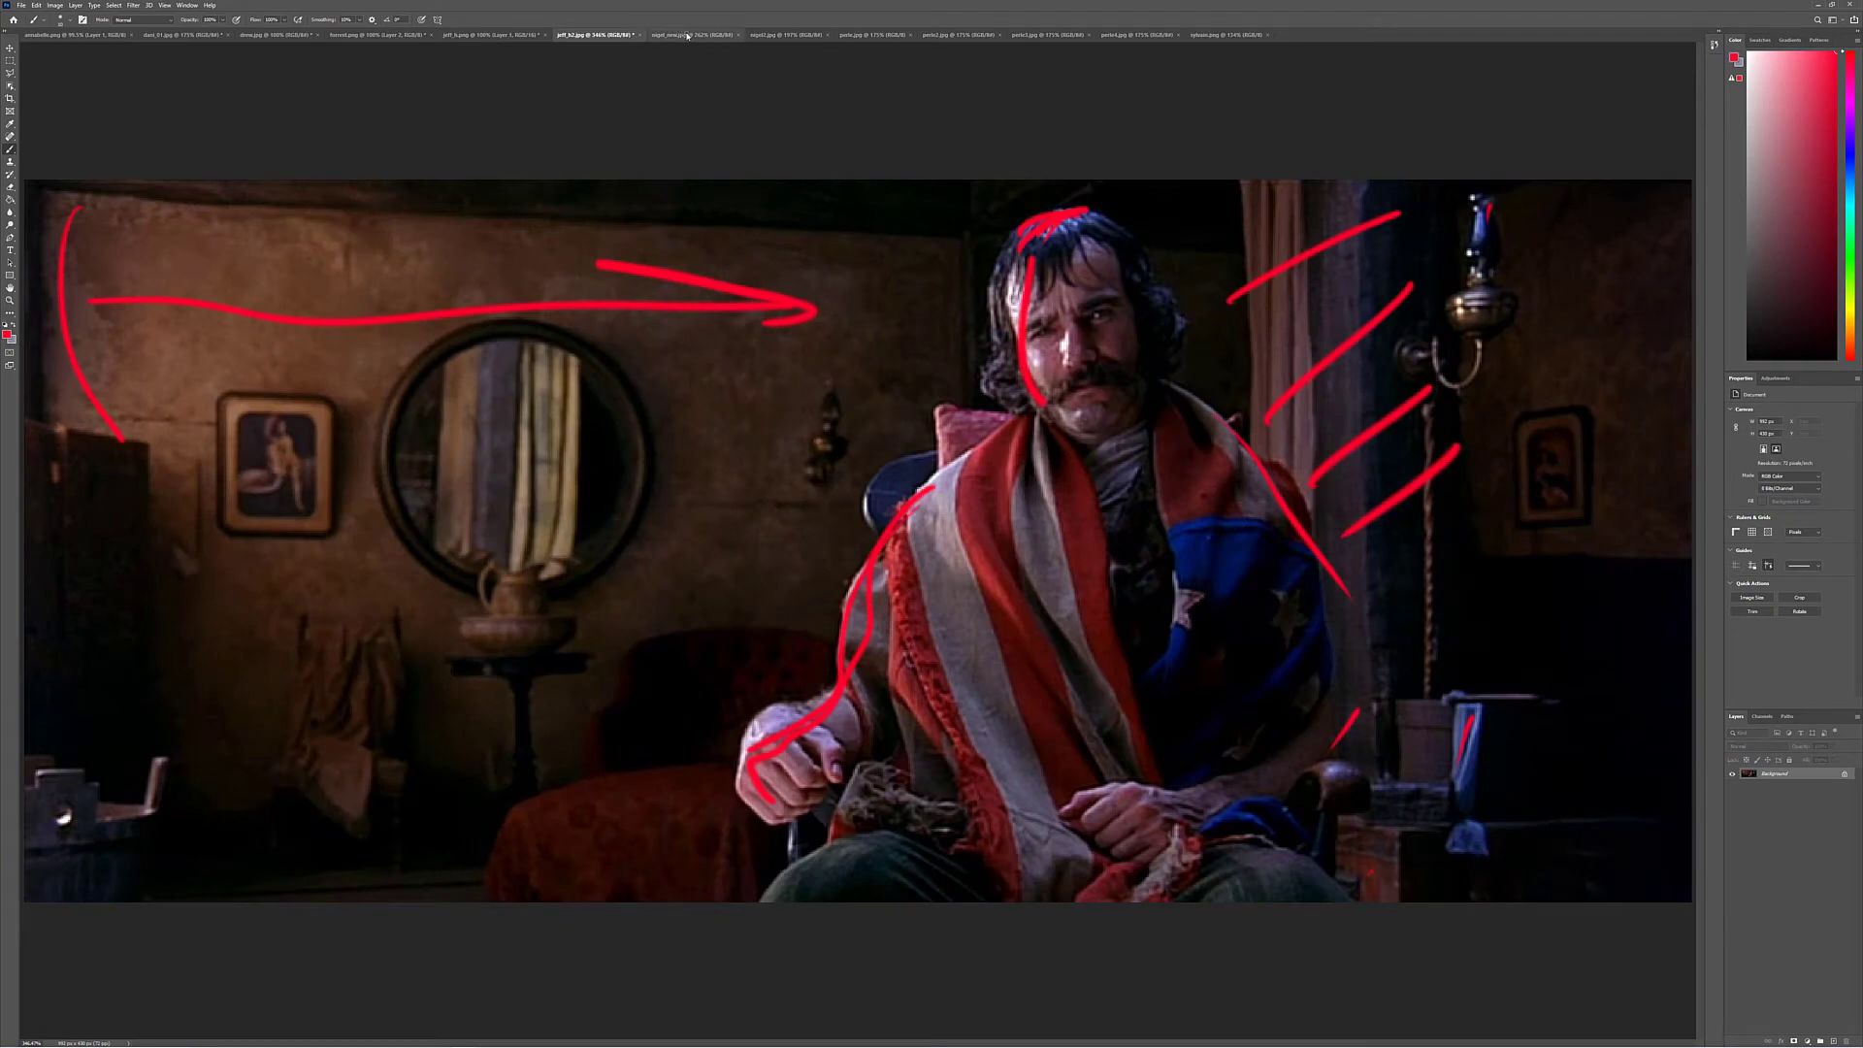
{"action": "left_click", "coordinate": [689, 35]}
{"action": "left_click", "coordinate": [777, 38]}
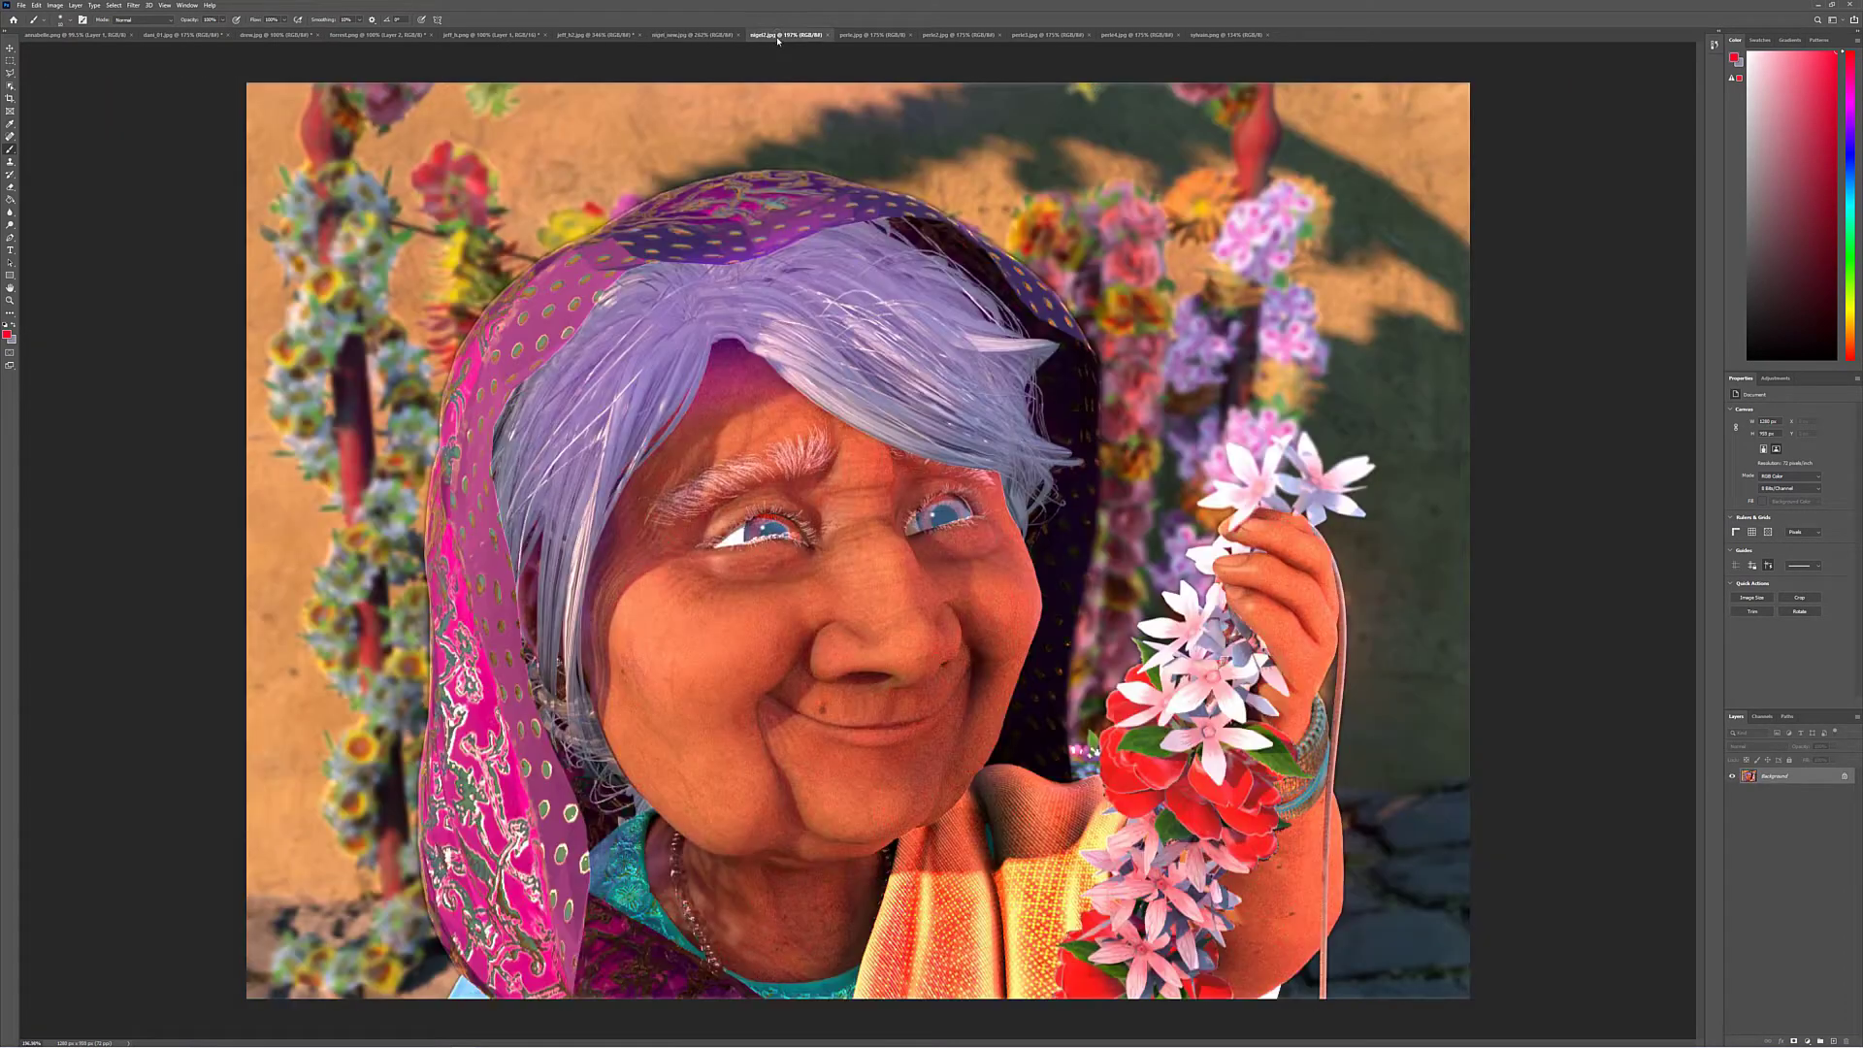
{"action": "left_click", "coordinate": [705, 36]}
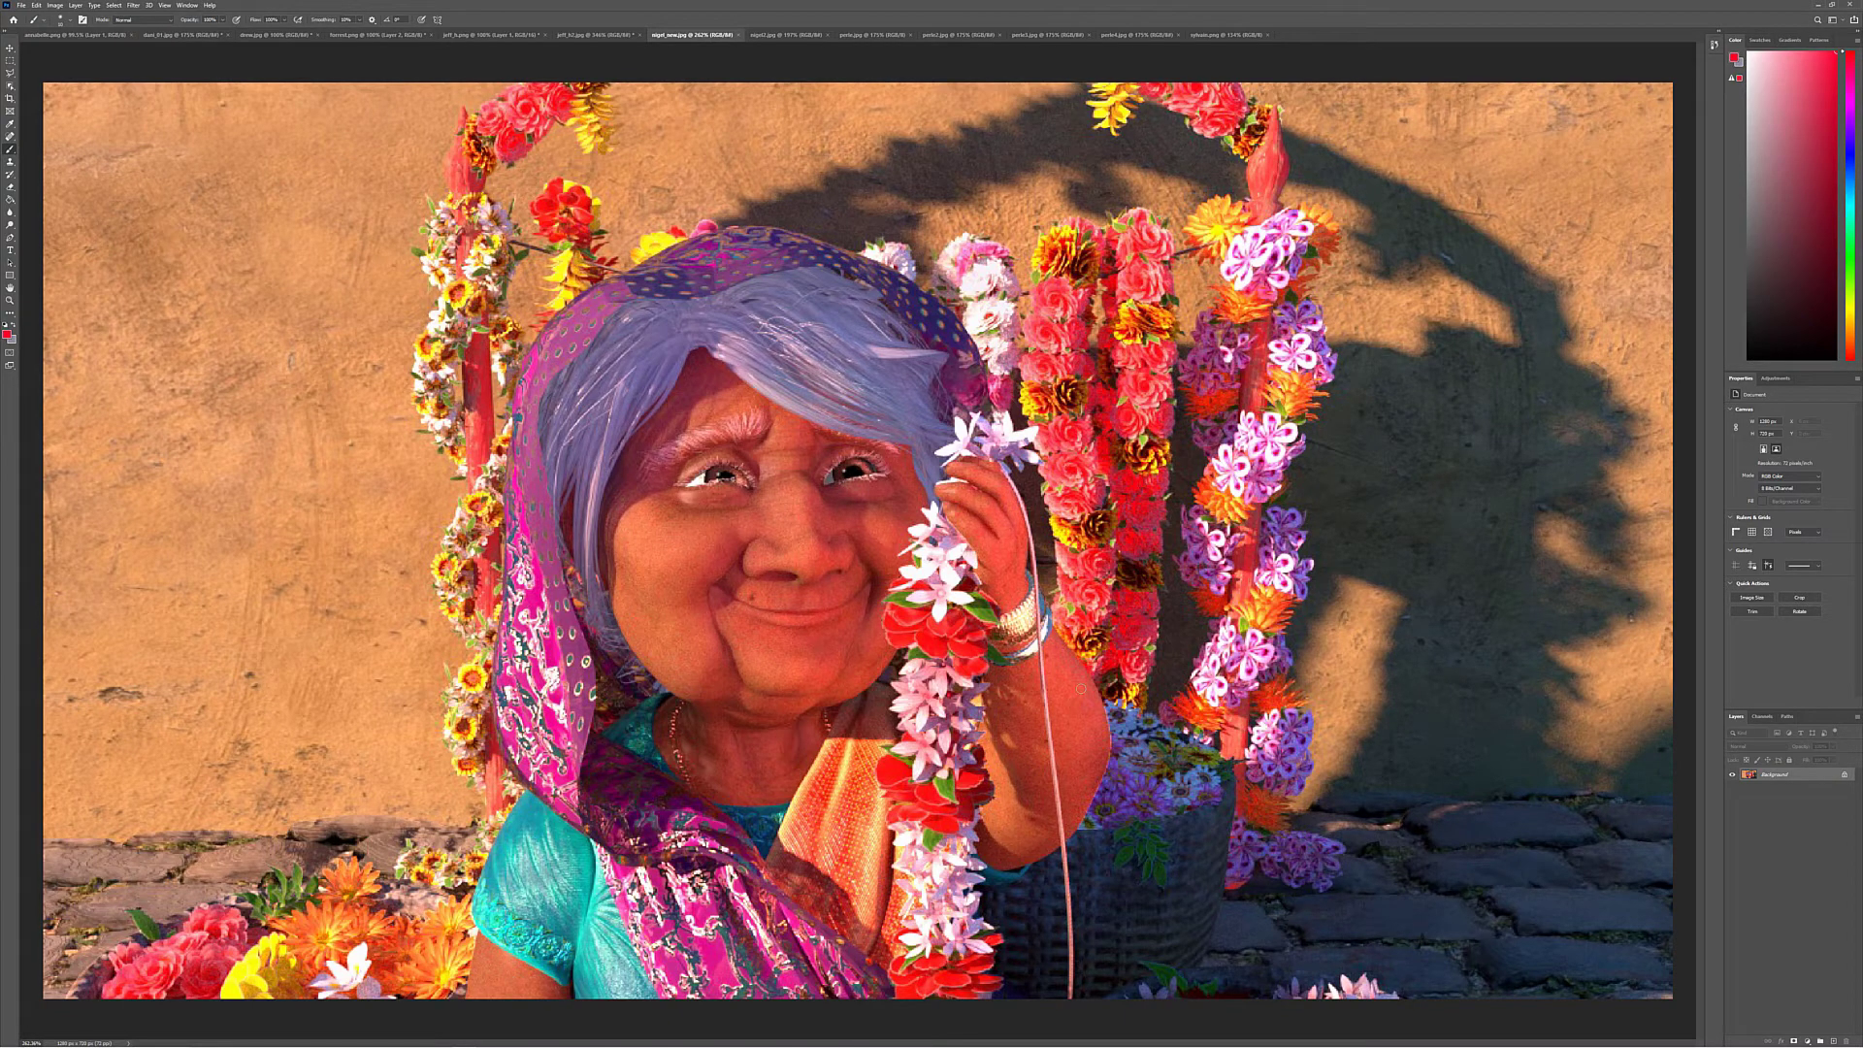
Copy a rectangular area covering the woman's face, upper body and flower garland to a new layer
{"action": "left_click", "coordinate": [11, 62]}
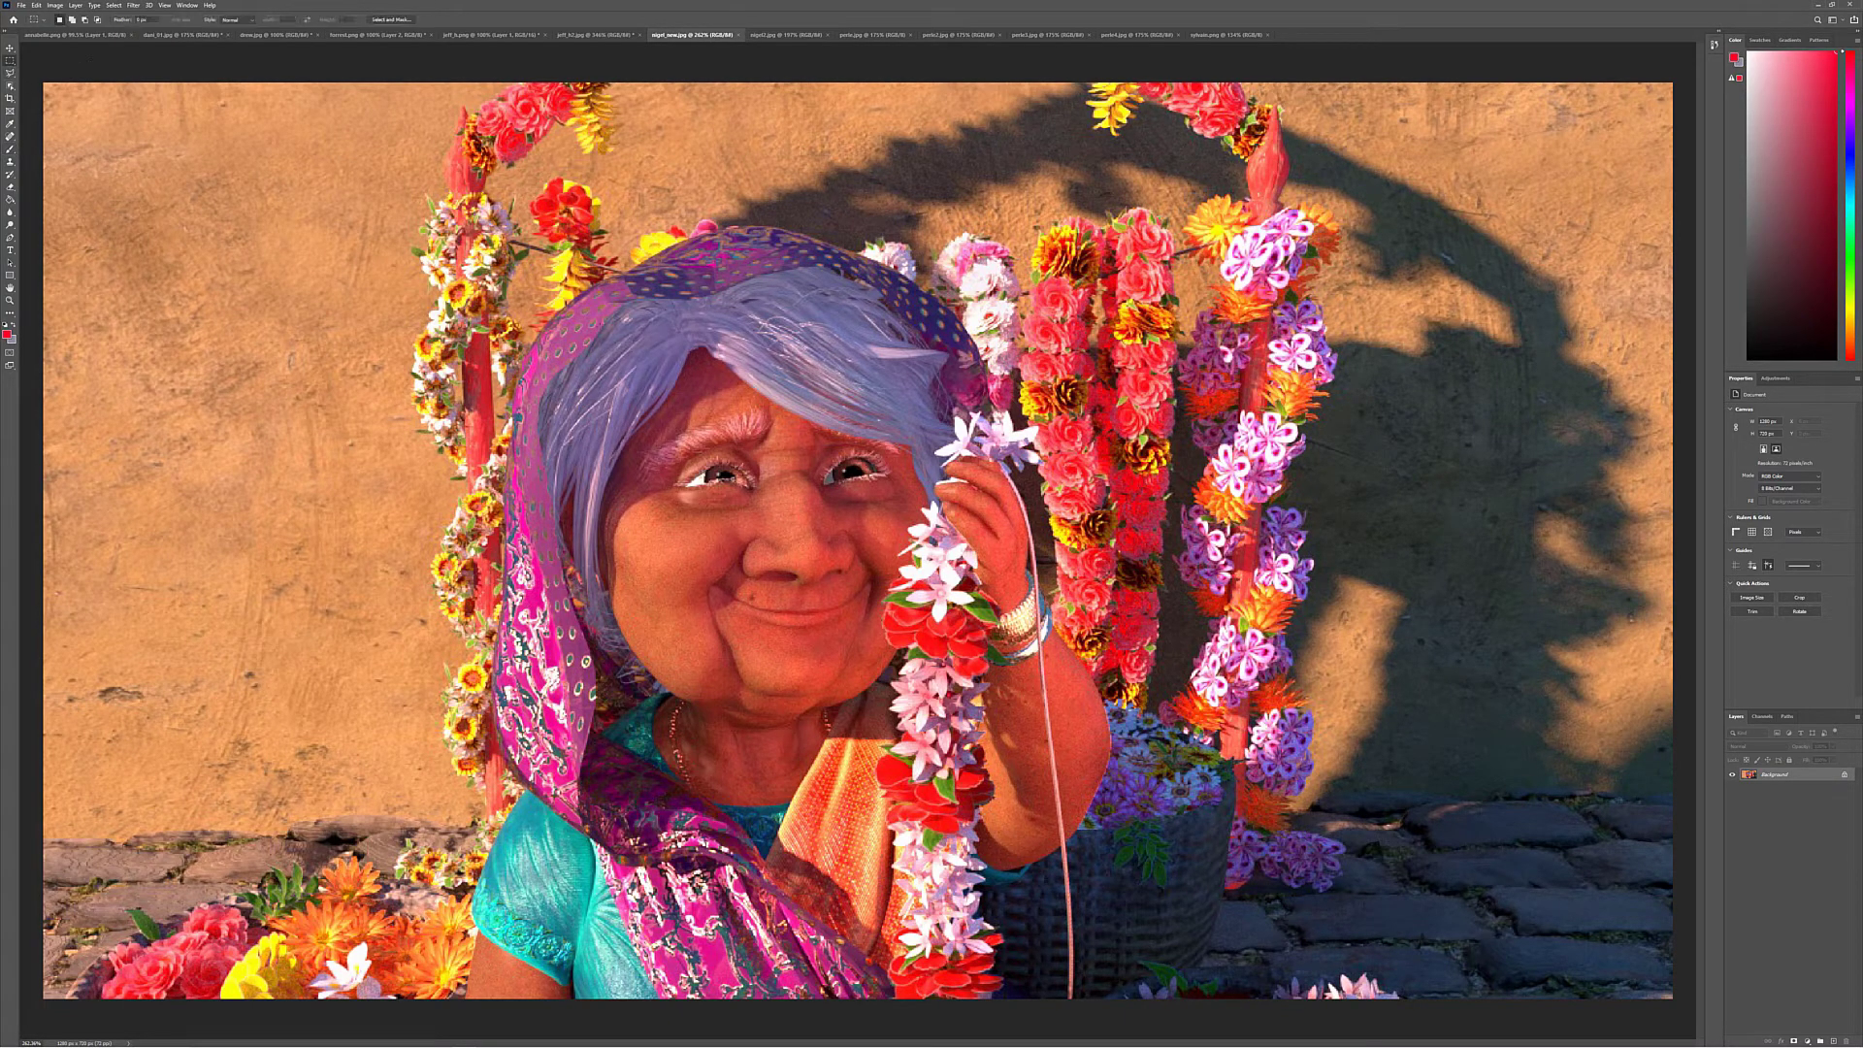
{"action": "left_click_drag", "start_coordinate": [576, 295], "coordinate": [1130, 922]}
{"action": "key", "text": "ctrl+j"}
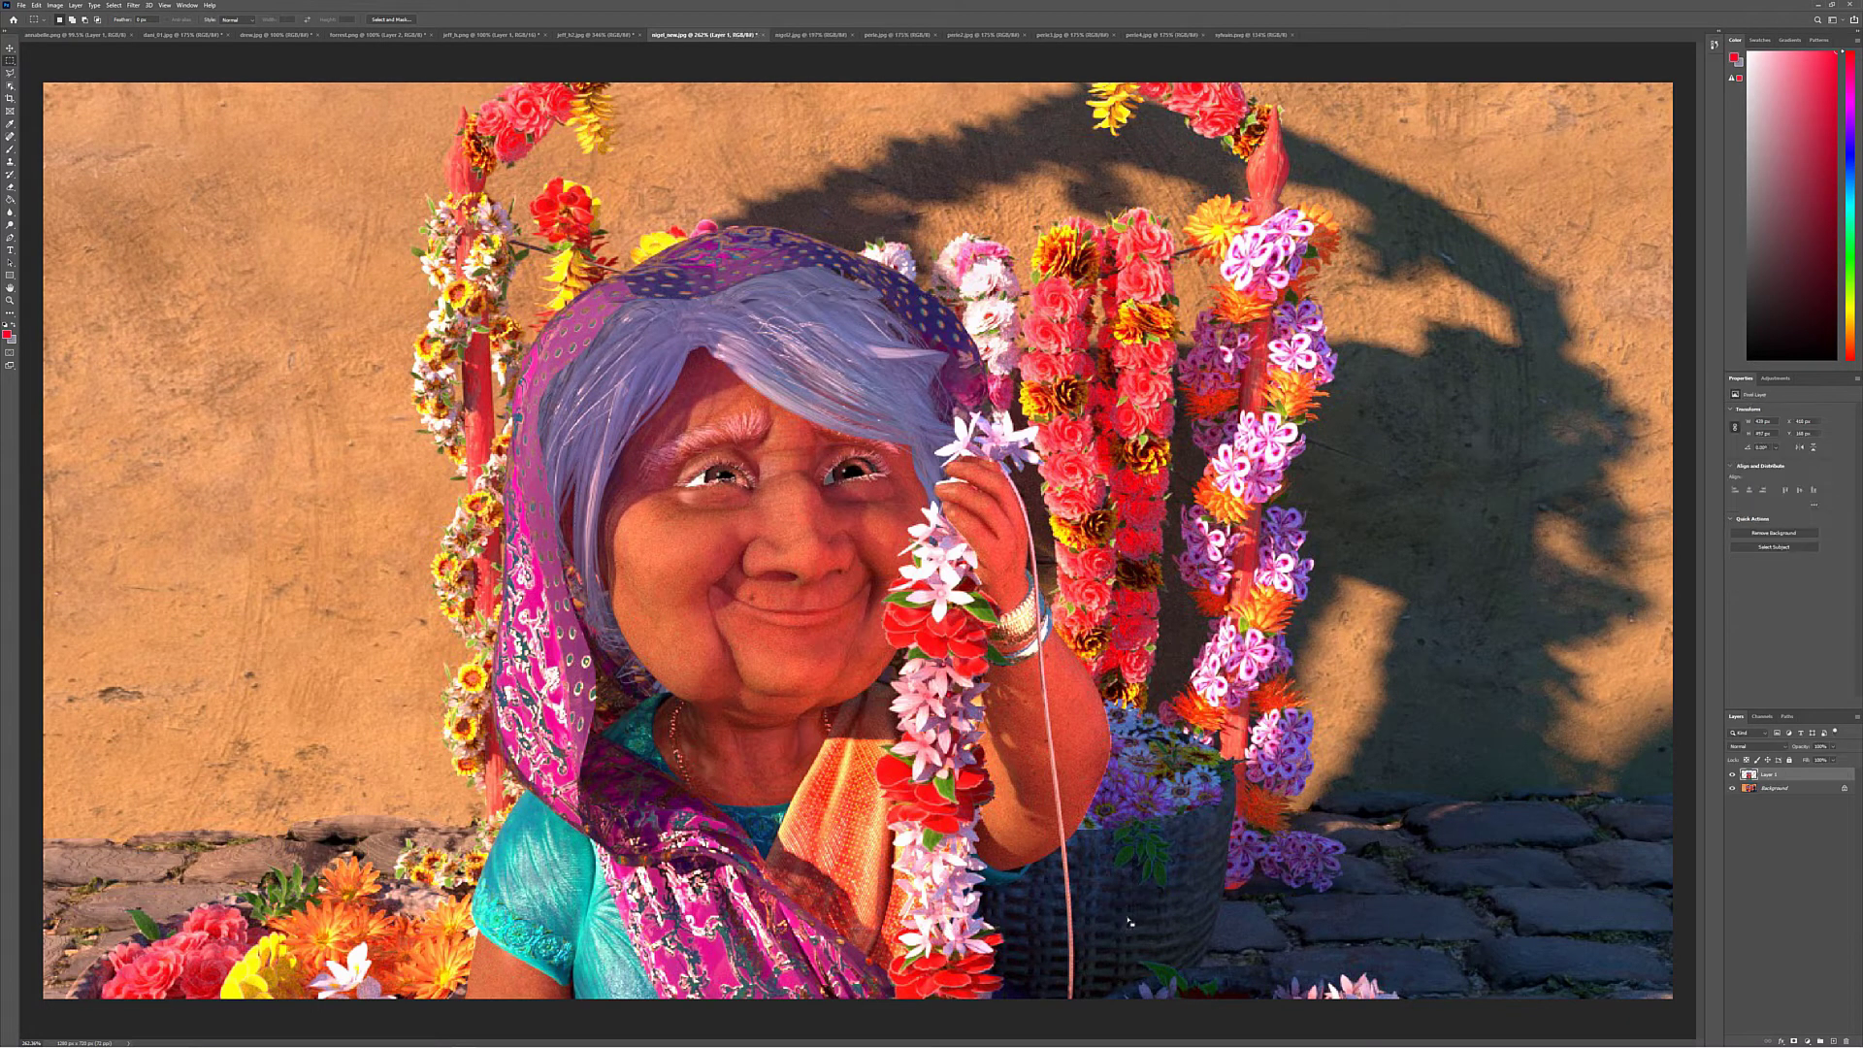
Reduce the copied layer's saturation slightly and shift its midtones towards cyan and yellow with Color Balance
{"action": "key", "text": "ctrl+u"}
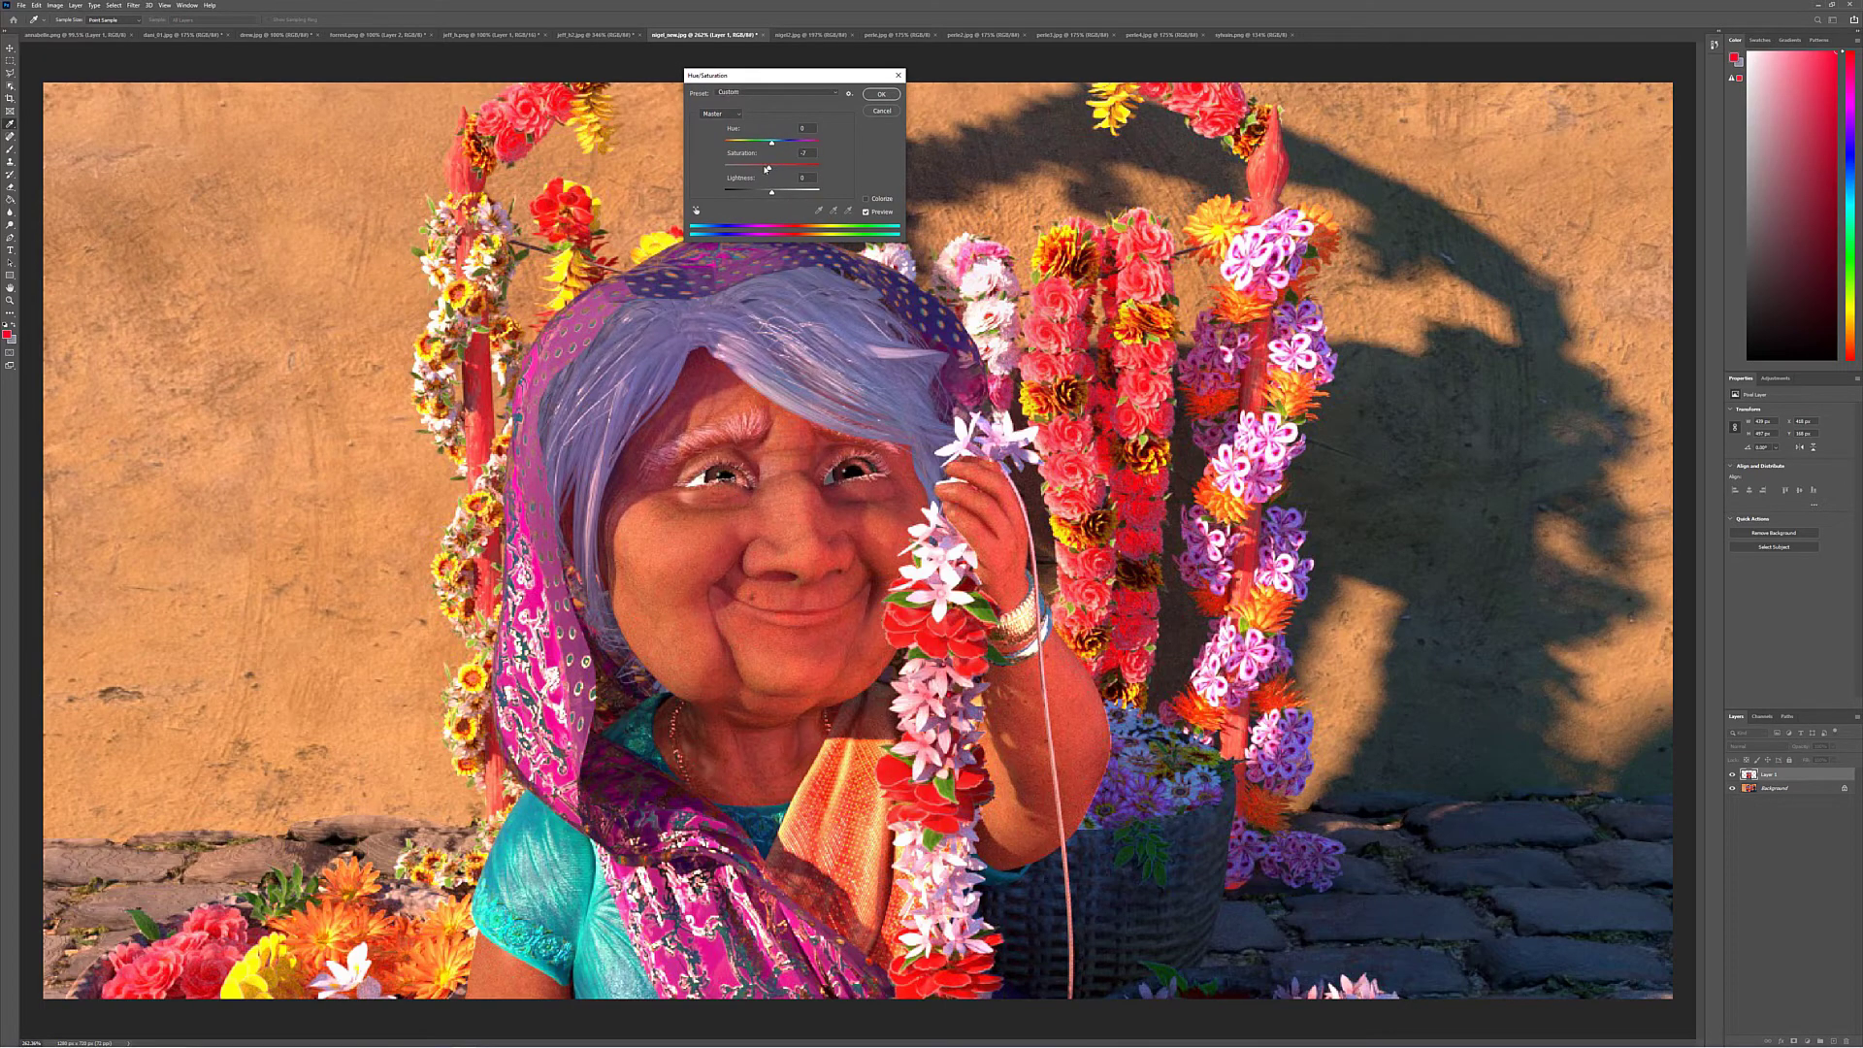
{"action": "left_click_drag", "start_coordinate": [766, 169], "coordinate": [763, 168]}
{"action": "left_click", "coordinate": [880, 94]}
{"action": "key", "text": "ctrl+b"}
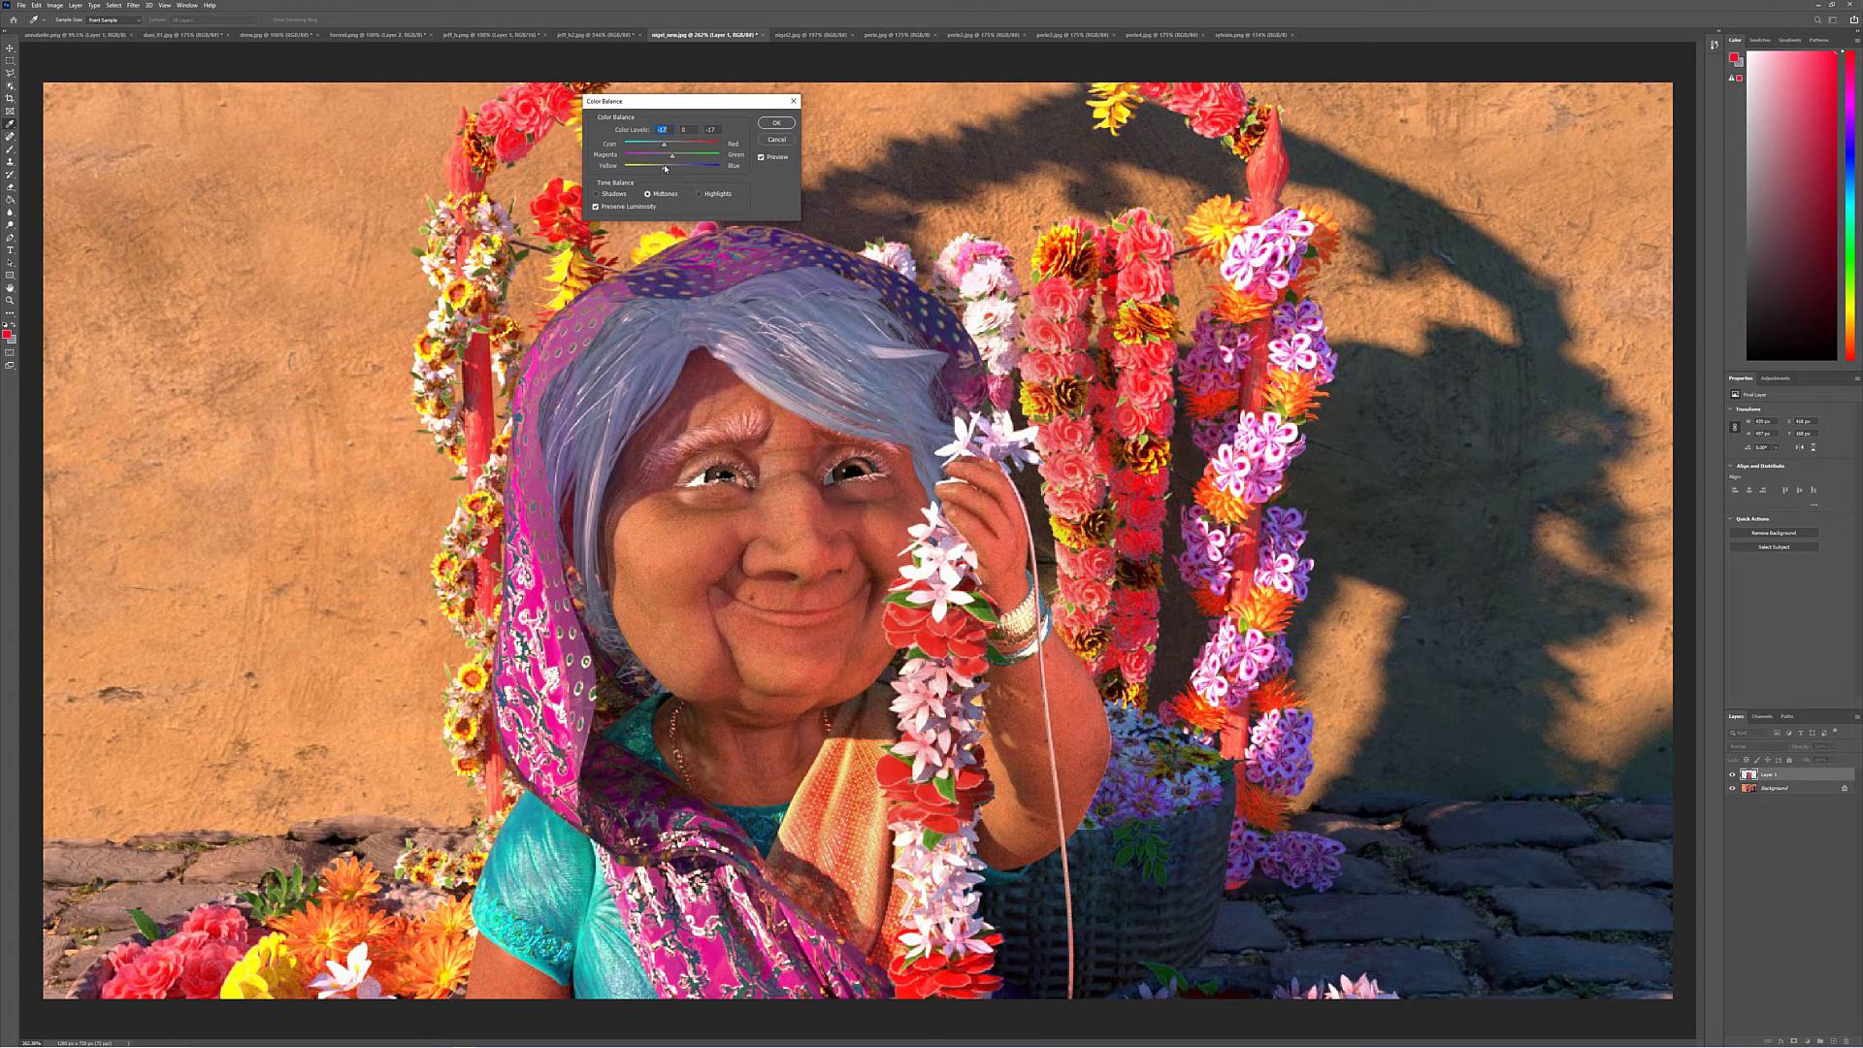
{"action": "left_click", "coordinate": [776, 122]}
Toggle the color-corrected layer's visibility repeatedly to compare the woman's skin tones before and after the change
{"action": "key", "text": "m"}
{"action": "left_click", "coordinate": [1732, 774]}
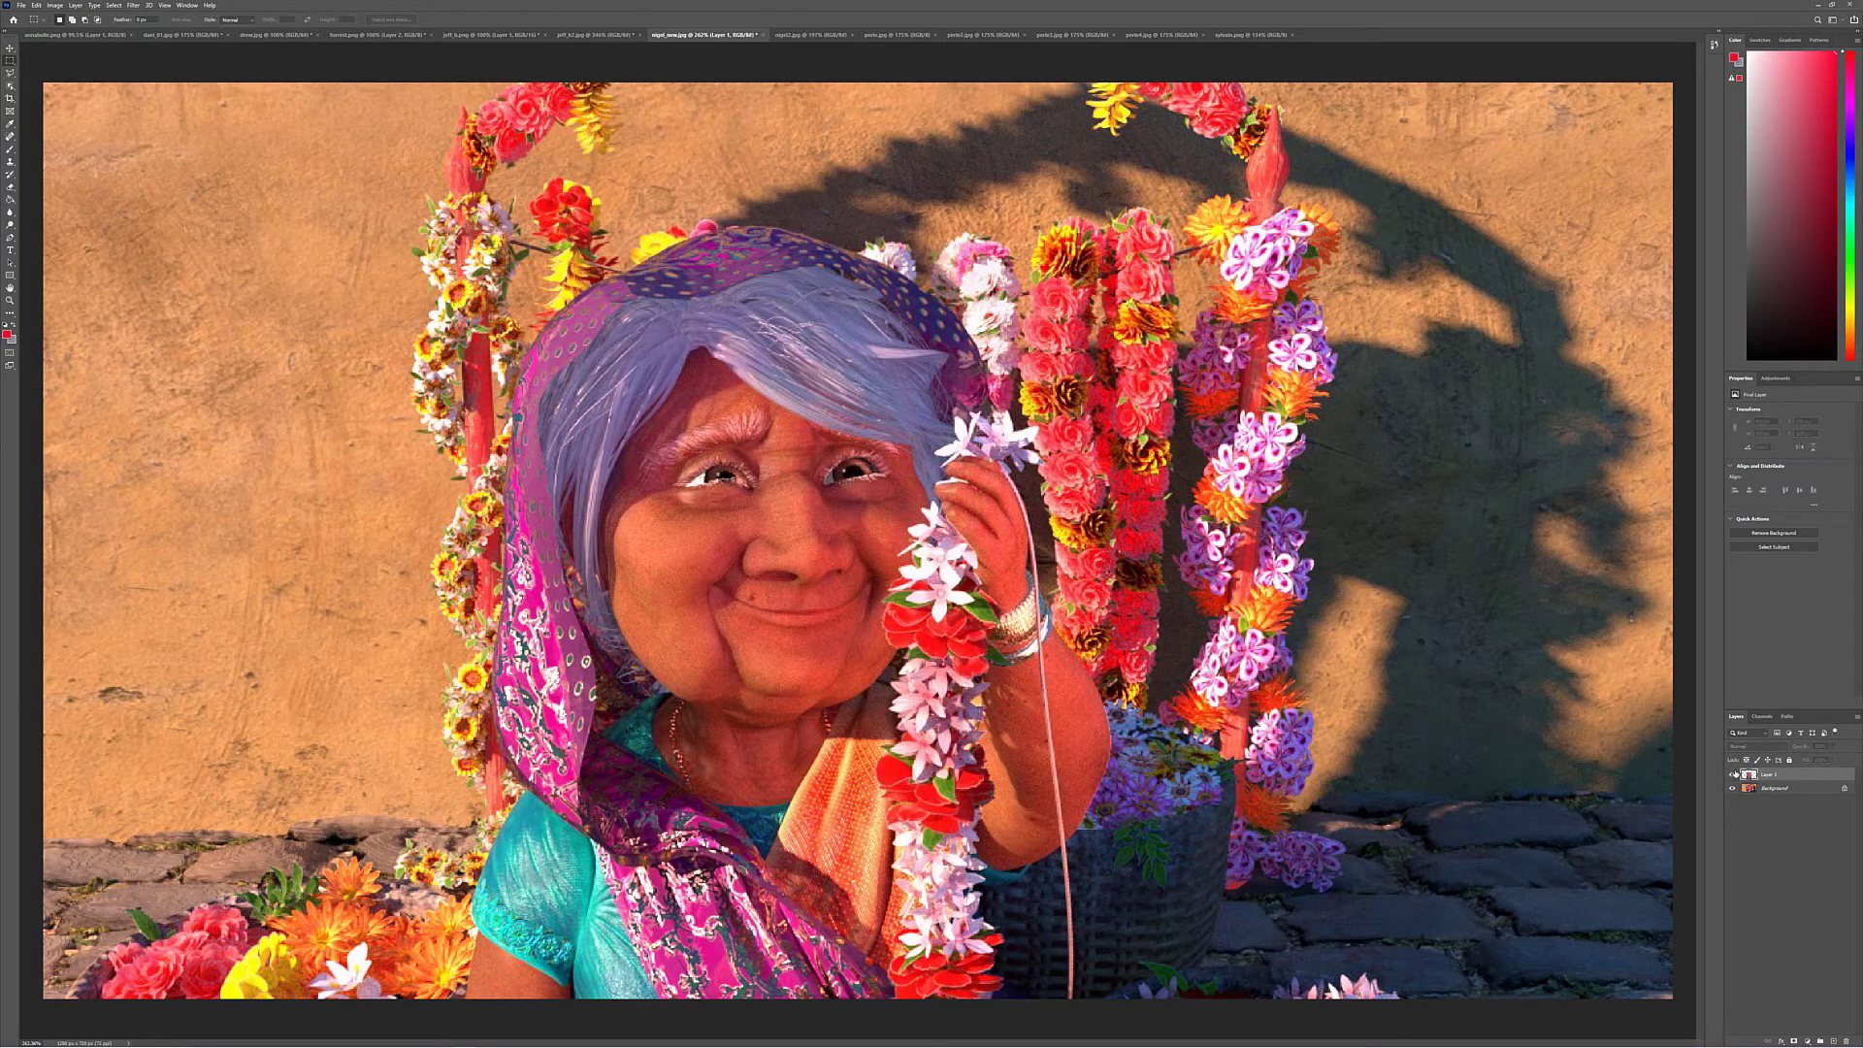
{"action": "left_click", "coordinate": [1732, 774]}
{"action": "left_click", "coordinate": [1732, 774]}
{"action": "left_click", "coordinate": [1732, 774]}
{"action": "left_click", "coordinate": [1732, 774]}
{"action": "left_click", "coordinate": [1732, 774]}
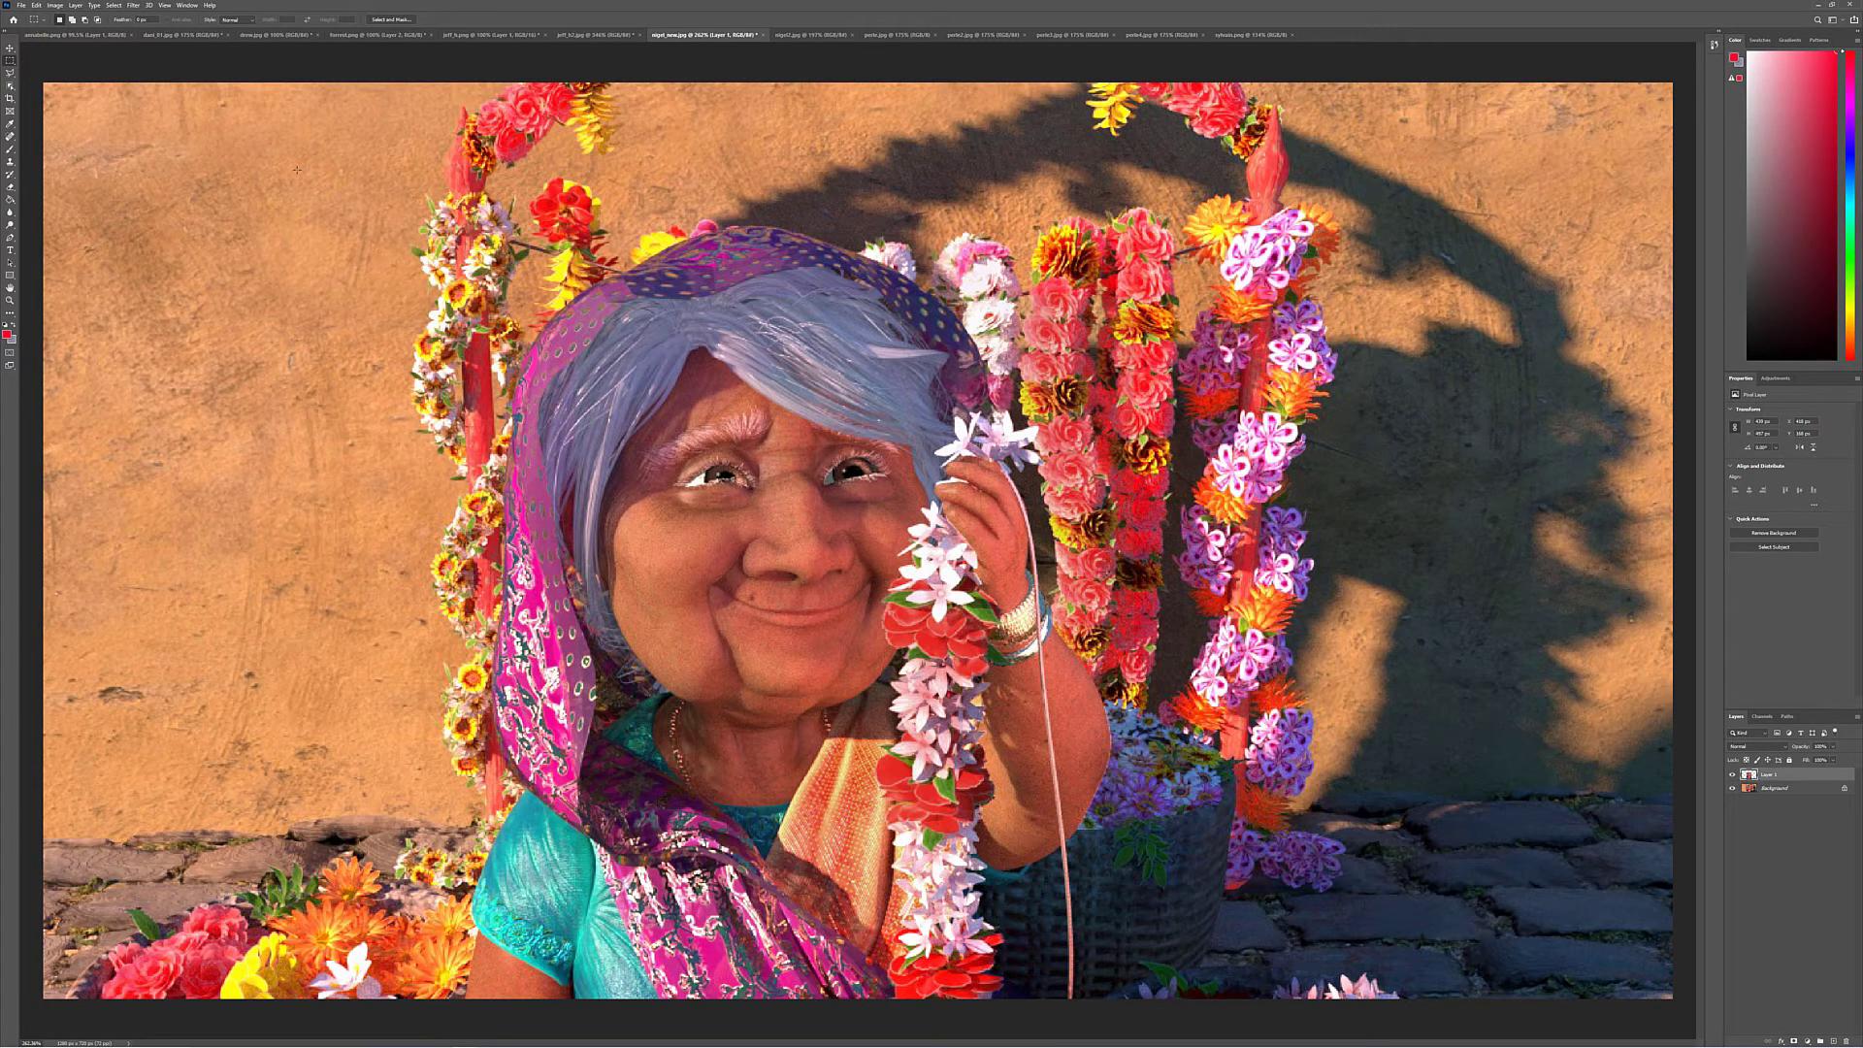
Hatch the empty sunlit wall and ground behind the woman with long diagonal red brush strokes
{"action": "key", "text": "b"}
{"action": "left_click_drag", "start_coordinate": [160, 85], "coordinate": [84, 201]}
{"action": "left_click_drag", "start_coordinate": [234, 92], "coordinate": [67, 364]}
{"action": "left_click_drag", "start_coordinate": [270, 206], "coordinate": [113, 509]}
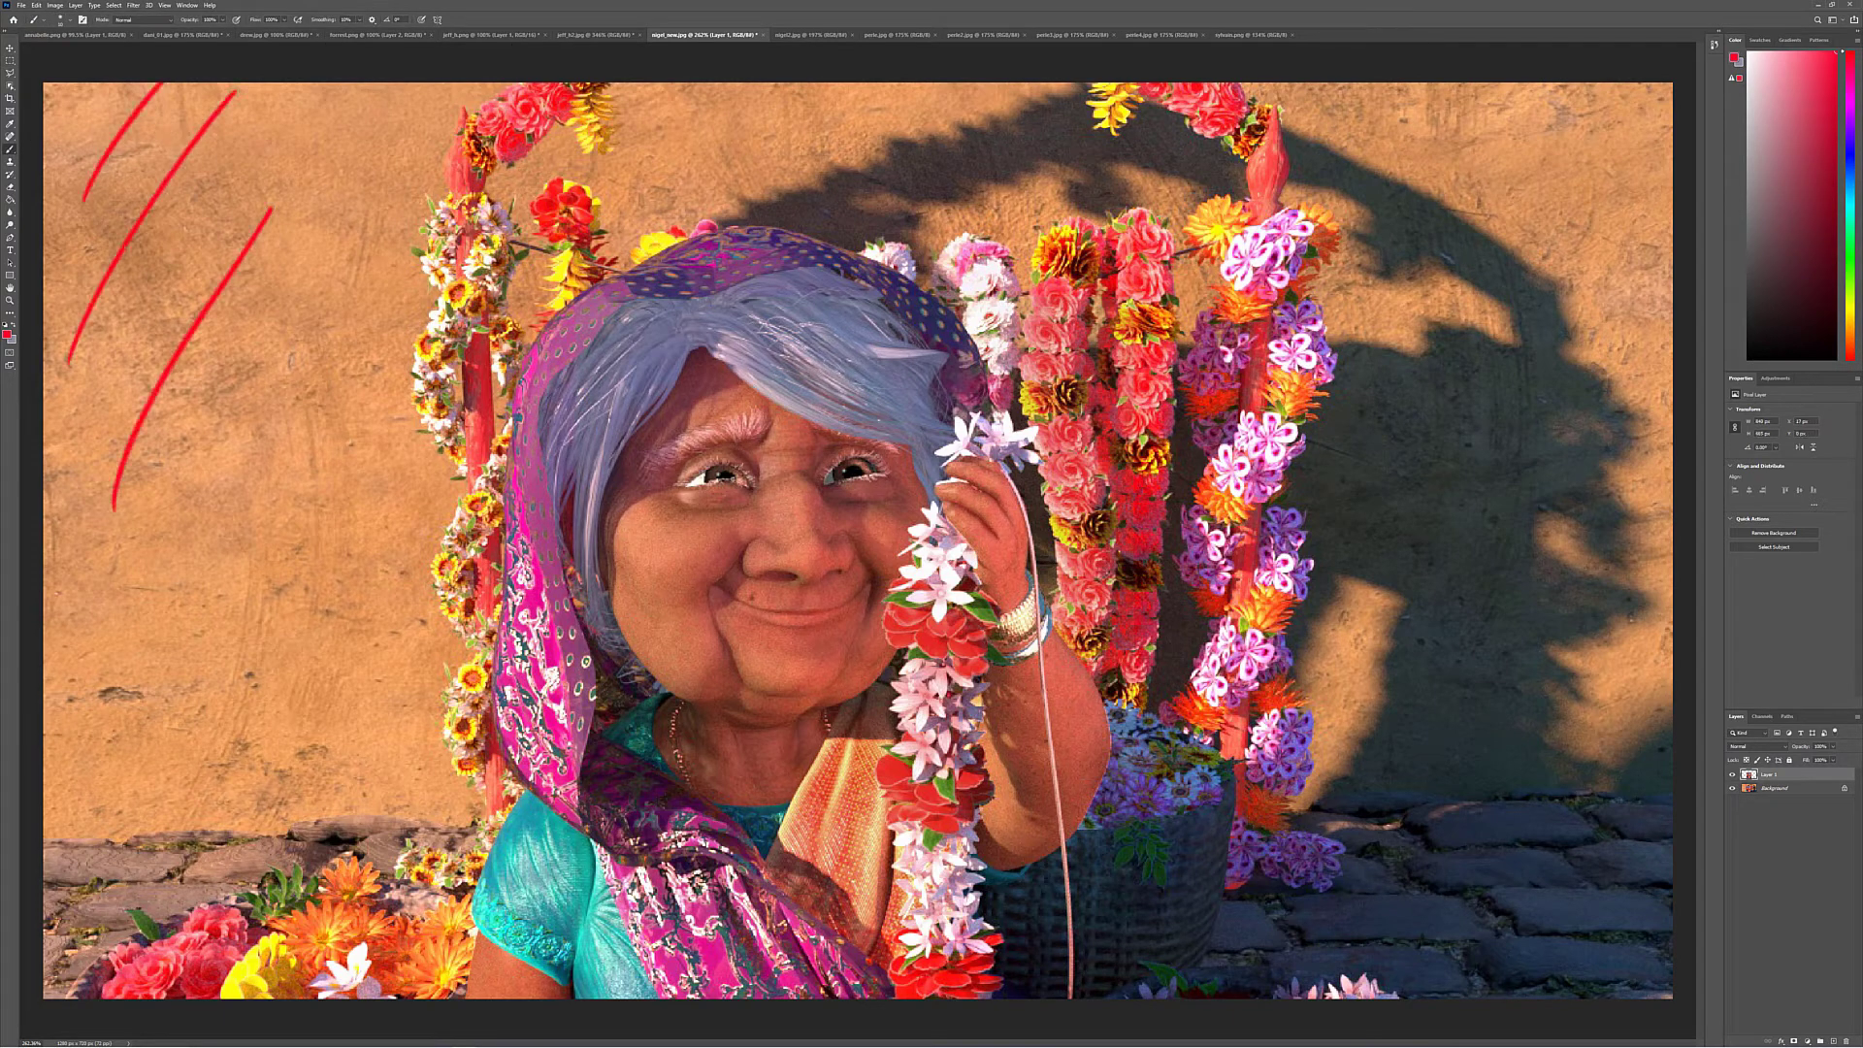
{"action": "left_click_drag", "start_coordinate": [249, 442], "coordinate": [142, 674]}
{"action": "left_click_drag", "start_coordinate": [250, 585], "coordinate": [128, 818]}
{"action": "left_click_drag", "start_coordinate": [249, 687], "coordinate": [92, 927]}
{"action": "left_click_drag", "start_coordinate": [188, 803], "coordinate": [50, 960]}
{"action": "left_click_drag", "start_coordinate": [67, 927], "coordinate": [50, 955]}
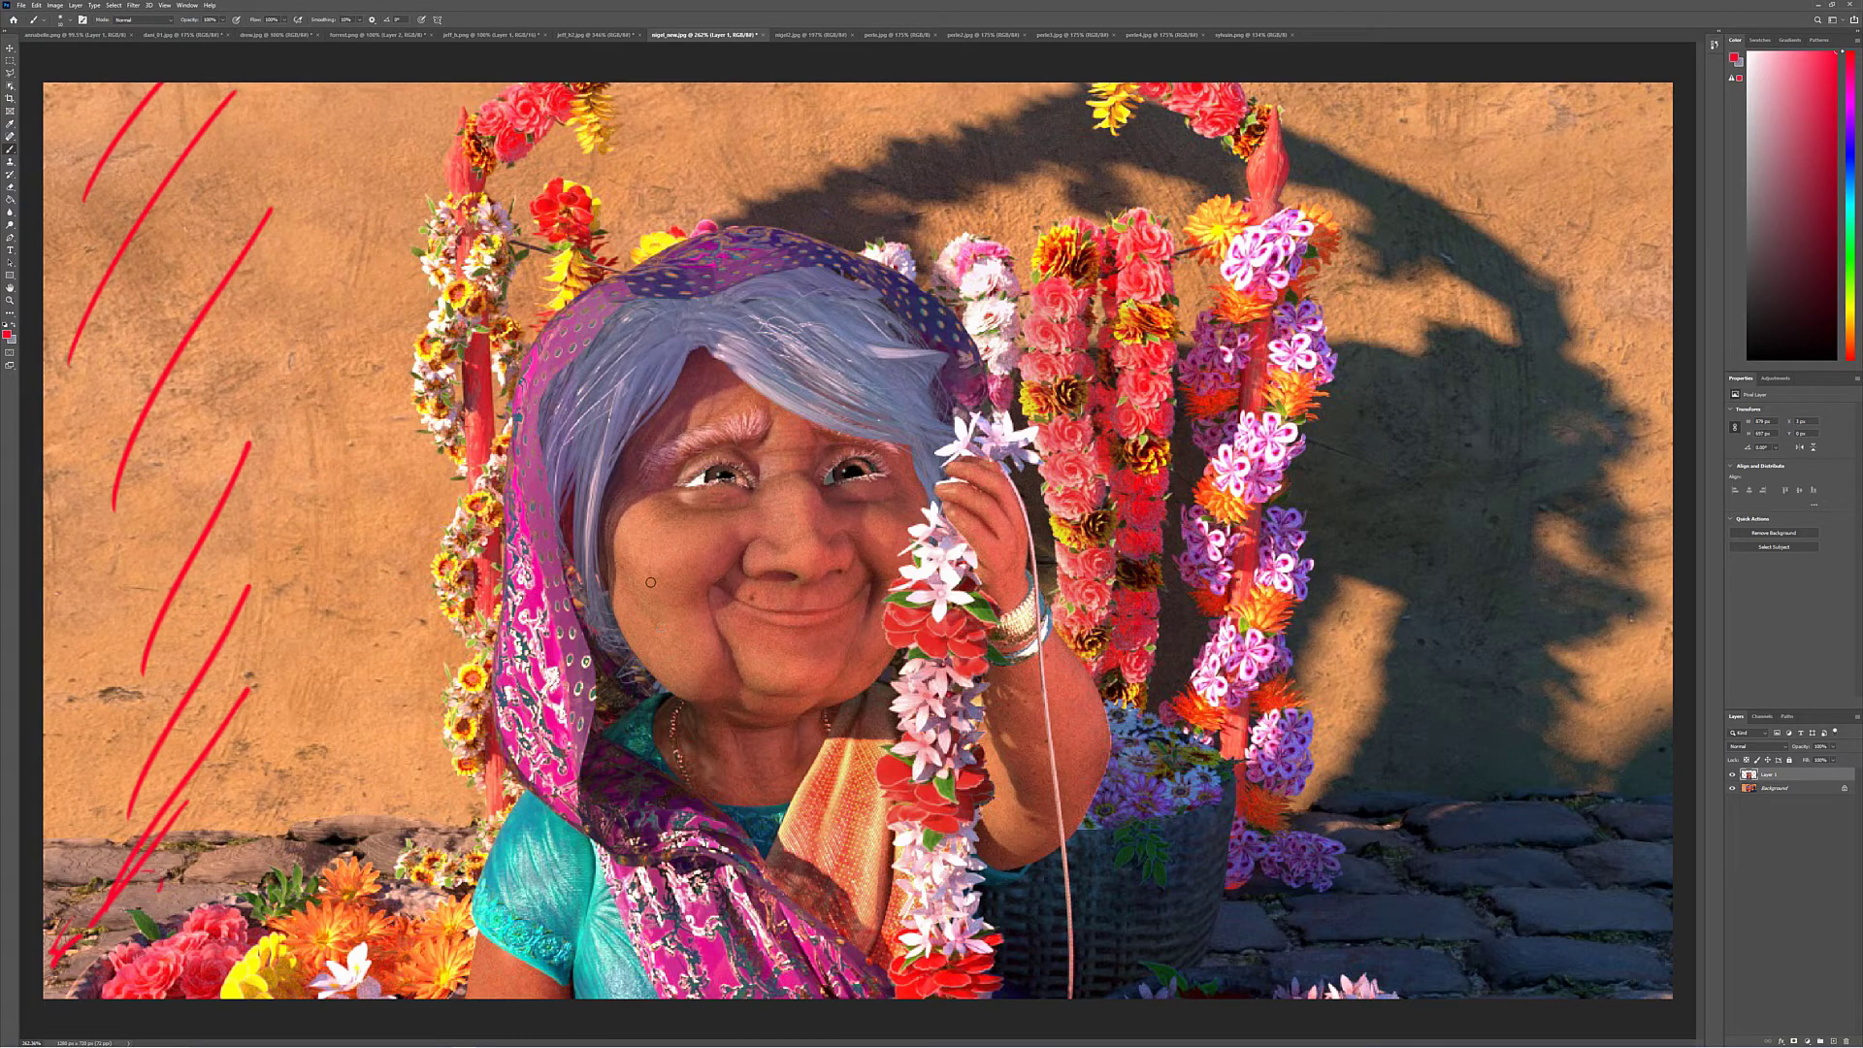
Review the moonlit bat image and the woman's close-up, and paint a red line from the garlands to the wall shadow's far edge in the wider shot
{"action": "left_click", "coordinate": [71, 34]}
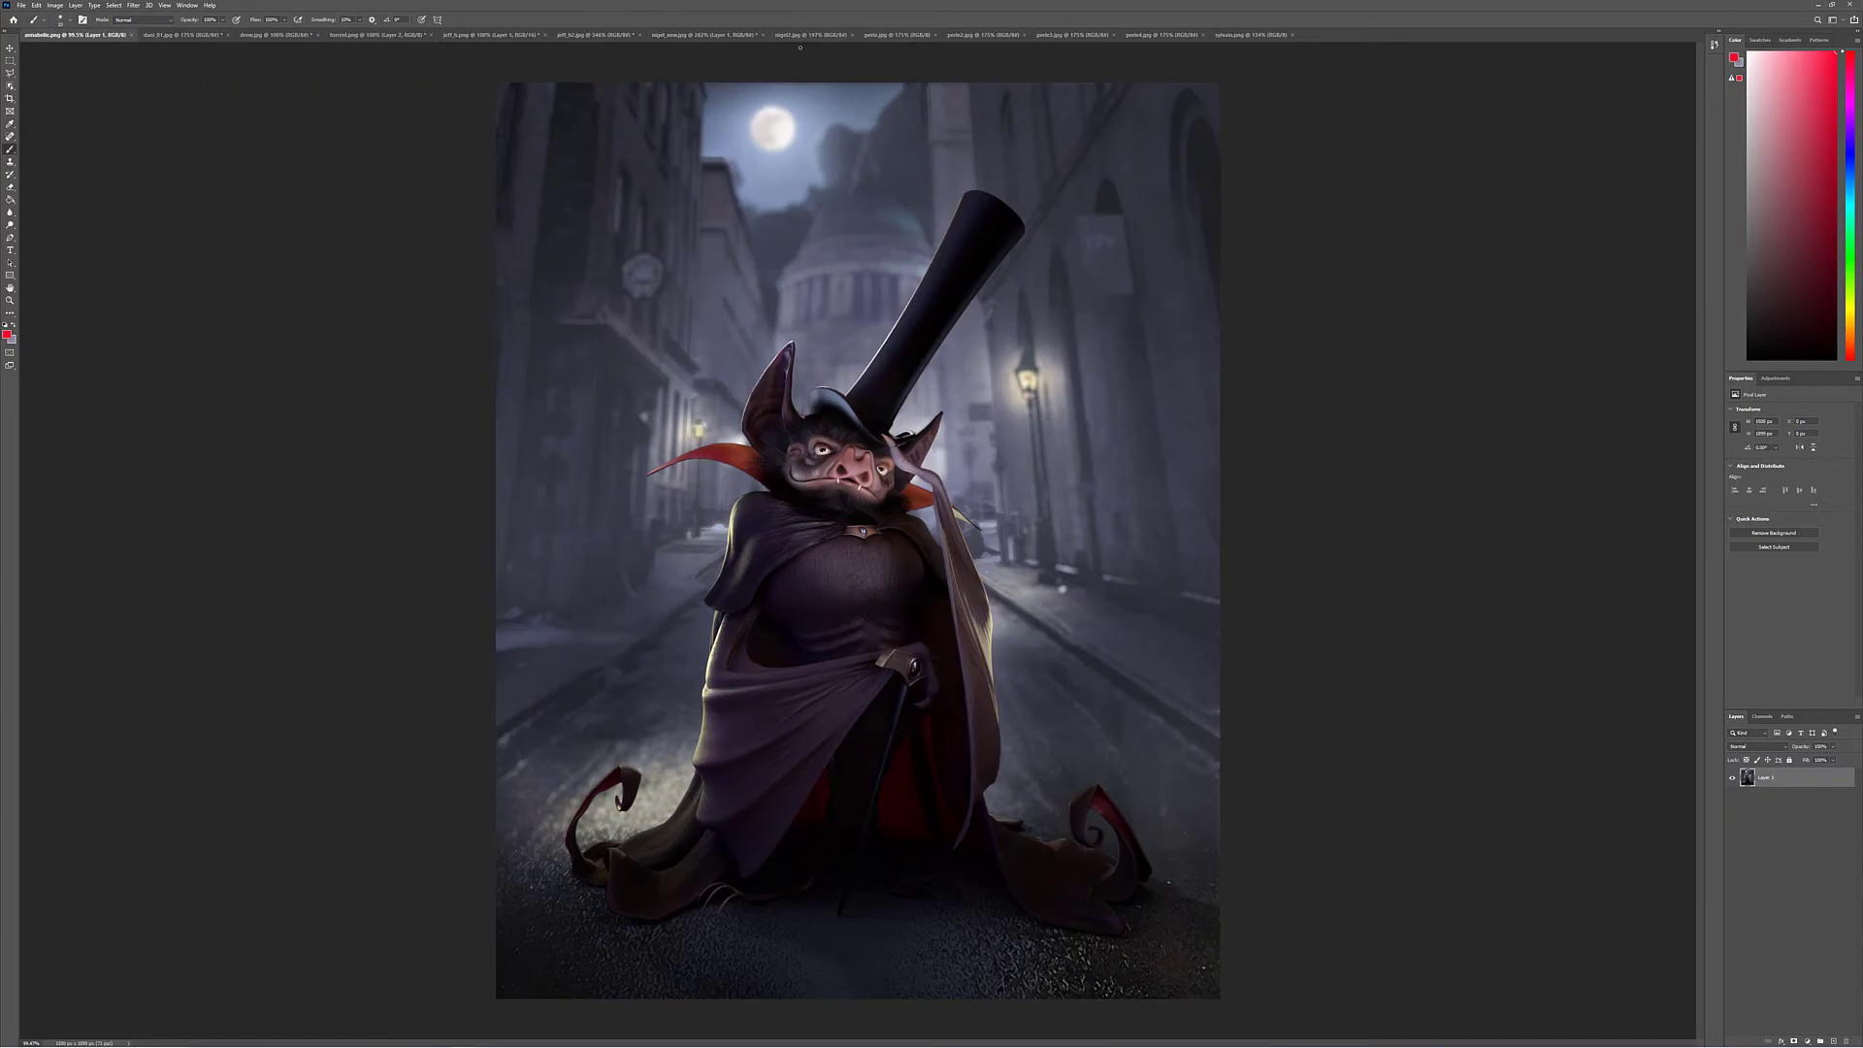
{"action": "left_click", "coordinate": [807, 34]}
{"action": "left_click", "coordinate": [703, 35]}
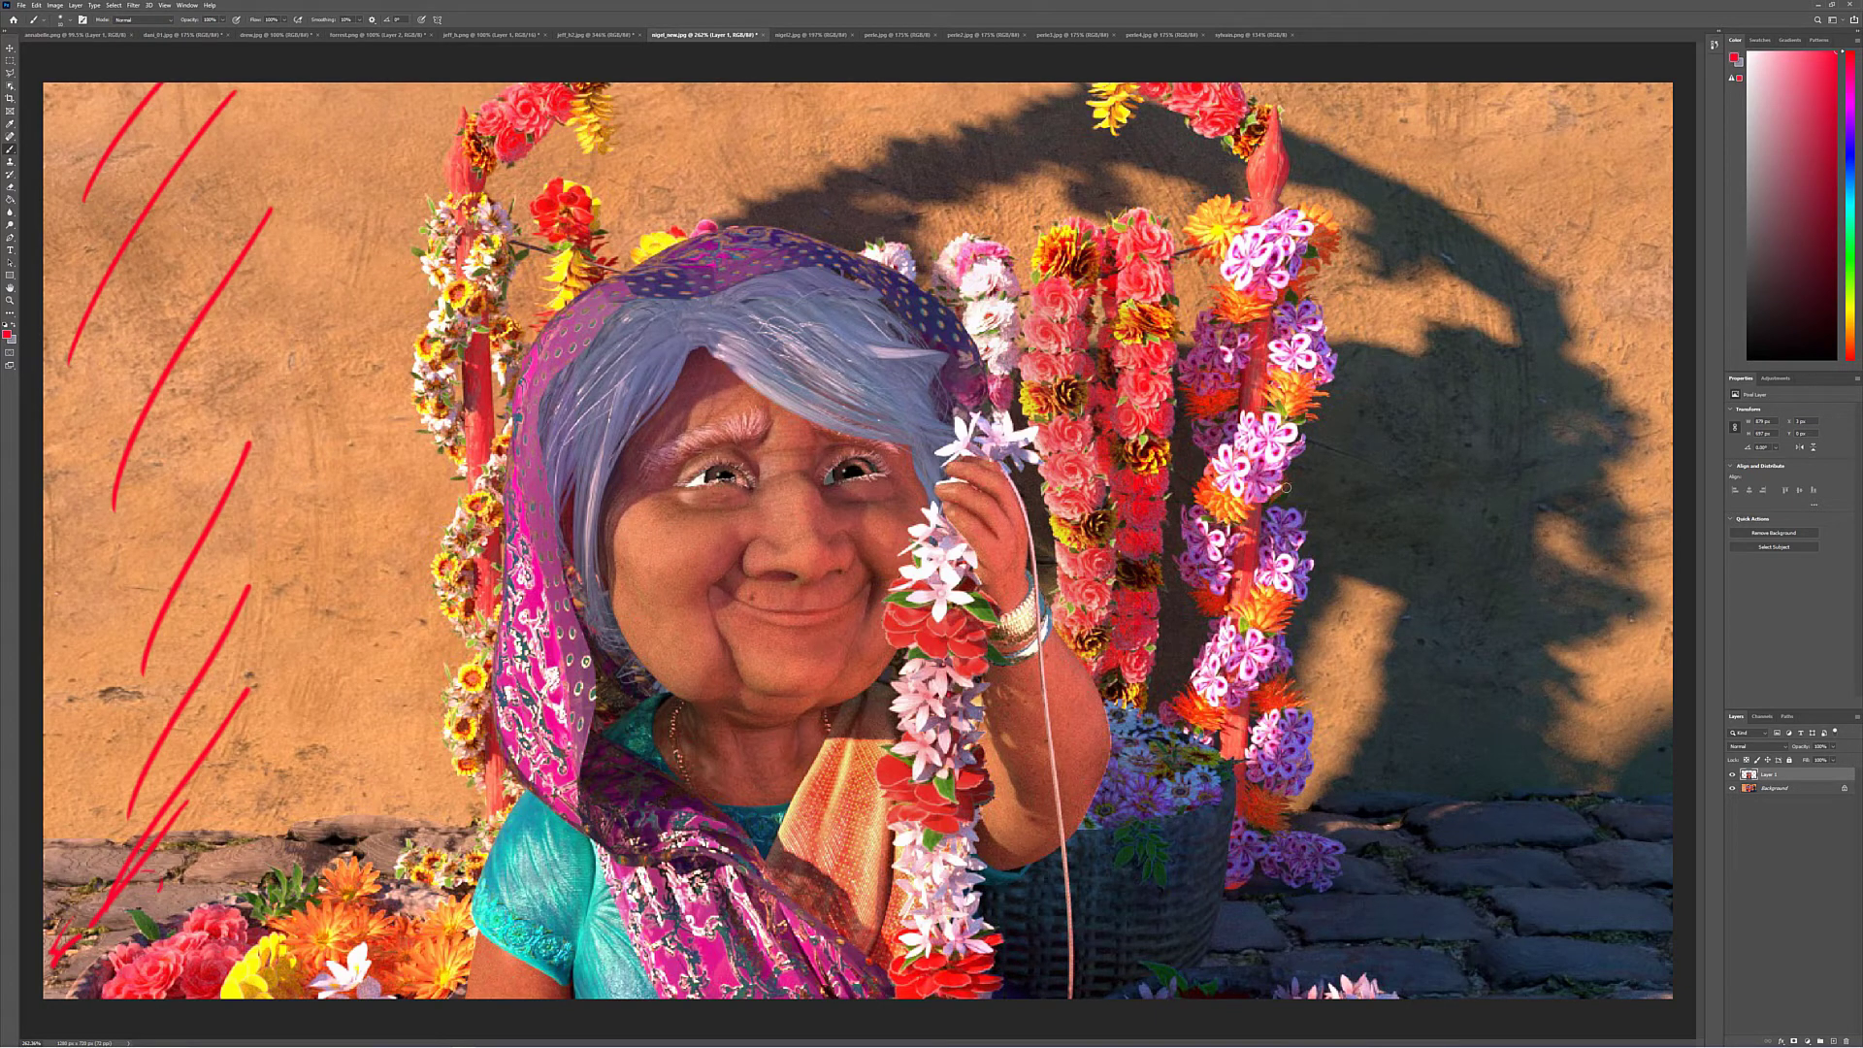
{"action": "left_click_drag", "start_coordinate": [1064, 440], "coordinate": [1557, 416]}
{"action": "left_click_drag", "start_coordinate": [1077, 434], "coordinate": [1125, 452]}
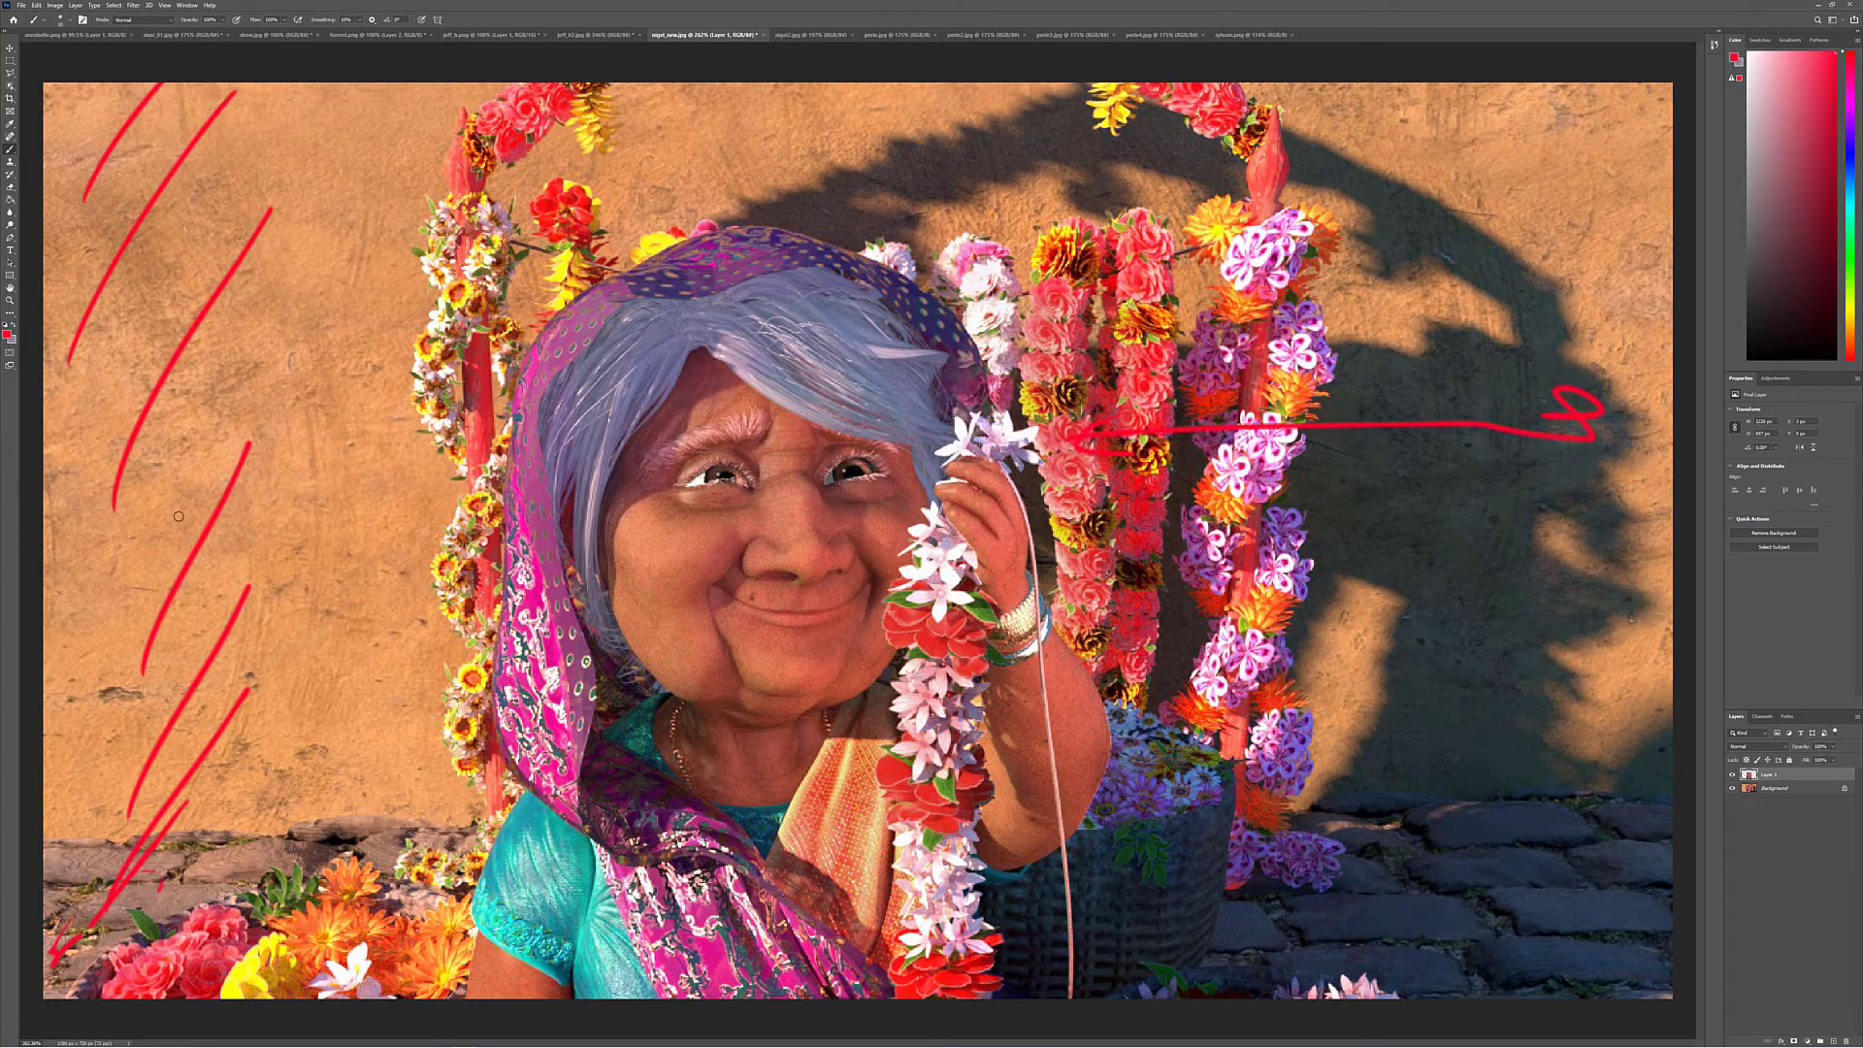
Paint red arrows pointing at the left garland and the top of the woman's headscarf, and hatch her cheek with short strokes
{"action": "mouse_move", "coordinate": [104, 540]}
{"action": "left_mouse_down"}
{"action": "mouse_move", "coordinate": [427, 485]}
{"action": "mouse_move", "coordinate": [449, 516]}
{"action": "left_mouse_up"}
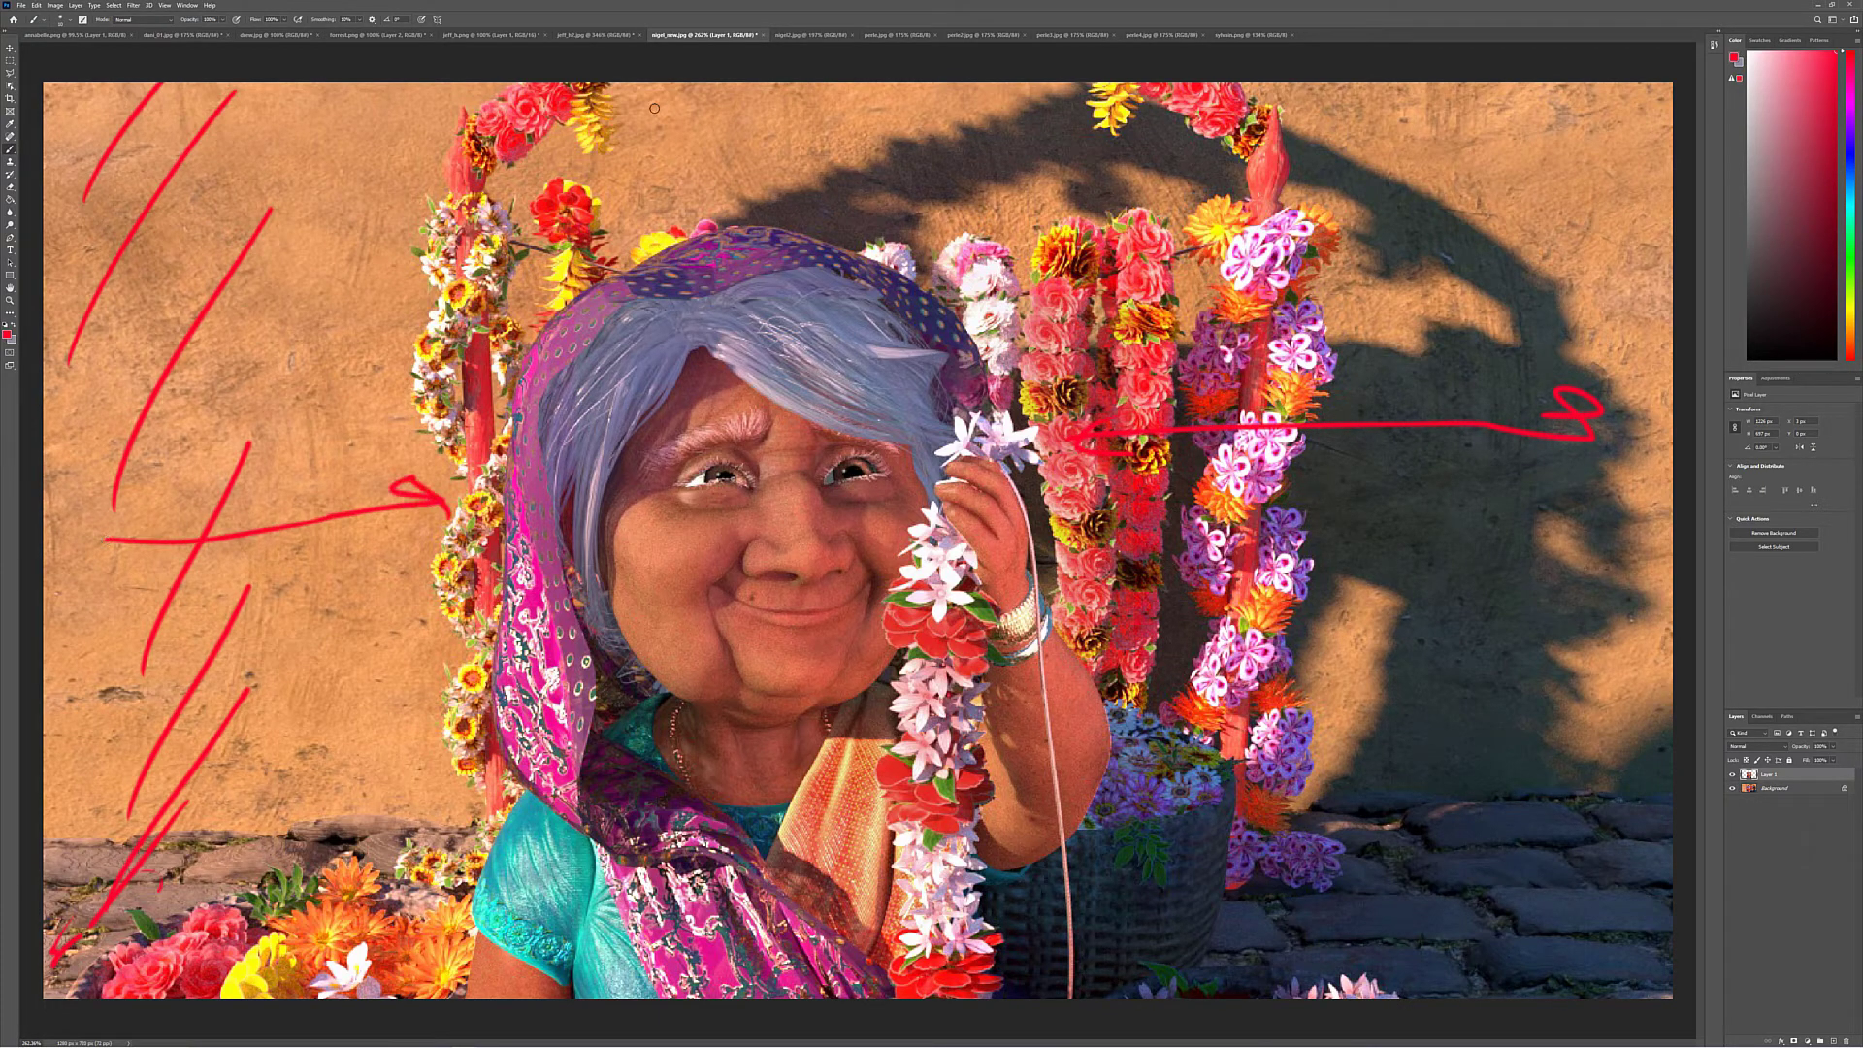
{"action": "mouse_move", "coordinate": [739, 105]}
{"action": "left_mouse_down"}
{"action": "mouse_move", "coordinate": [749, 229]}
{"action": "mouse_move", "coordinate": [763, 143]}
{"action": "left_mouse_up"}
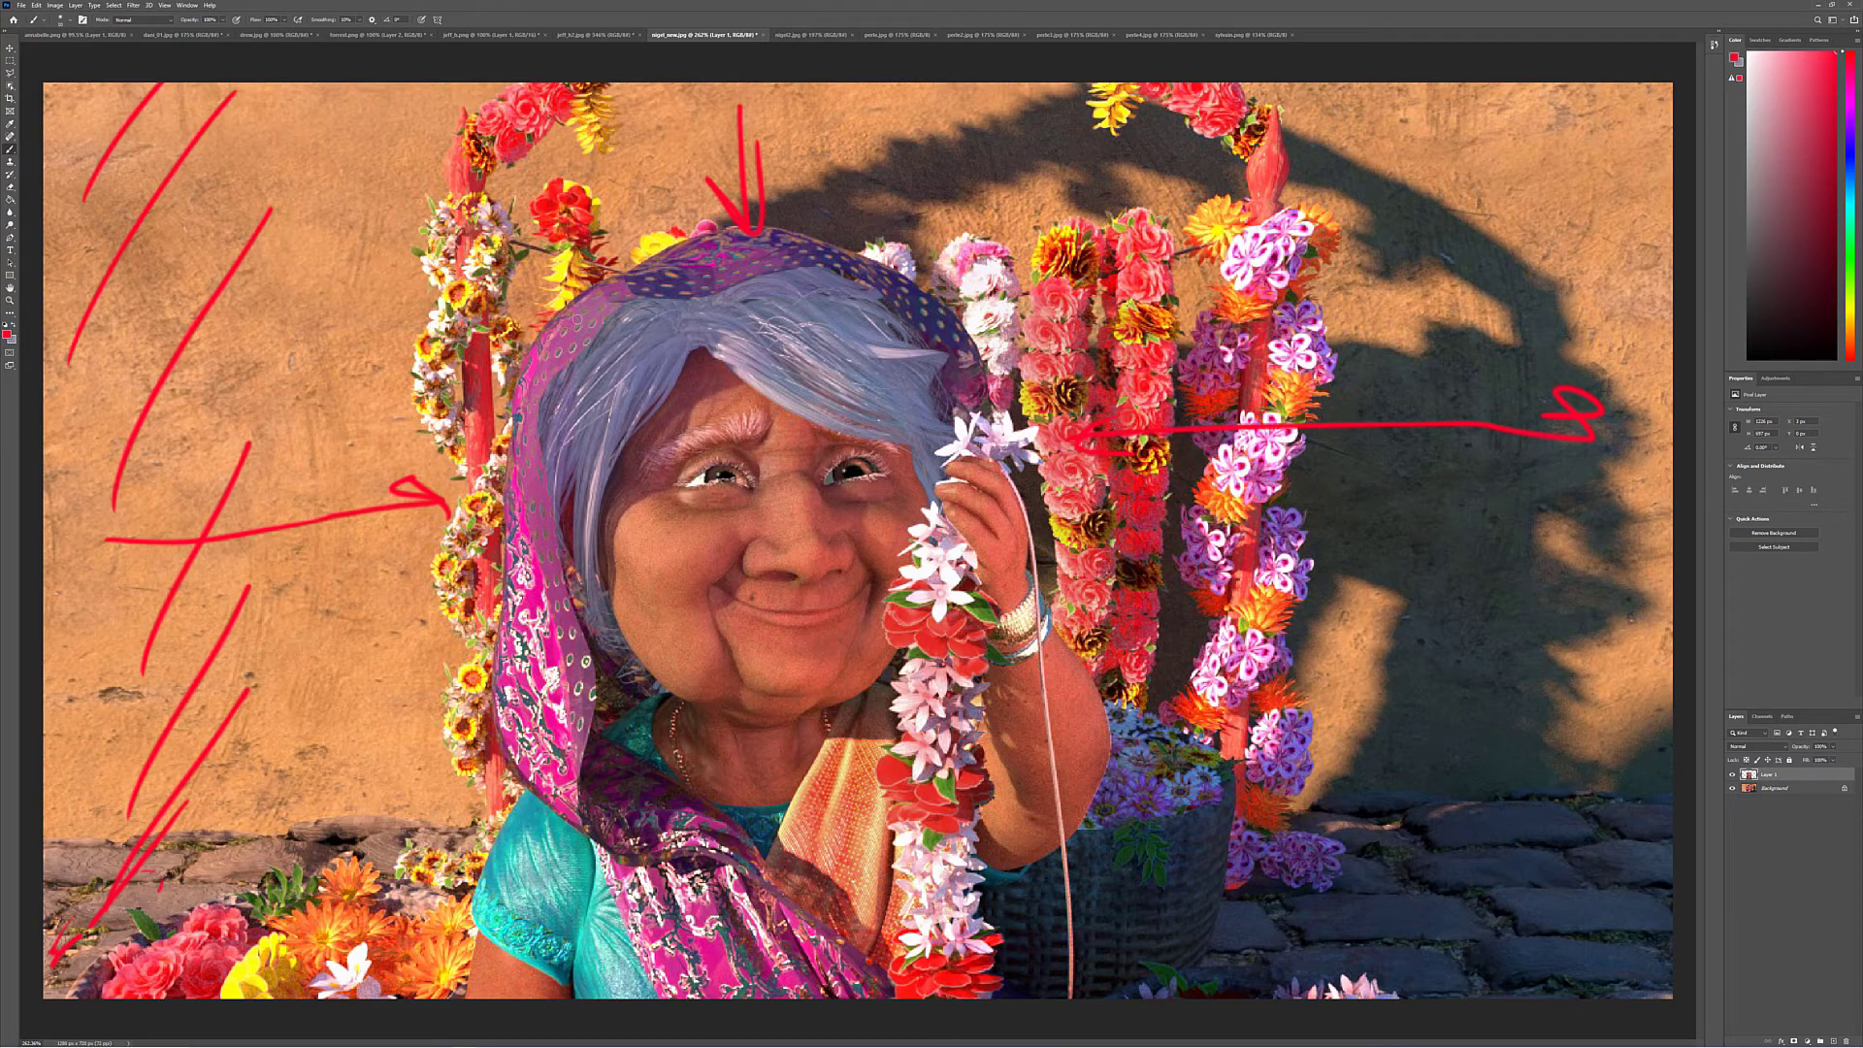
{"action": "left_click_drag", "start_coordinate": [659, 506], "coordinate": [631, 563]}
{"action": "left_click_drag", "start_coordinate": [685, 535], "coordinate": [663, 578]}
{"action": "left_click_drag", "start_coordinate": [708, 530], "coordinate": [687, 581]}
{"action": "left_click_drag", "start_coordinate": [727, 525], "coordinate": [708, 579]}
Circle in red the garlands in front of the wall shadow, a flower on the left garland and the white foreground flower
{"action": "left_click_drag", "start_coordinate": [1261, 309], "coordinate": [1253, 373]}
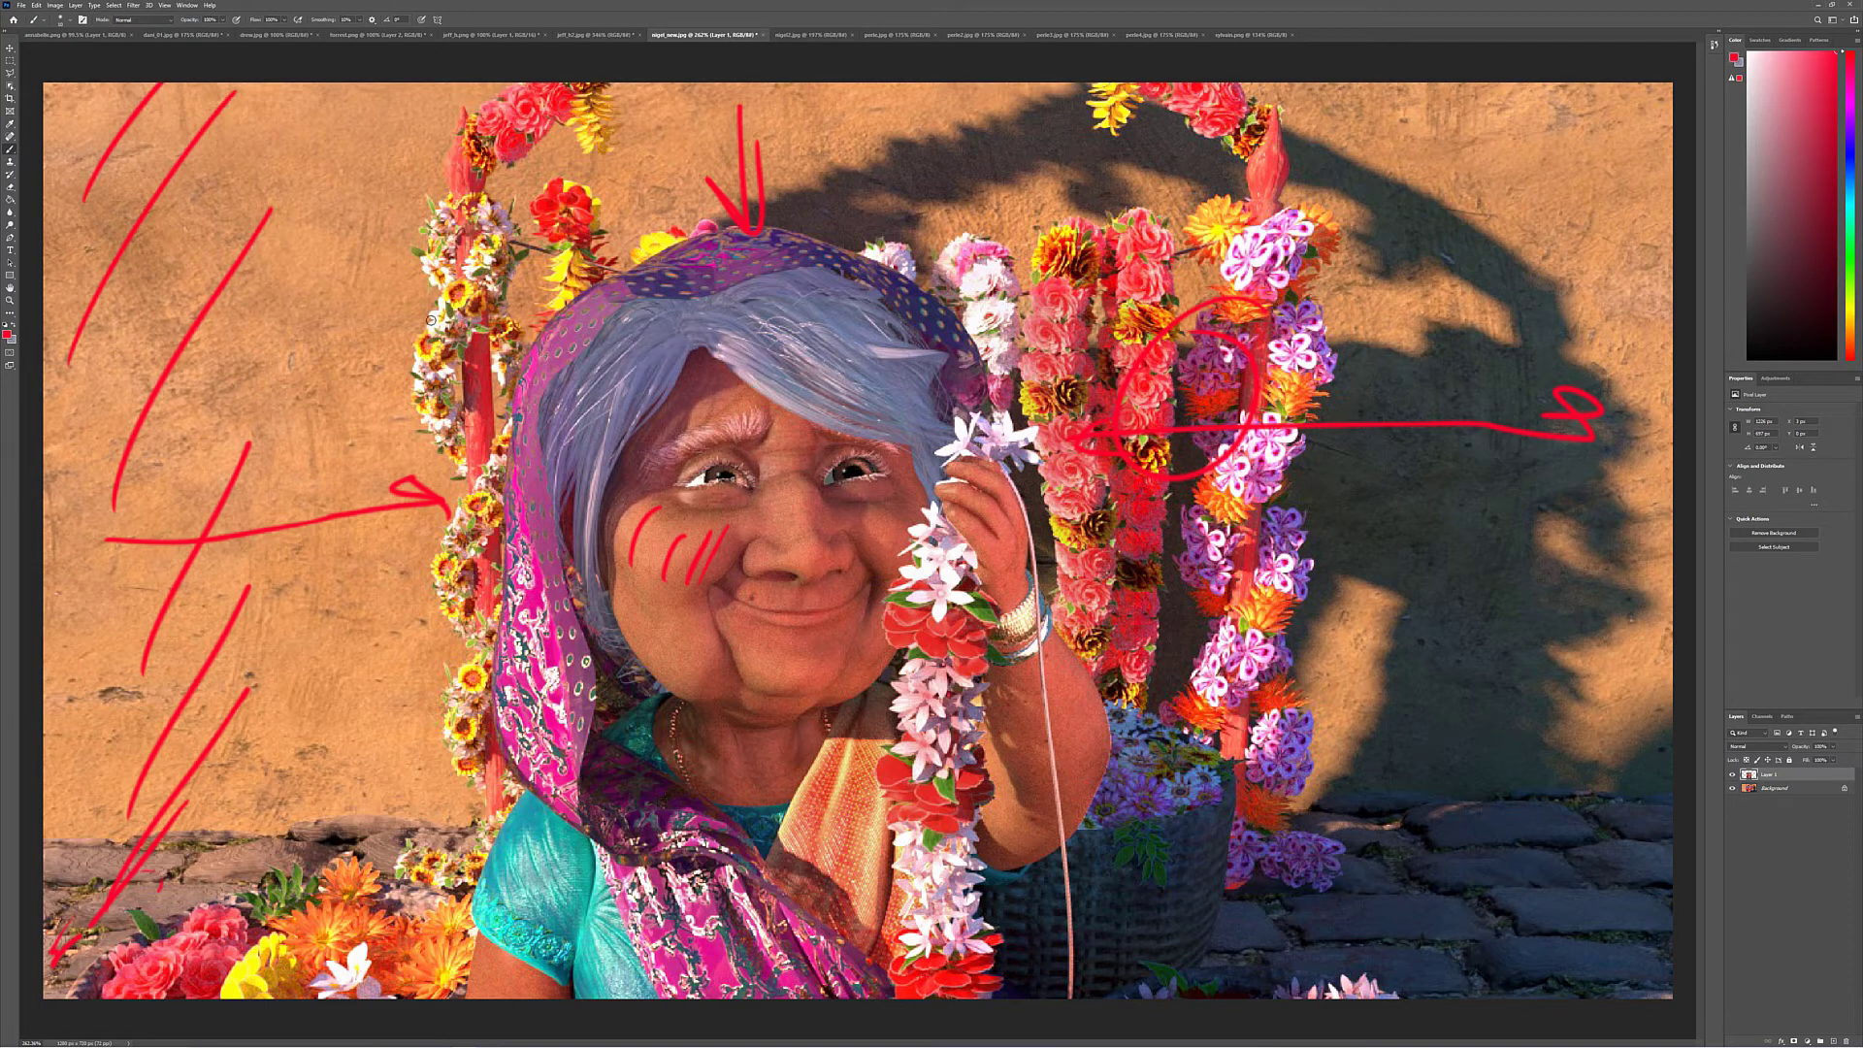
{"action": "mouse_move", "coordinate": [431, 320]}
{"action": "left_mouse_down"}
{"action": "mouse_move", "coordinate": [458, 276]}
{"action": "mouse_move", "coordinate": [436, 325]}
{"action": "left_mouse_up"}
{"action": "left_click_drag", "start_coordinate": [351, 922], "coordinate": [369, 934]}
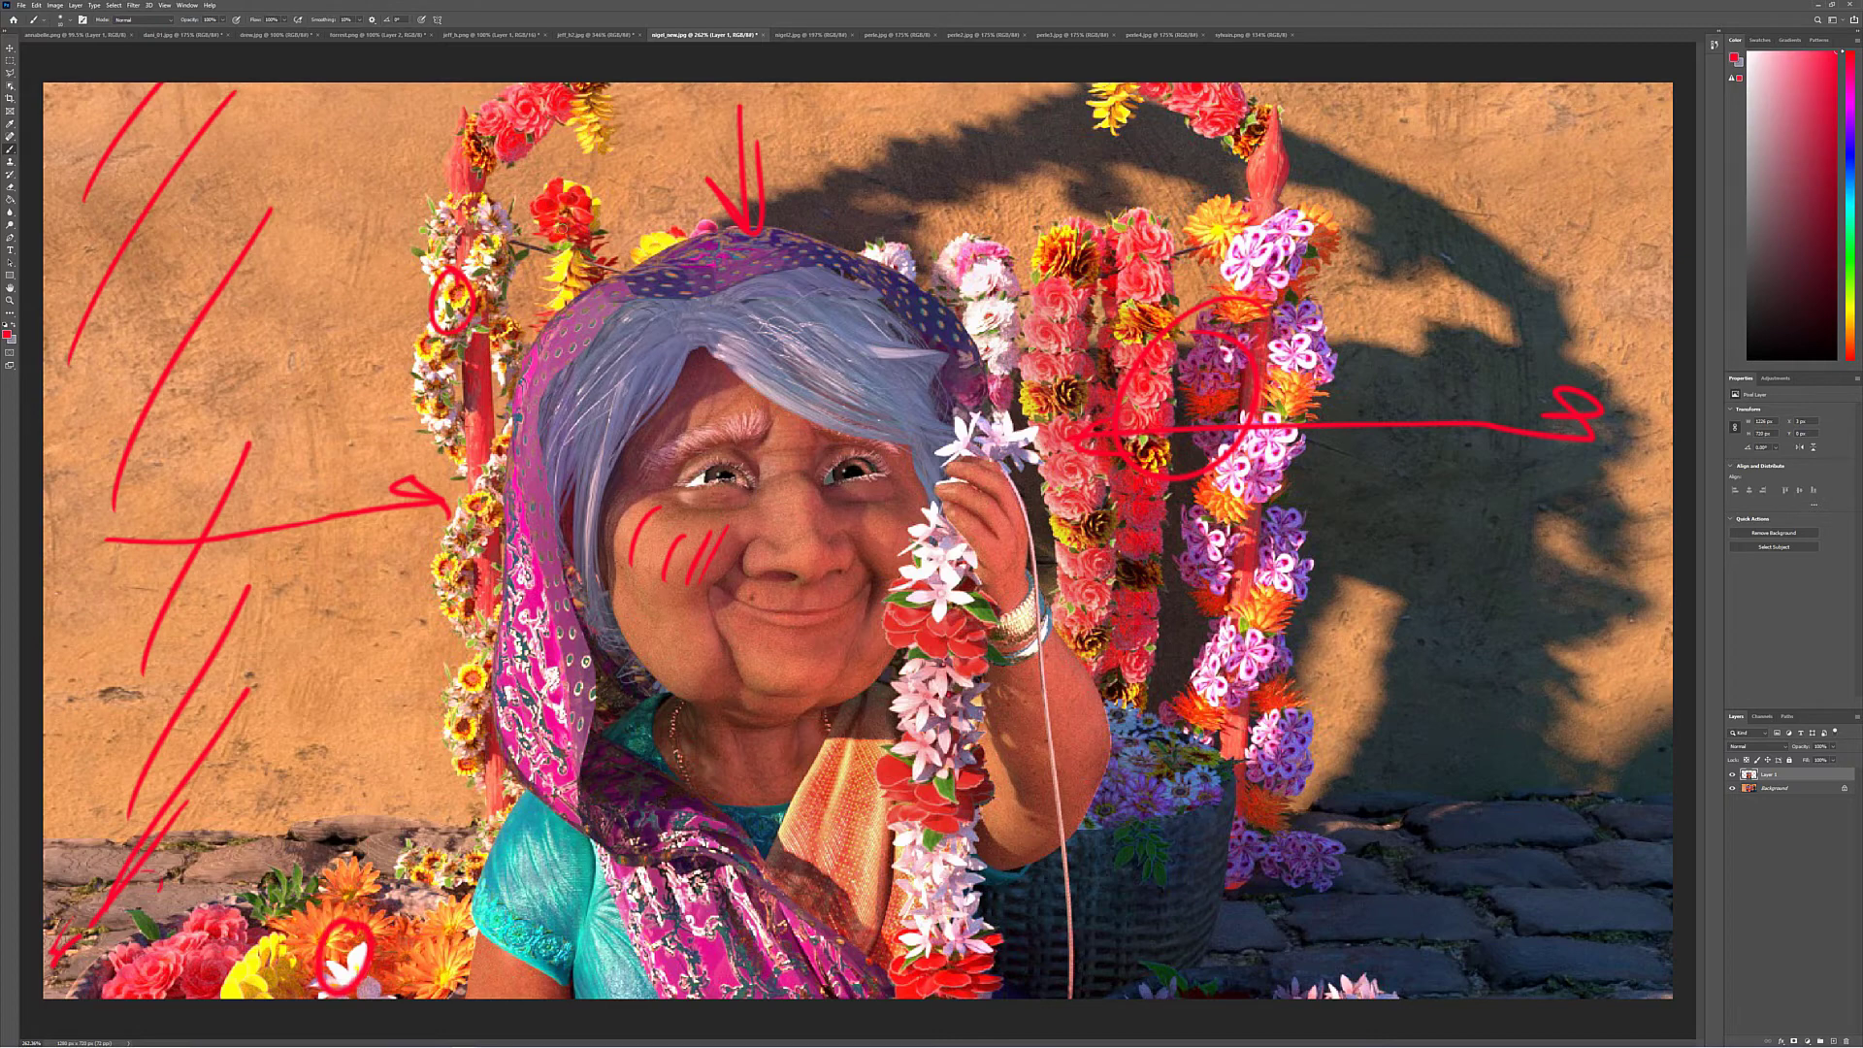
Compare the annotated wide shot of the woman with her close-up and the seated-woman render
{"action": "left_click", "coordinate": [808, 36]}
{"action": "left_click", "coordinate": [703, 36]}
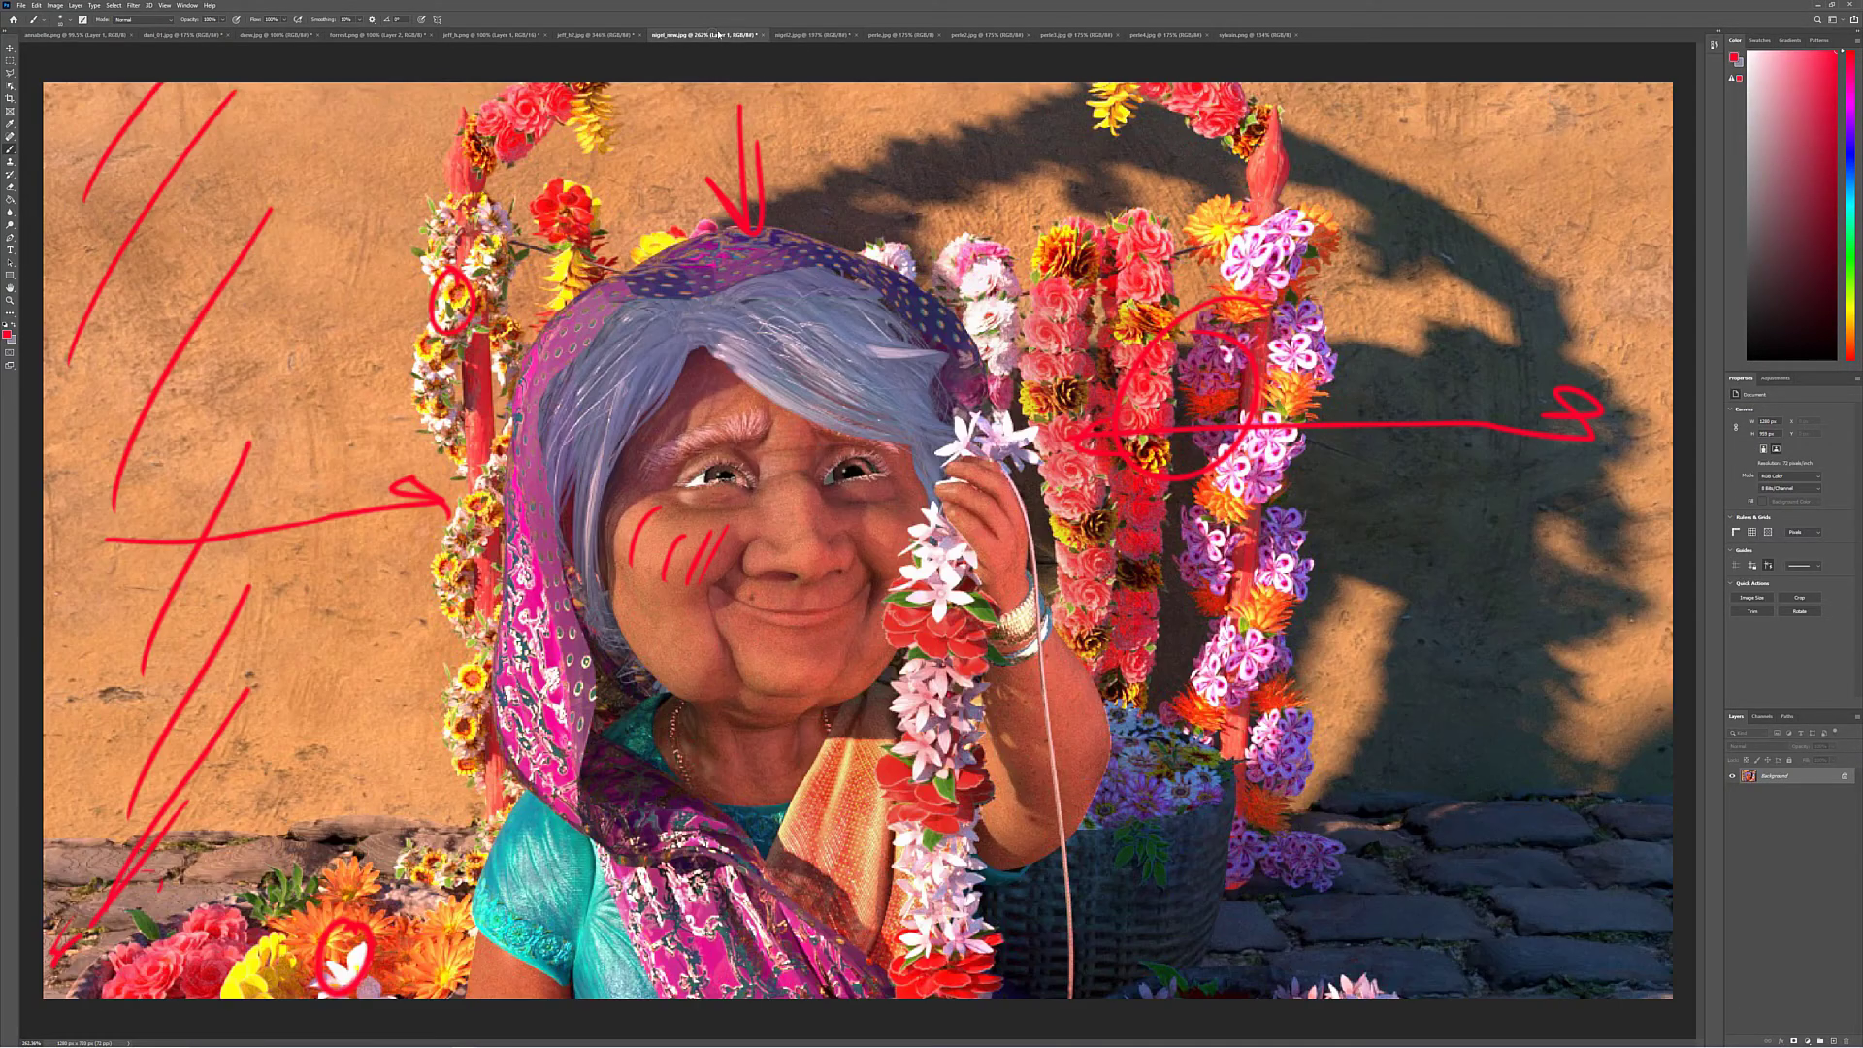
{"action": "left_click", "coordinate": [810, 36]}
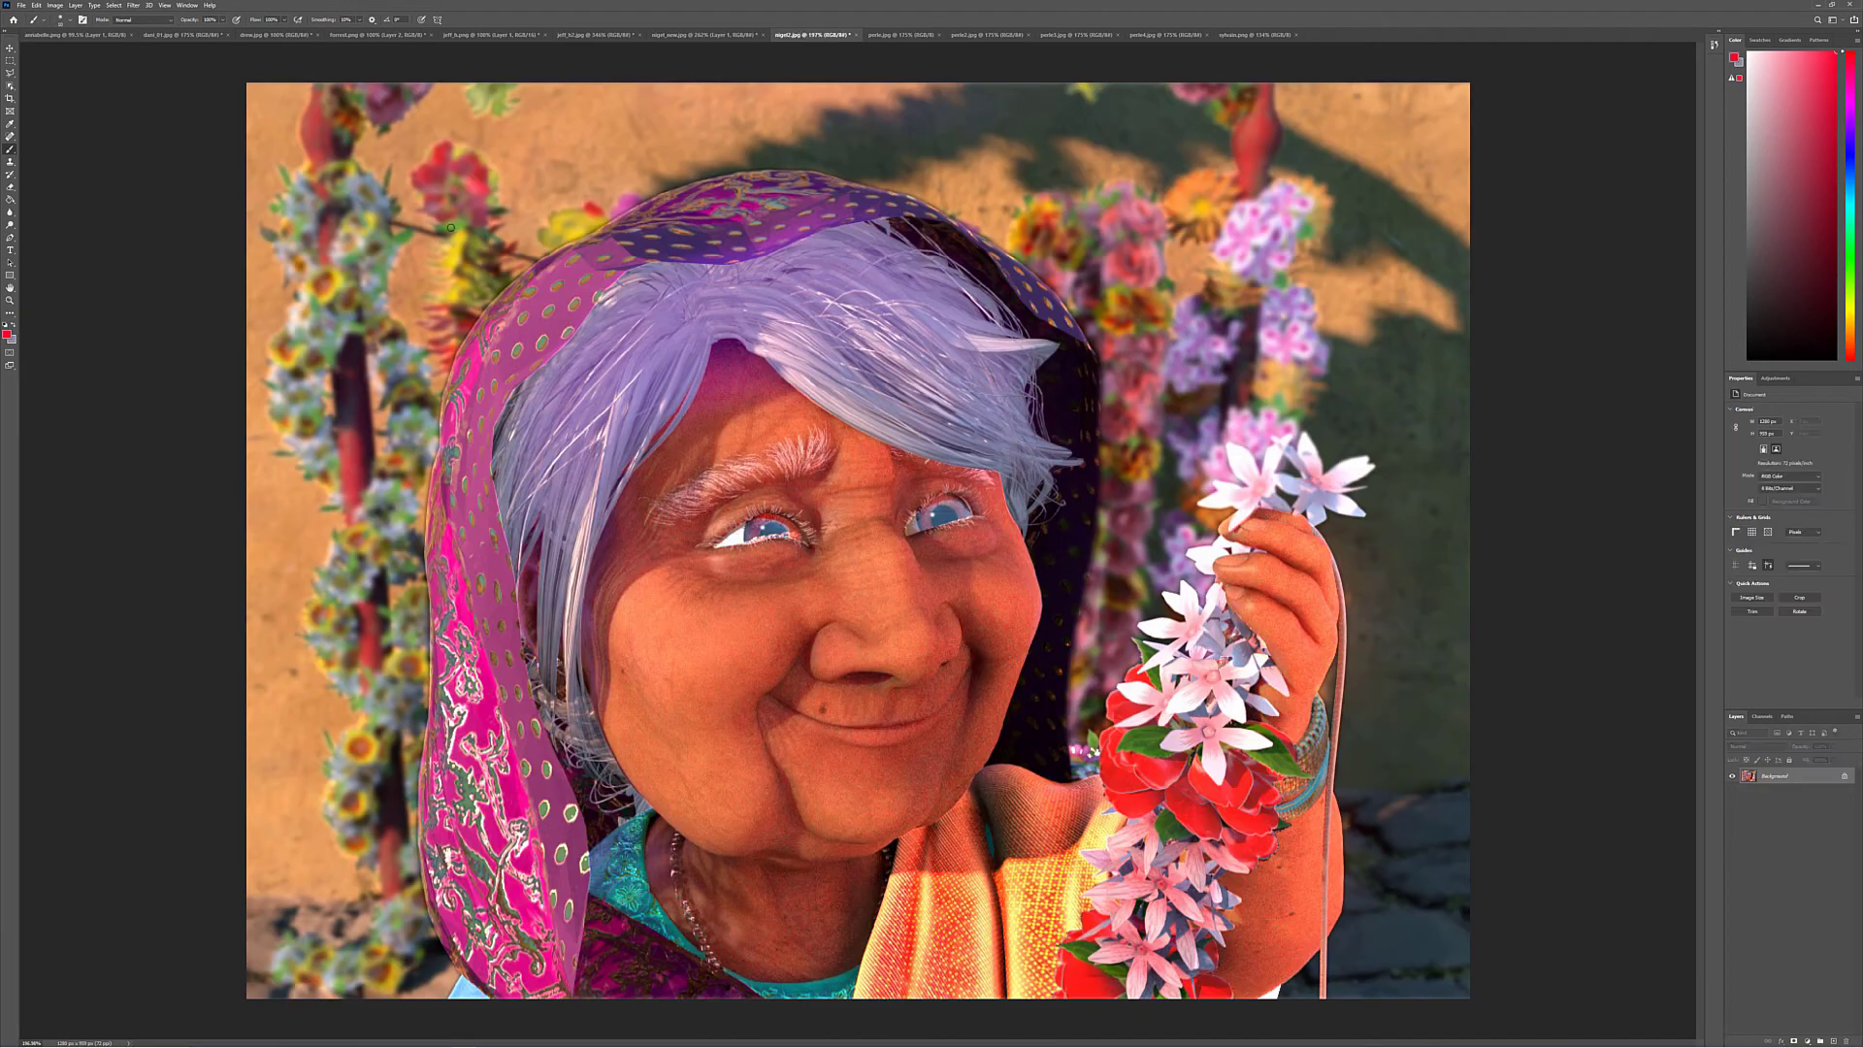
{"action": "left_click", "coordinate": [703, 36]}
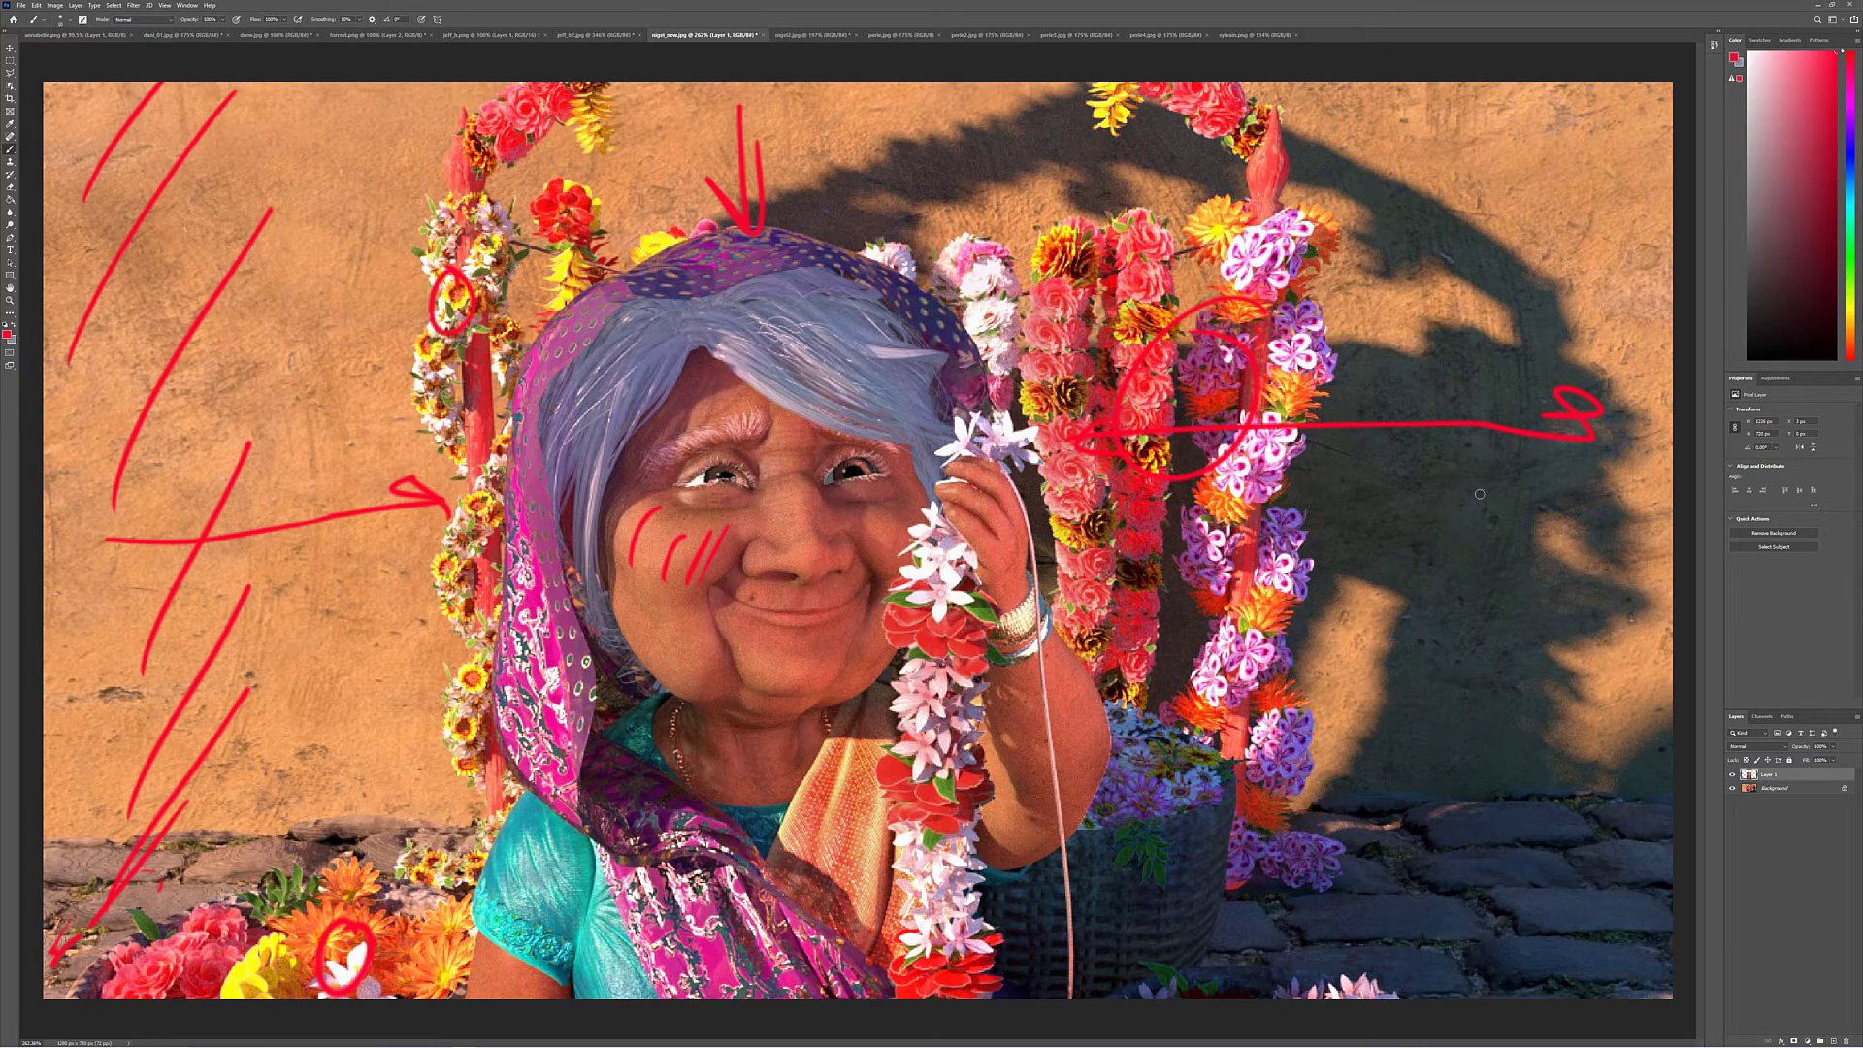
{"action": "left_click", "coordinate": [811, 35]}
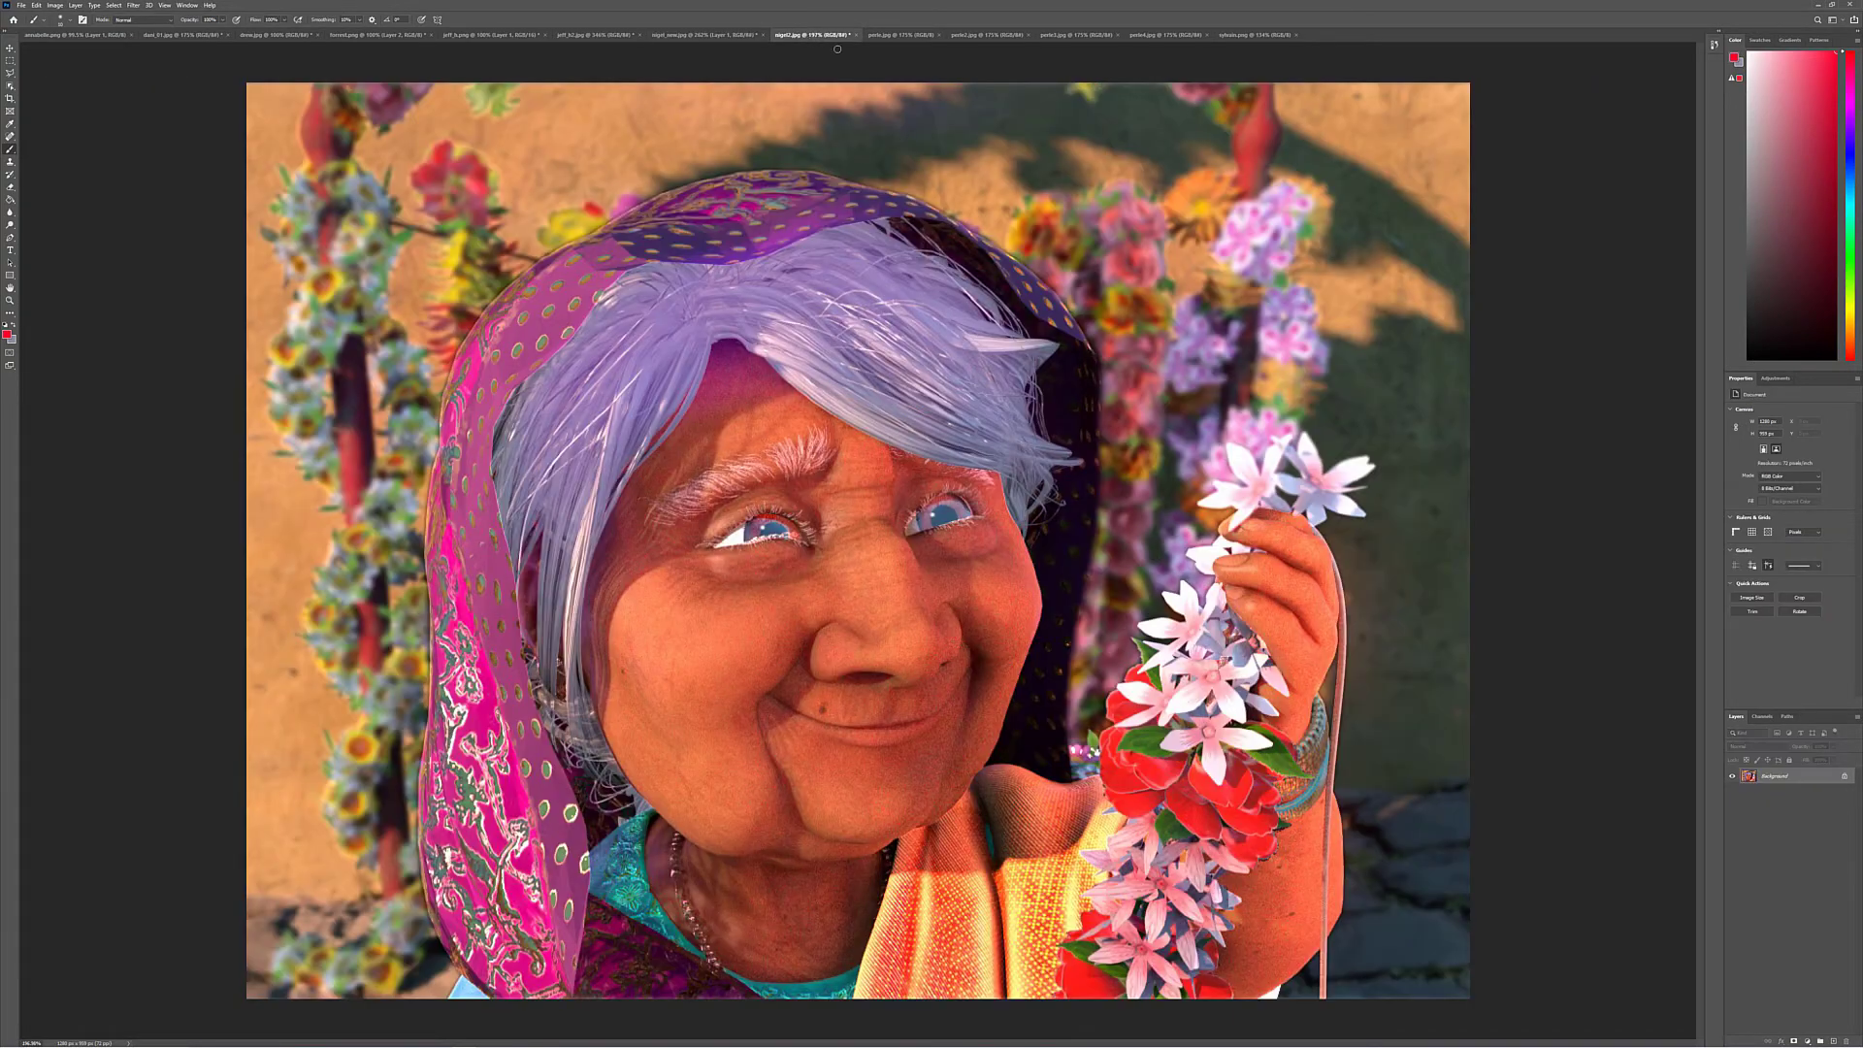
{"action": "left_click", "coordinate": [902, 36]}
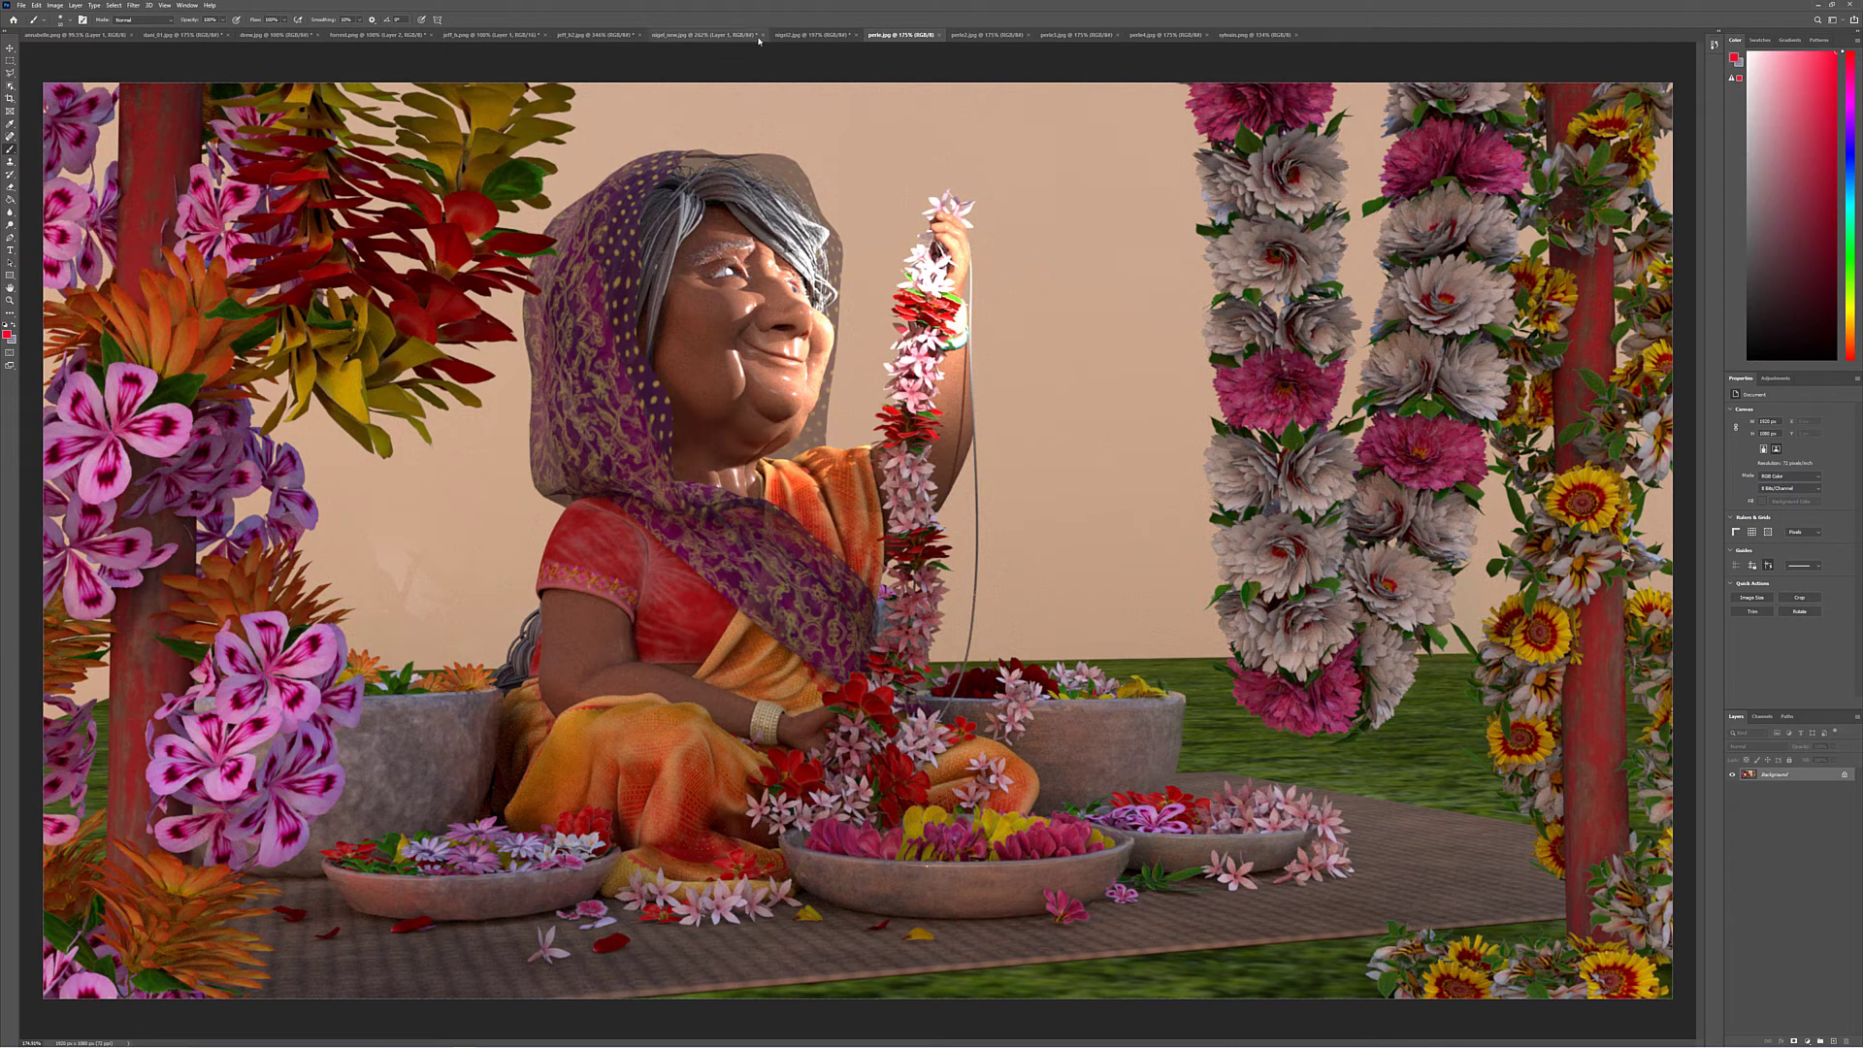
{"action": "left_click", "coordinate": [811, 34]}
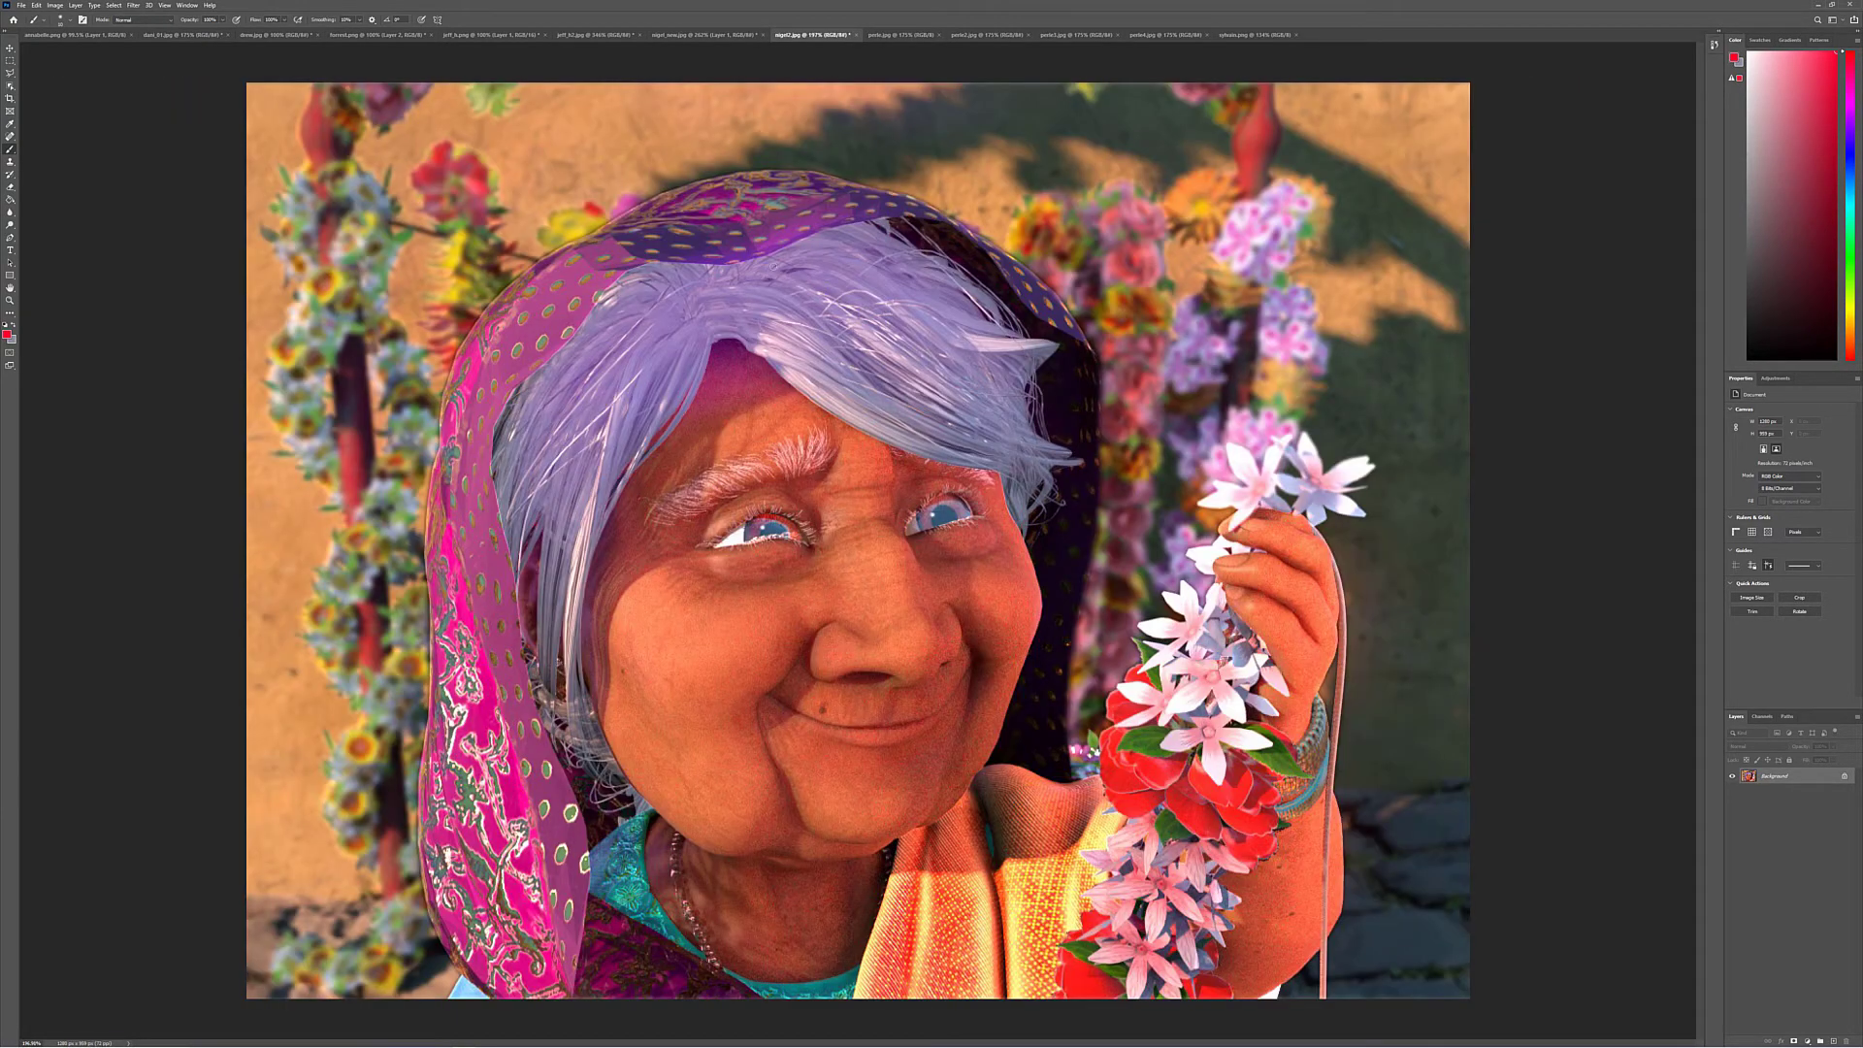
{"action": "left_click", "coordinate": [723, 35]}
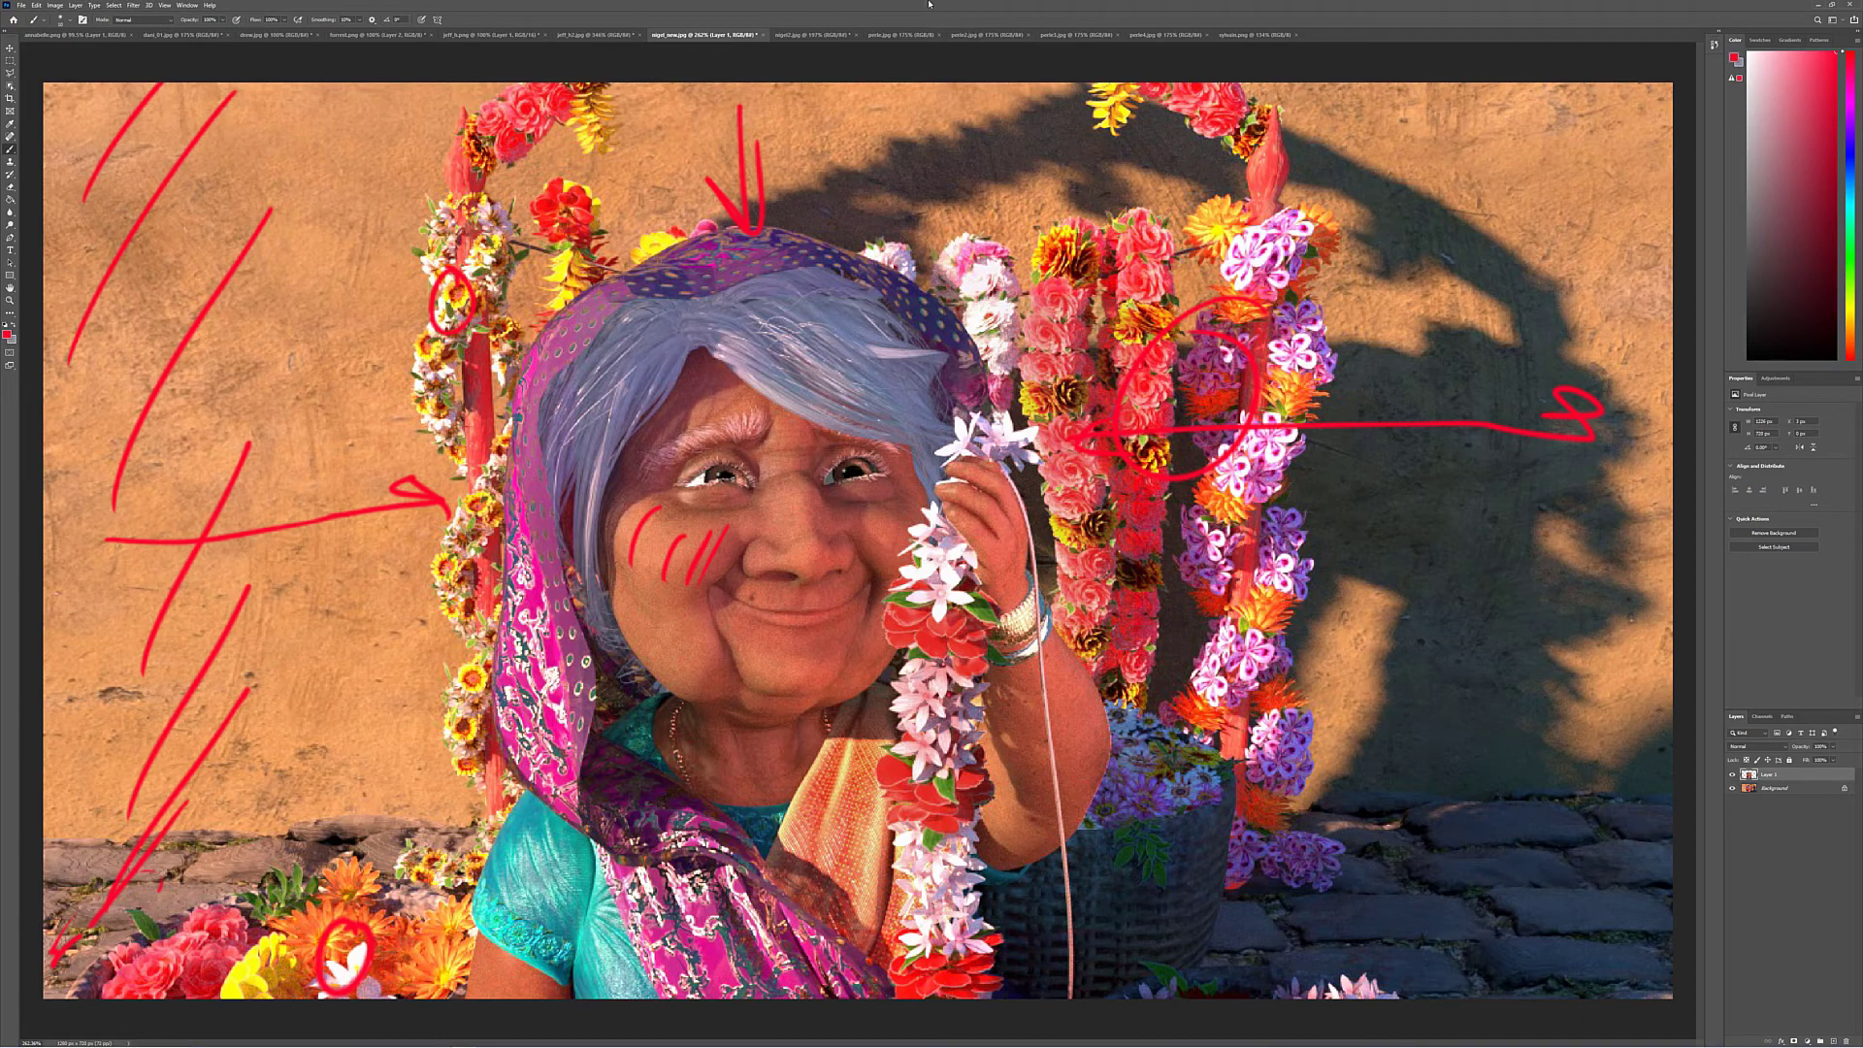
Shift the seated-woman render's midtones towards red and yellow with Color Balance, and compare the result with its opening history state
{"action": "left_click", "coordinate": [891, 36]}
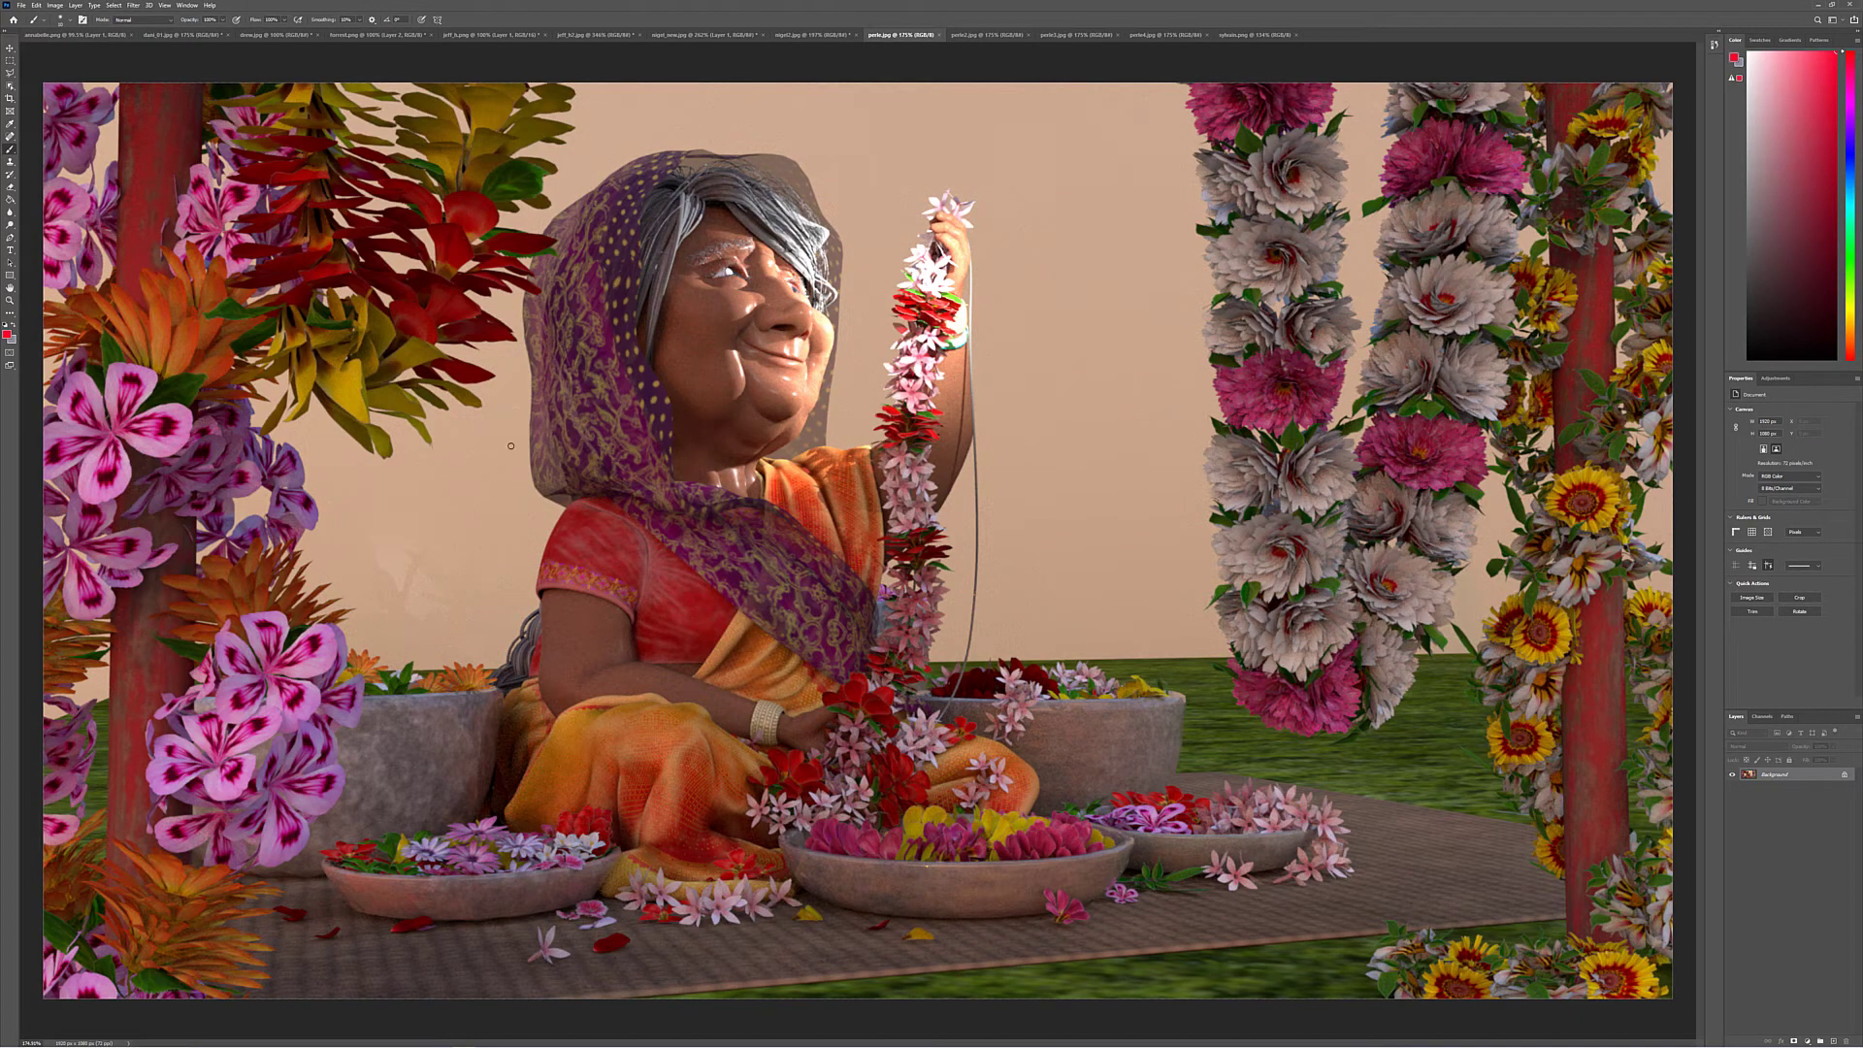
{"action": "key", "text": "ctrl+b"}
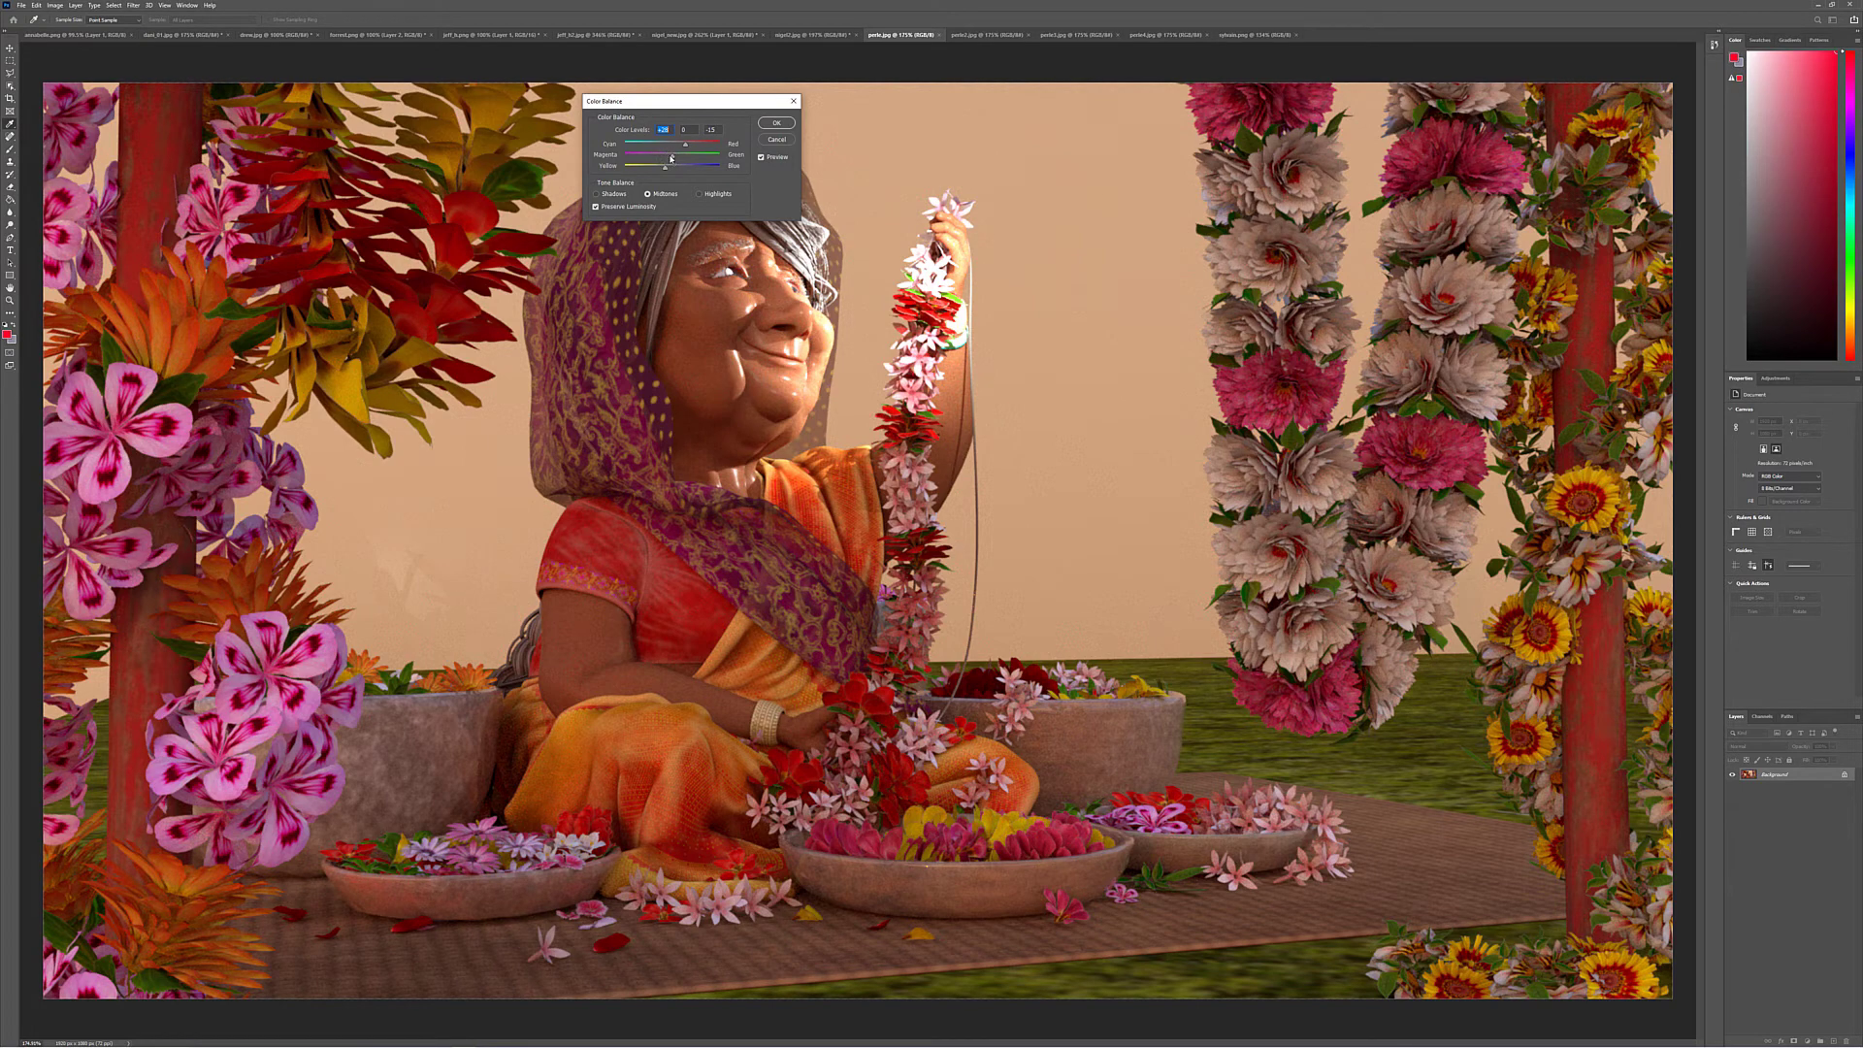
{"action": "key", "text": "Return"}
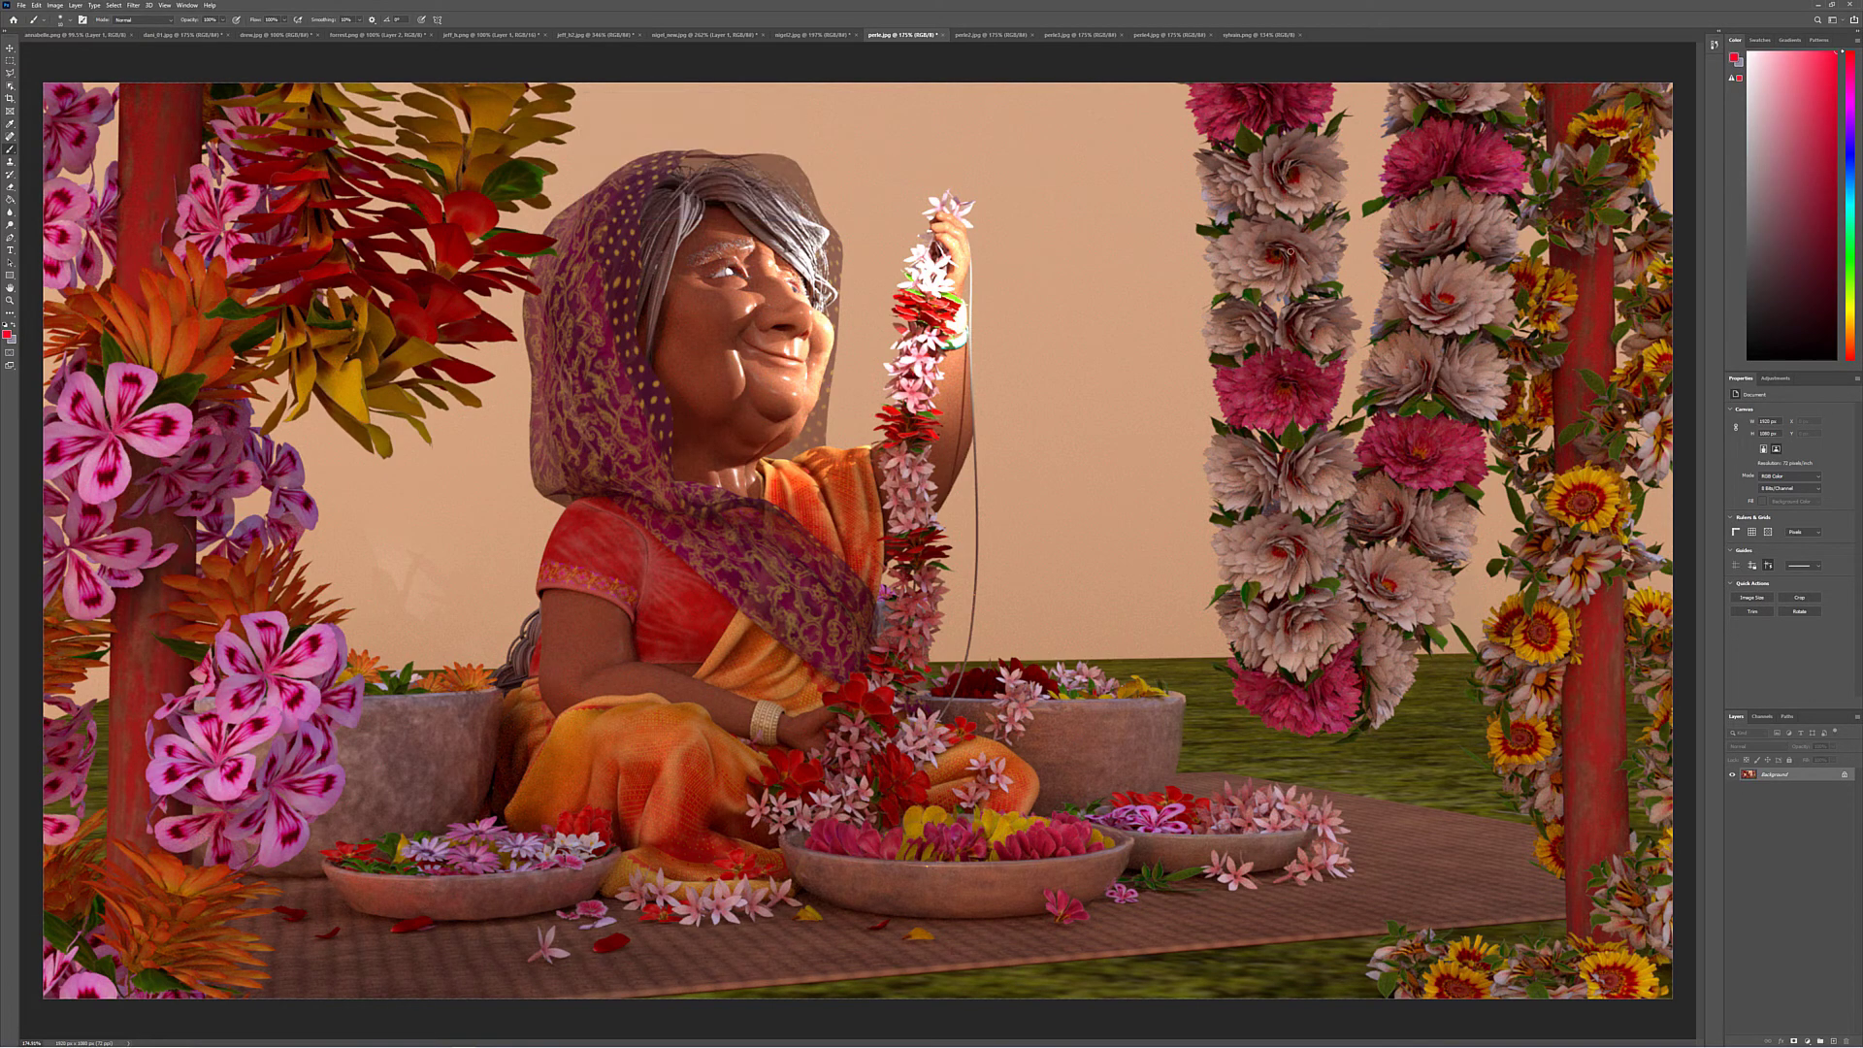
{"action": "left_click", "coordinate": [1714, 43]}
{"action": "left_click", "coordinate": [1657, 58]}
{"action": "left_click", "coordinate": [1659, 81]}
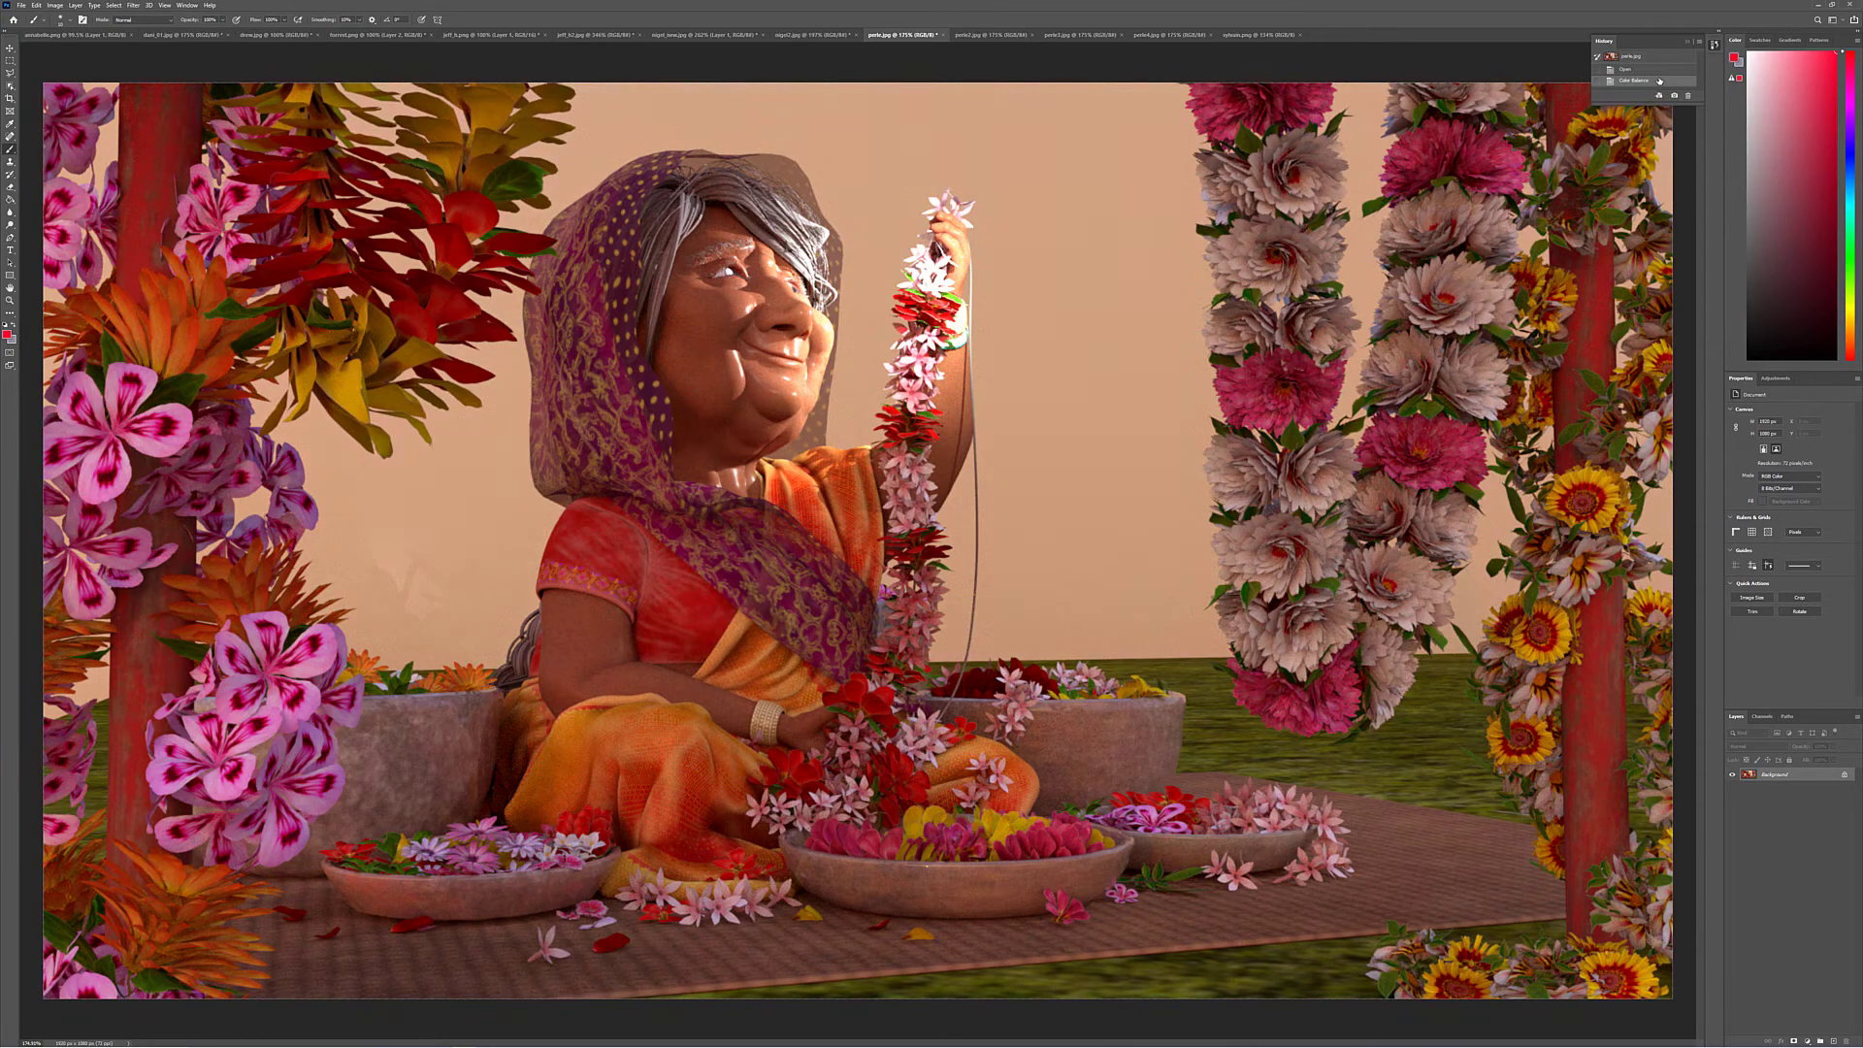
Brighten the seated-woman render by lowering the white input level with Levels
{"action": "key", "text": "ctrl+l"}
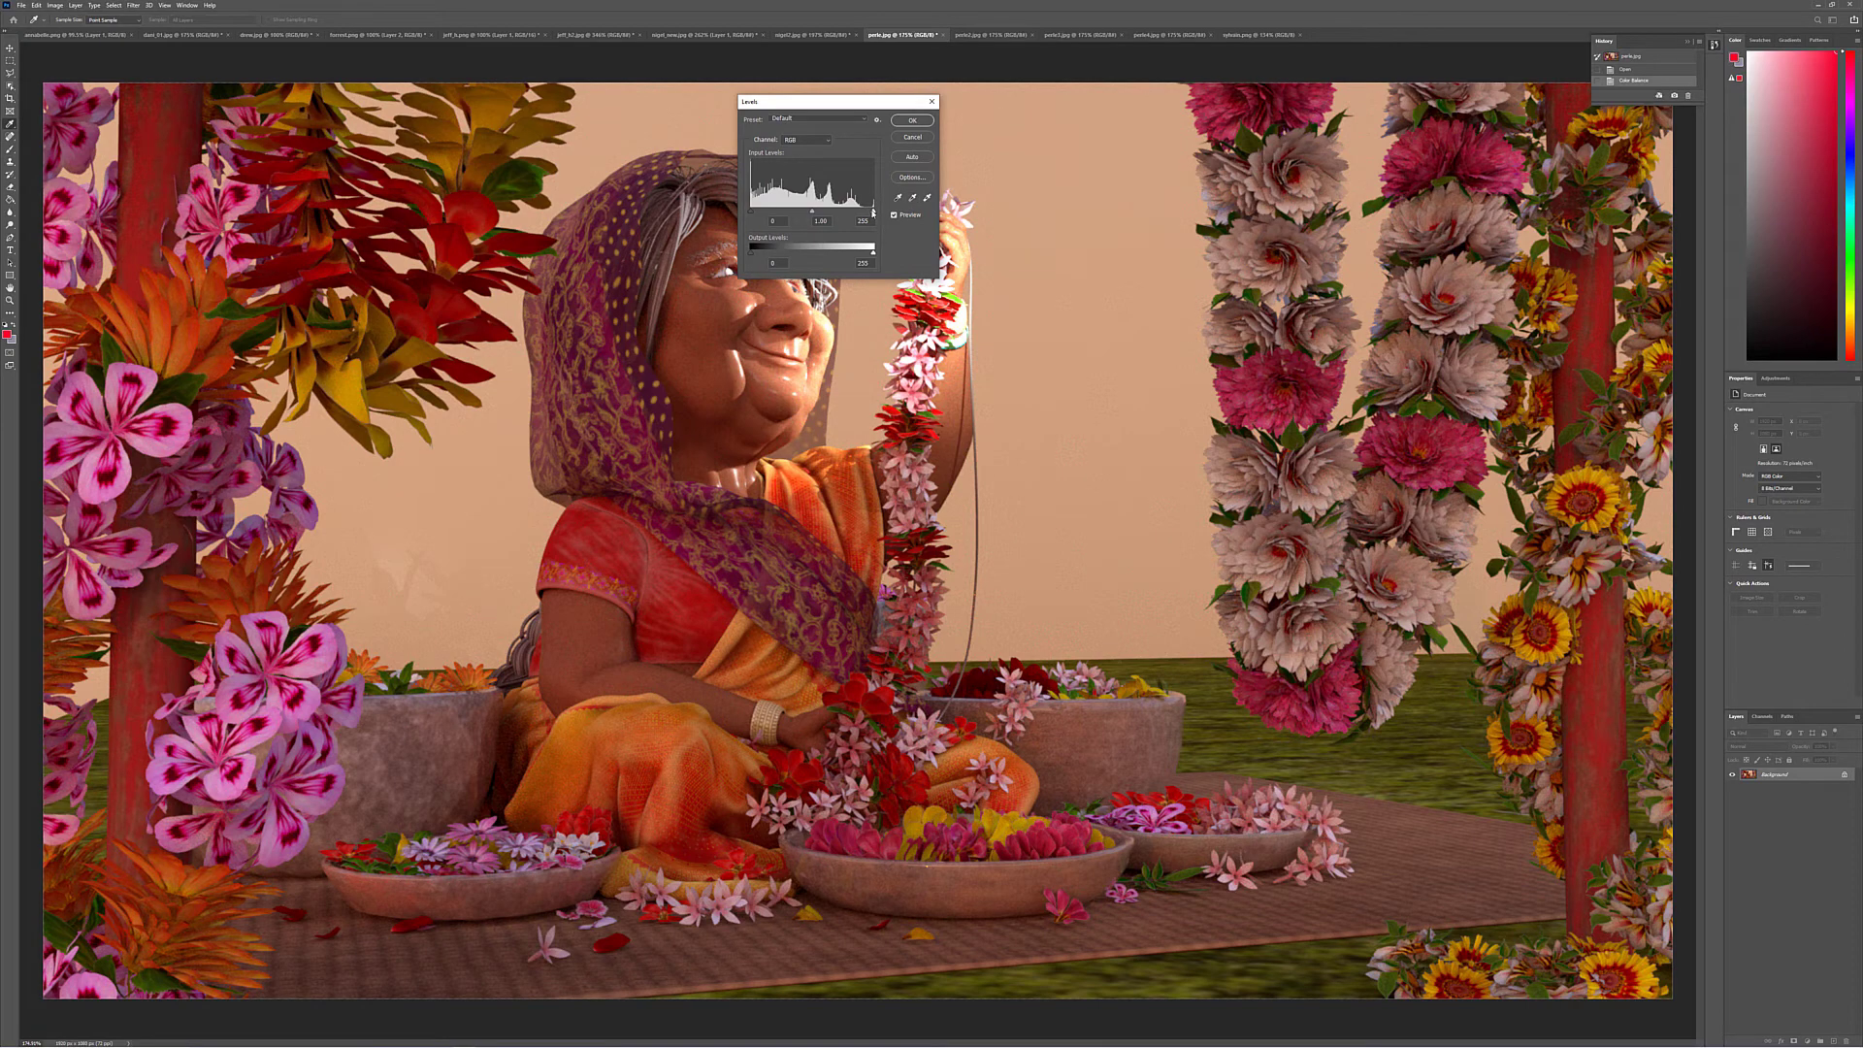
{"action": "left_click_drag", "start_coordinate": [872, 212], "coordinate": [859, 215]}
{"action": "left_click", "coordinate": [909, 123]}
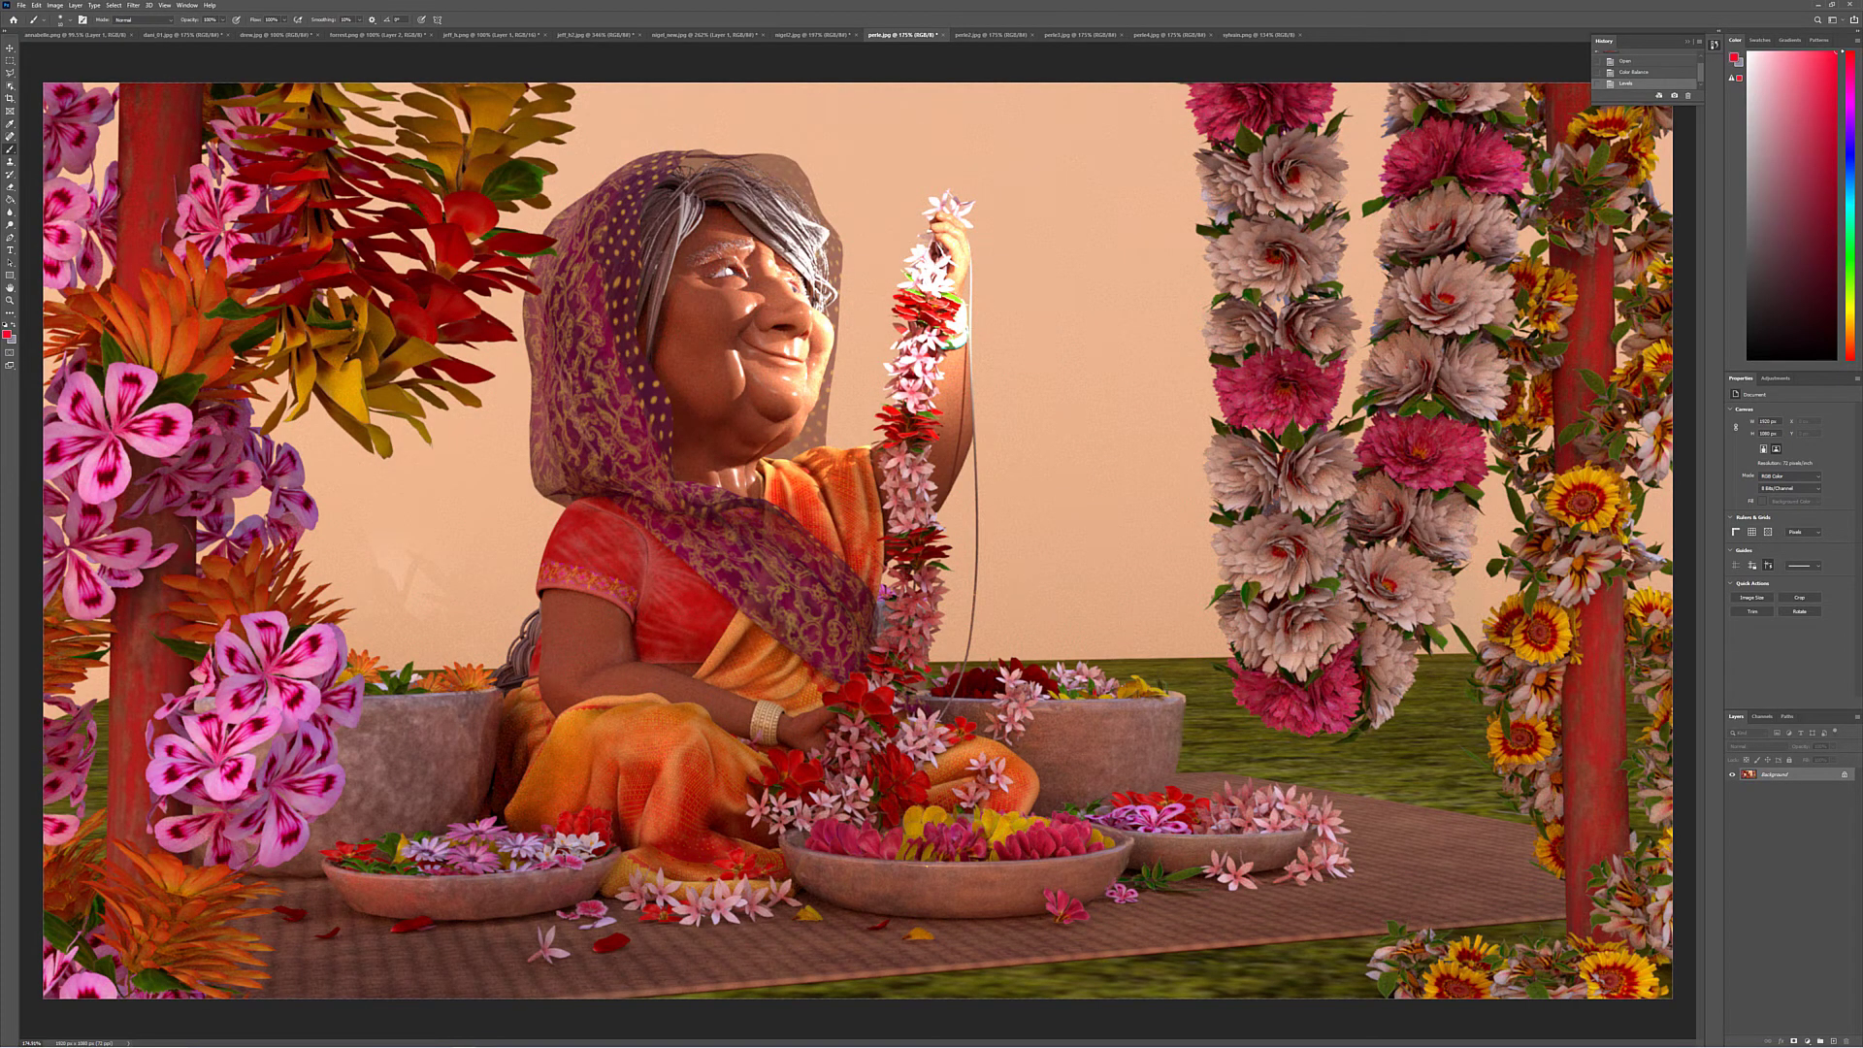
Return the seated-woman render to its Open history state and delete that state
{"action": "left_click", "coordinate": [1643, 63]}
{"action": "left_click", "coordinate": [1689, 96]}
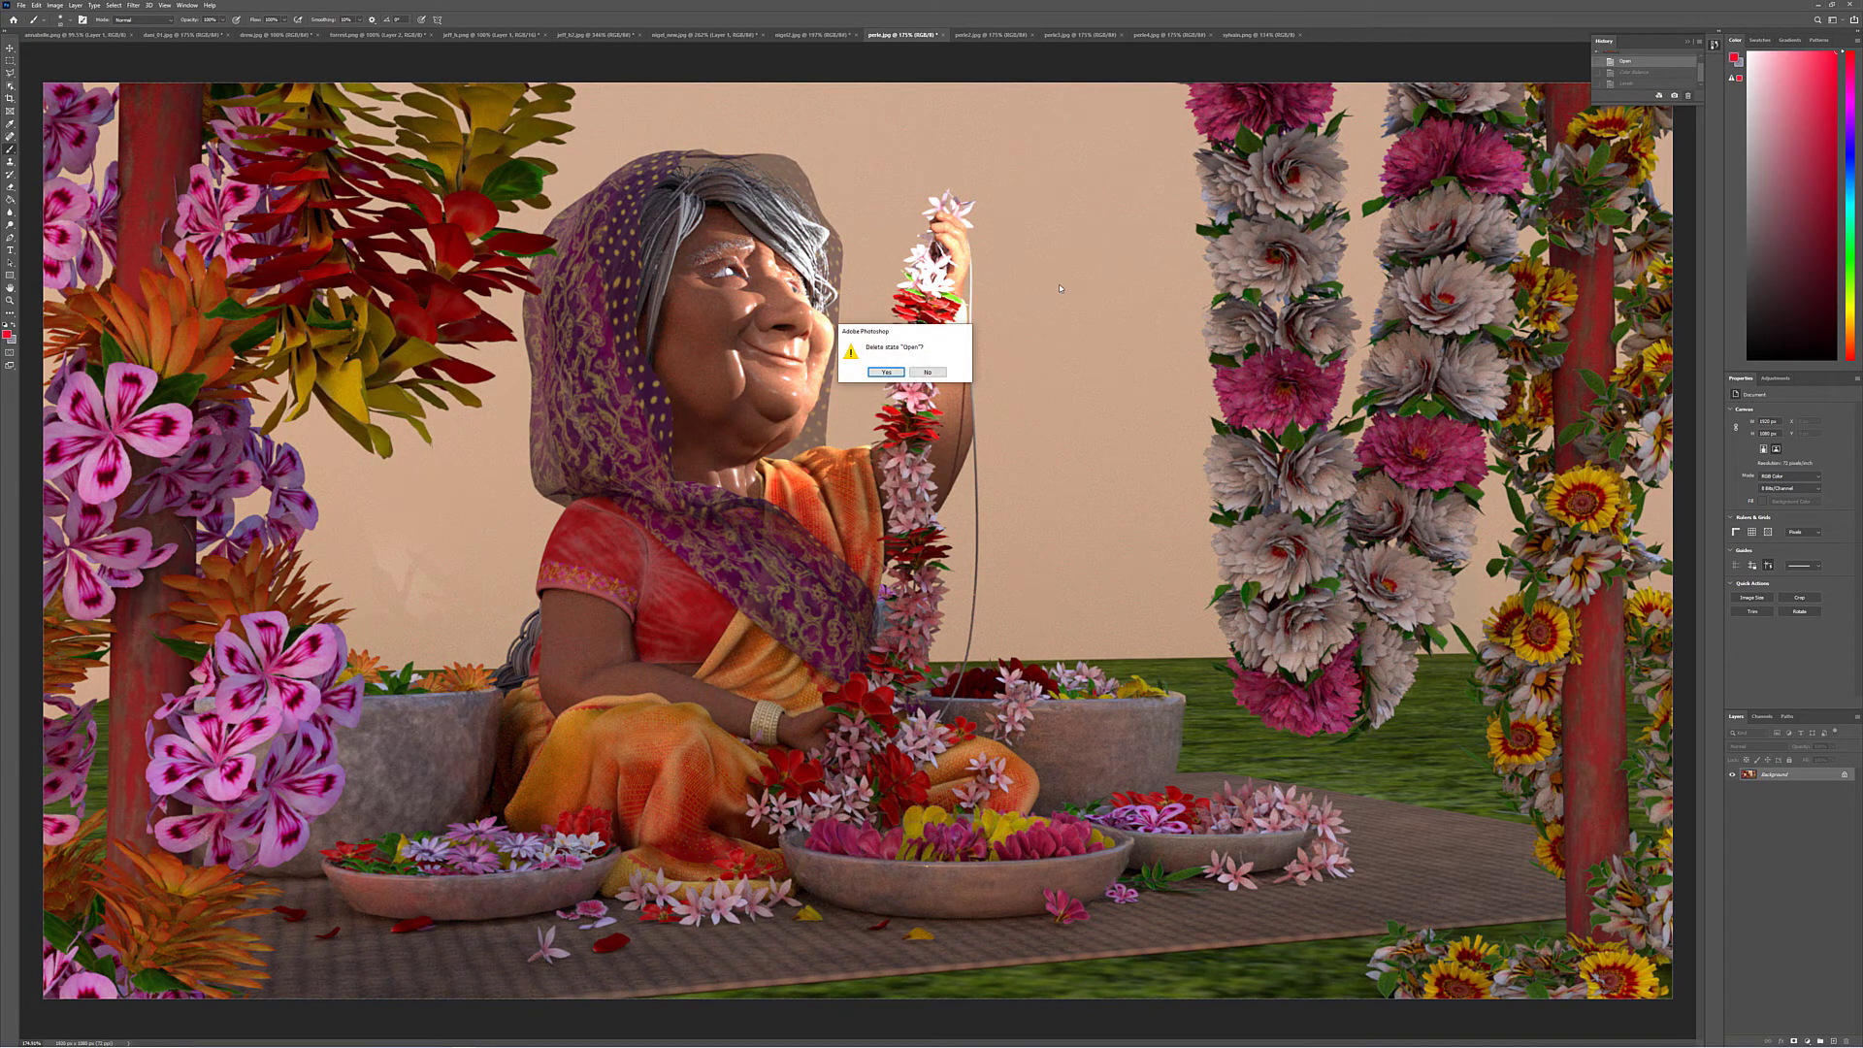
{"action": "left_click", "coordinate": [886, 372]}
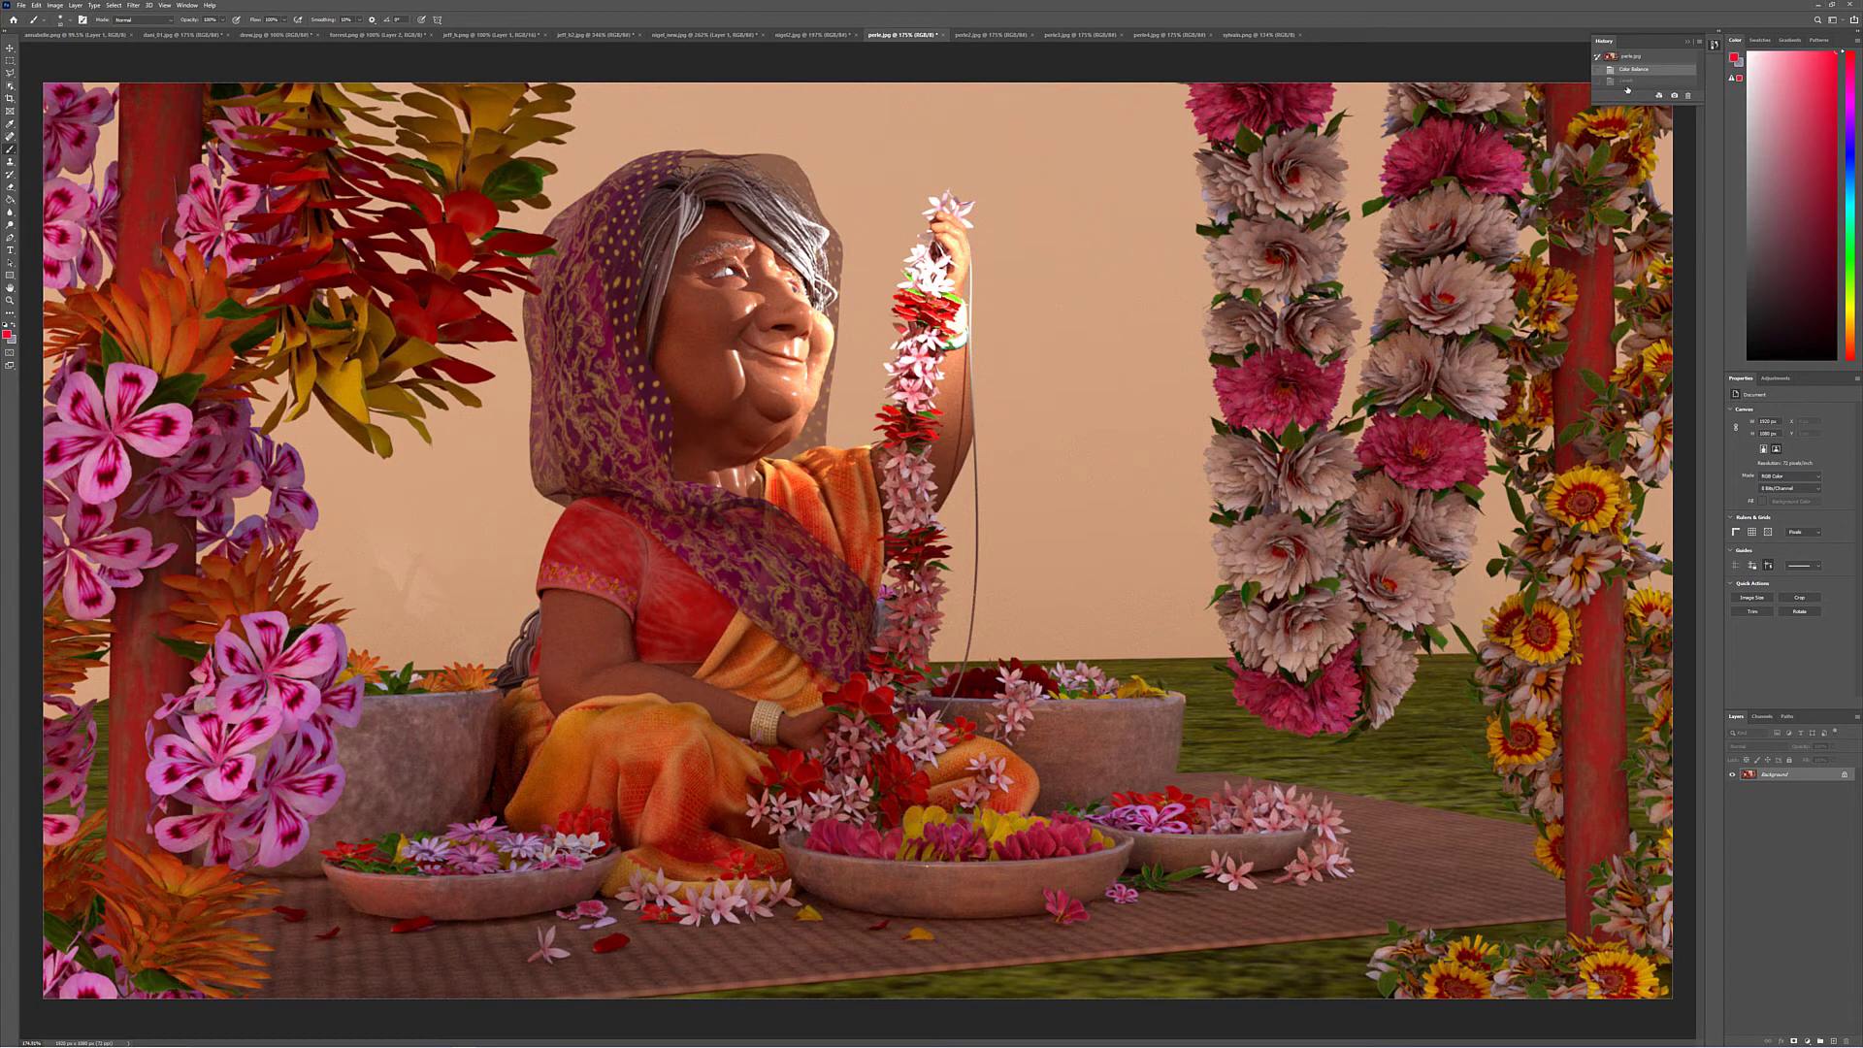
Outline in red the right-hand garlands, the gap below the left foliage and the seated woman, undoing each outline
{"action": "mouse_move", "coordinate": [1300, 95]}
{"action": "left_mouse_down"}
{"action": "mouse_move", "coordinate": [1195, 190]}
{"action": "mouse_move", "coordinate": [1350, 392]}
{"action": "mouse_move", "coordinate": [1665, 425]}
{"action": "mouse_move", "coordinate": [1611, 144]}
{"action": "mouse_move", "coordinate": [1300, 136]}
{"action": "left_mouse_up"}
{"action": "key", "text": "ctrl+z"}
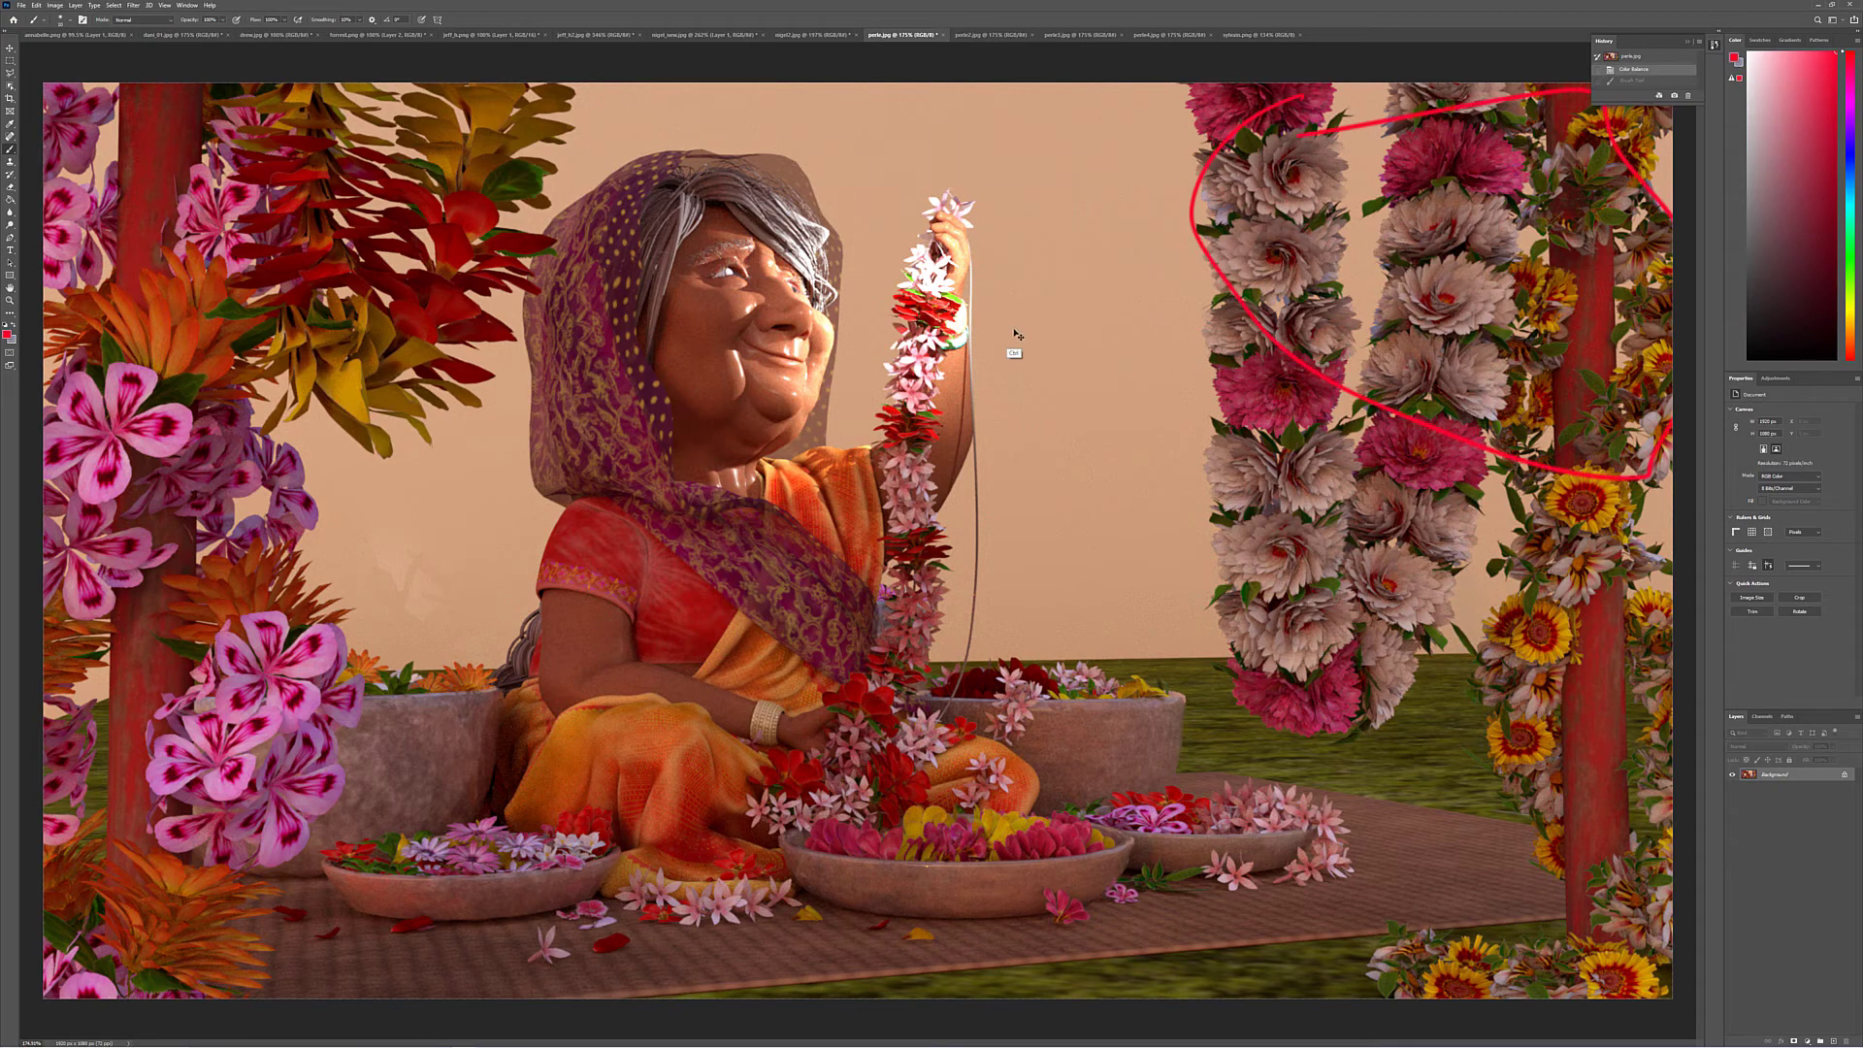
{"action": "mouse_move", "coordinate": [359, 371]}
{"action": "left_mouse_down"}
{"action": "mouse_move", "coordinate": [271, 442]}
{"action": "mouse_move", "coordinate": [311, 374]}
{"action": "left_mouse_up"}
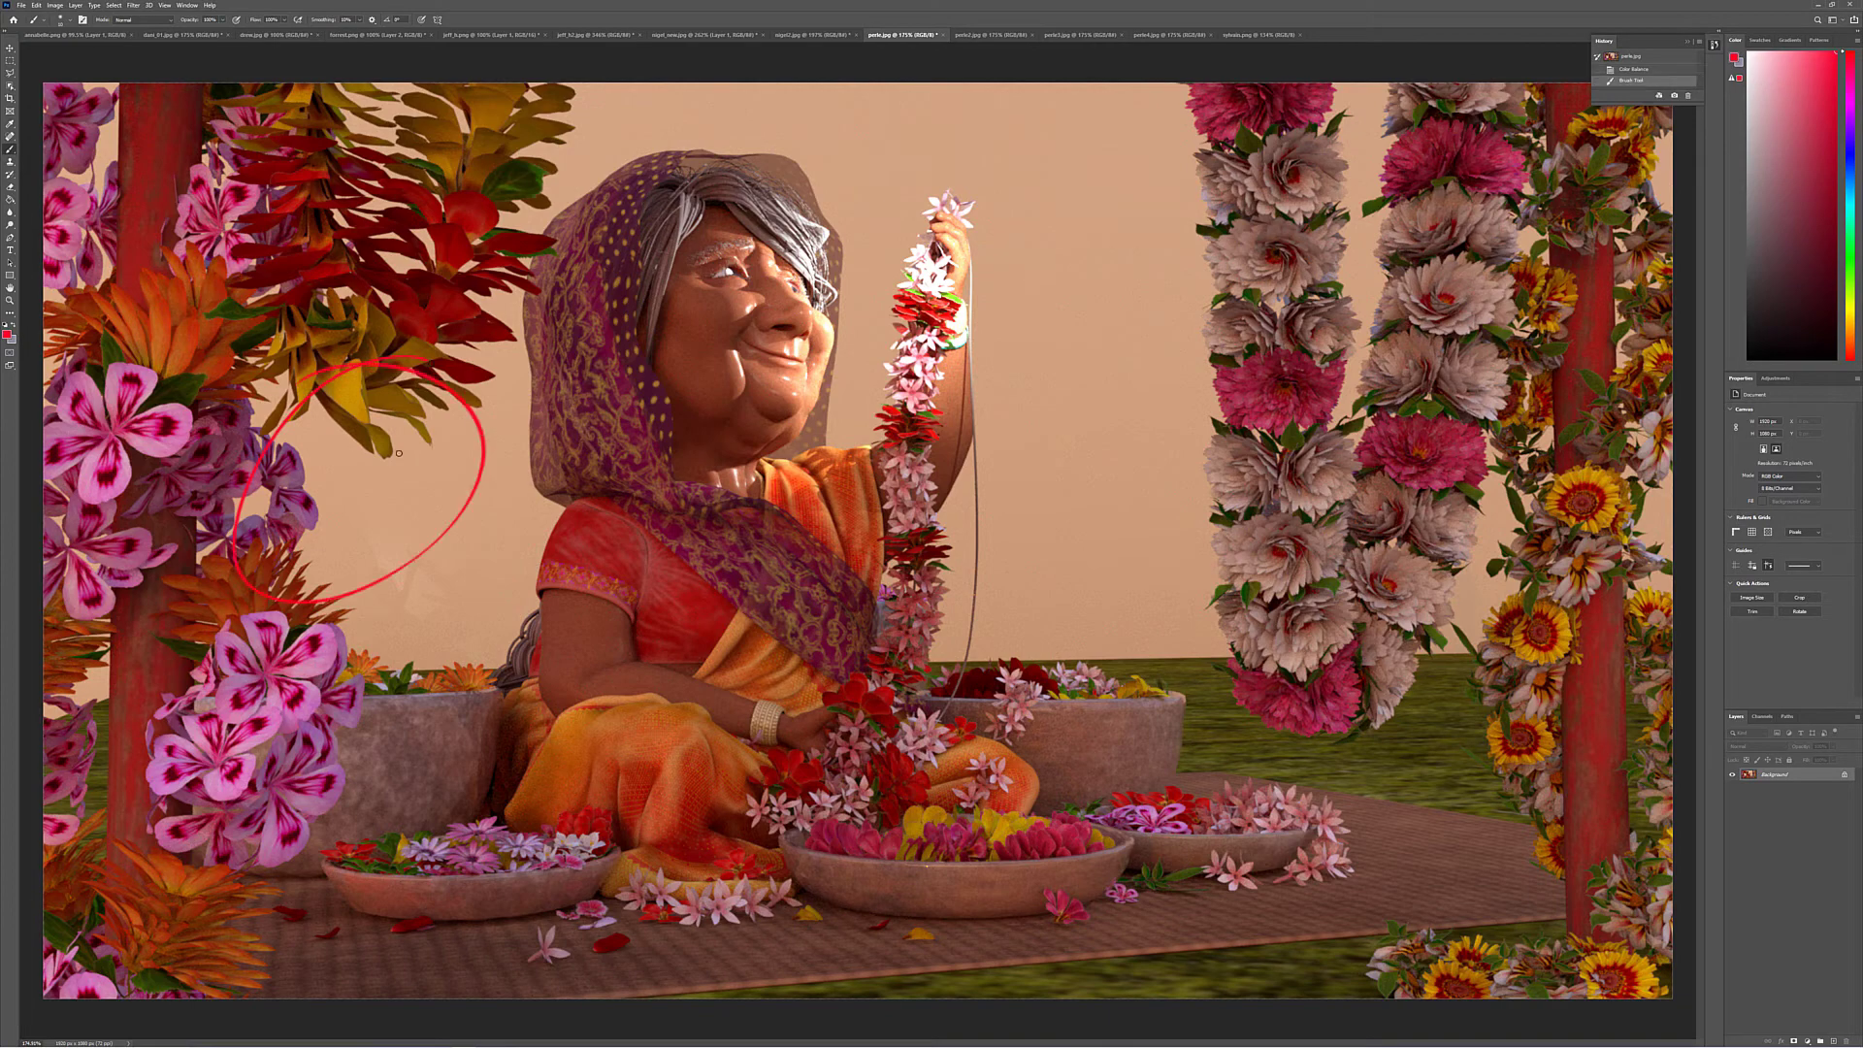
{"action": "key", "text": "ctrl+z"}
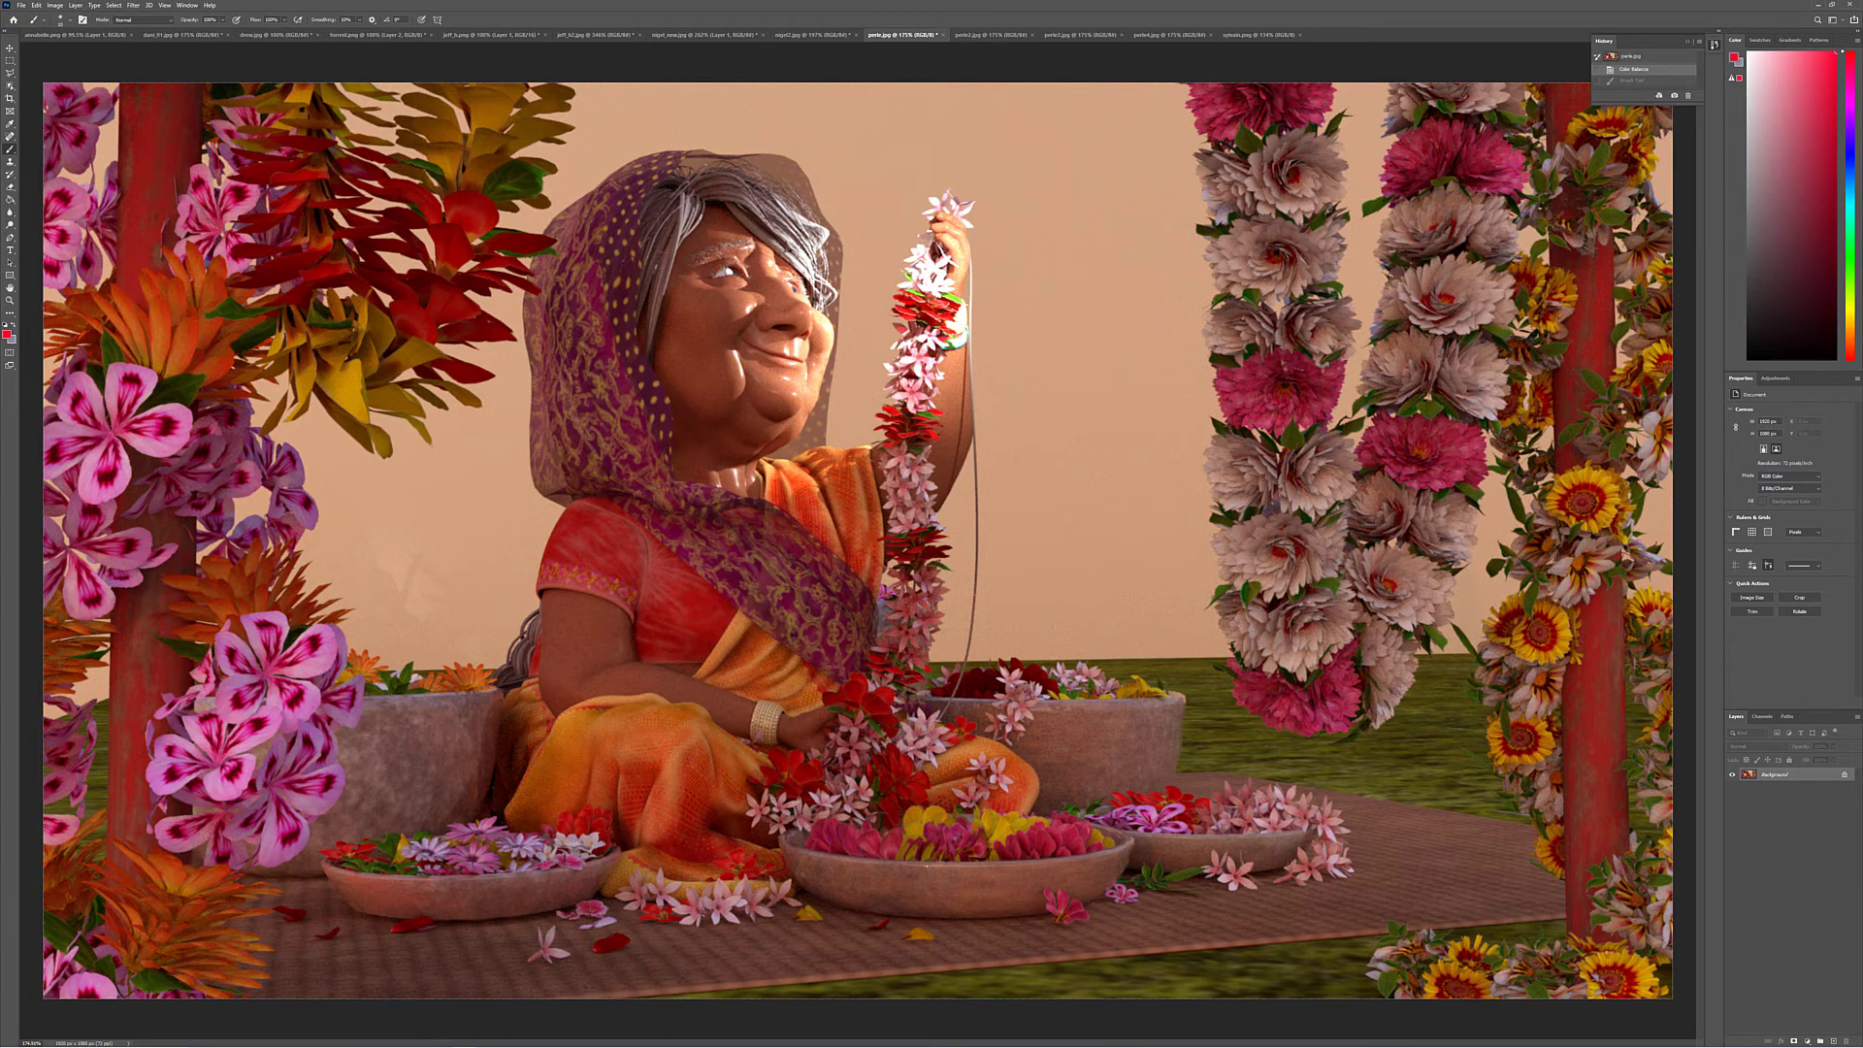
{"action": "mouse_move", "coordinate": [811, 133]}
{"action": "left_mouse_down"}
{"action": "mouse_move", "coordinate": [607, 200]}
{"action": "mouse_move", "coordinate": [675, 684]}
{"action": "mouse_move", "coordinate": [706, 819]}
{"action": "mouse_move", "coordinate": [934, 911]}
{"action": "mouse_move", "coordinate": [1107, 744]}
{"action": "mouse_move", "coordinate": [902, 227]}
{"action": "mouse_move", "coordinate": [825, 124]}
{"action": "left_mouse_up"}
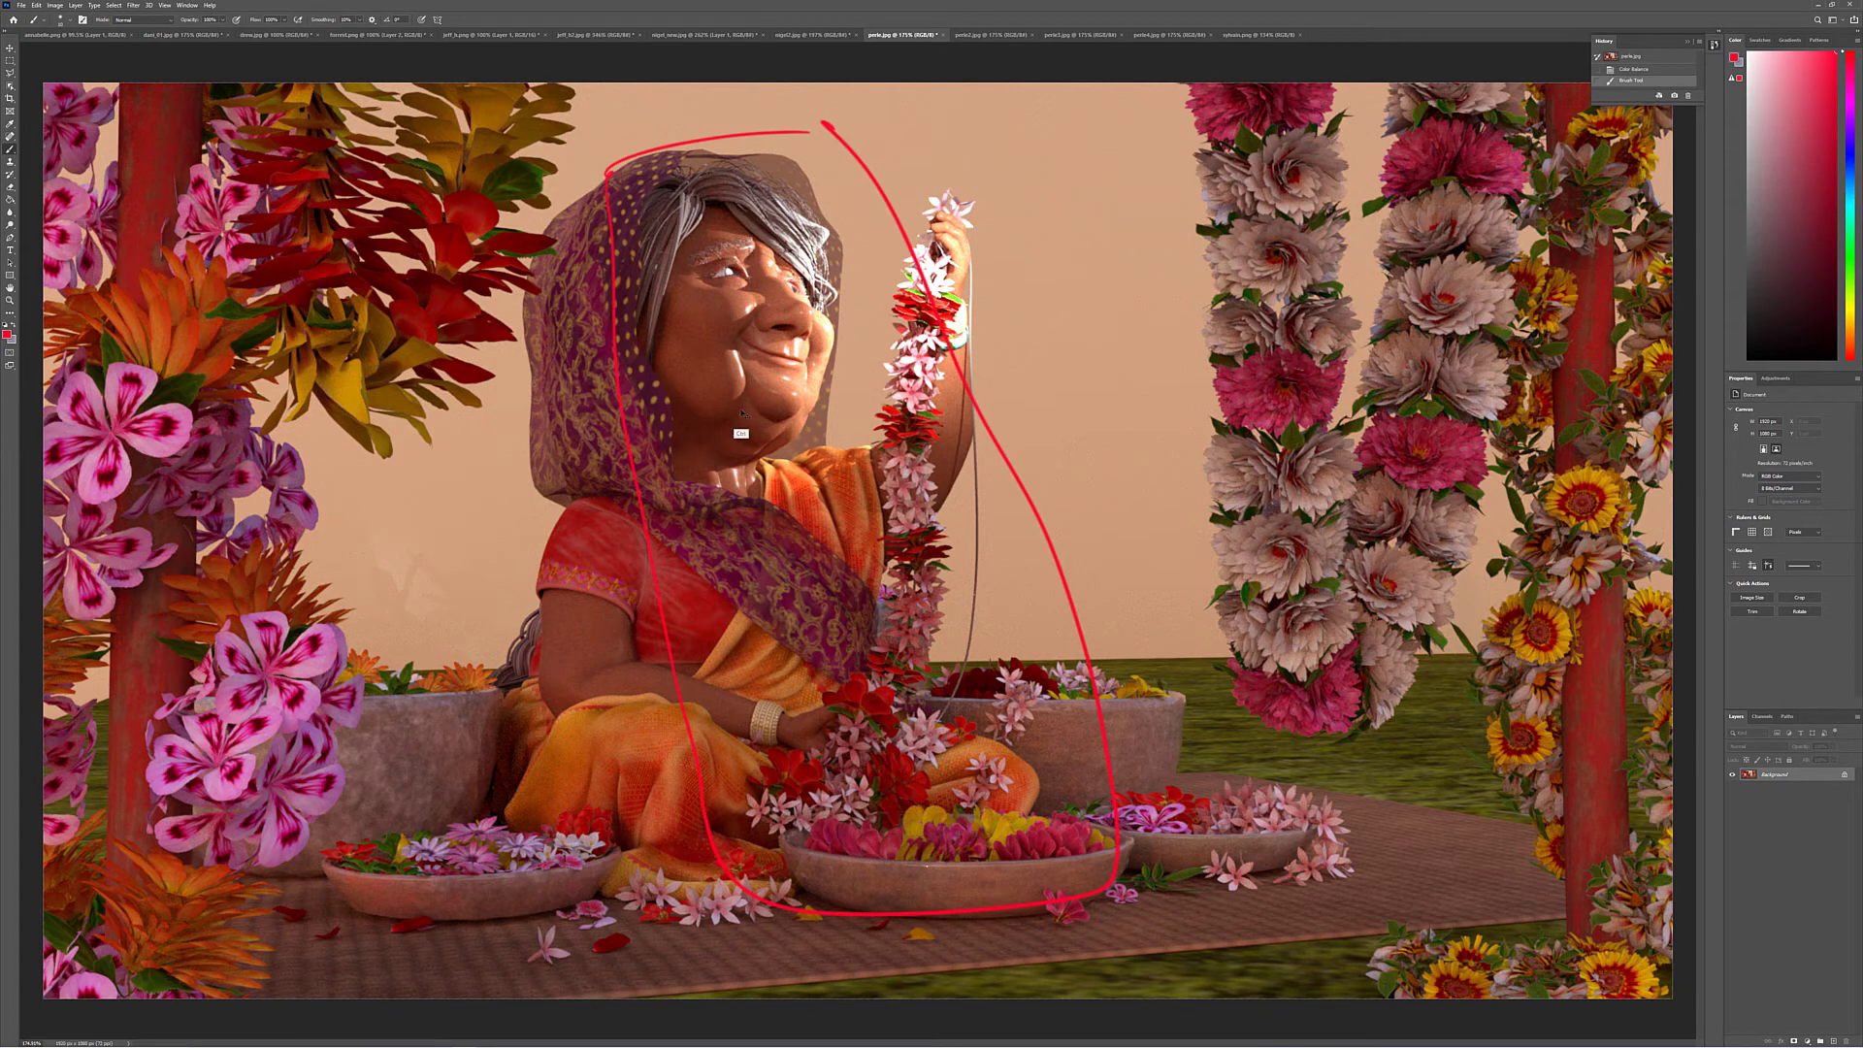
{"action": "key", "text": "ctrl+z"}
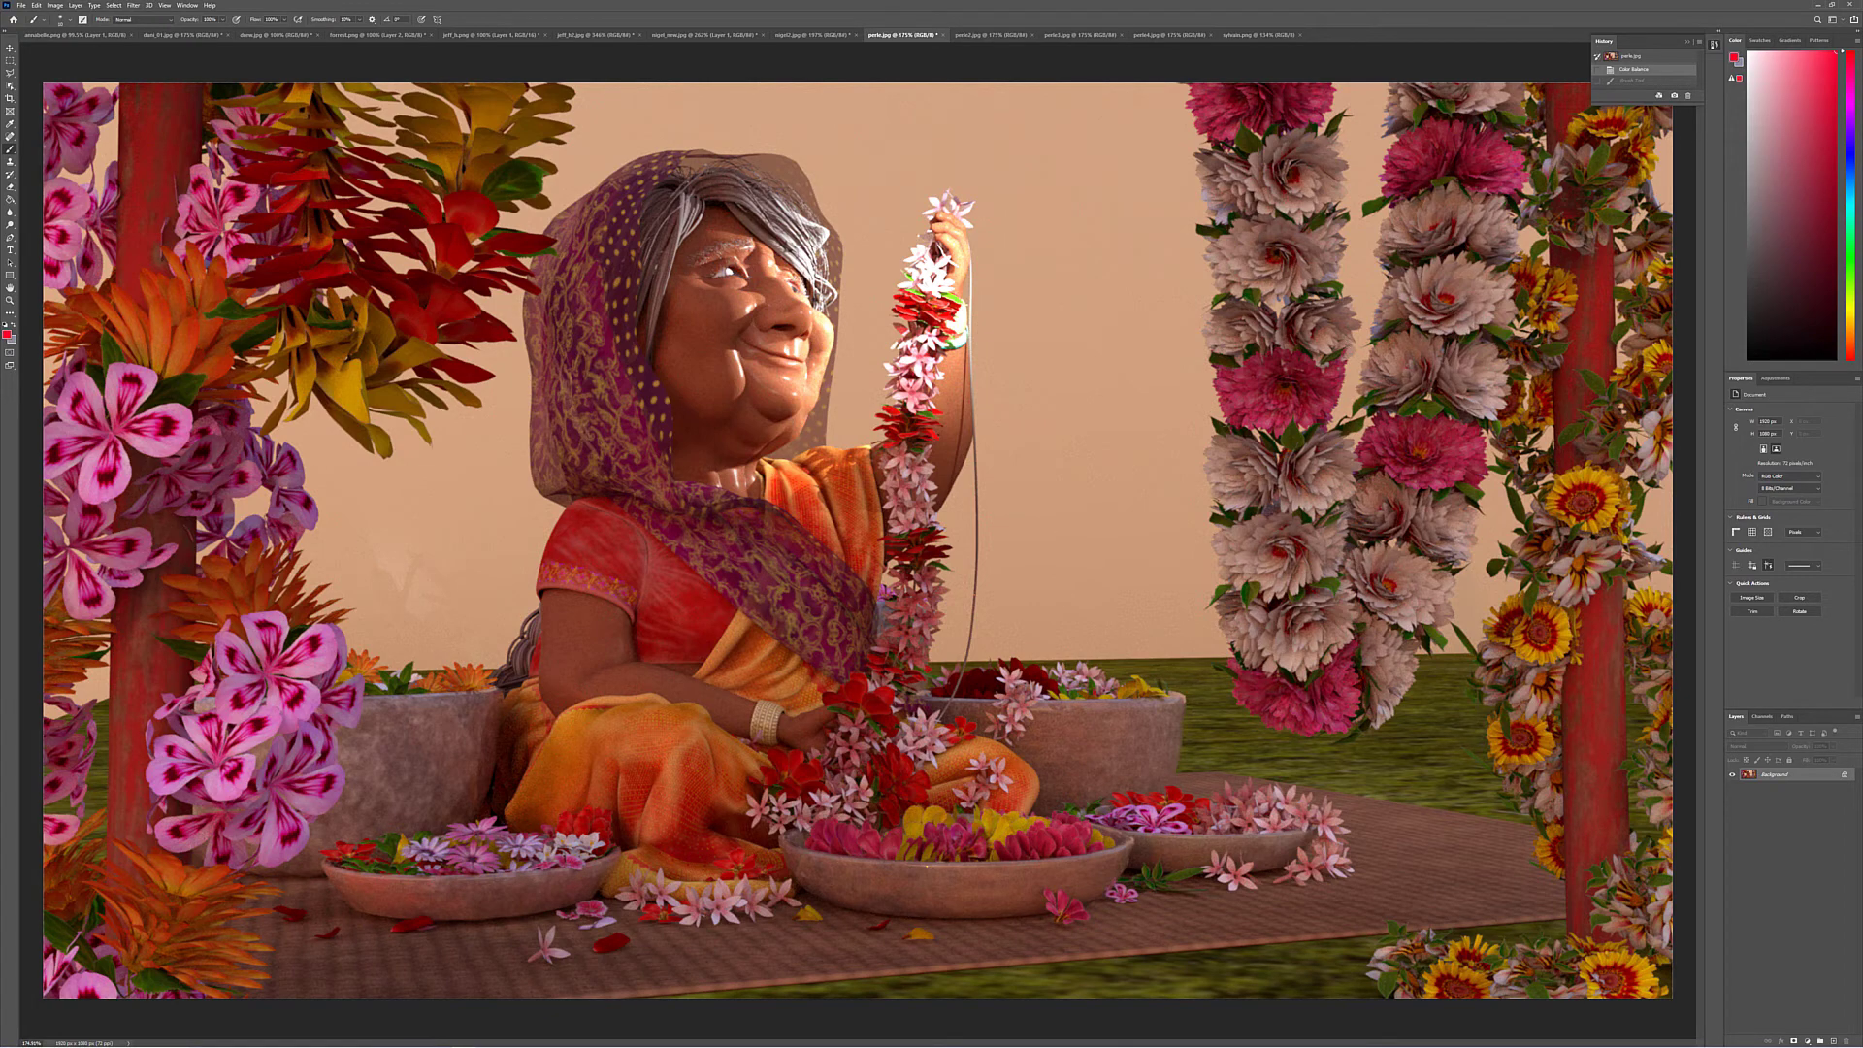
Paint a short red stroke between the white garlands and a red line along the grass horizon, undoing the stroke on the wall
{"action": "left_click_drag", "start_coordinate": [1364, 159], "coordinate": [1335, 185]}
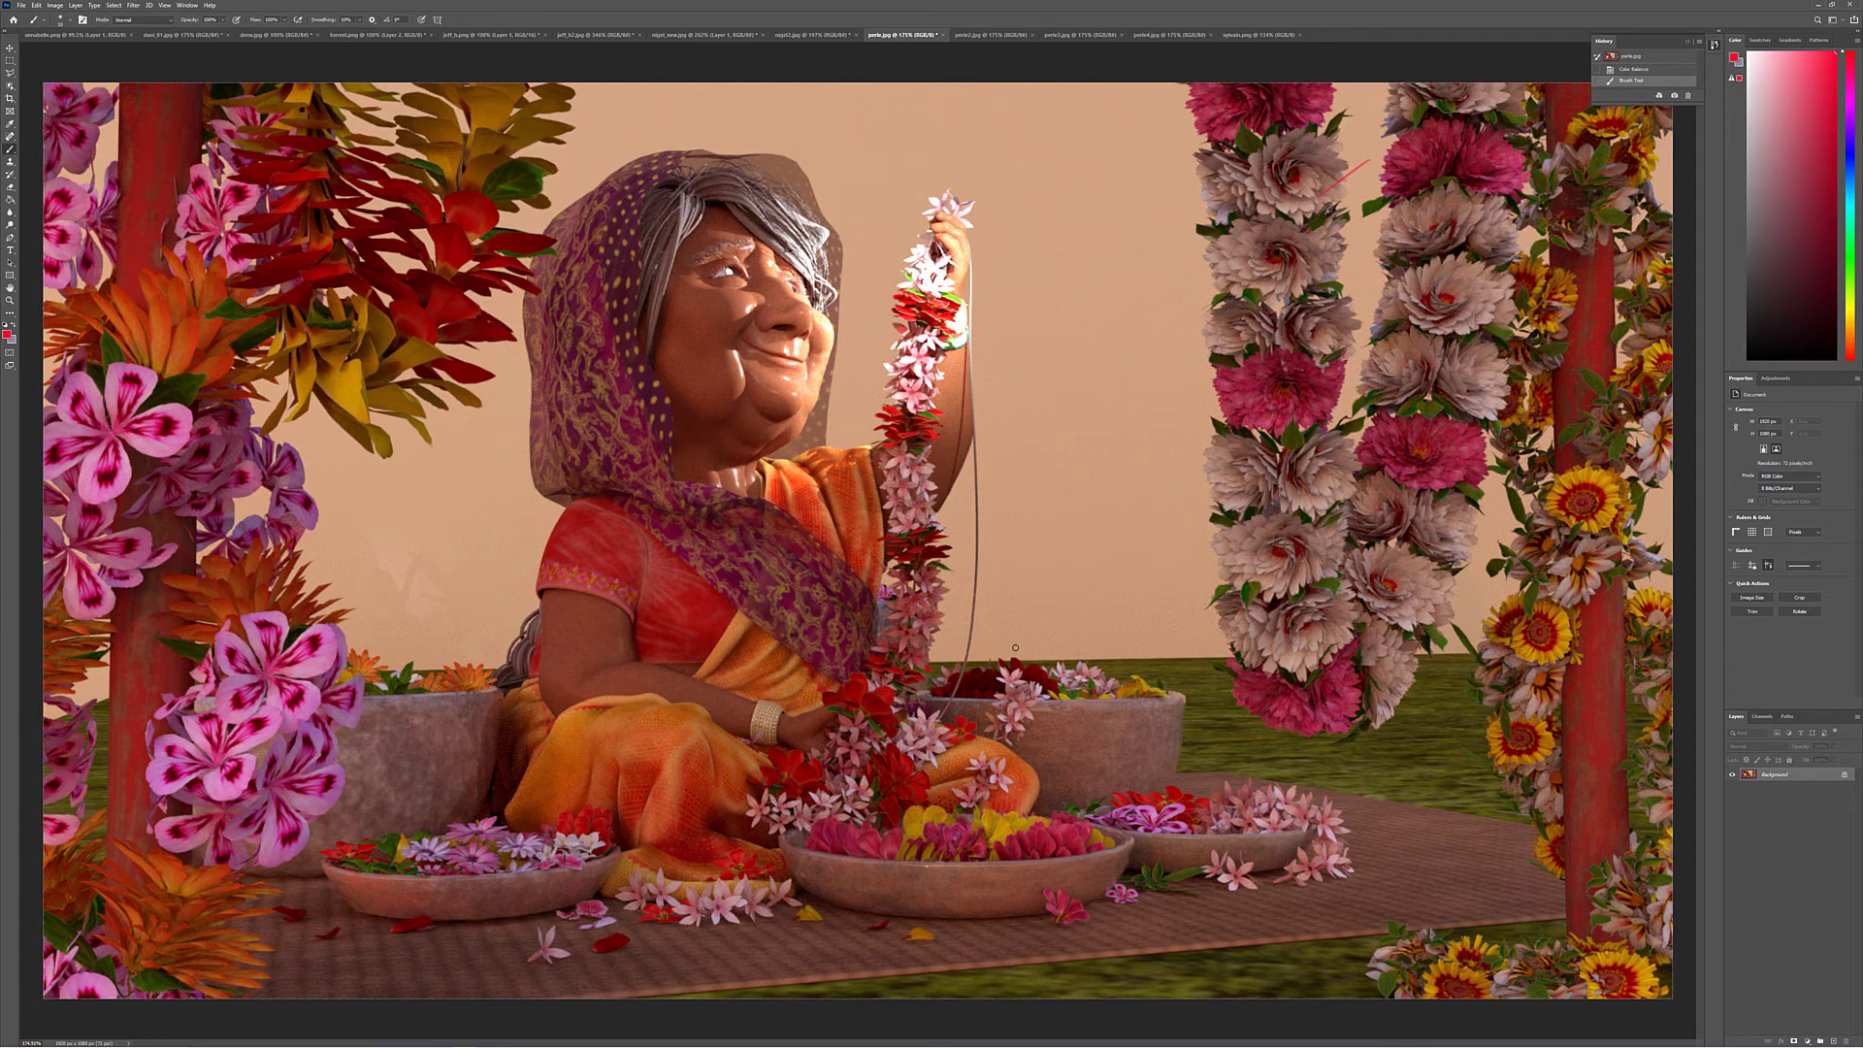
{"action": "left_click_drag", "start_coordinate": [990, 653], "coordinate": [1178, 648]}
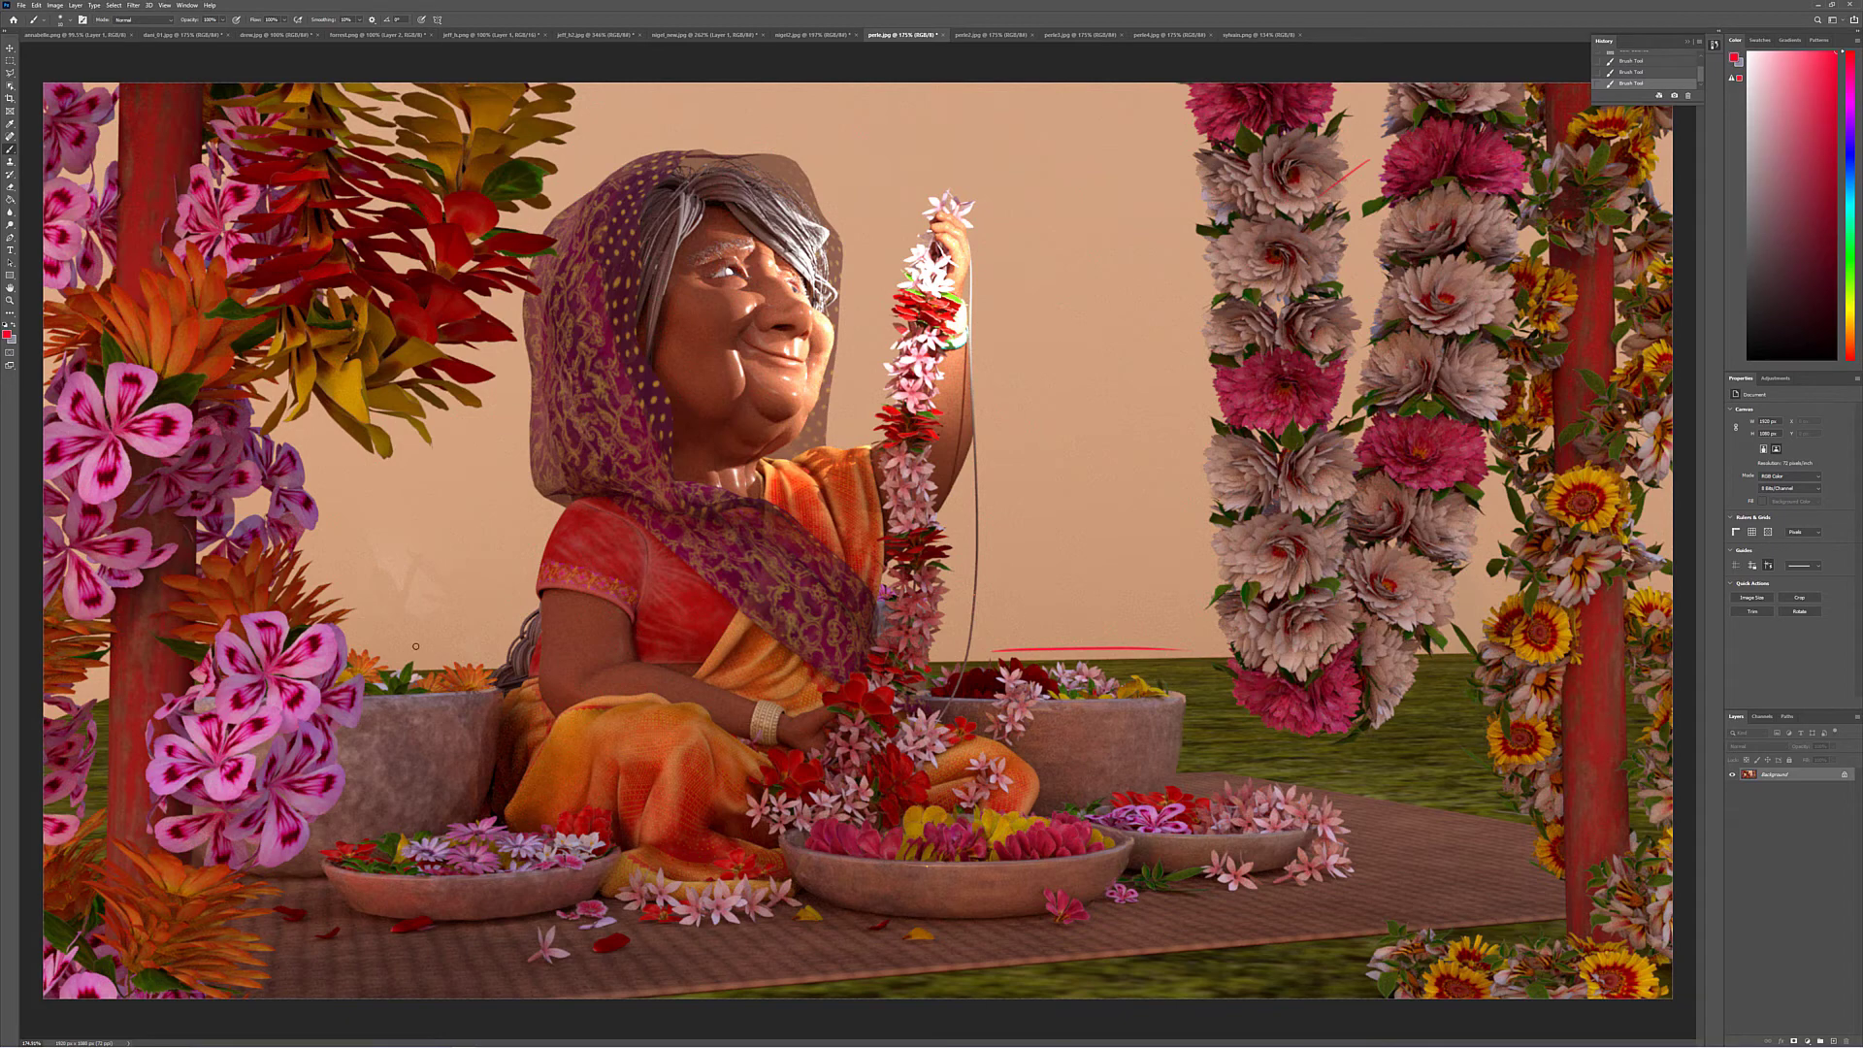
{"action": "mouse_move", "coordinate": [473, 529]}
{"action": "left_mouse_down"}
{"action": "mouse_move", "coordinate": [462, 510]}
{"action": "mouse_move", "coordinate": [370, 500]}
{"action": "left_mouse_up"}
{"action": "key", "text": "ctrl+z"}
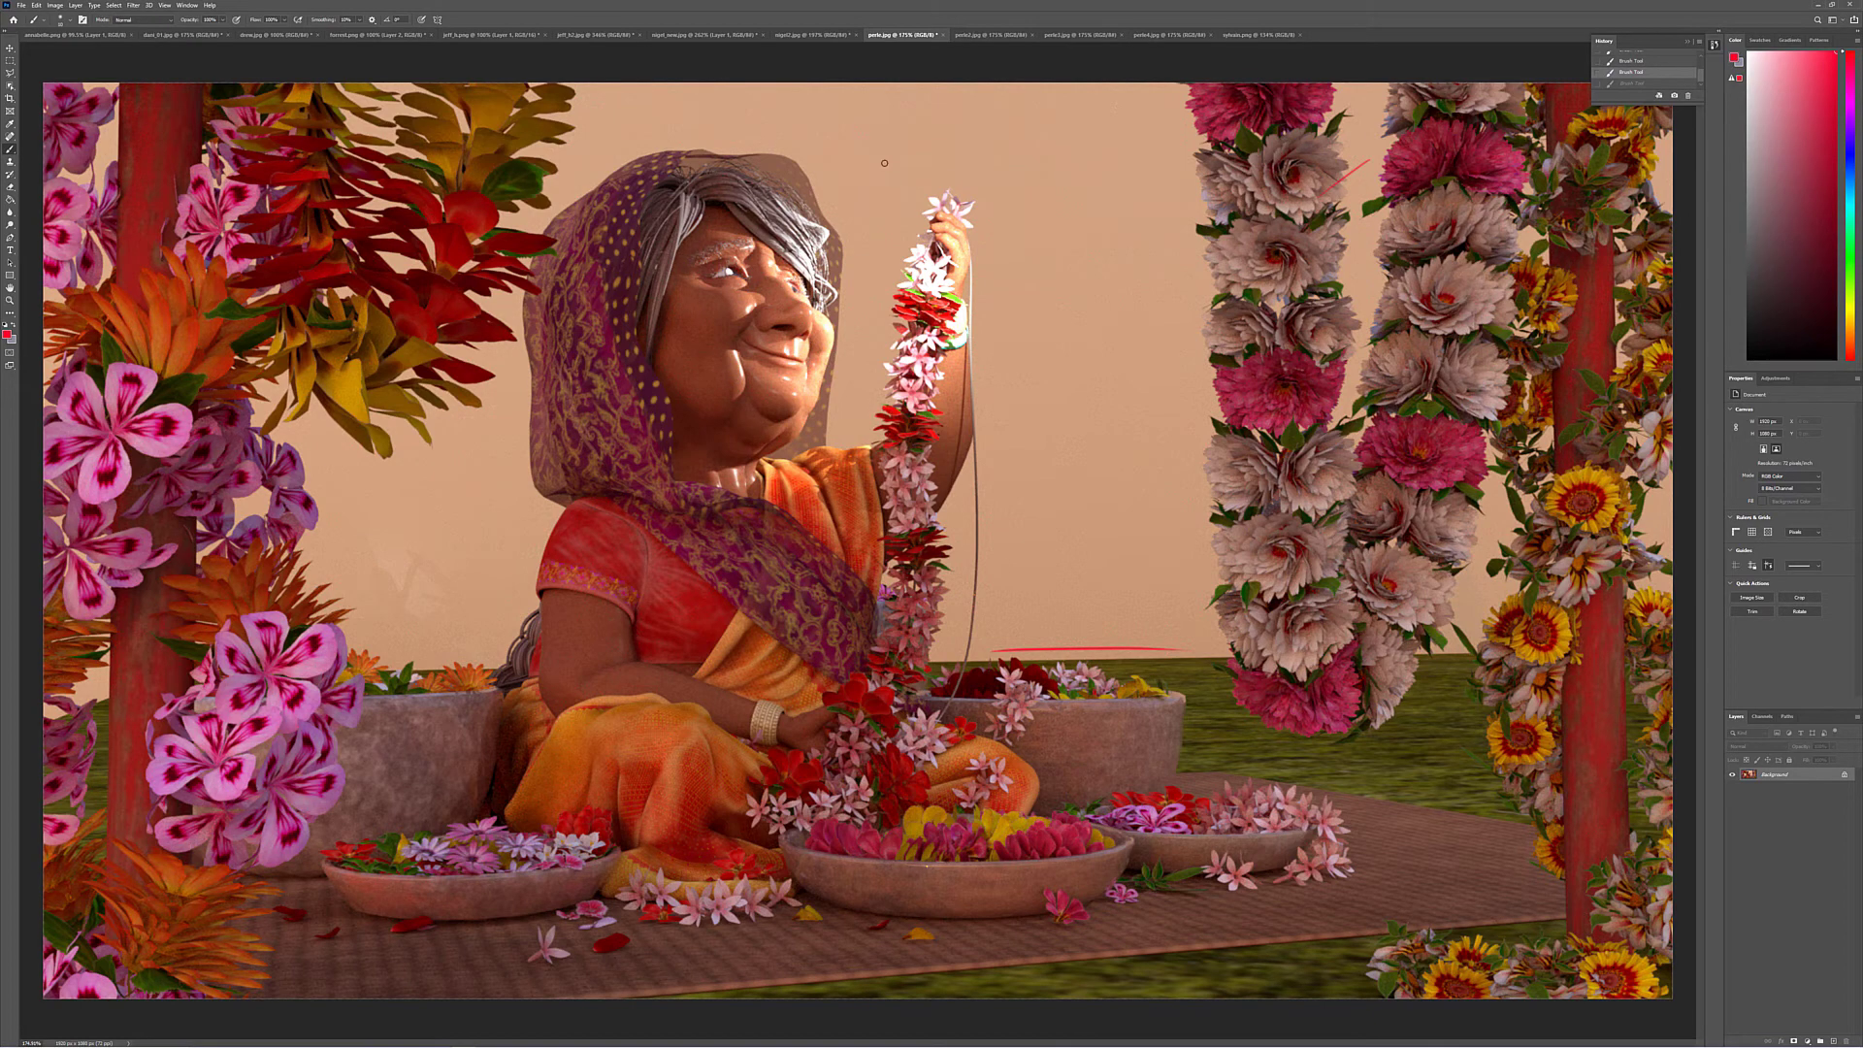
In the render of the girl sitting on a box, select the head area and shift its midtones towards cyan with Color Balance
{"action": "left_click", "coordinate": [985, 35]}
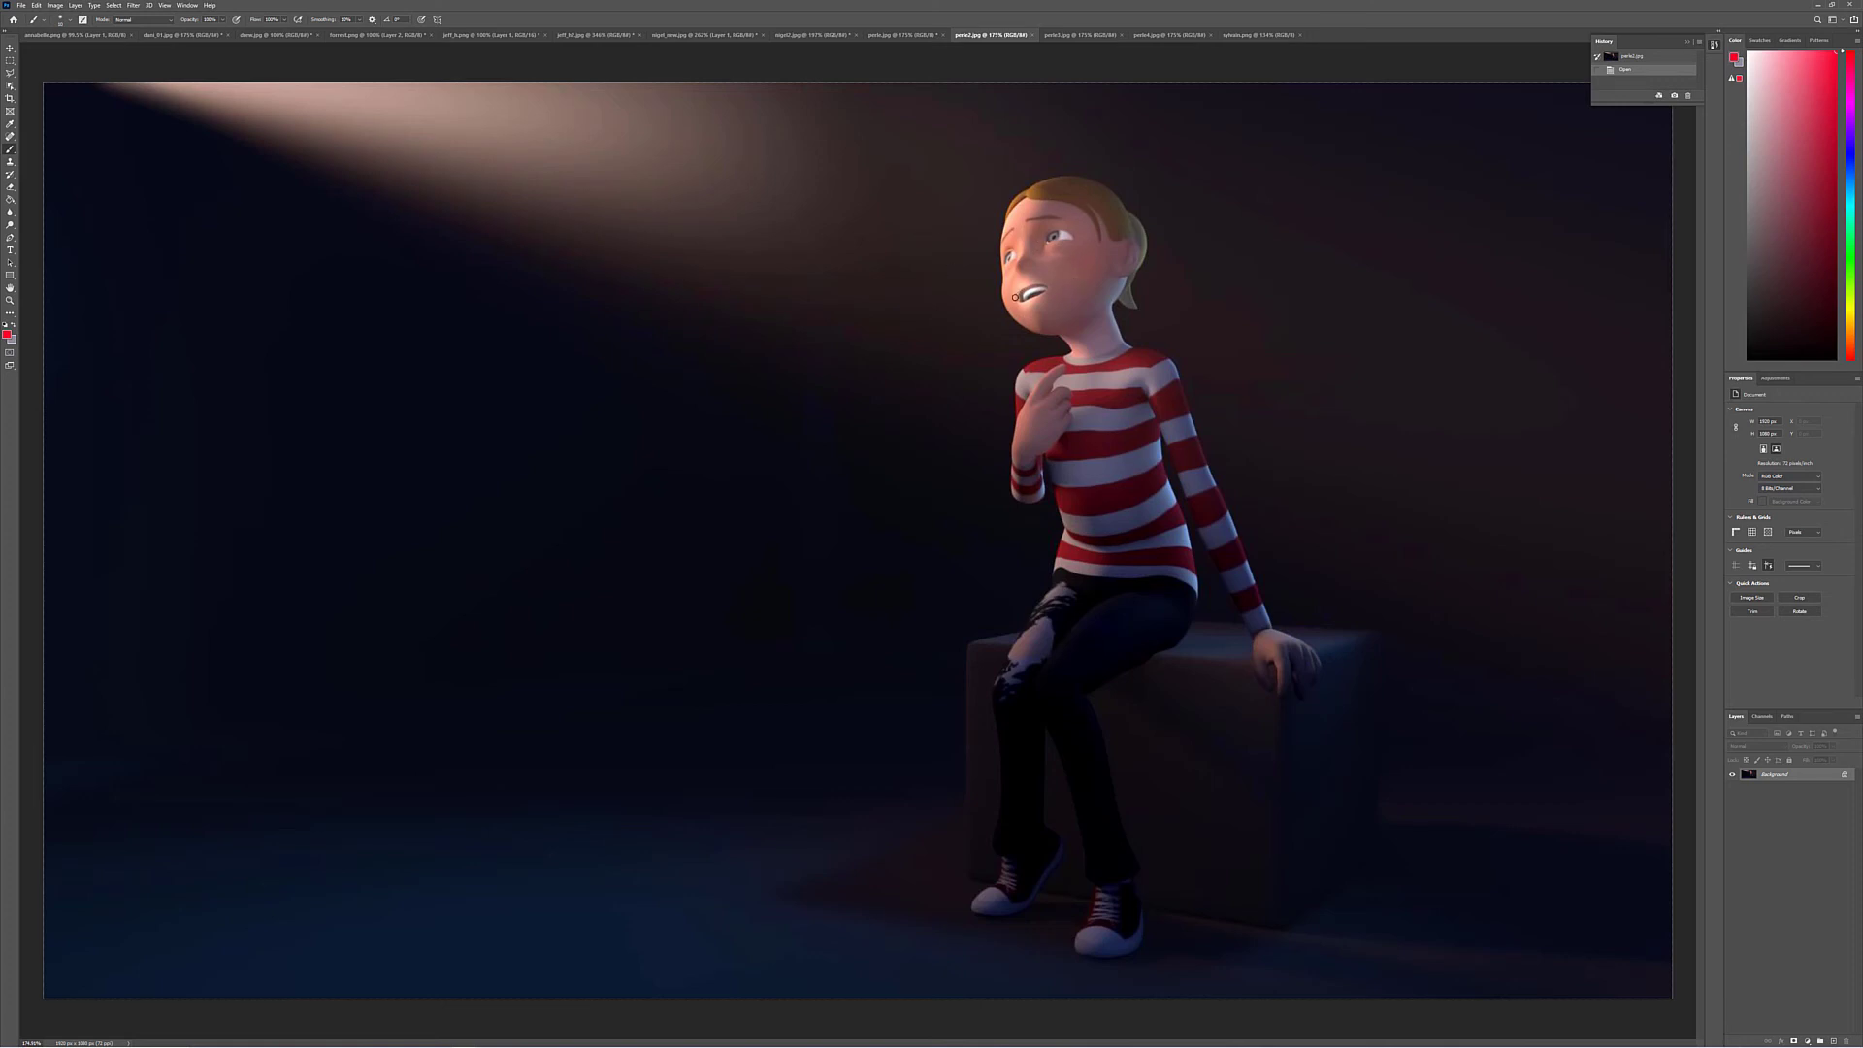
{"action": "left_click", "coordinate": [9, 60]}
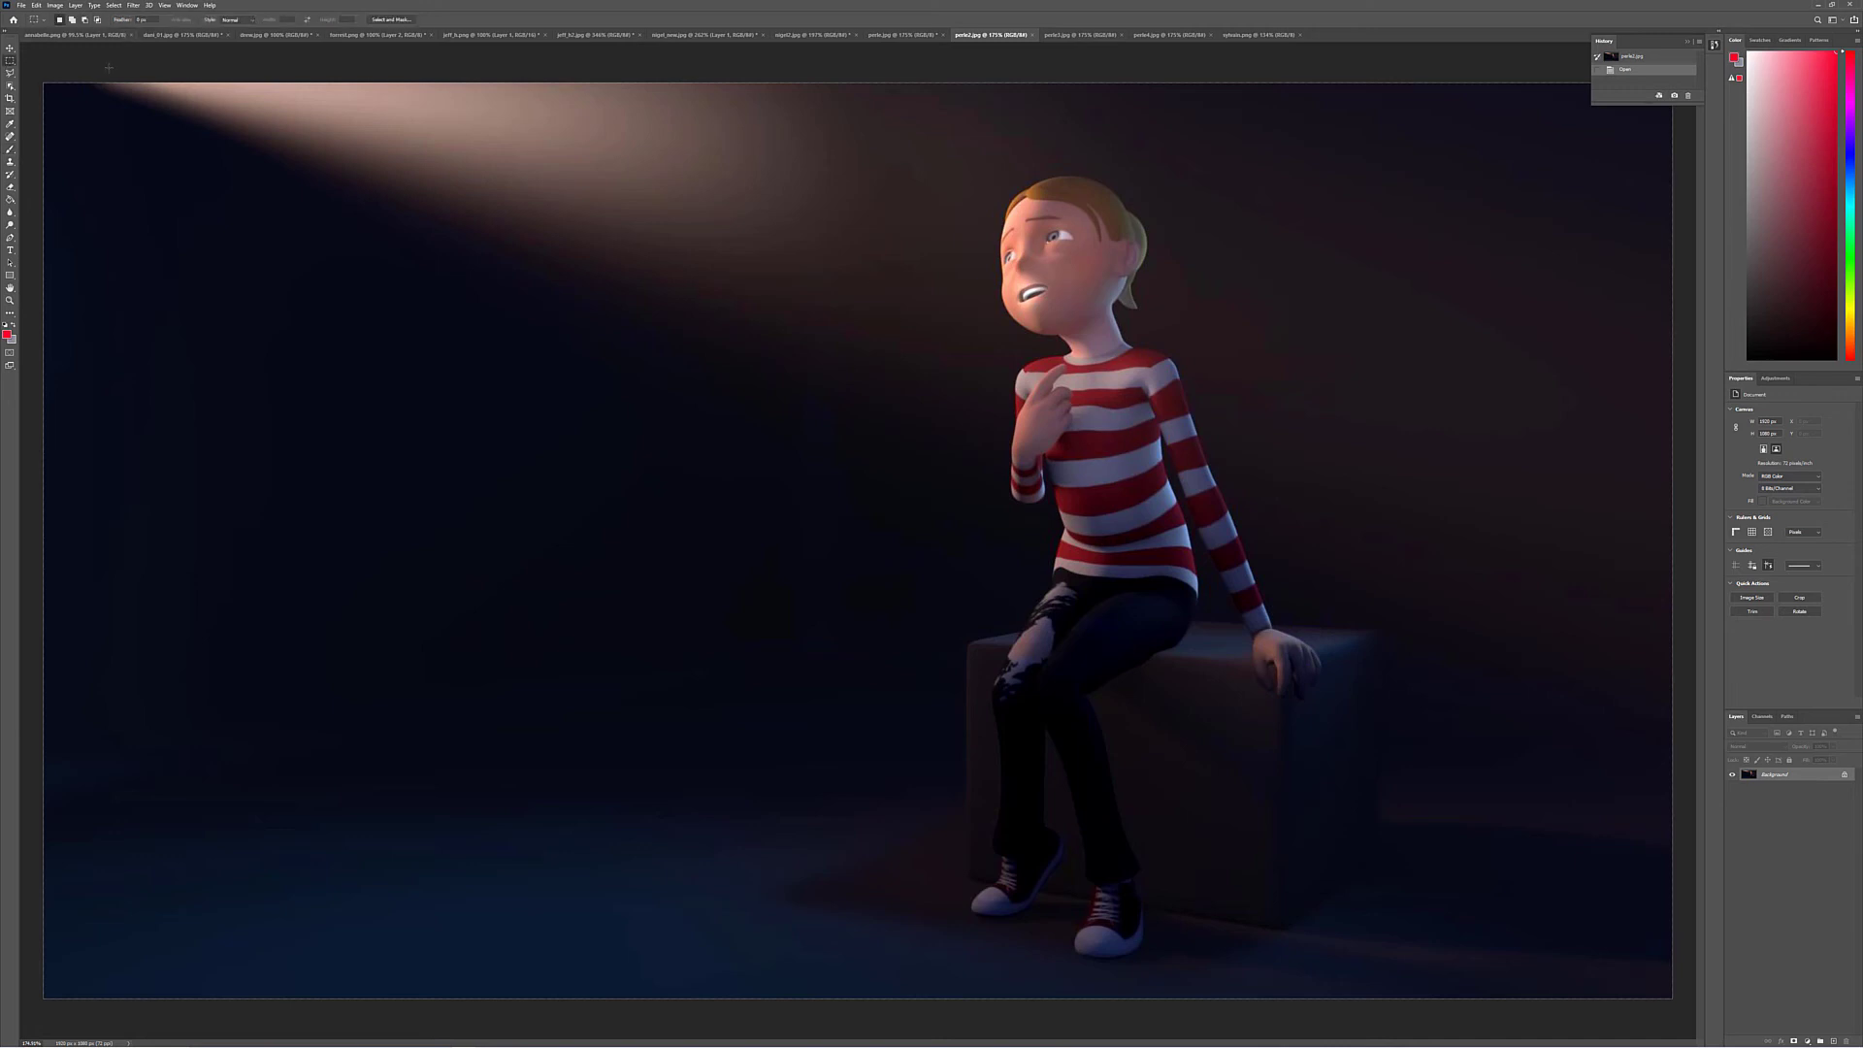
{"action": "left_click_drag", "start_coordinate": [946, 162], "coordinate": [1207, 392]}
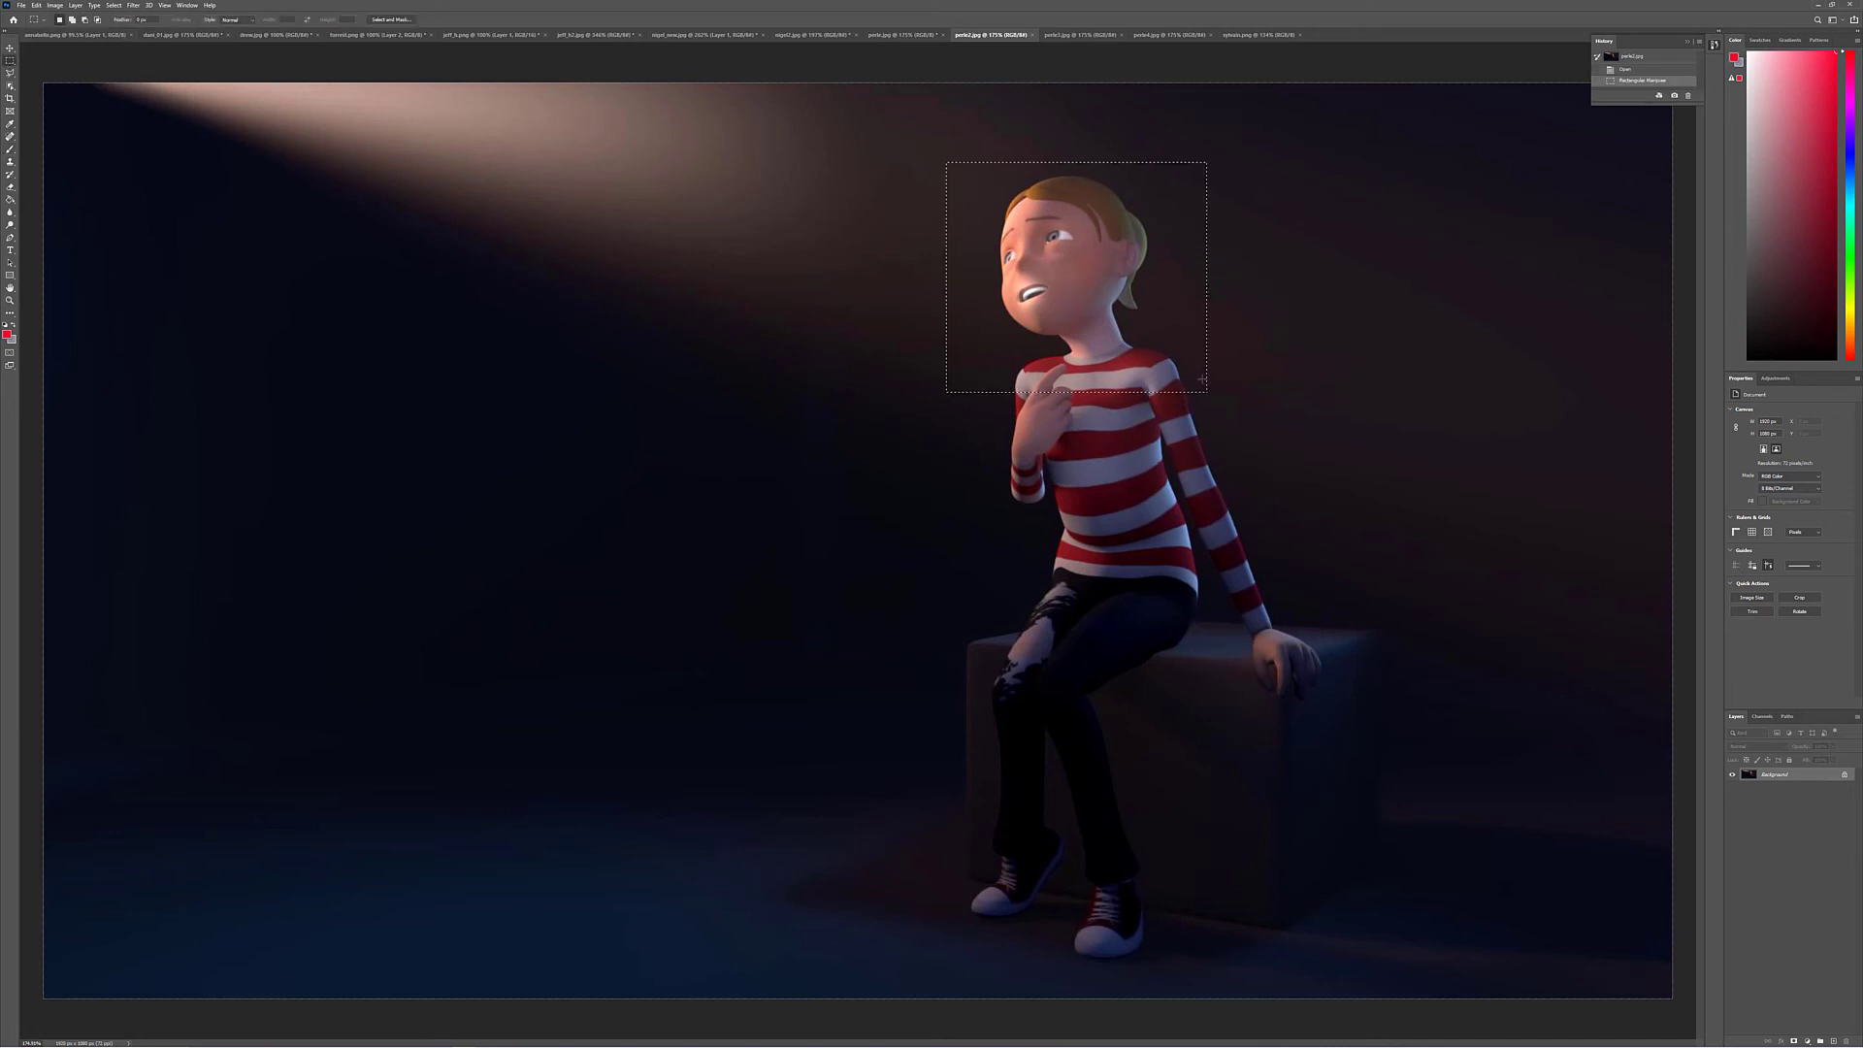
{"action": "key", "text": "ctrl+b"}
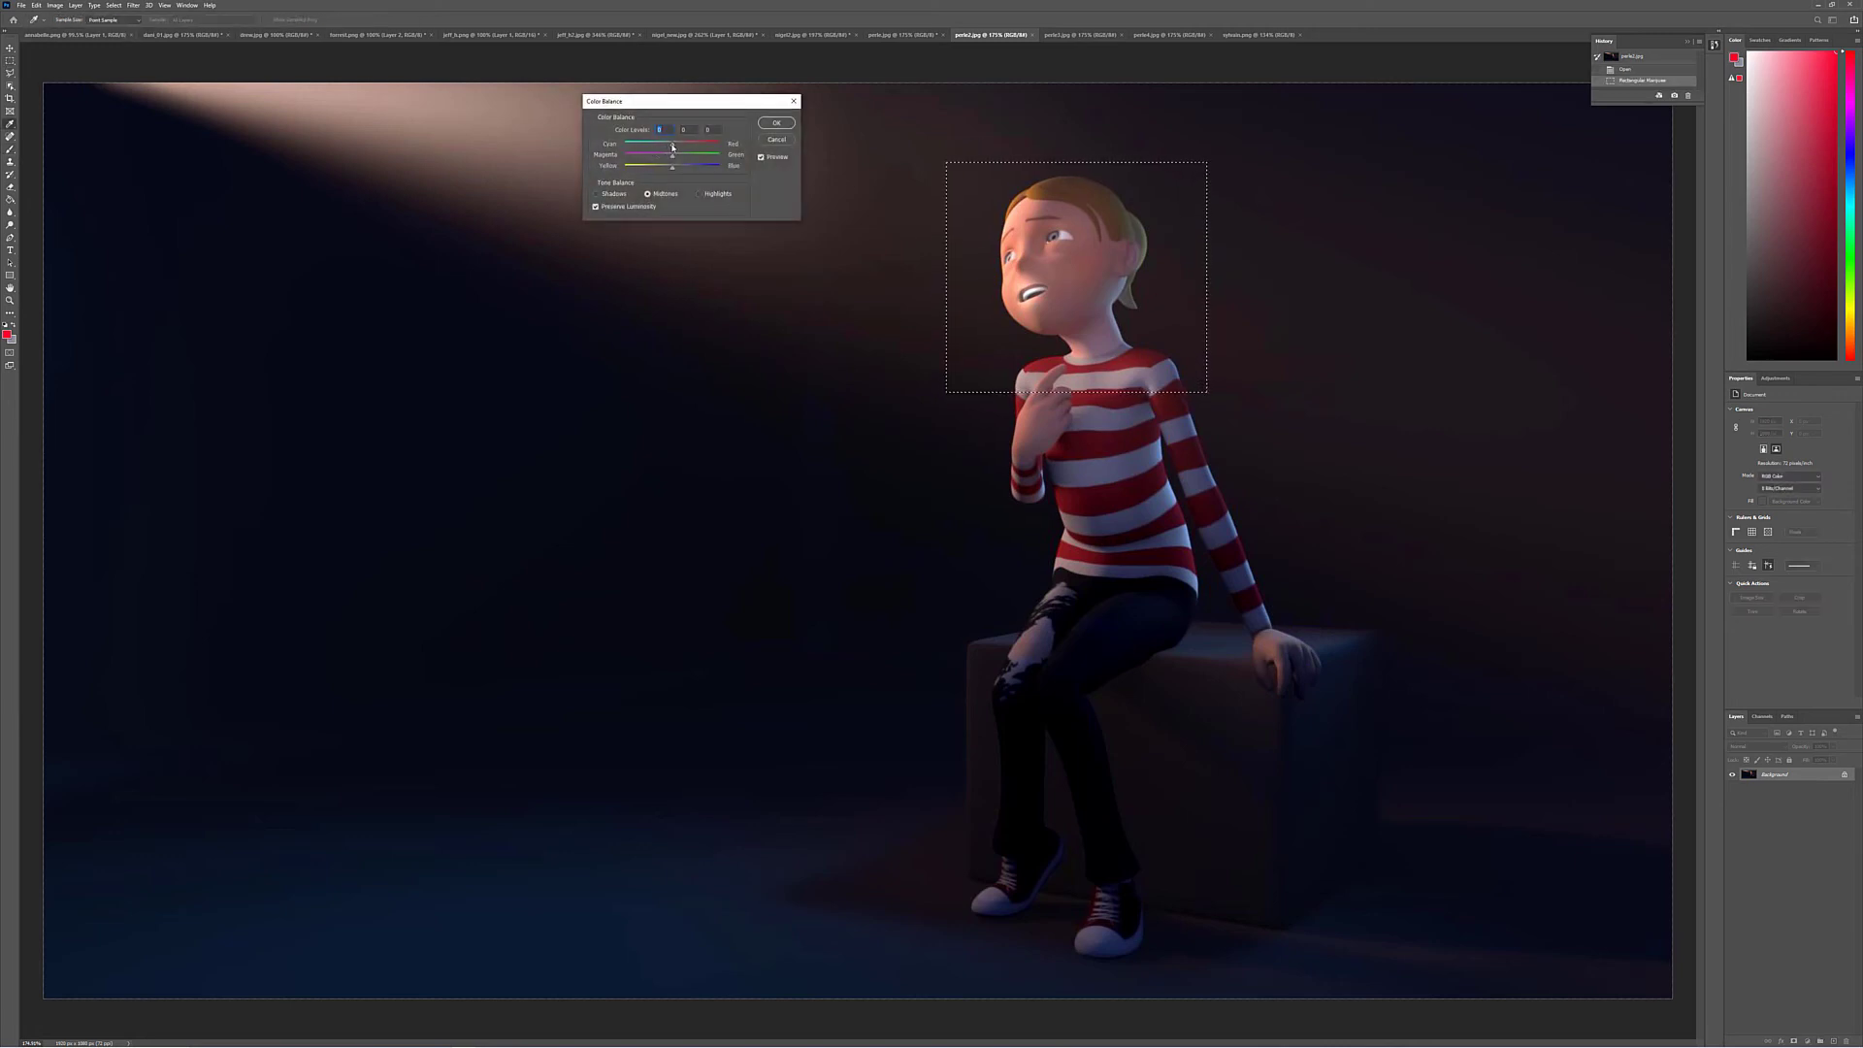
{"action": "mouse_move", "coordinate": [667, 146]}
{"action": "left_mouse_down"}
{"action": "mouse_move", "coordinate": [673, 170]}
{"action": "mouse_move", "coordinate": [667, 150]}
{"action": "left_mouse_up"}
{"action": "type", "text": "-18"}
{"action": "left_click_drag", "start_coordinate": [662, 147], "coordinate": [667, 144]}
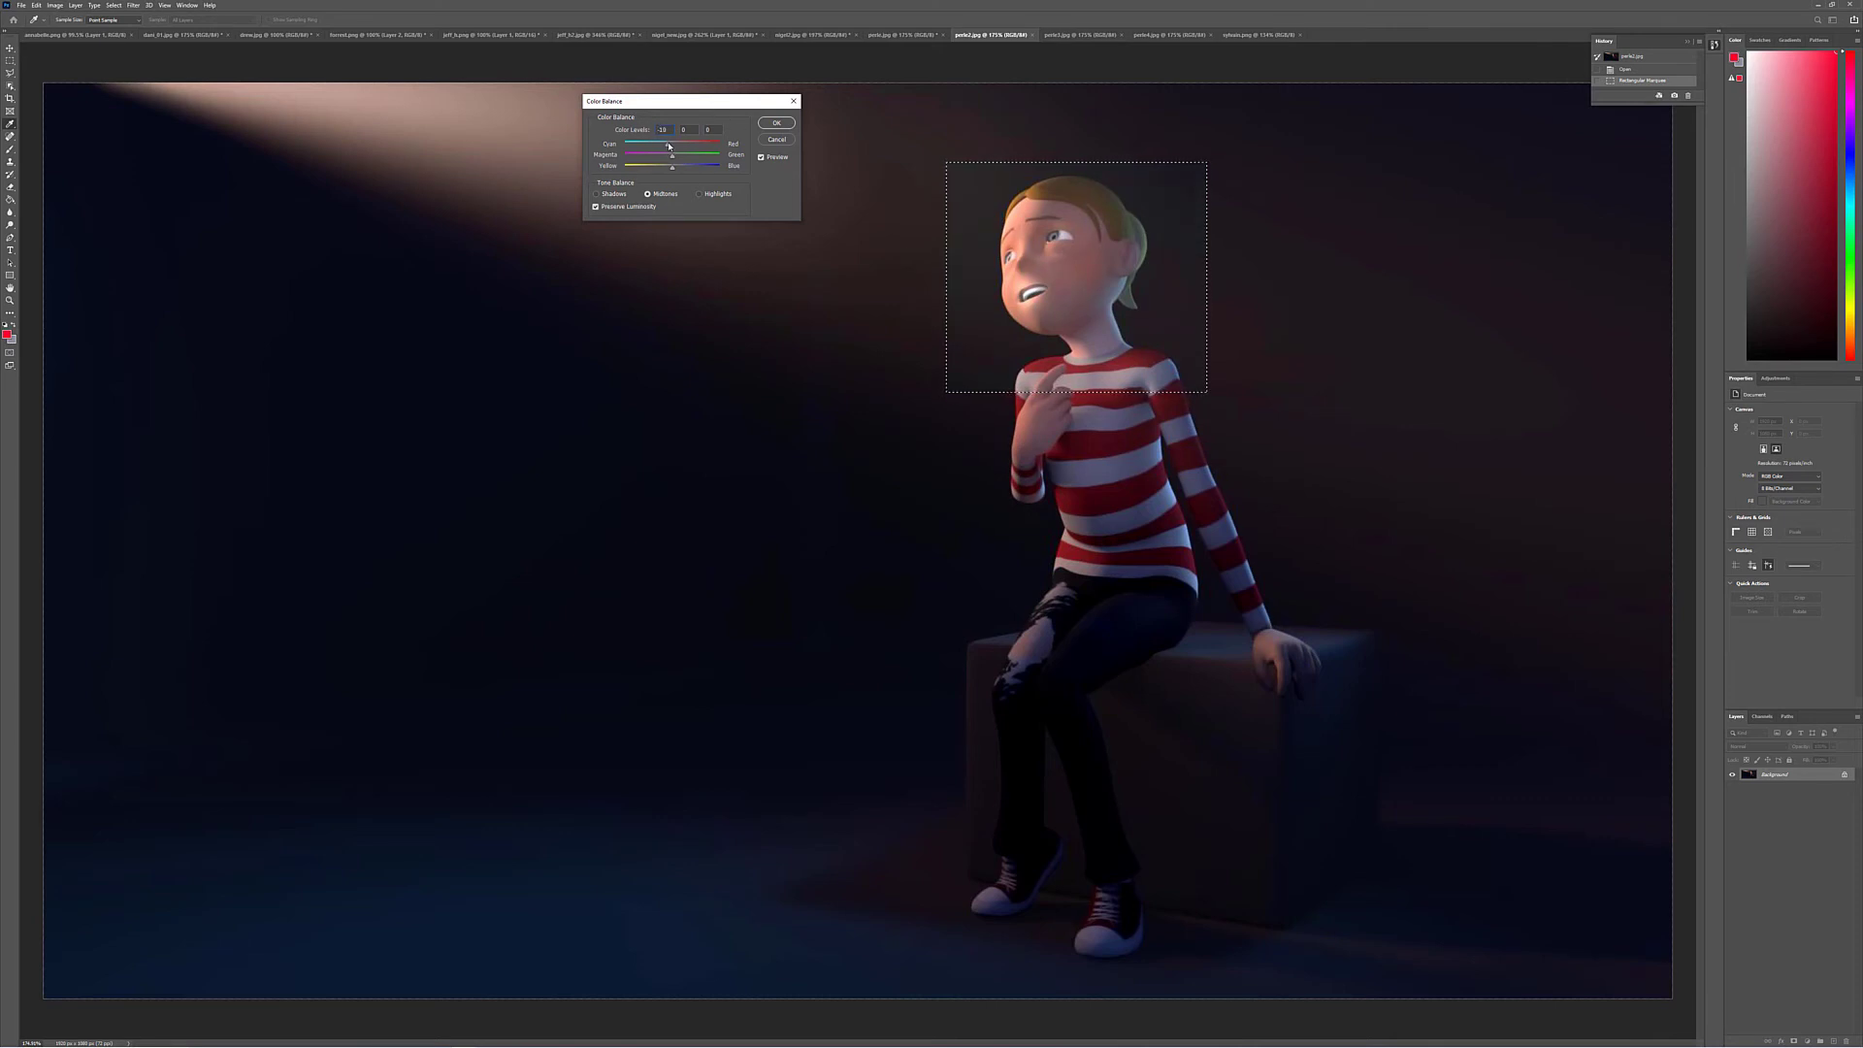
{"action": "left_click", "coordinate": [776, 122]}
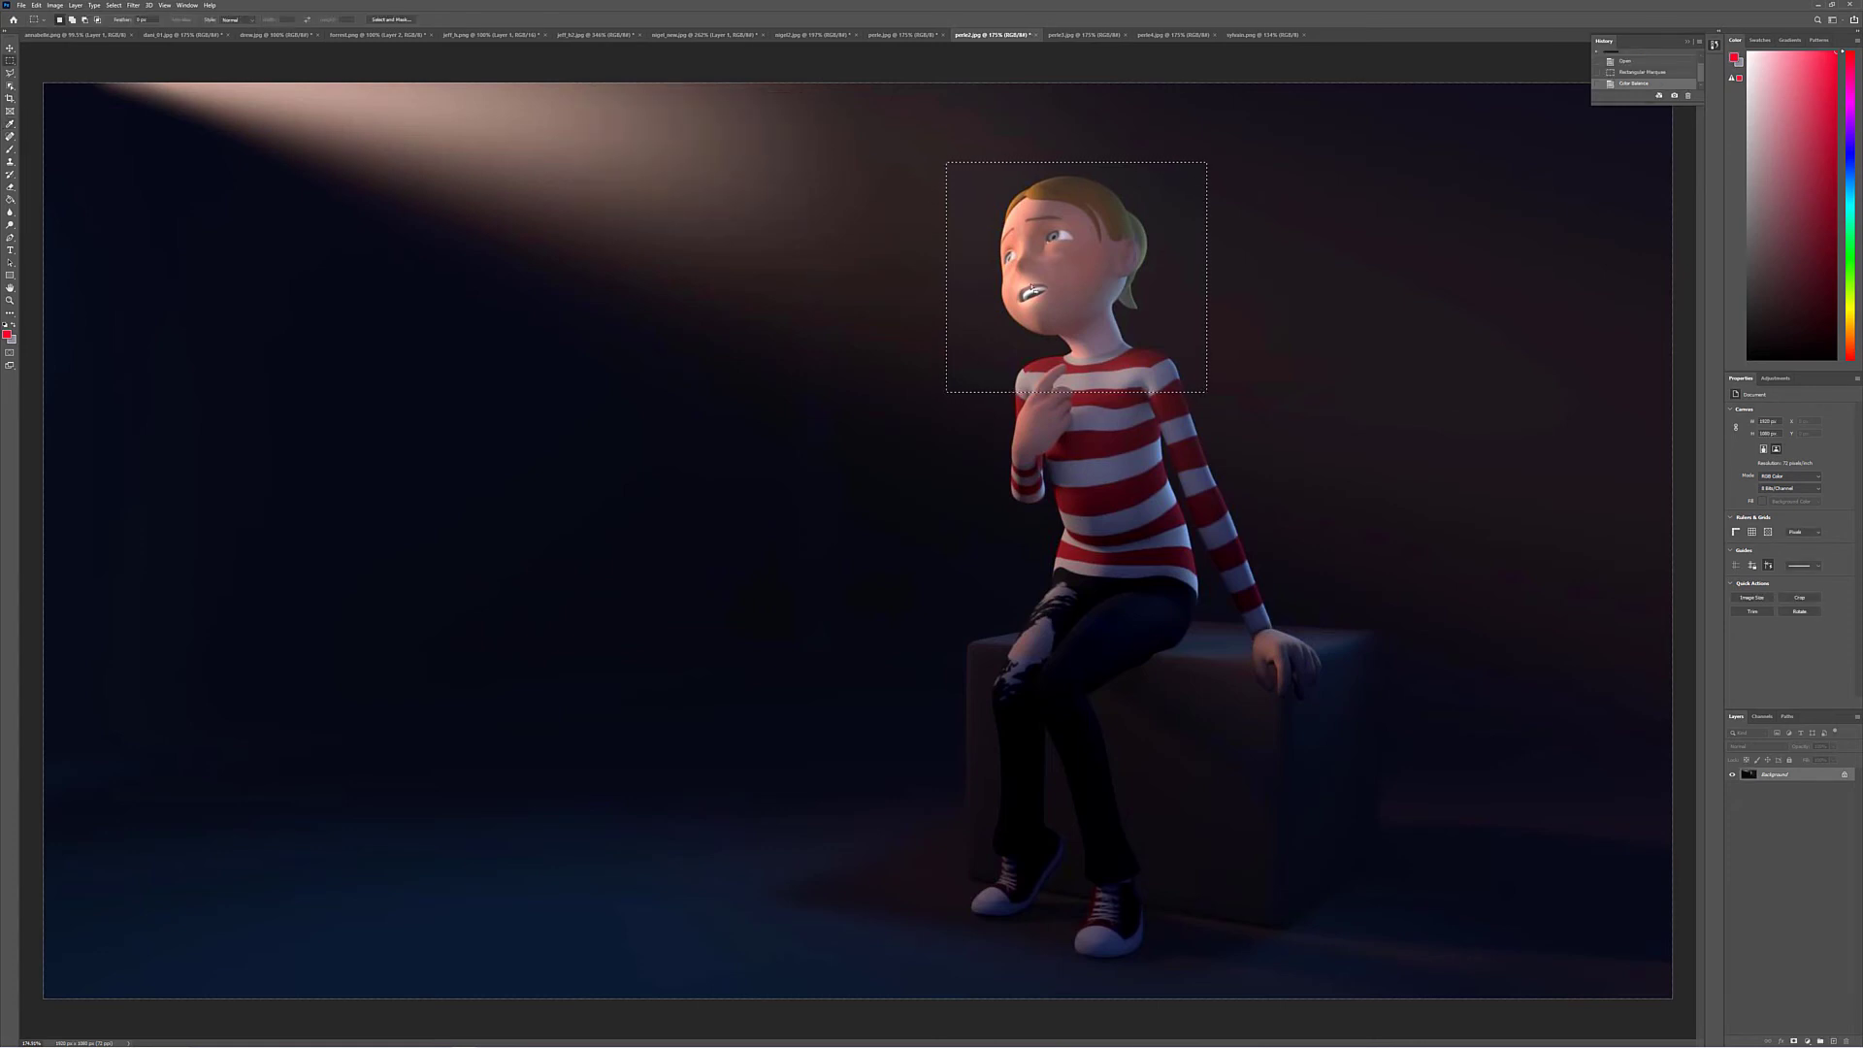
Deselect the head area, compare the correction through the history, and revert to the Open state with the Brush tool active
{"action": "key", "text": "ctrl+d"}
{"action": "left_click", "coordinate": [1639, 61]}
{"action": "scroll", "coordinate": [1645, 70], "scroll_direction": "up", "scroll_amount": 2}
{"action": "left_click", "coordinate": [1649, 70]}
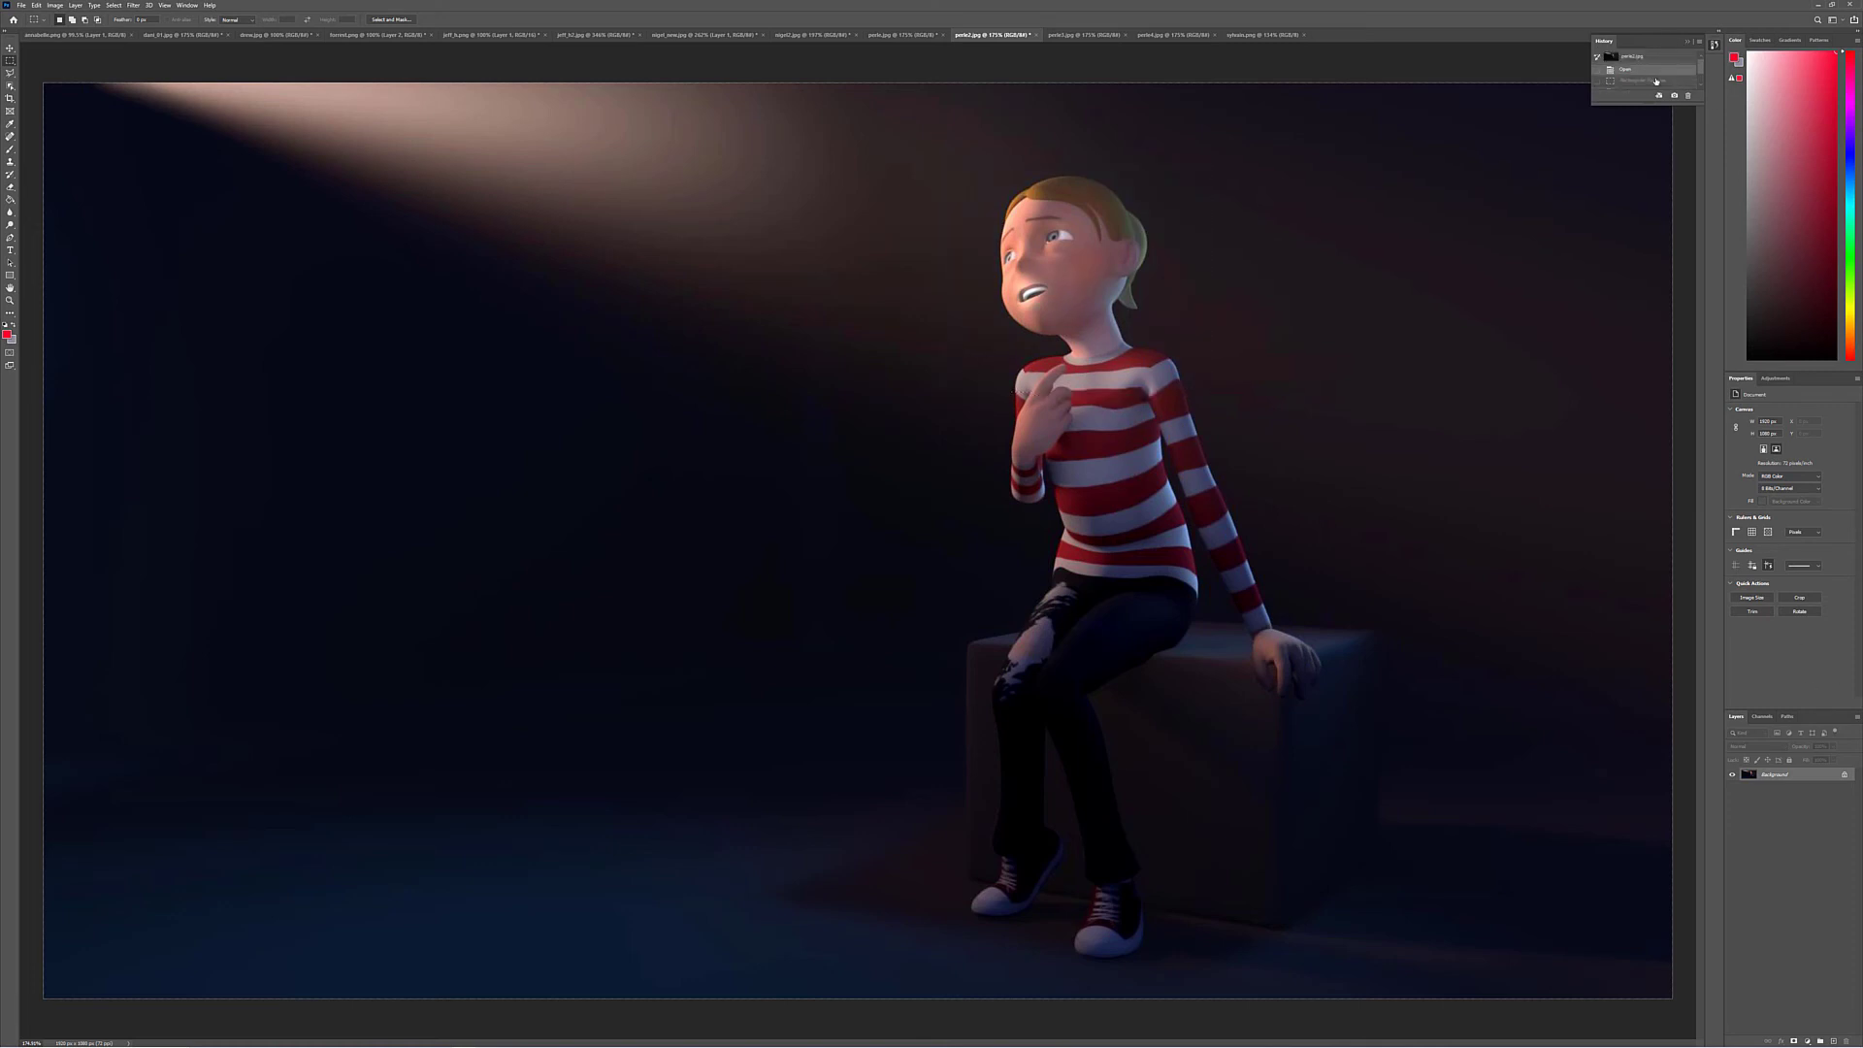
{"action": "scroll", "coordinate": [1654, 83], "scroll_direction": "down", "scroll_amount": 2}
{"action": "scroll", "coordinate": [1652, 84], "scroll_direction": "up", "scroll_amount": 2}
{"action": "left_click", "coordinate": [1648, 70]}
{"action": "key", "text": "b"}
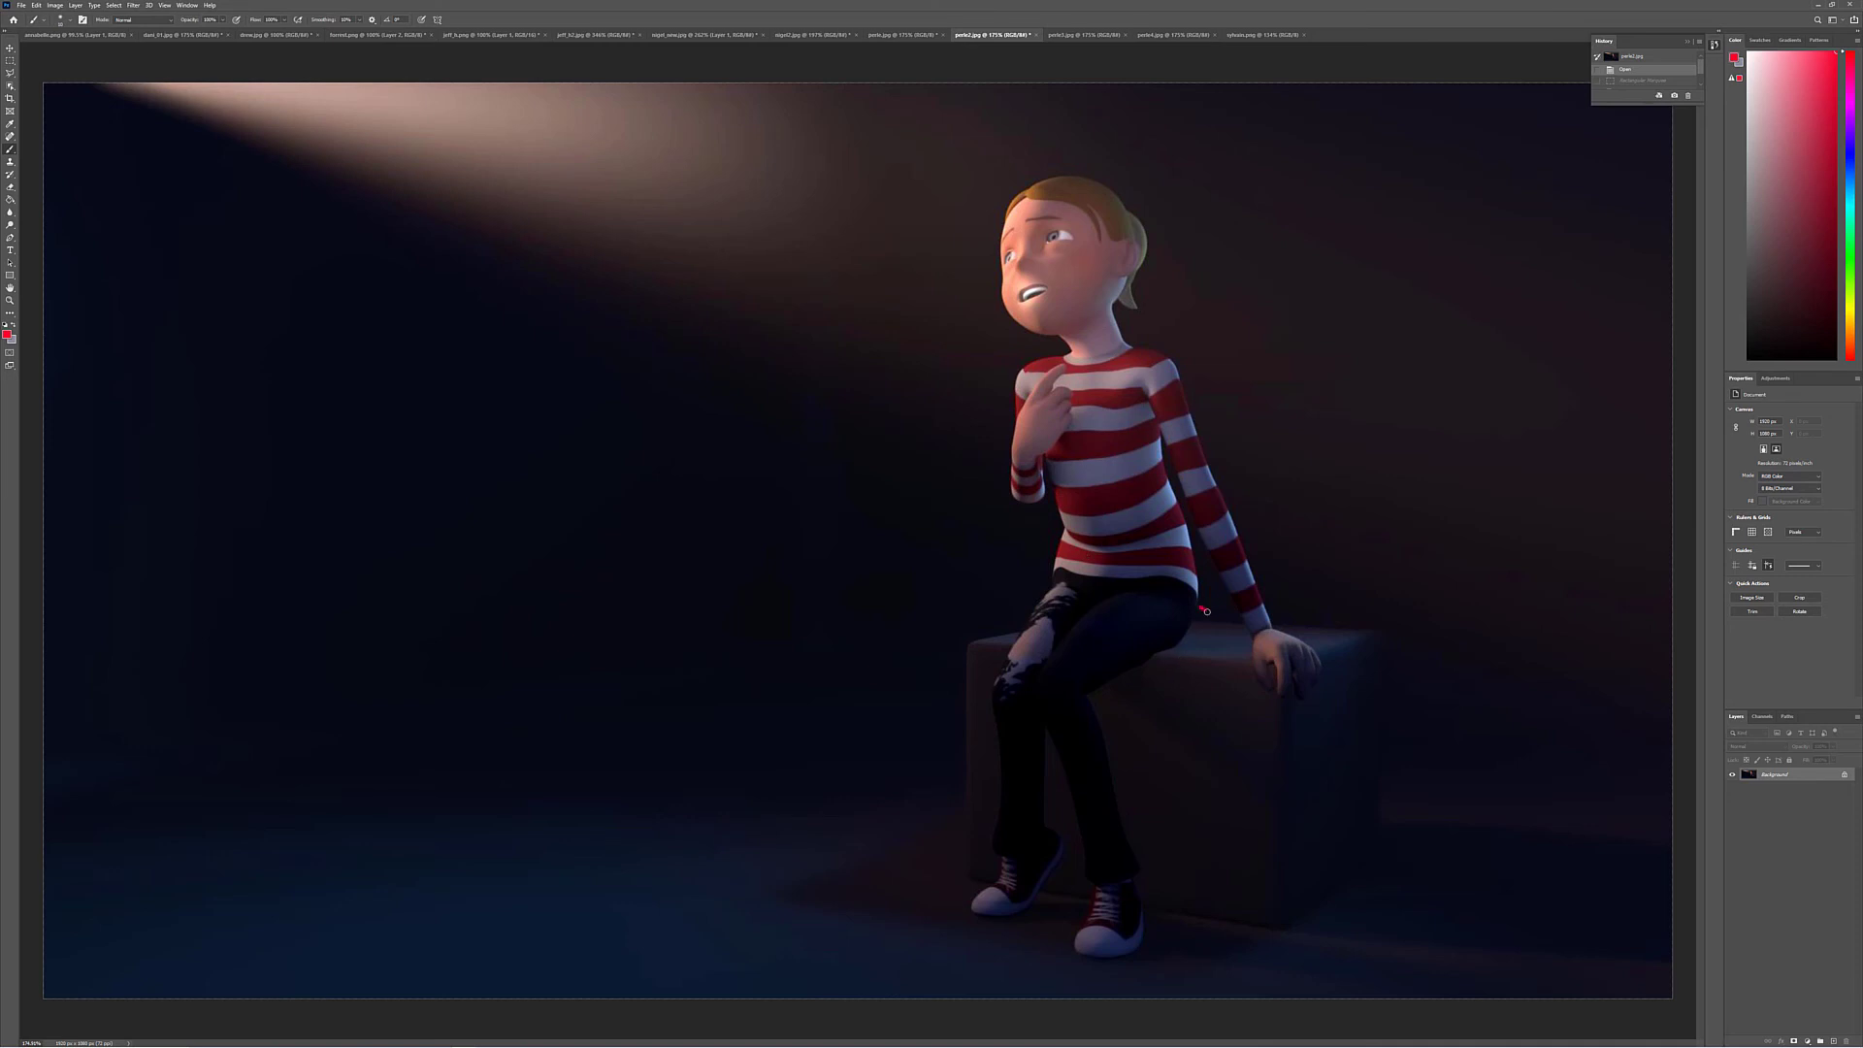
Circle in red the seated girl's hip and her hand on the box, and show the orange-lit haunted house render at 100%
{"action": "mouse_move", "coordinate": [1205, 611]}
{"action": "left_mouse_down"}
{"action": "mouse_move", "coordinate": [1235, 657]}
{"action": "mouse_move", "coordinate": [1288, 634]}
{"action": "mouse_move", "coordinate": [1256, 711]}
{"action": "mouse_move", "coordinate": [1288, 685]}
{"action": "left_mouse_up"}
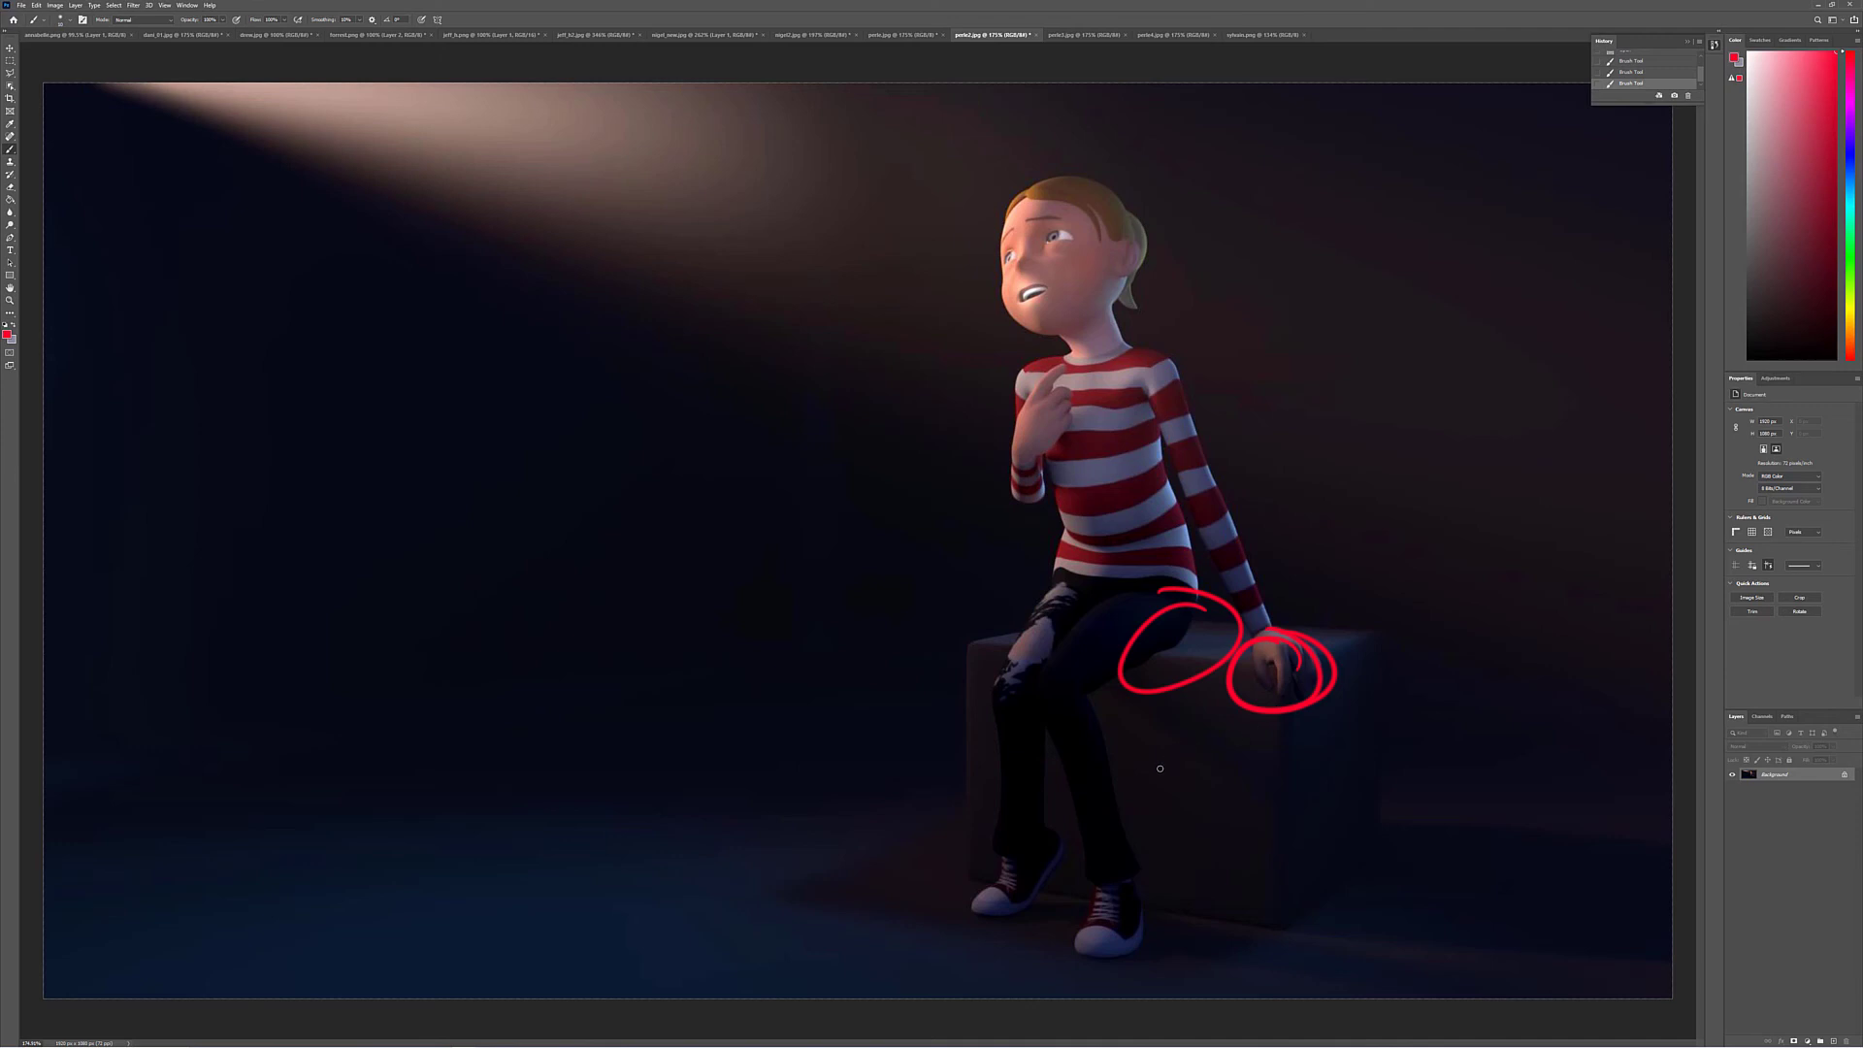
{"action": "left_click", "coordinate": [1079, 35]}
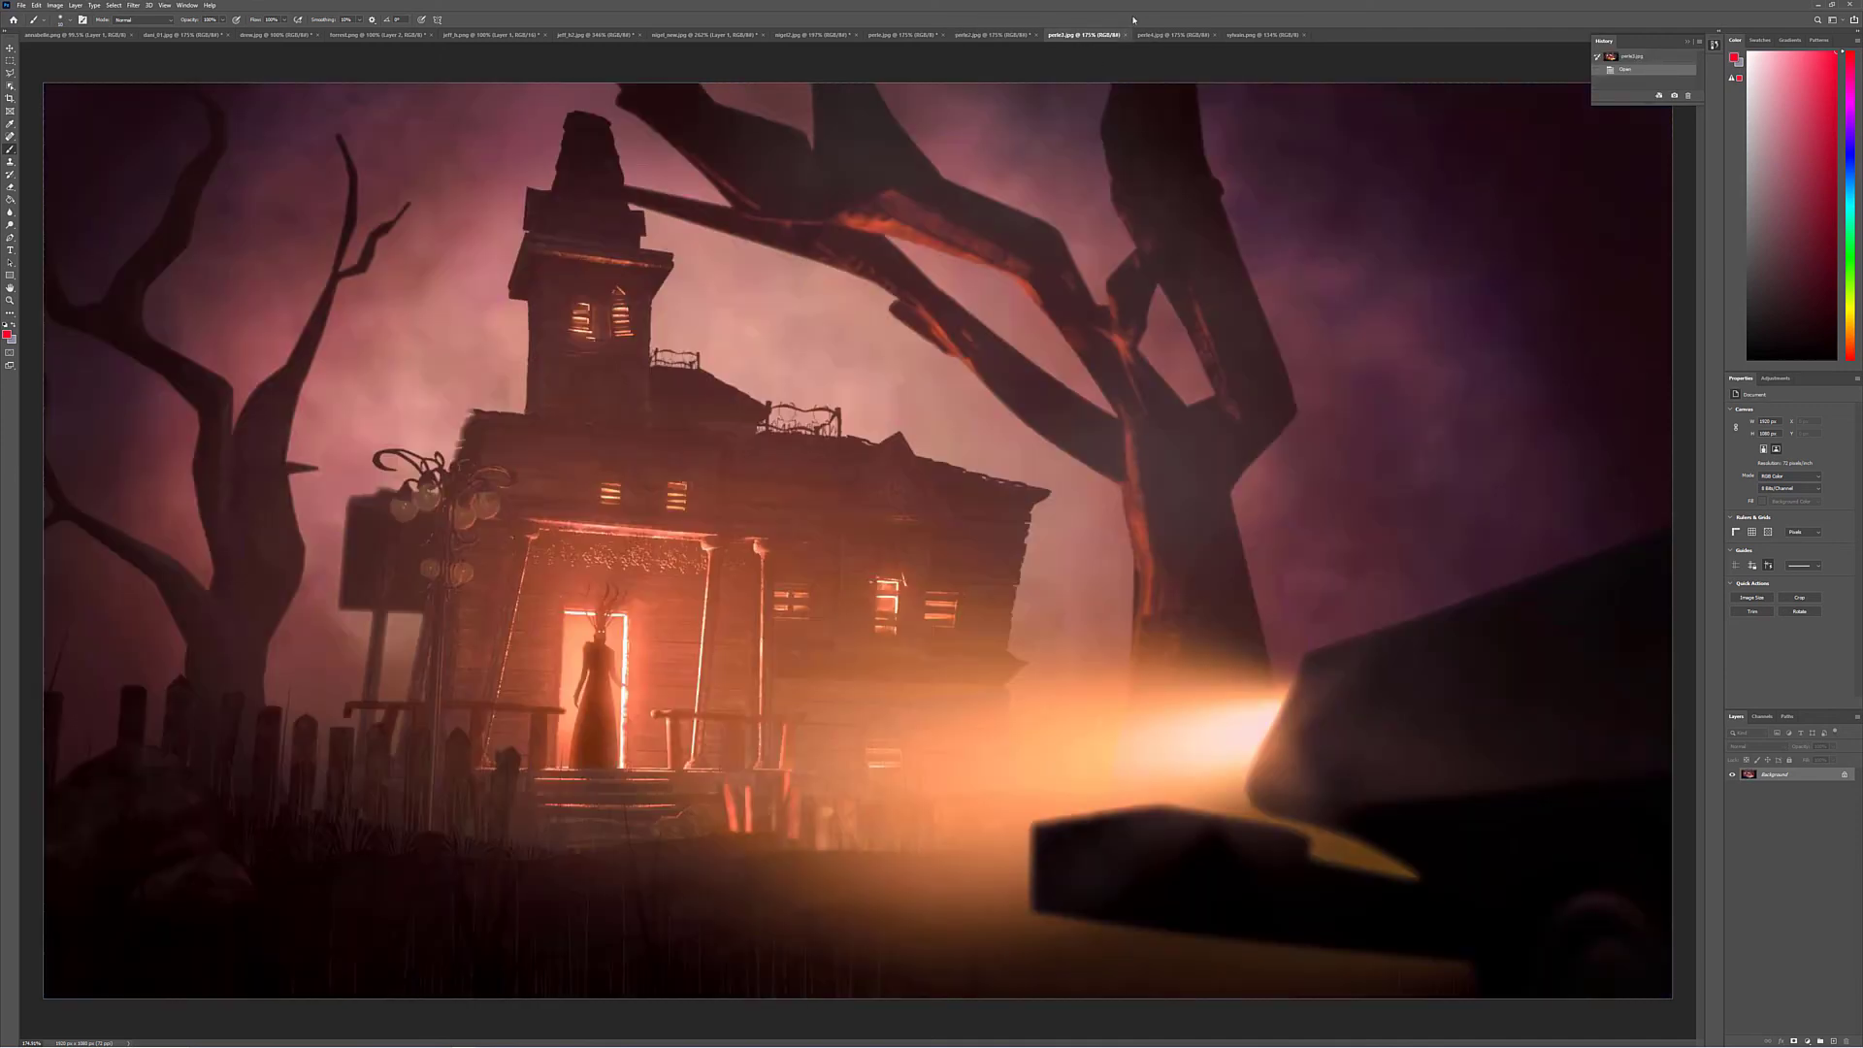
{"action": "key", "text": "ctrl+1"}
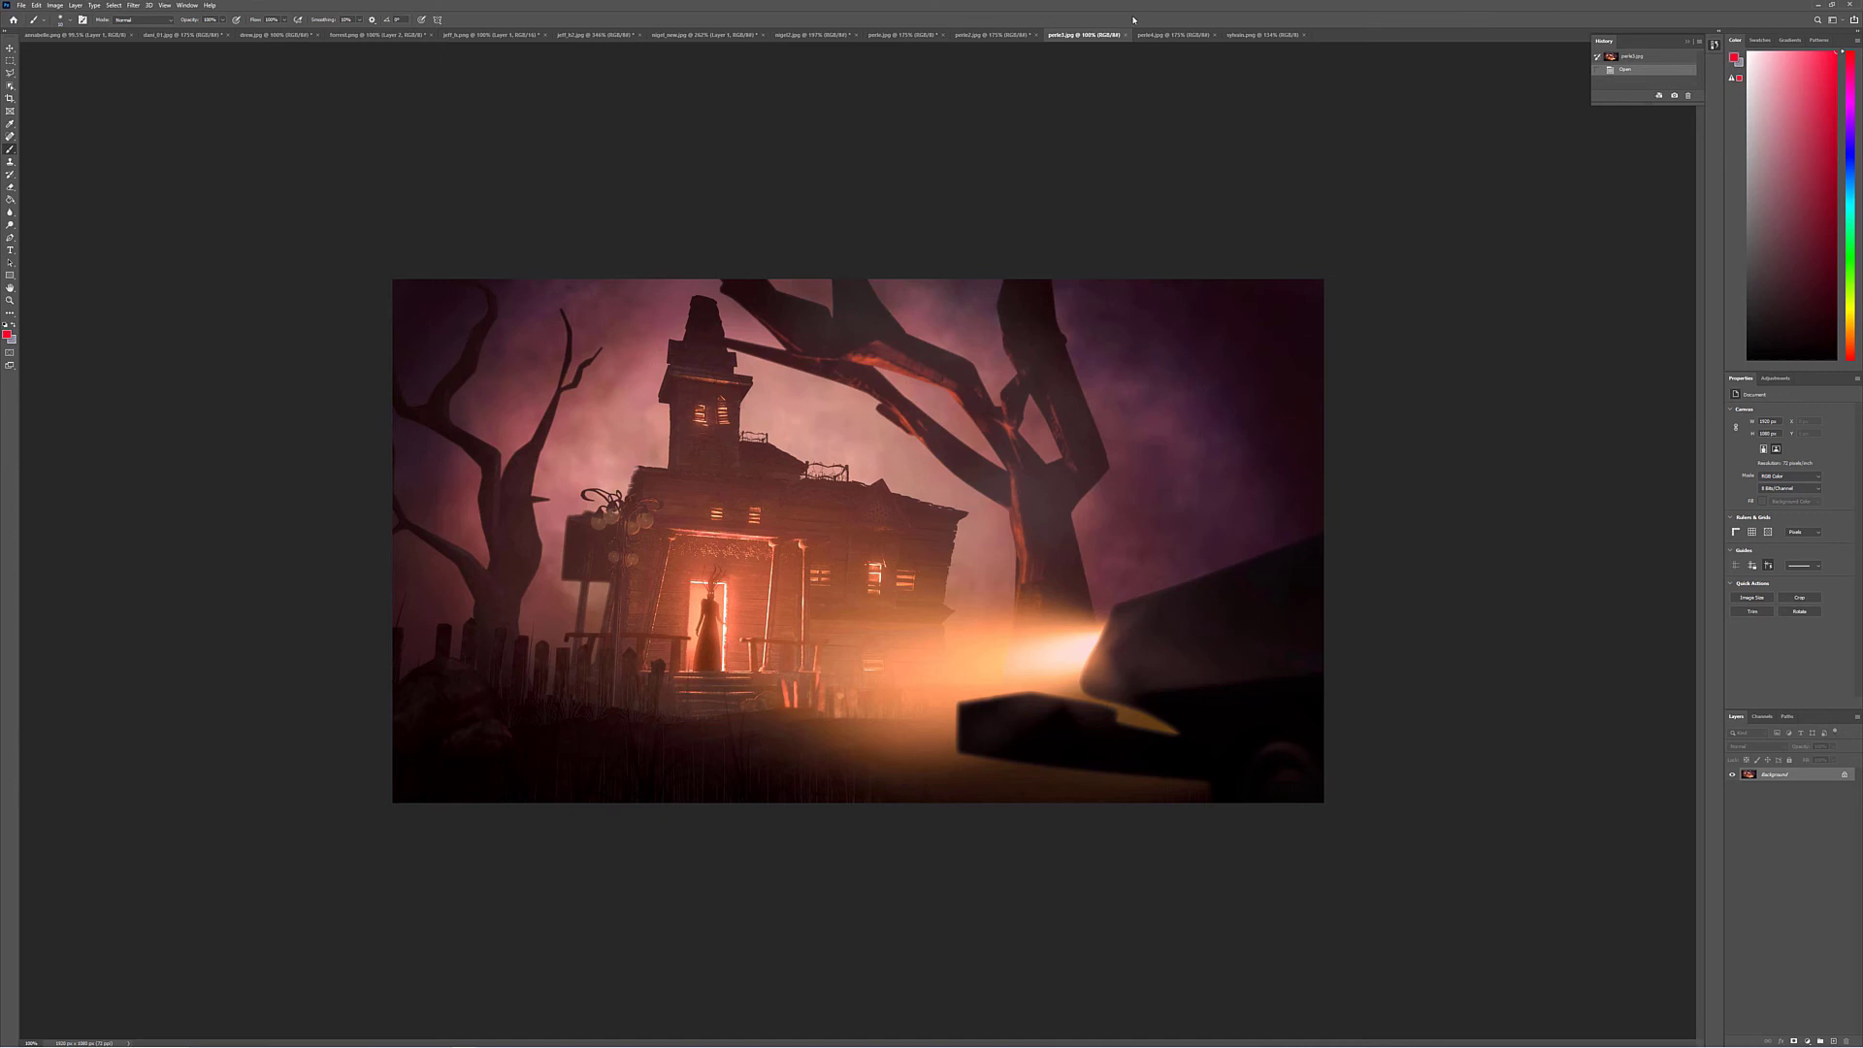
In the octopus render, viewed at 100%, outline in red the shadow on the sand, the nearby coral and the front tentacle, undoing each outline
{"action": "left_click", "coordinate": [1145, 35]}
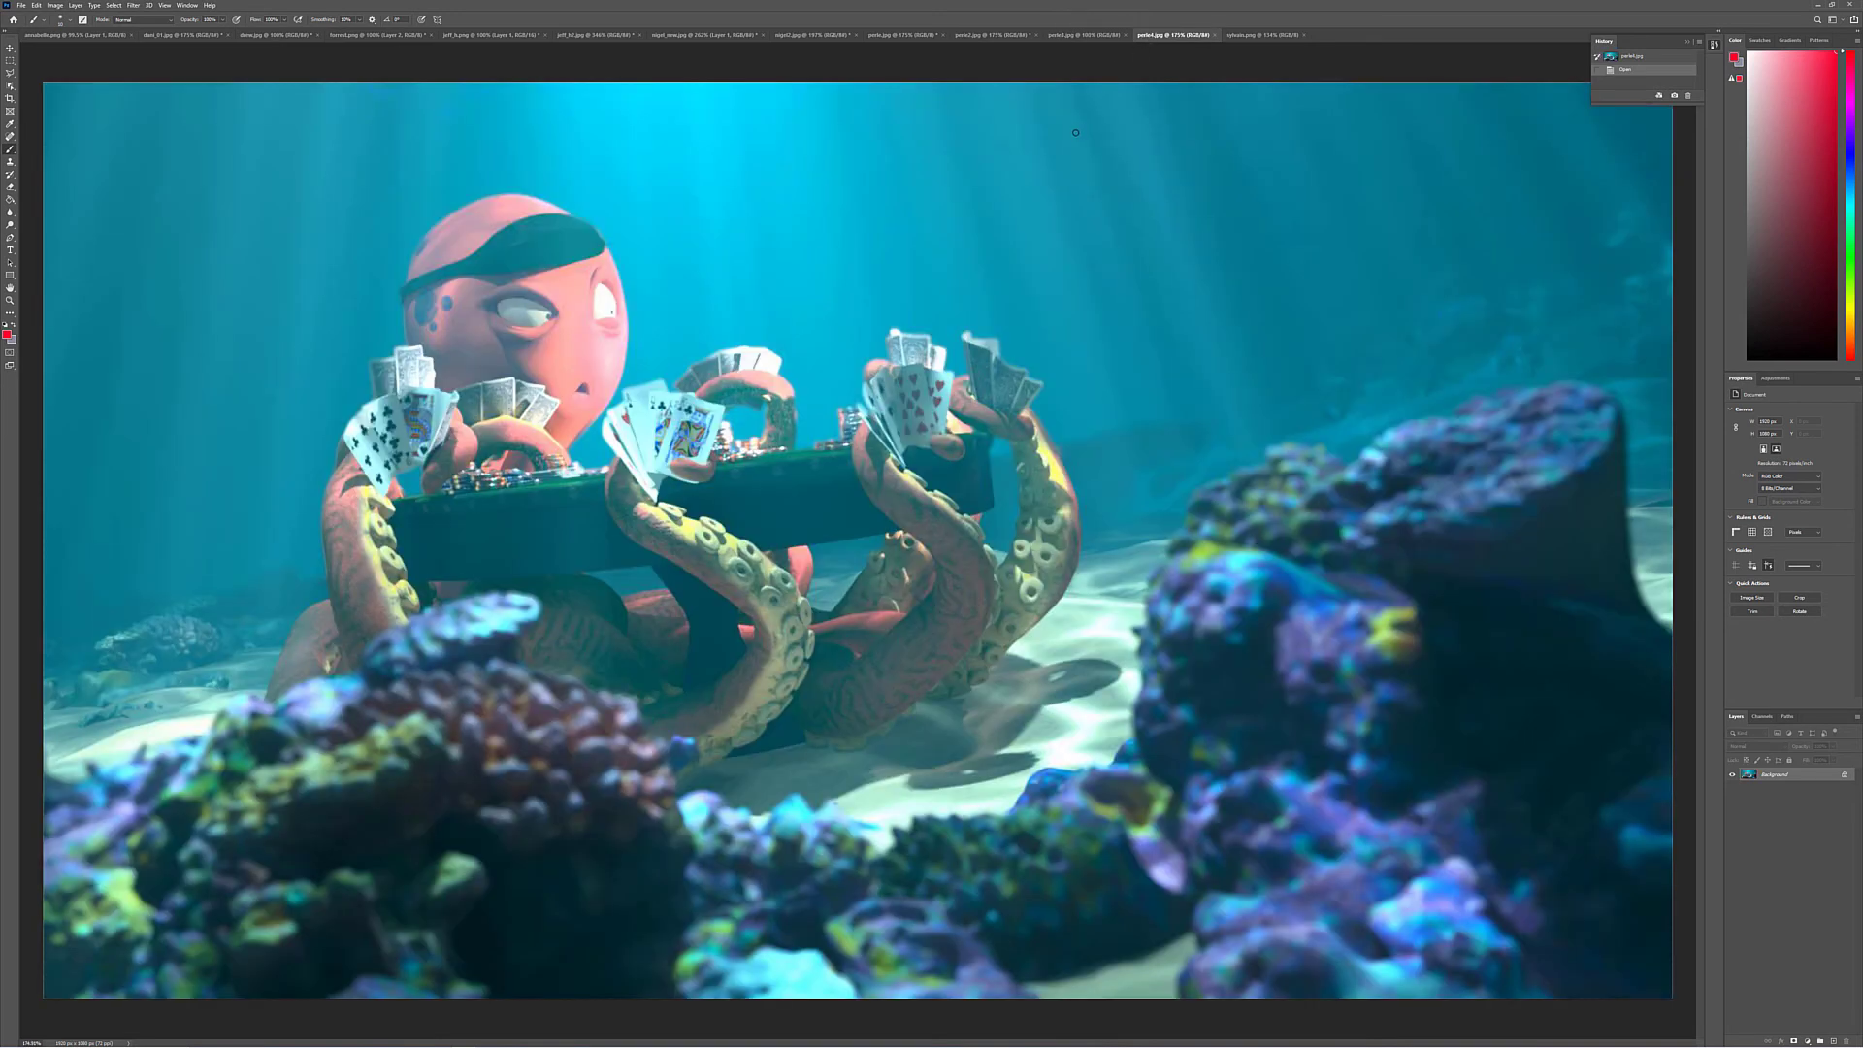
{"action": "key", "text": "ctrl+1"}
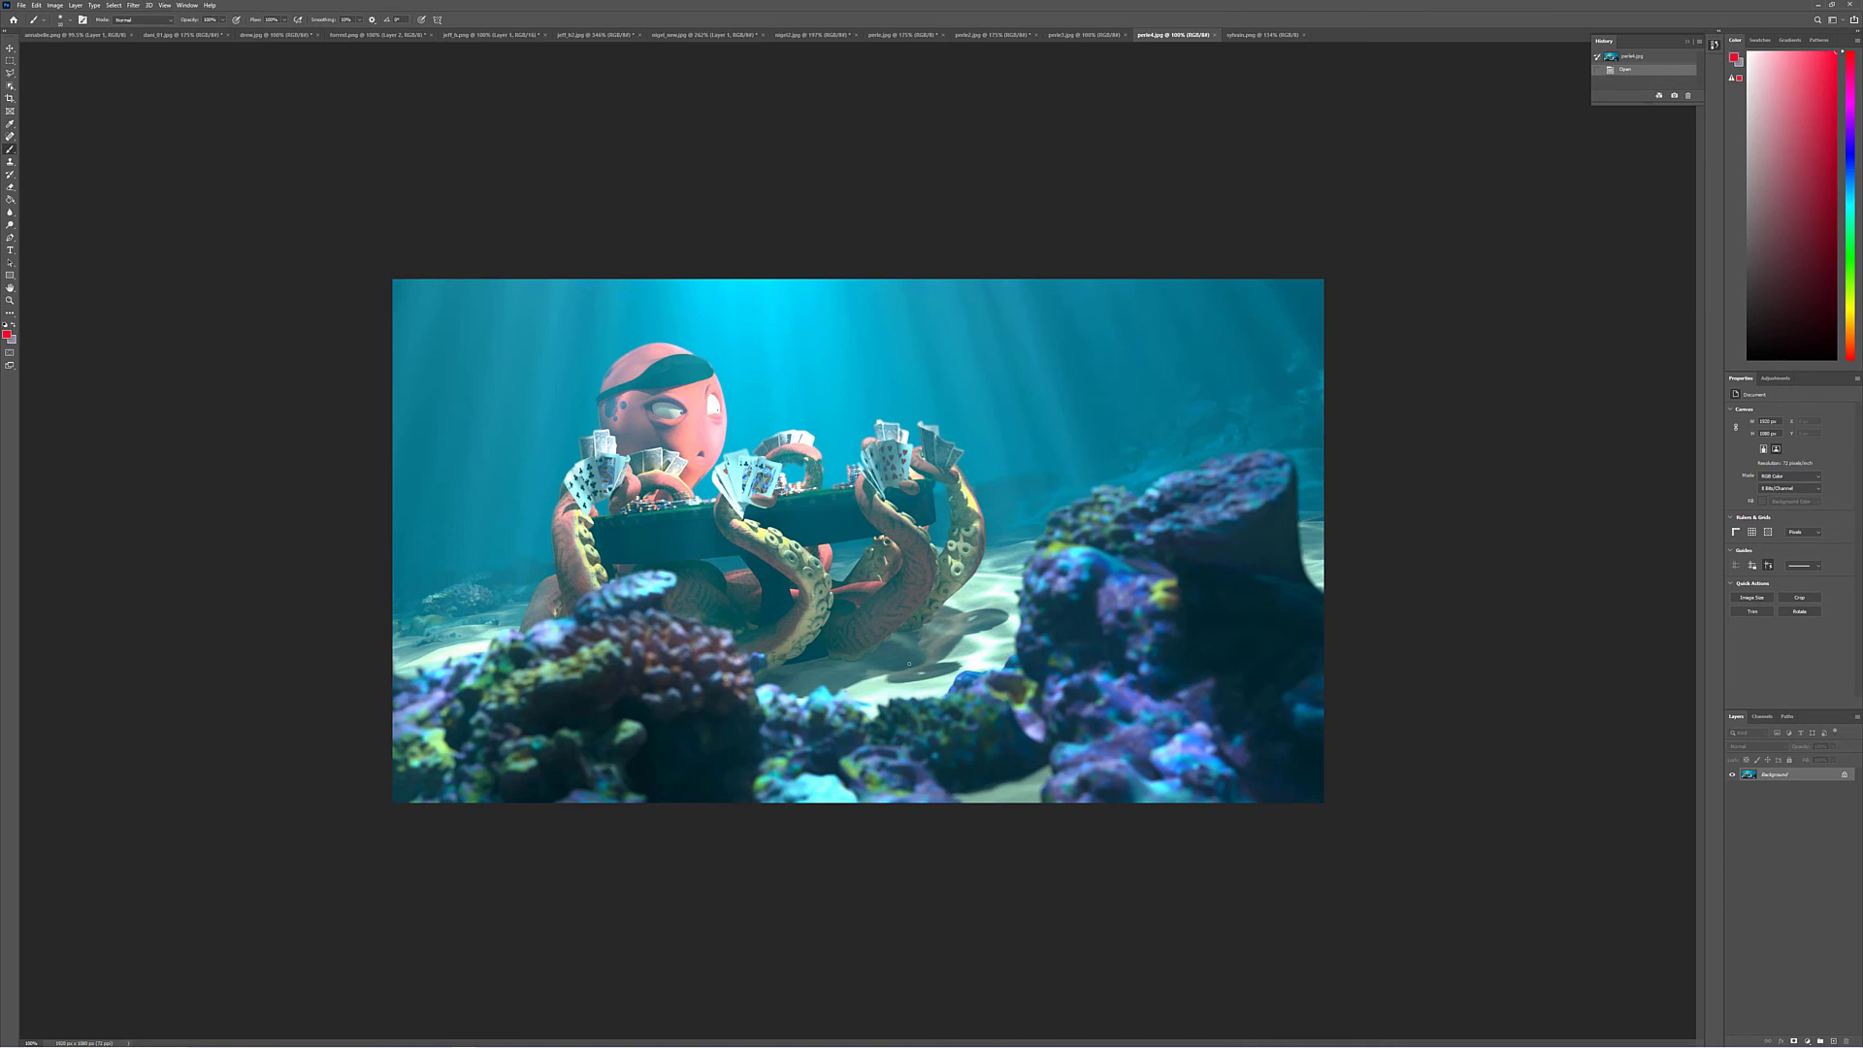
{"action": "left_click_drag", "start_coordinate": [963, 636], "coordinate": [973, 613]}
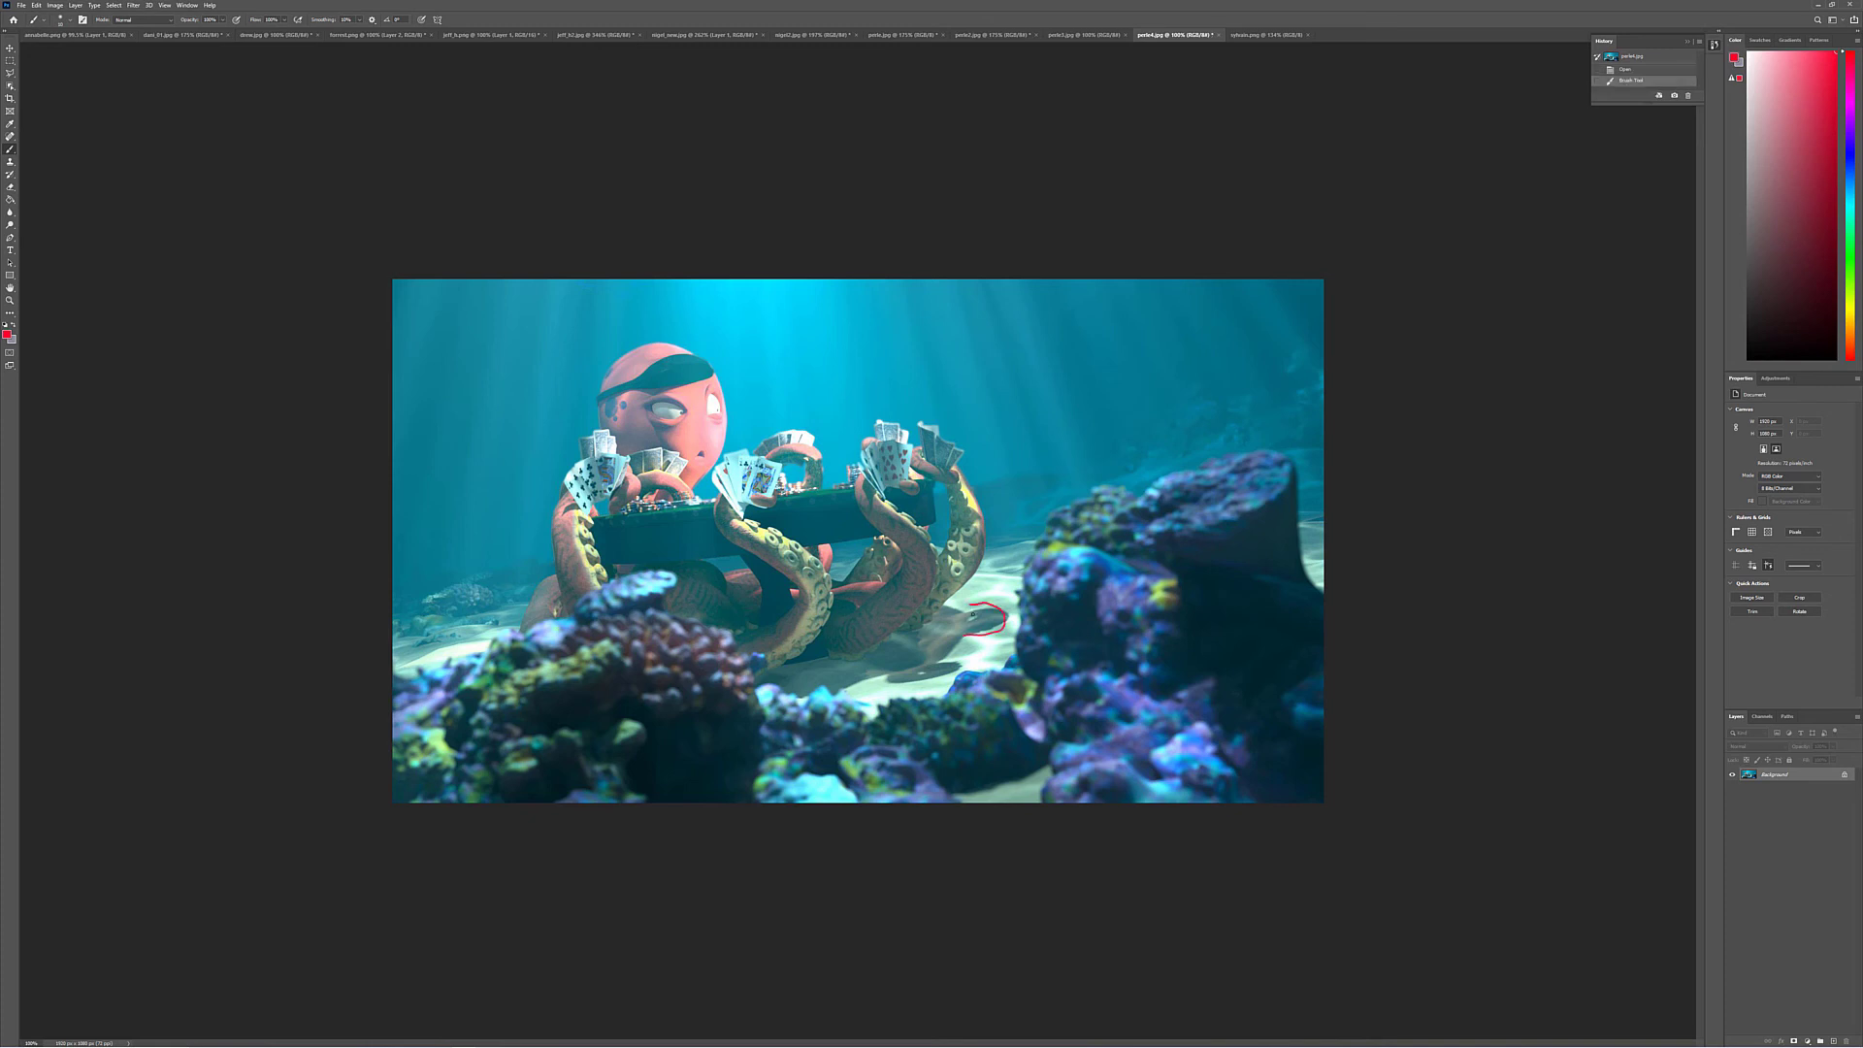
{"action": "key", "text": "ctrl+z"}
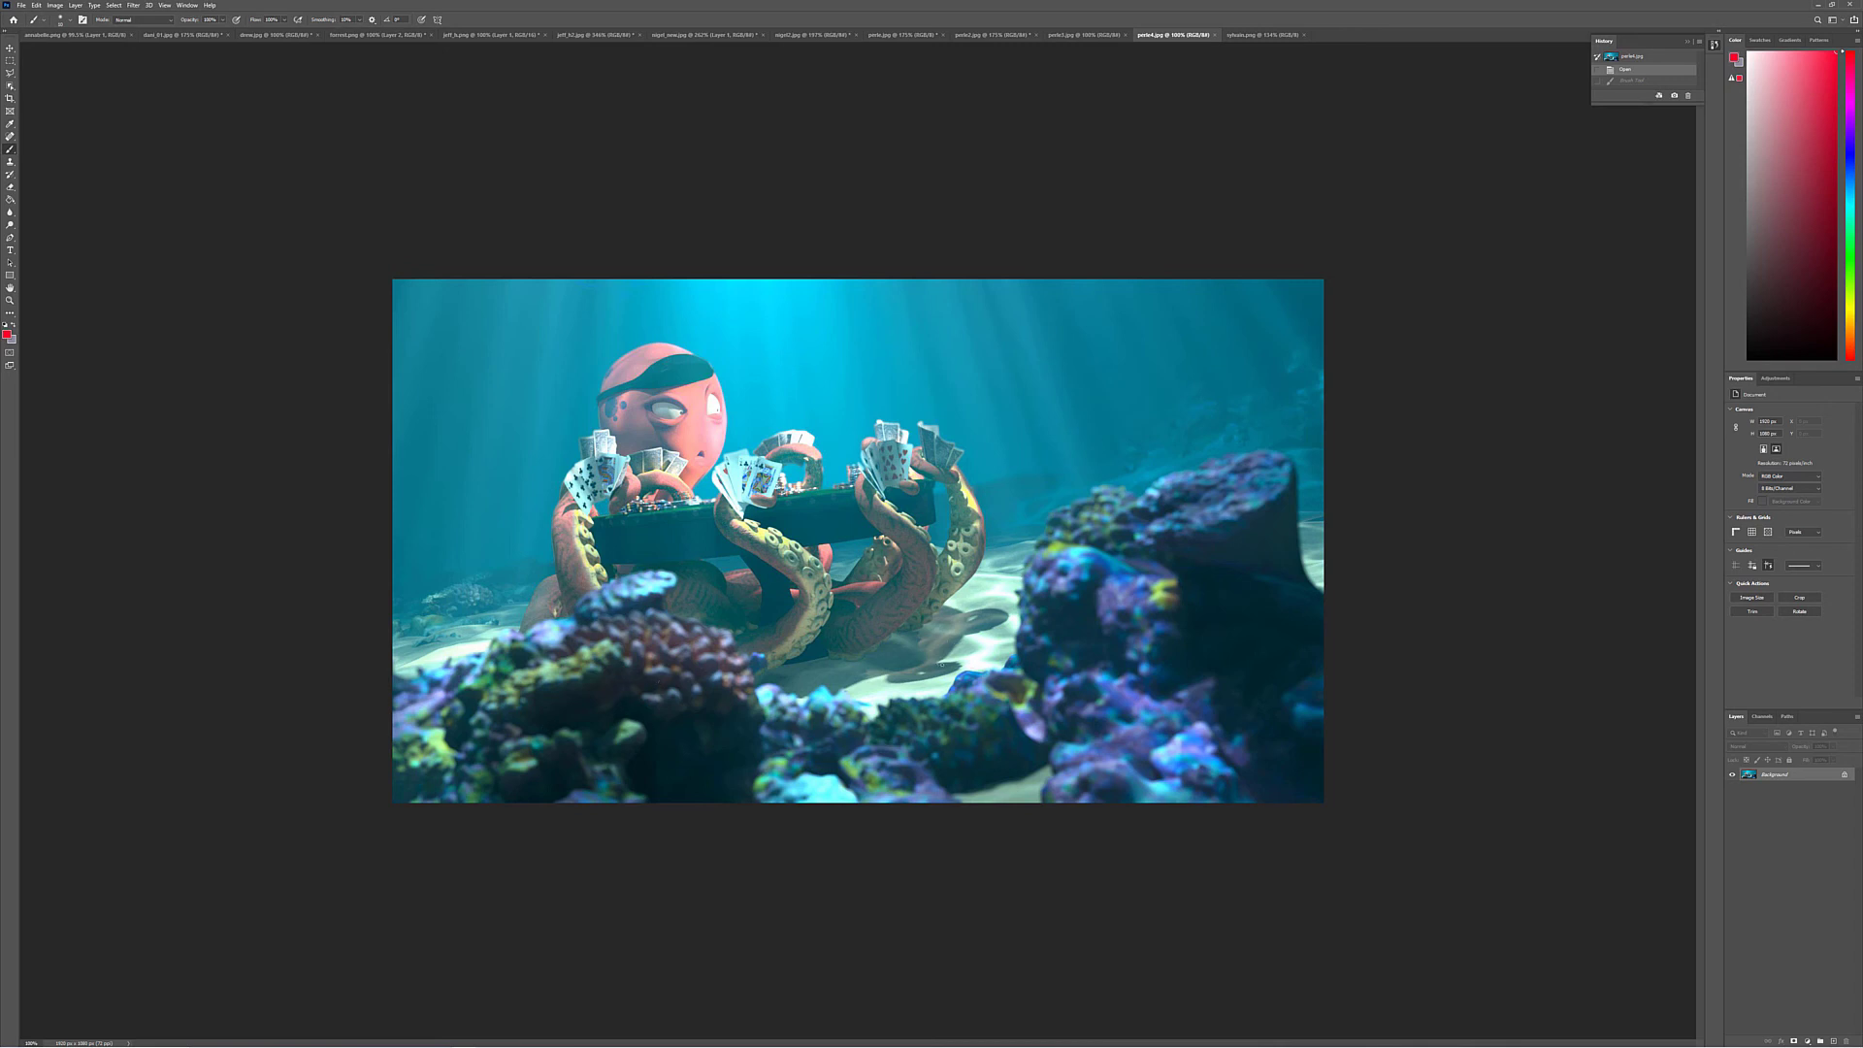
{"action": "mouse_move", "coordinate": [995, 636]}
{"action": "left_mouse_down"}
{"action": "mouse_move", "coordinate": [953, 658]}
{"action": "mouse_move", "coordinate": [976, 697]}
{"action": "mouse_move", "coordinate": [1041, 675]}
{"action": "mouse_move", "coordinate": [993, 645]}
{"action": "left_mouse_up"}
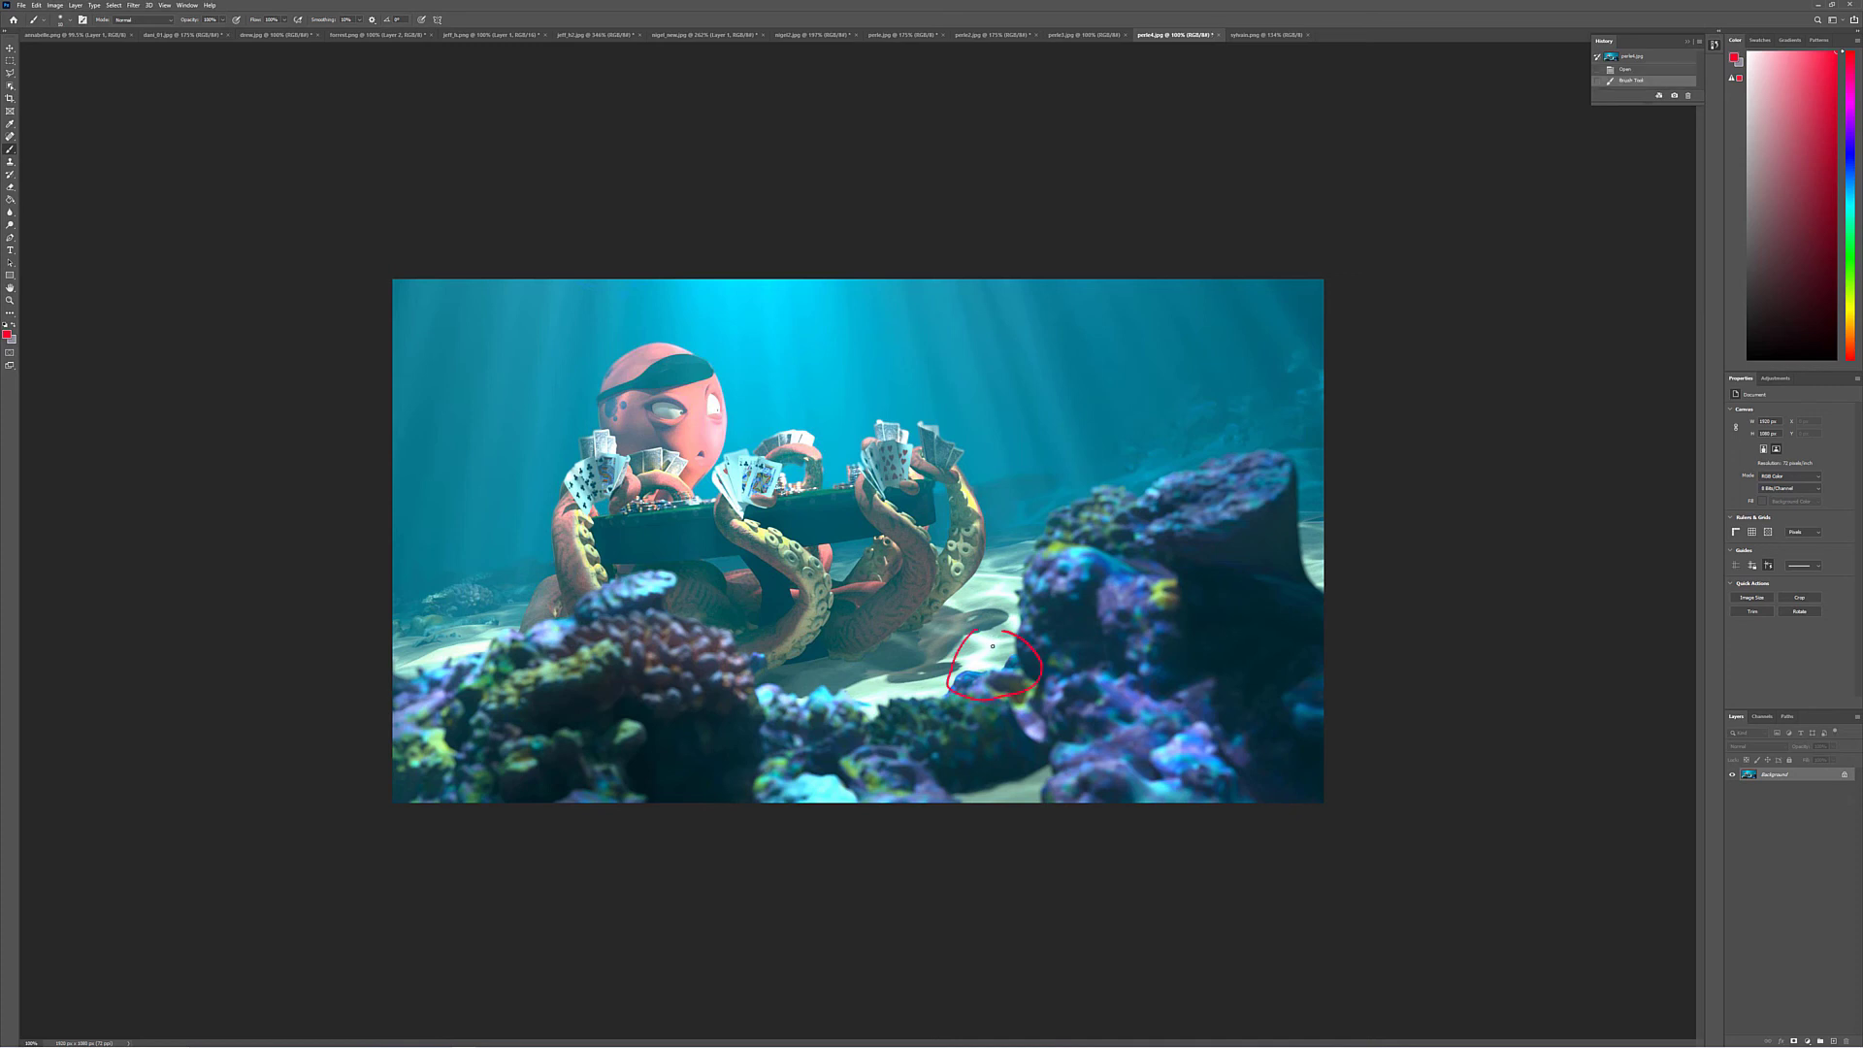
{"action": "key", "text": "ctrl+z"}
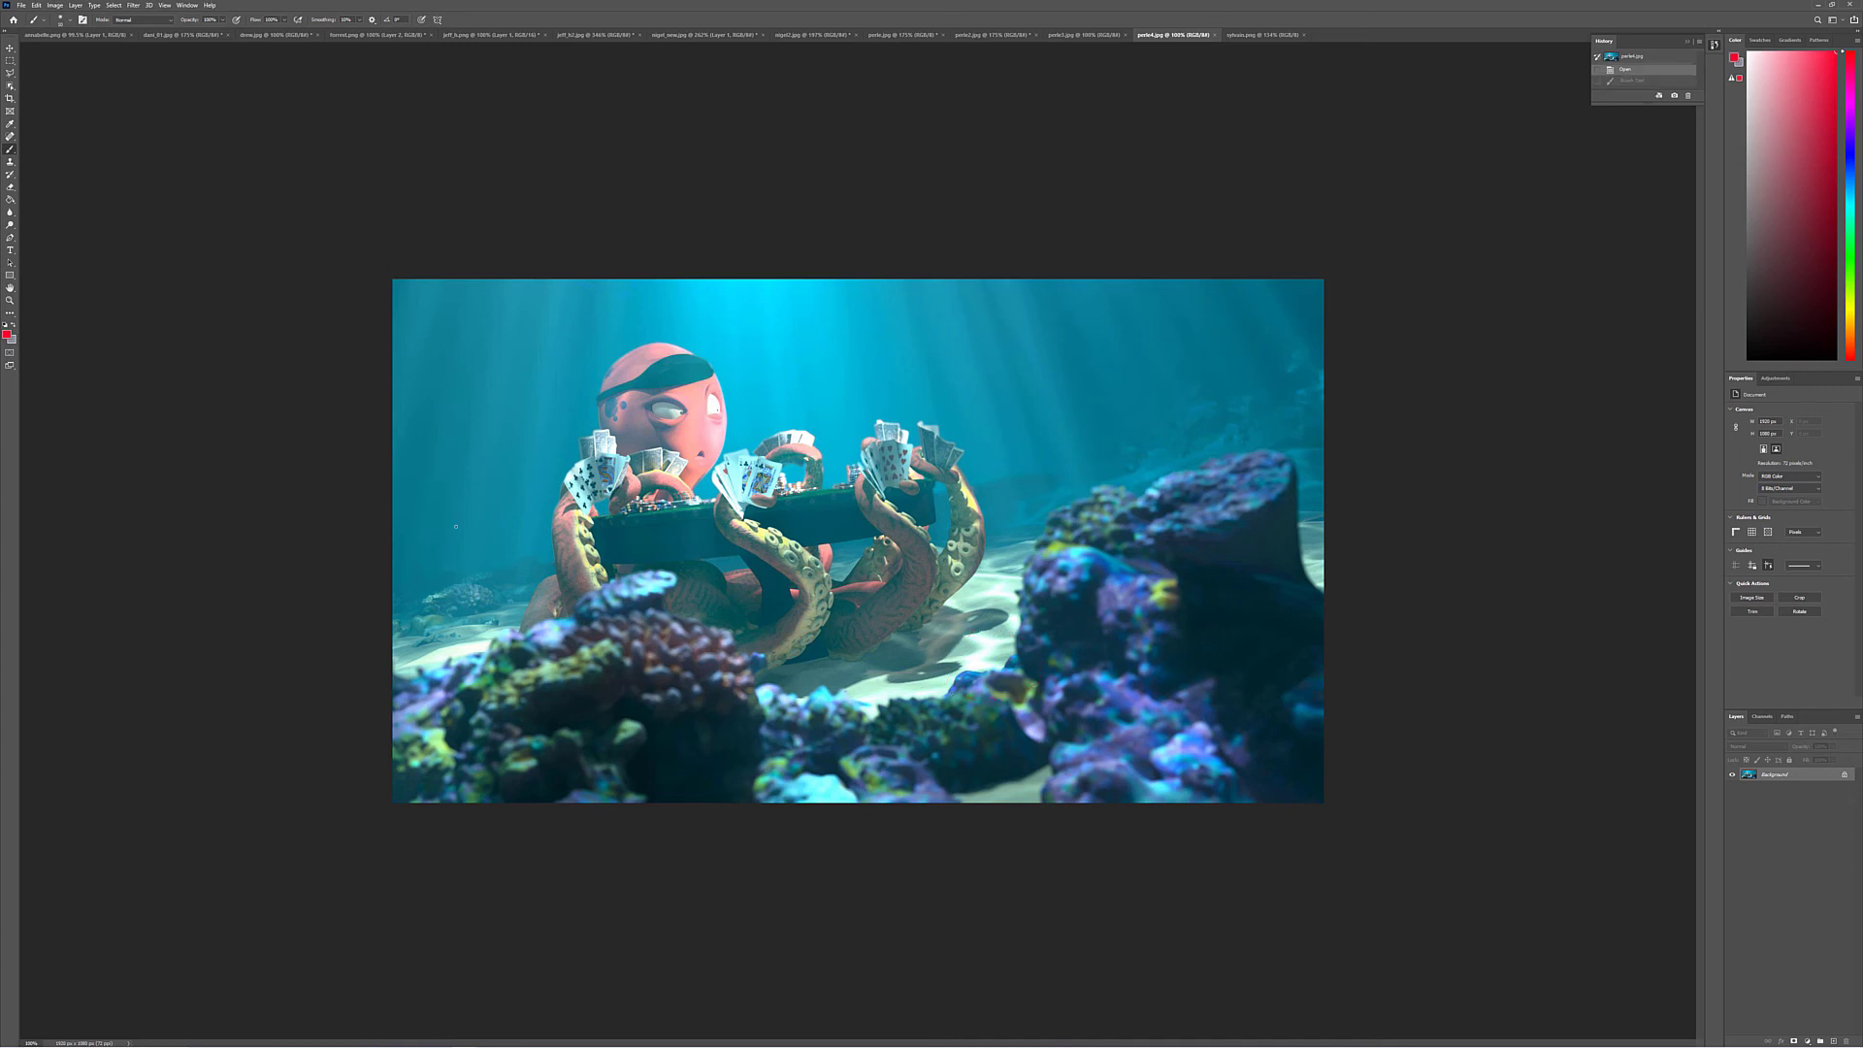
{"action": "mouse_move", "coordinate": [808, 529]}
{"action": "left_mouse_down"}
{"action": "mouse_move", "coordinate": [735, 521]}
{"action": "mouse_move", "coordinate": [796, 583]}
{"action": "mouse_move", "coordinate": [757, 680]}
{"action": "mouse_move", "coordinate": [834, 621]}
{"action": "mouse_move", "coordinate": [803, 527]}
{"action": "left_mouse_up"}
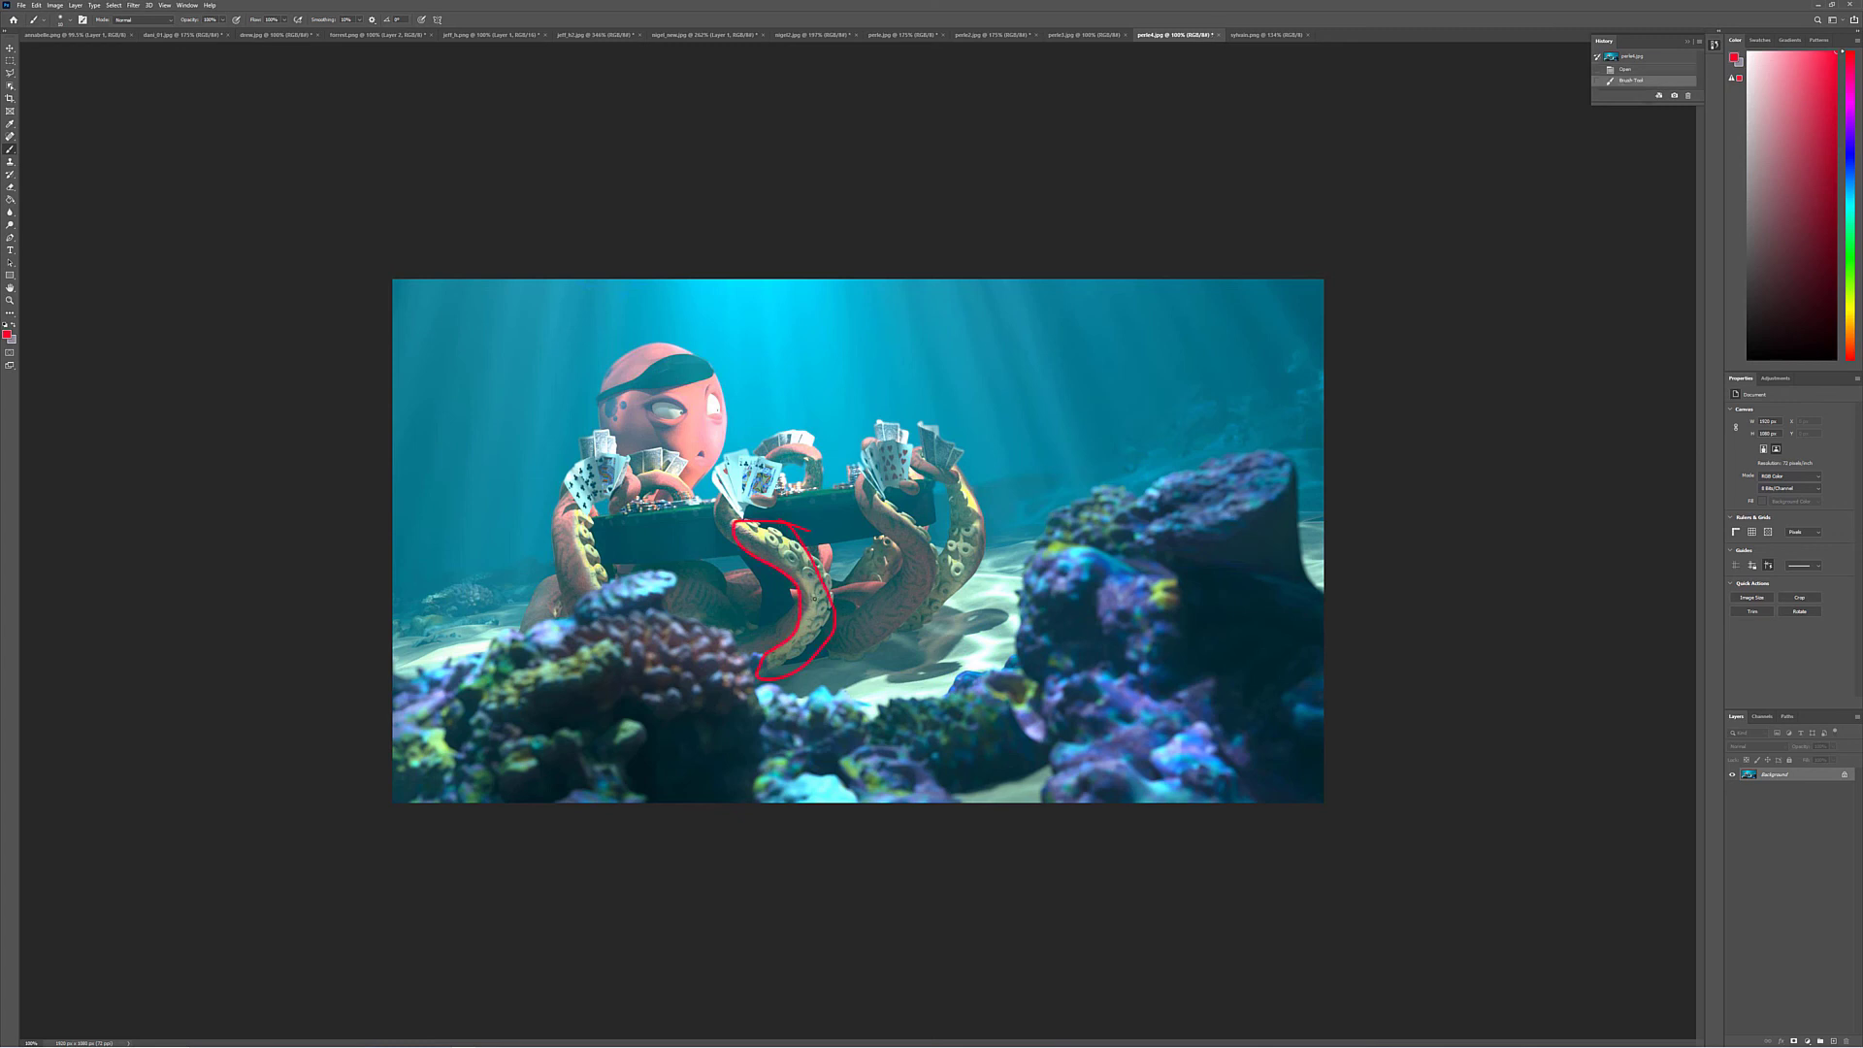
{"action": "key", "text": "ctrl+z"}
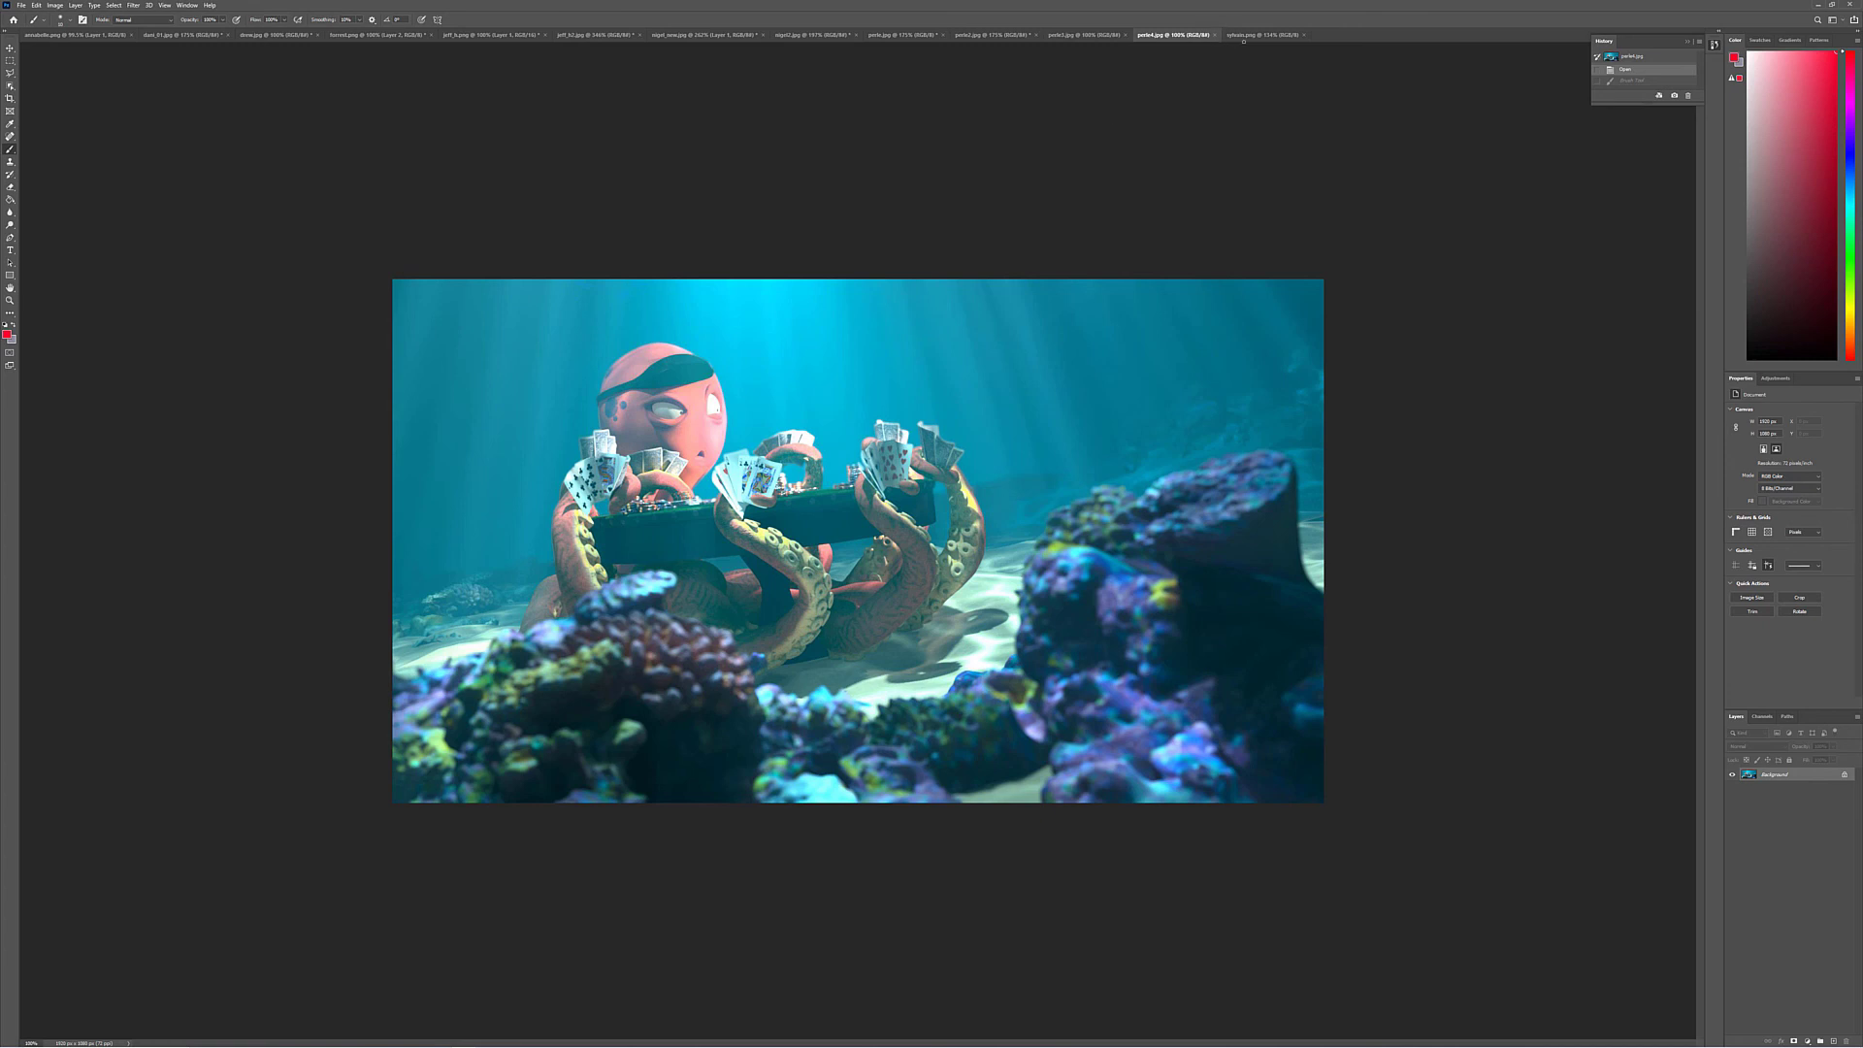
In the night-time haunted house image, copy a rectangular area covering the house and right-hand tree onto a new layer
{"action": "left_click", "coordinate": [1247, 37]}
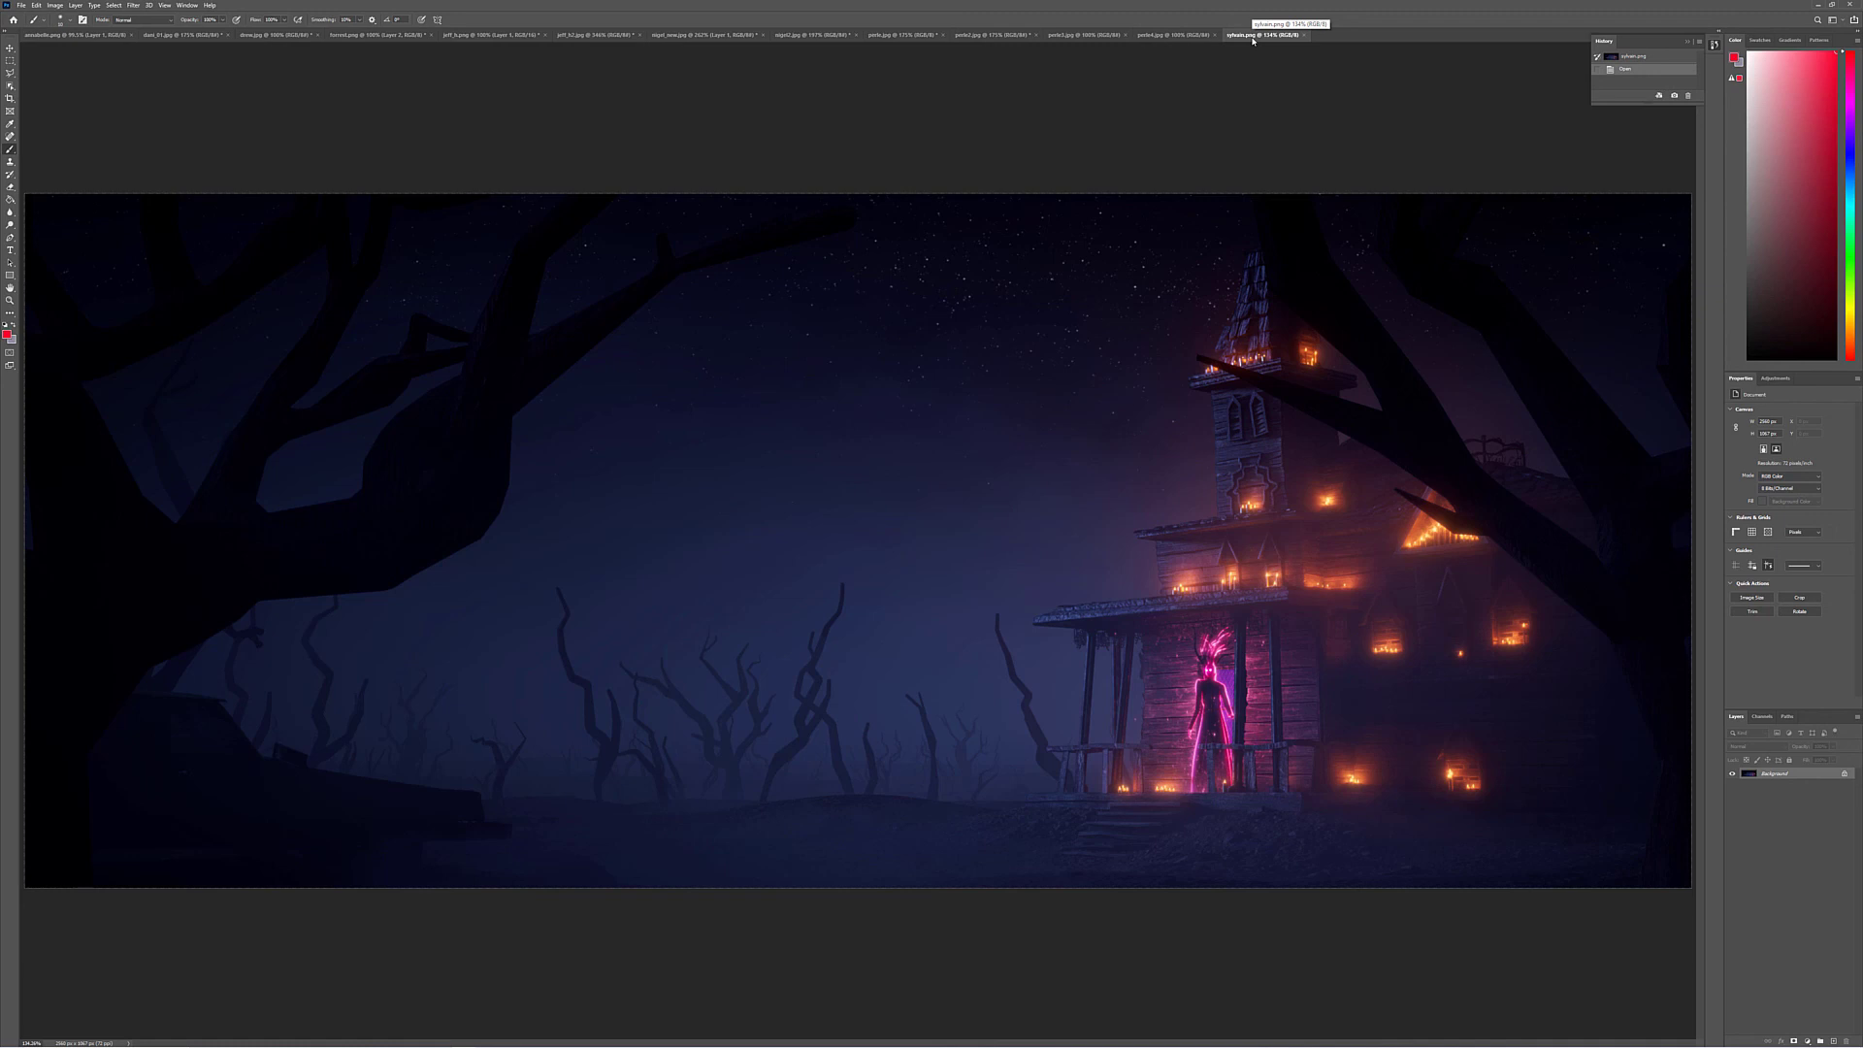
{"action": "left_click", "coordinate": [9, 60]}
{"action": "left_click_drag", "start_coordinate": [1020, 222], "coordinate": [1691, 887]}
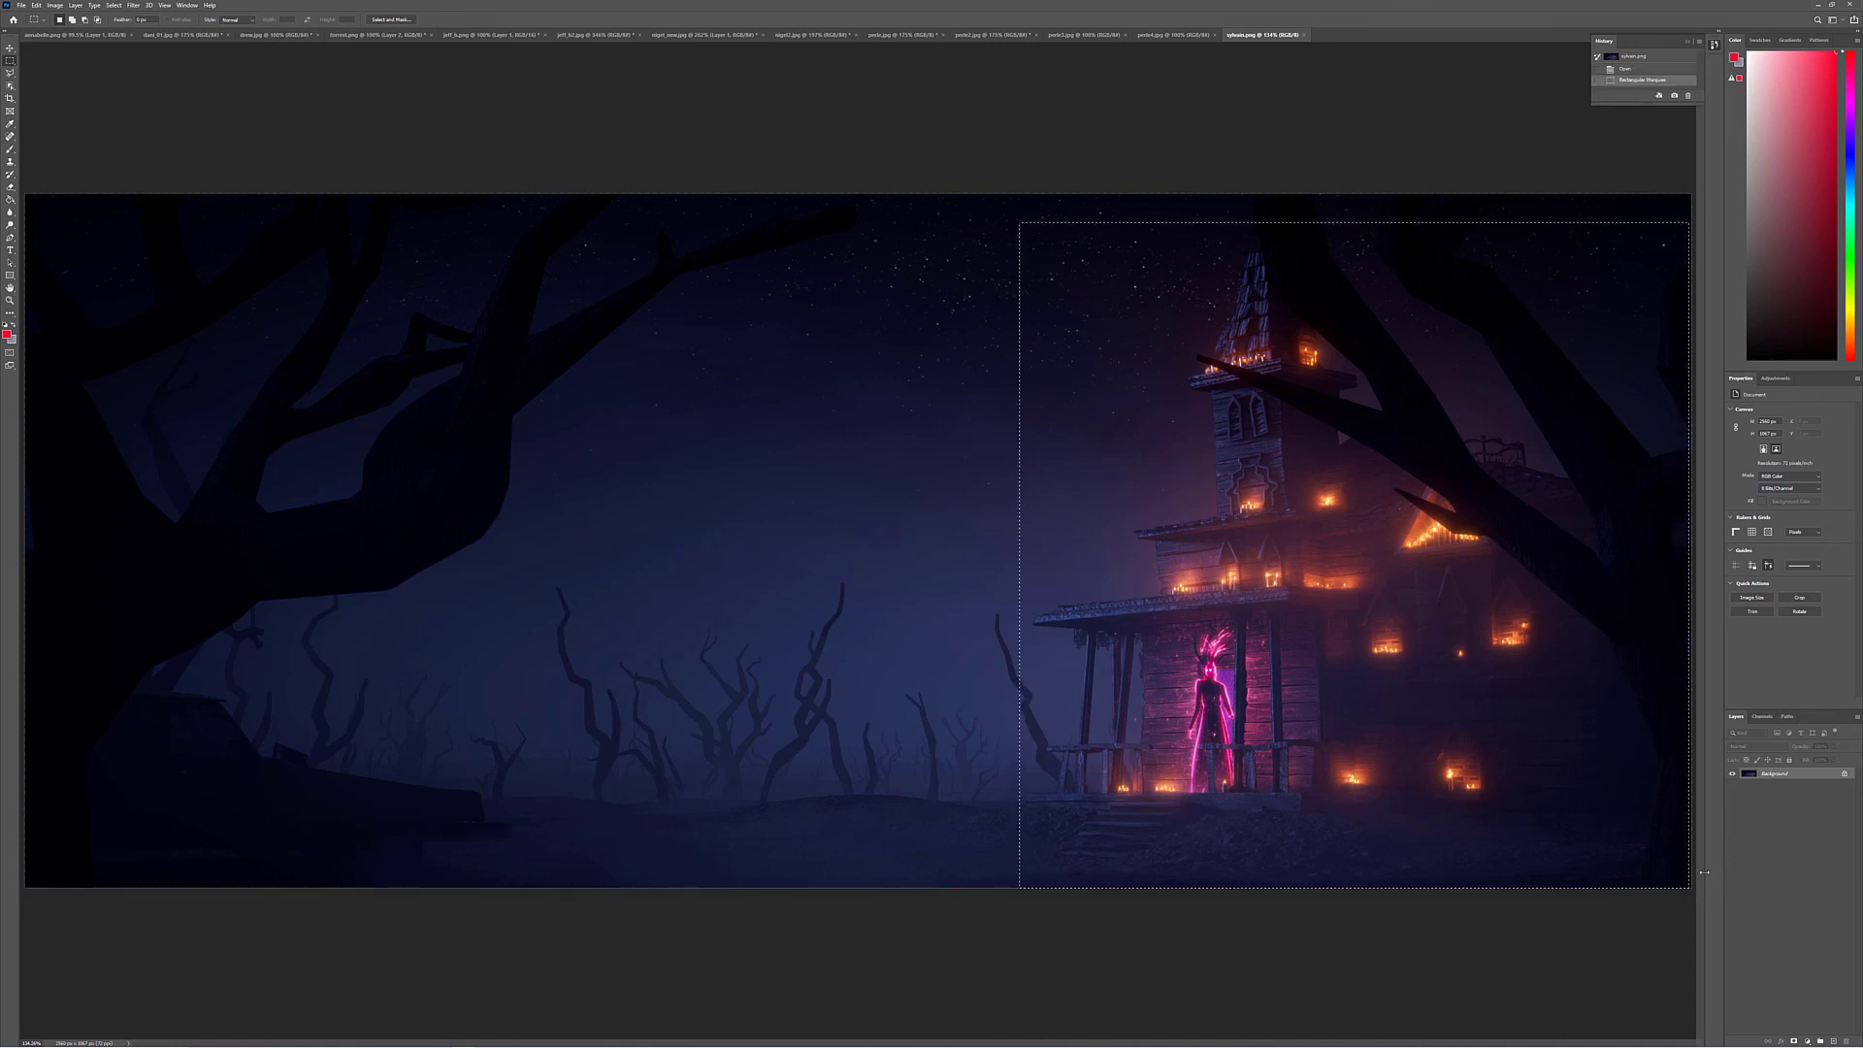
{"action": "key", "text": "ctrl+v"}
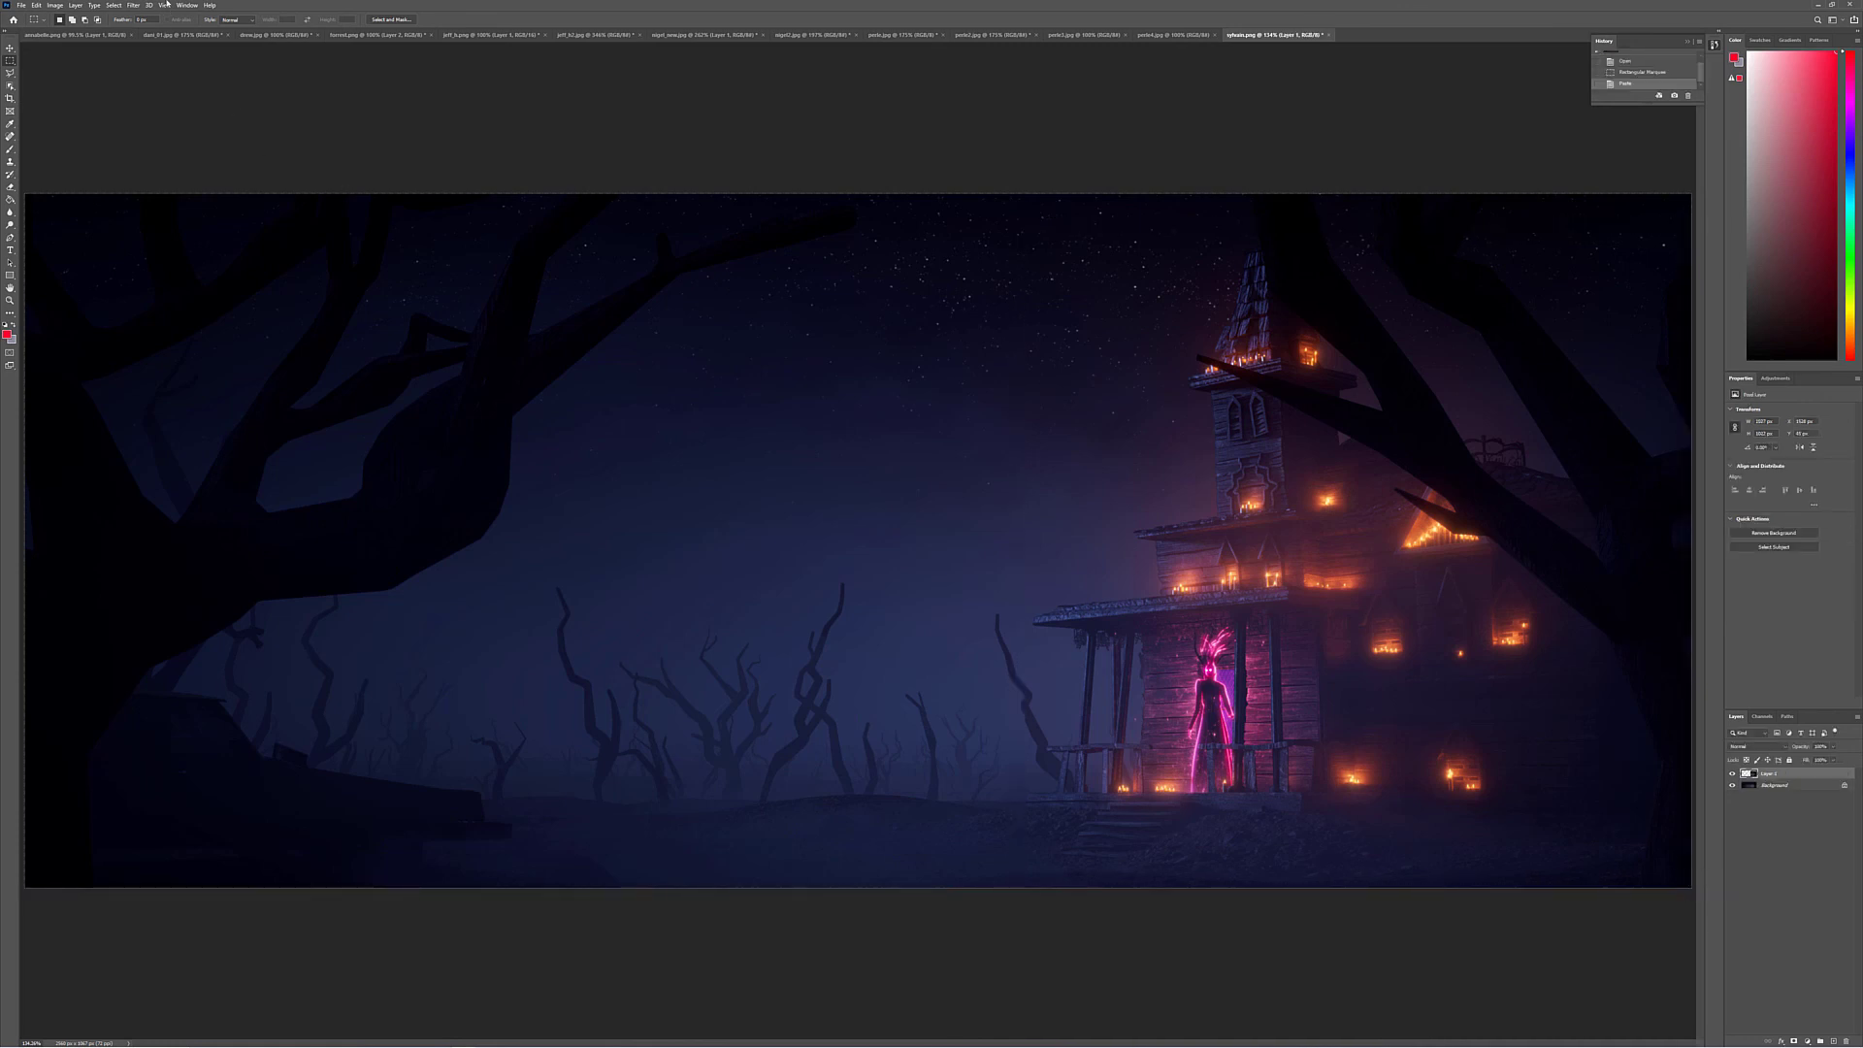
Apply a strong Gaussian Blur to the copied house layer
{"action": "left_click", "coordinate": [165, 5]}
{"action": "mouse_move", "coordinate": [149, 5]}
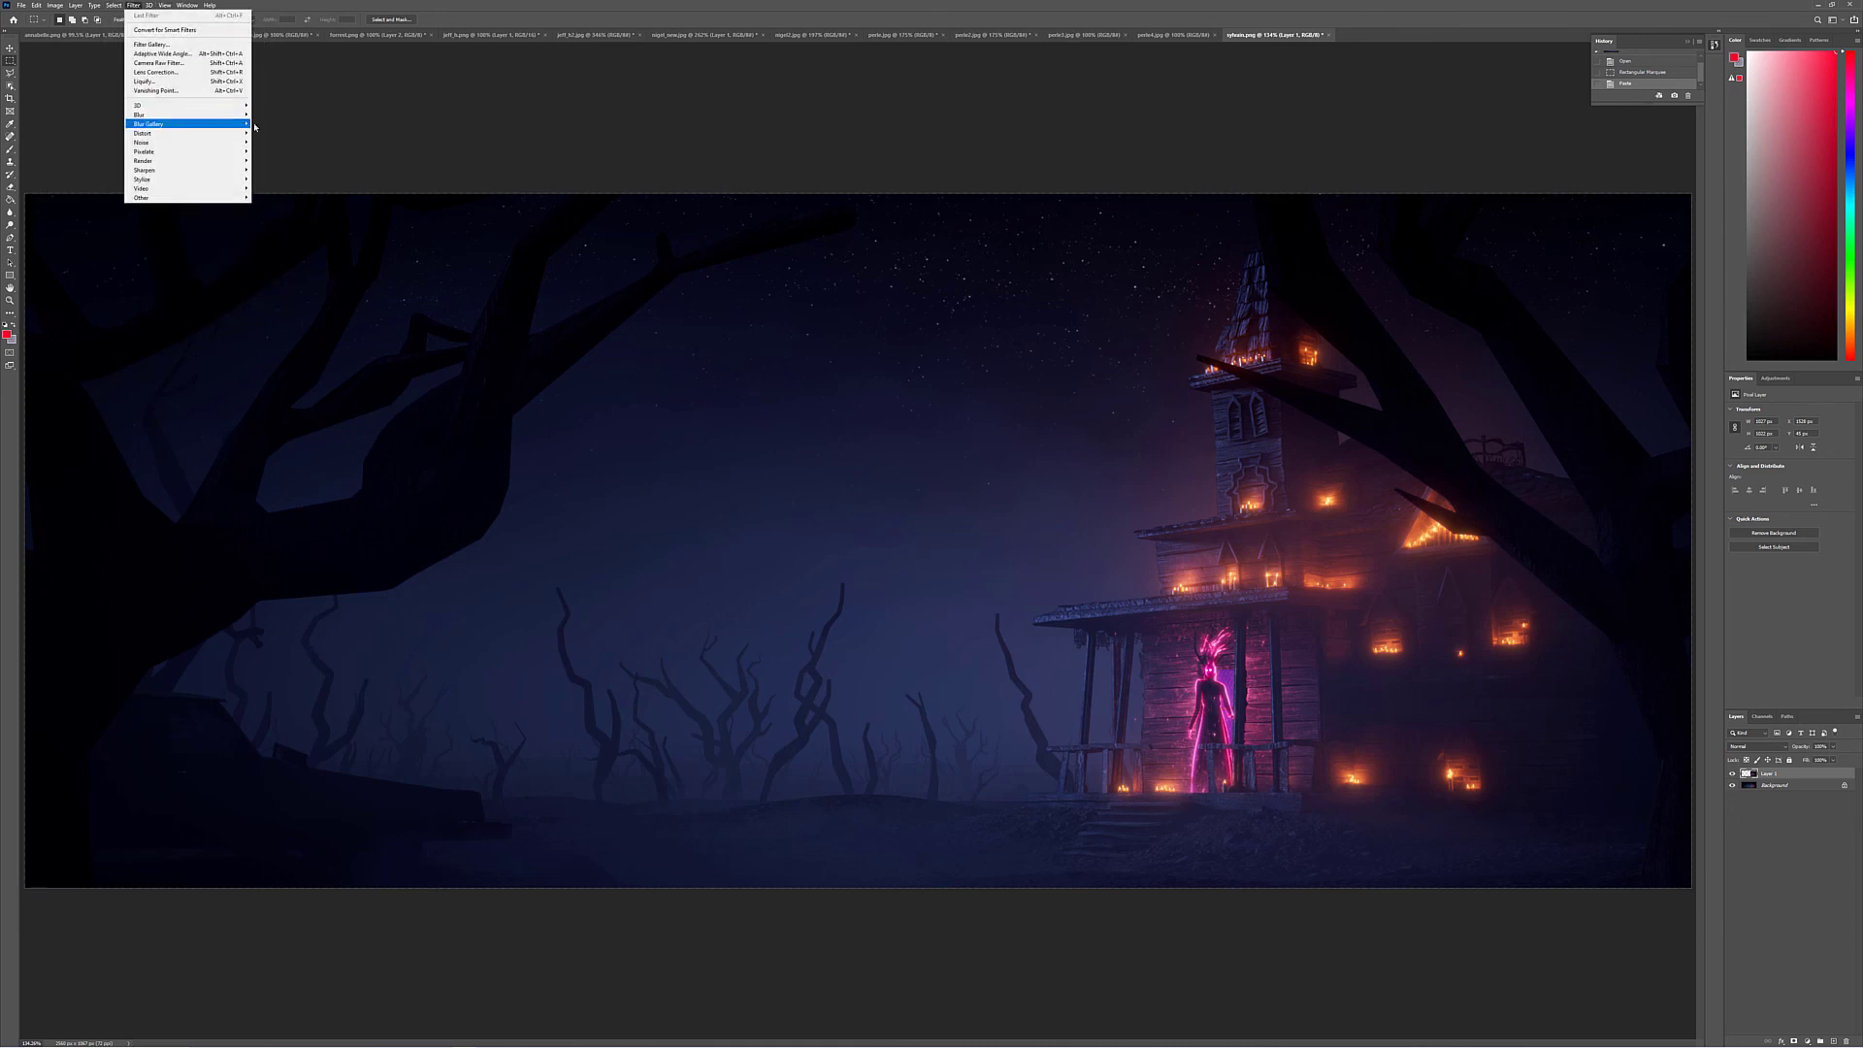
{"action": "mouse_move", "coordinate": [233, 114]}
{"action": "left_click", "coordinate": [274, 153]}
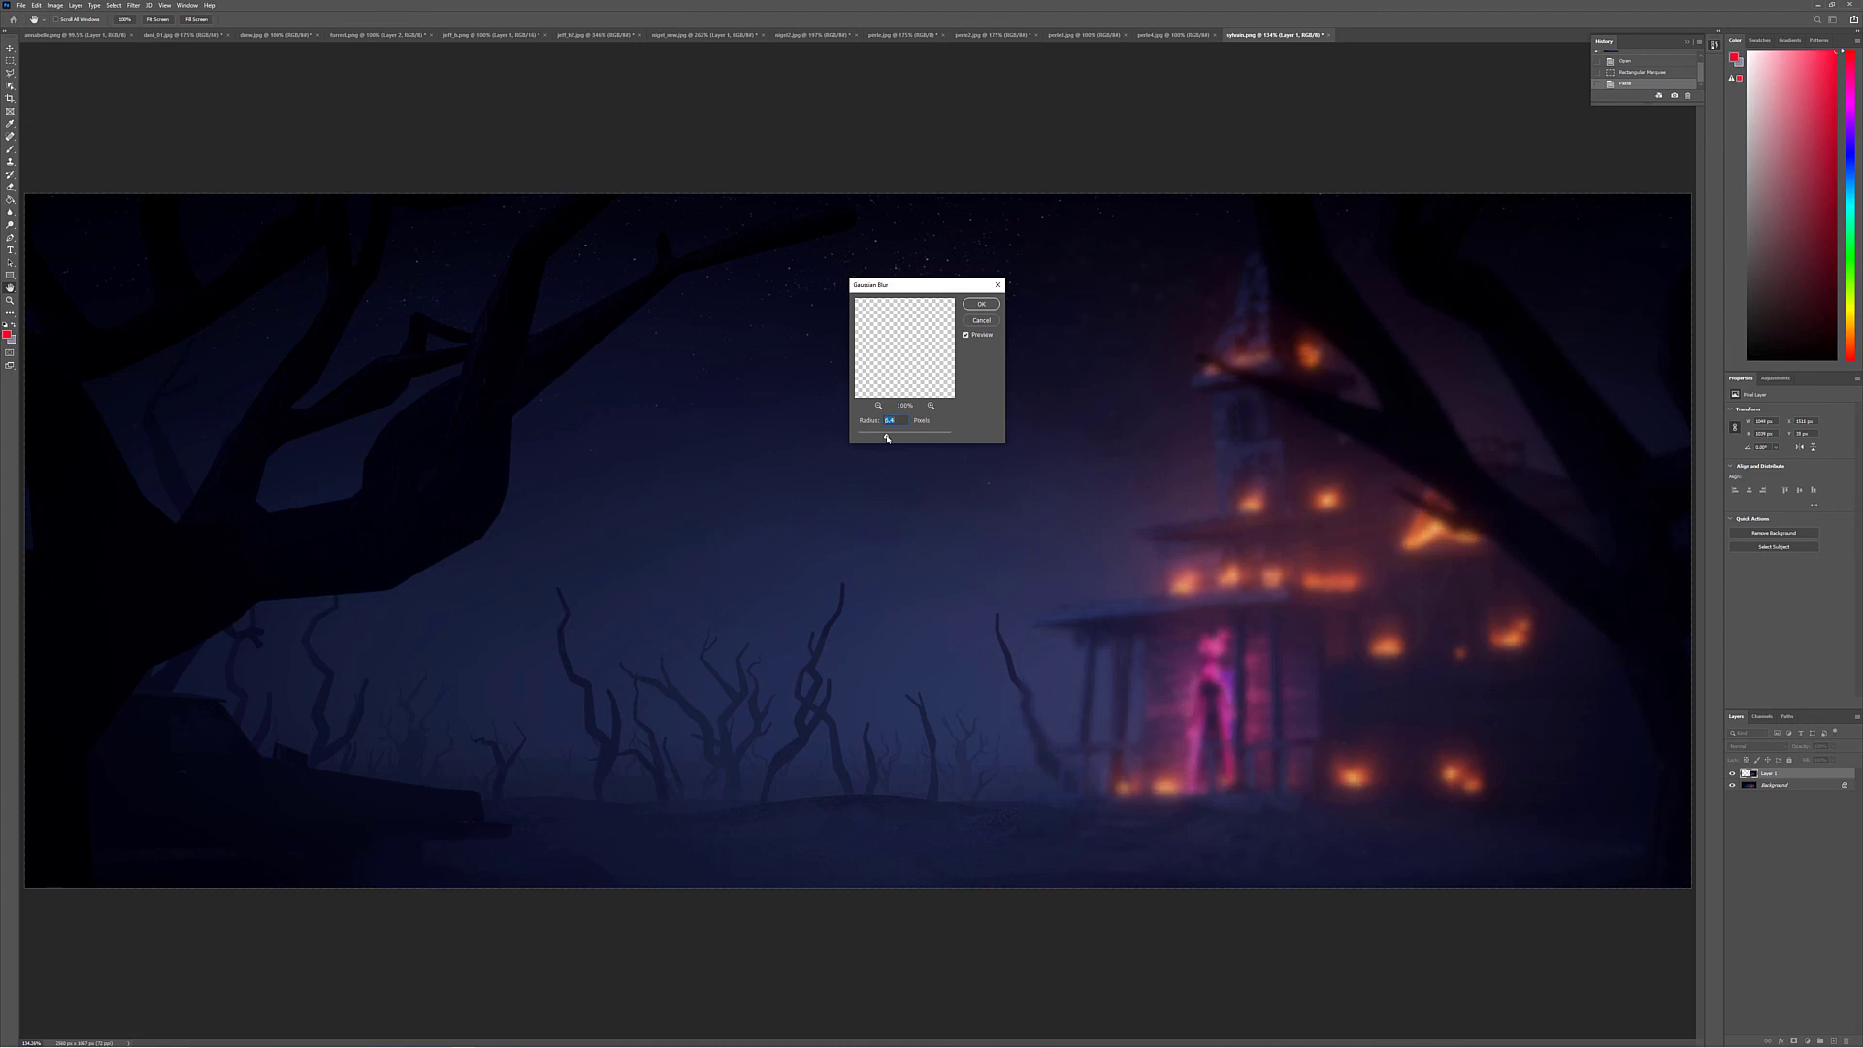
{"action": "left_click_drag", "start_coordinate": [886, 438], "coordinate": [902, 436]}
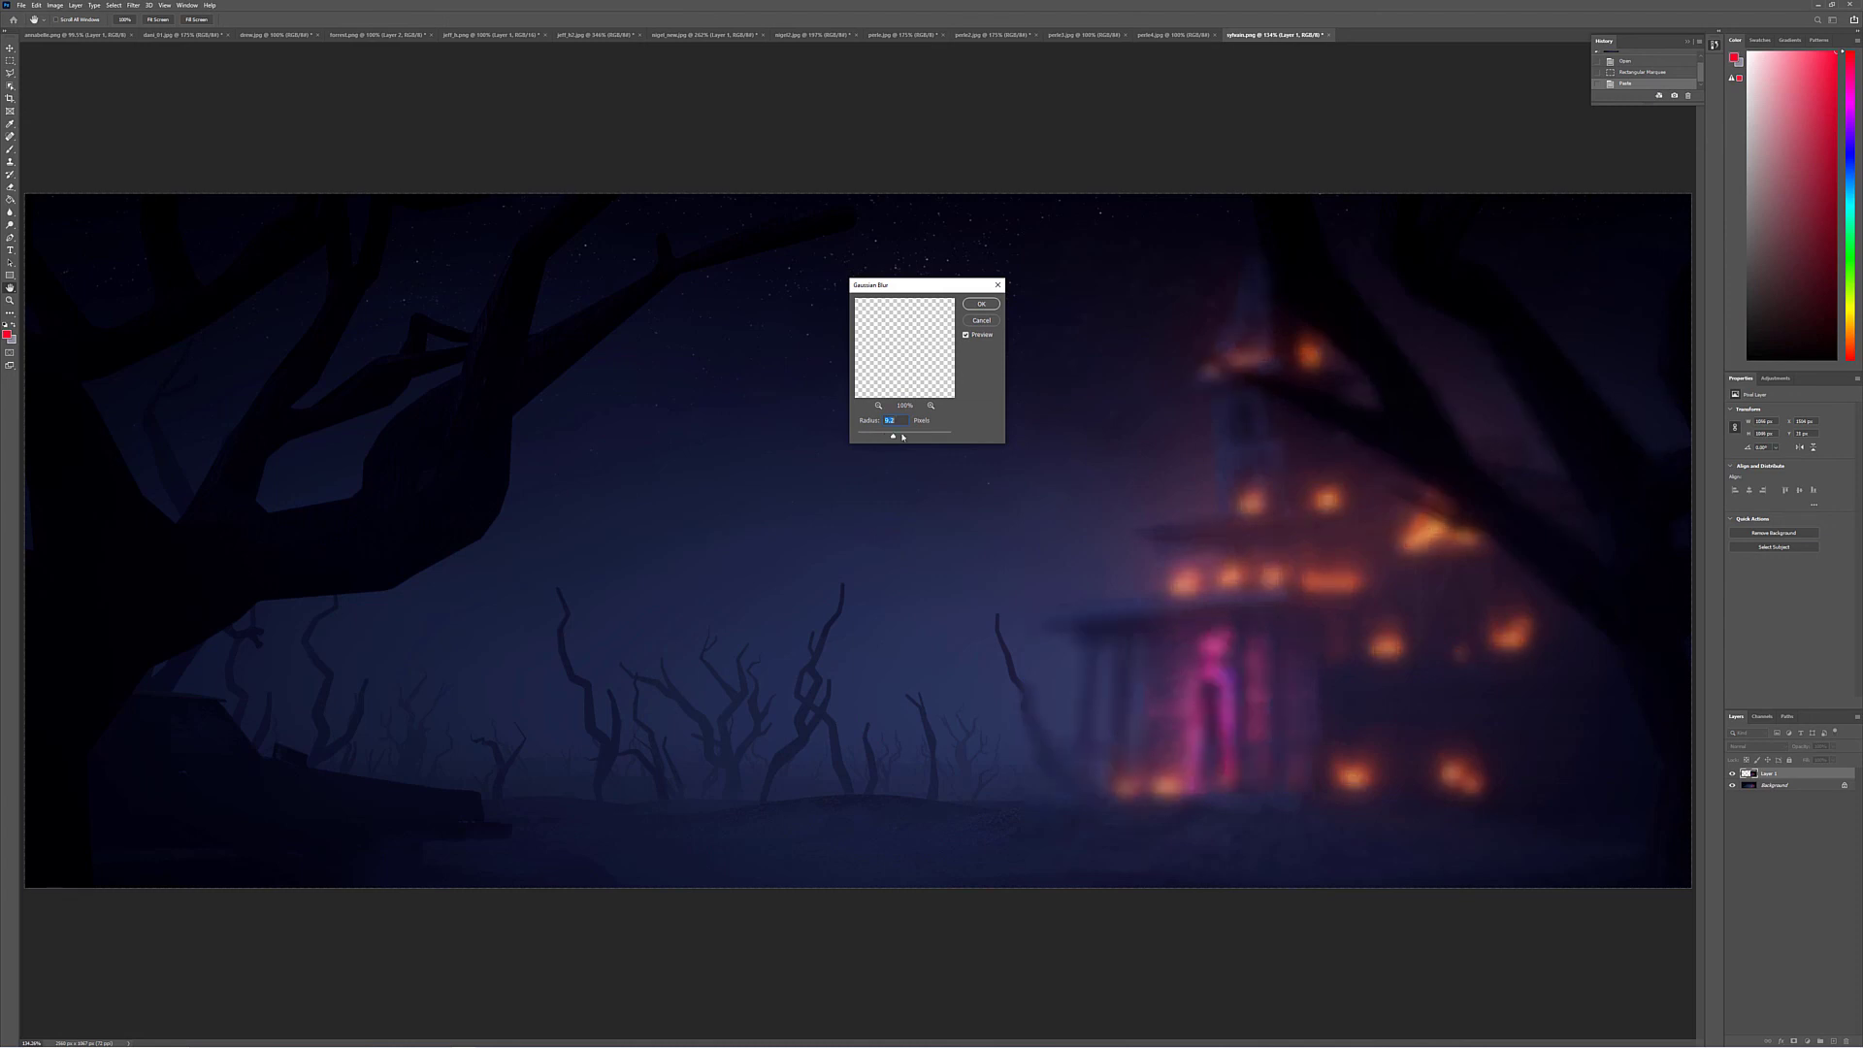
{"action": "left_click", "coordinate": [994, 304]}
Blend the blurred house layer in Screen mode and lower its opacity to soften the glow
{"action": "left_click", "coordinate": [1758, 747]}
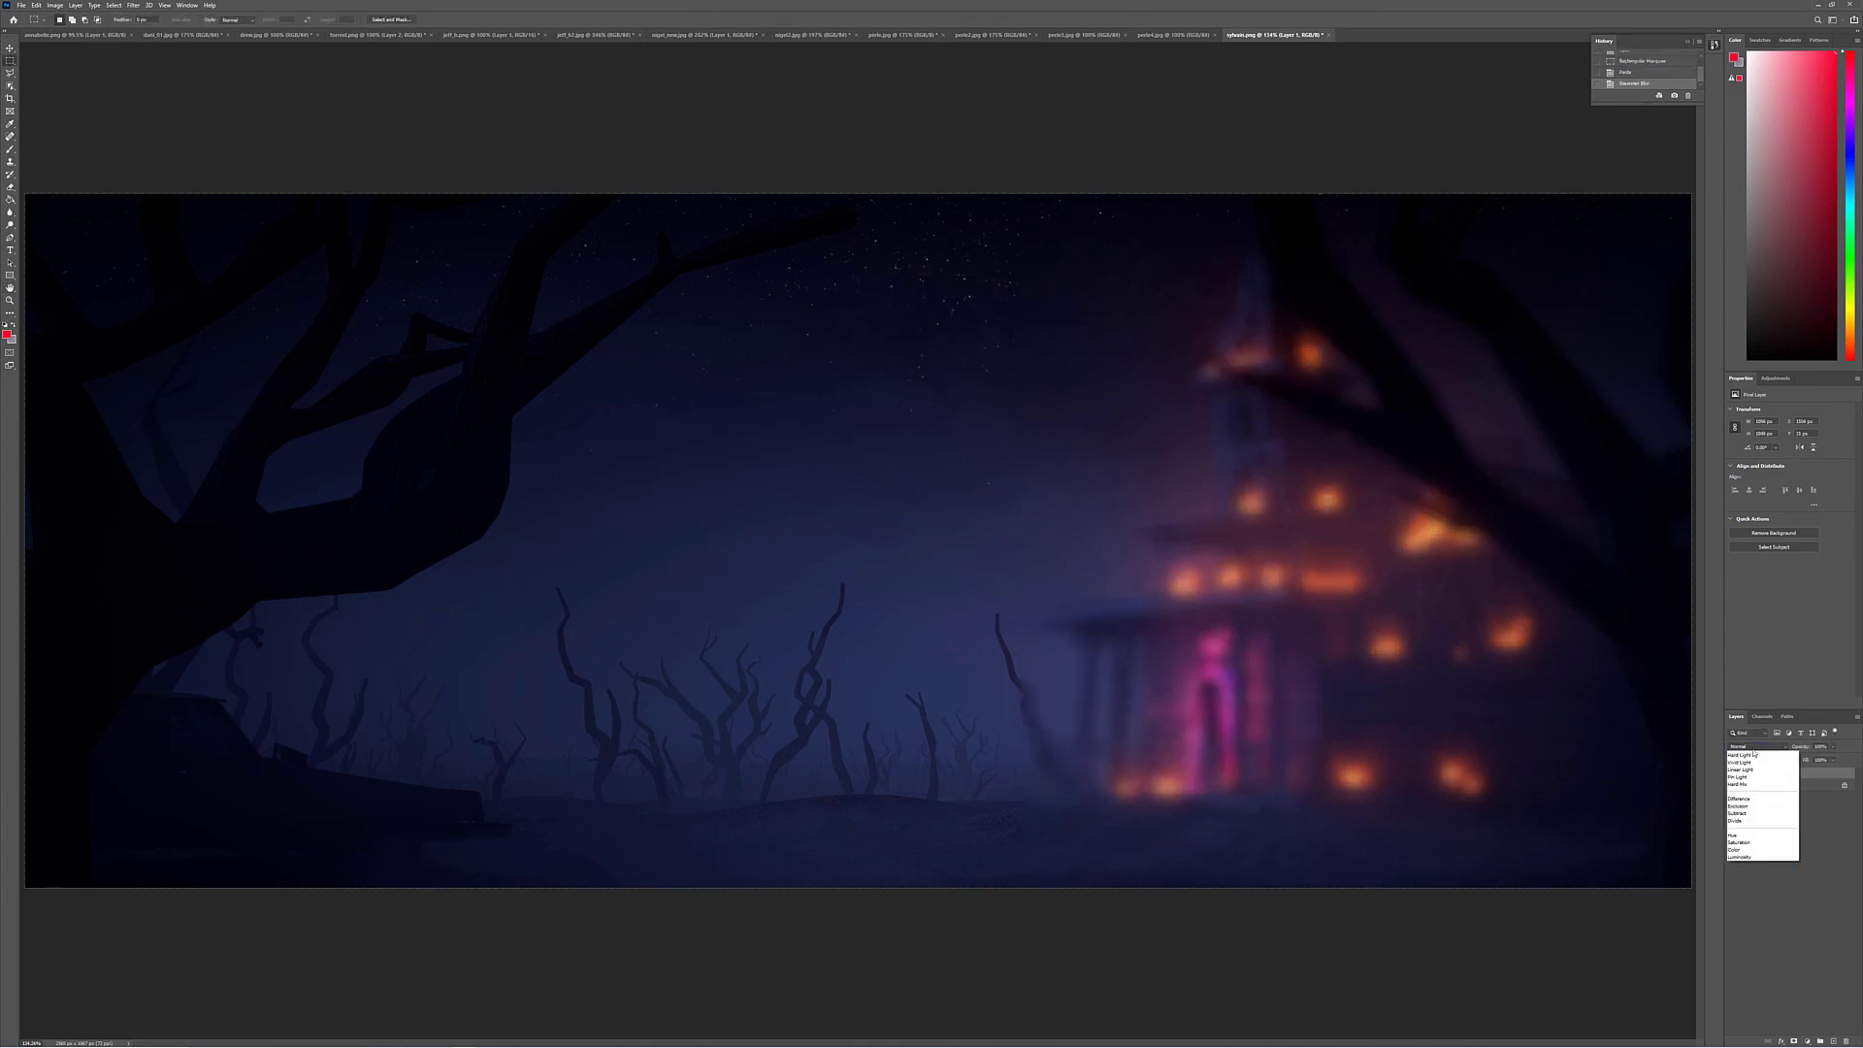
{"action": "left_click", "coordinate": [1752, 830]}
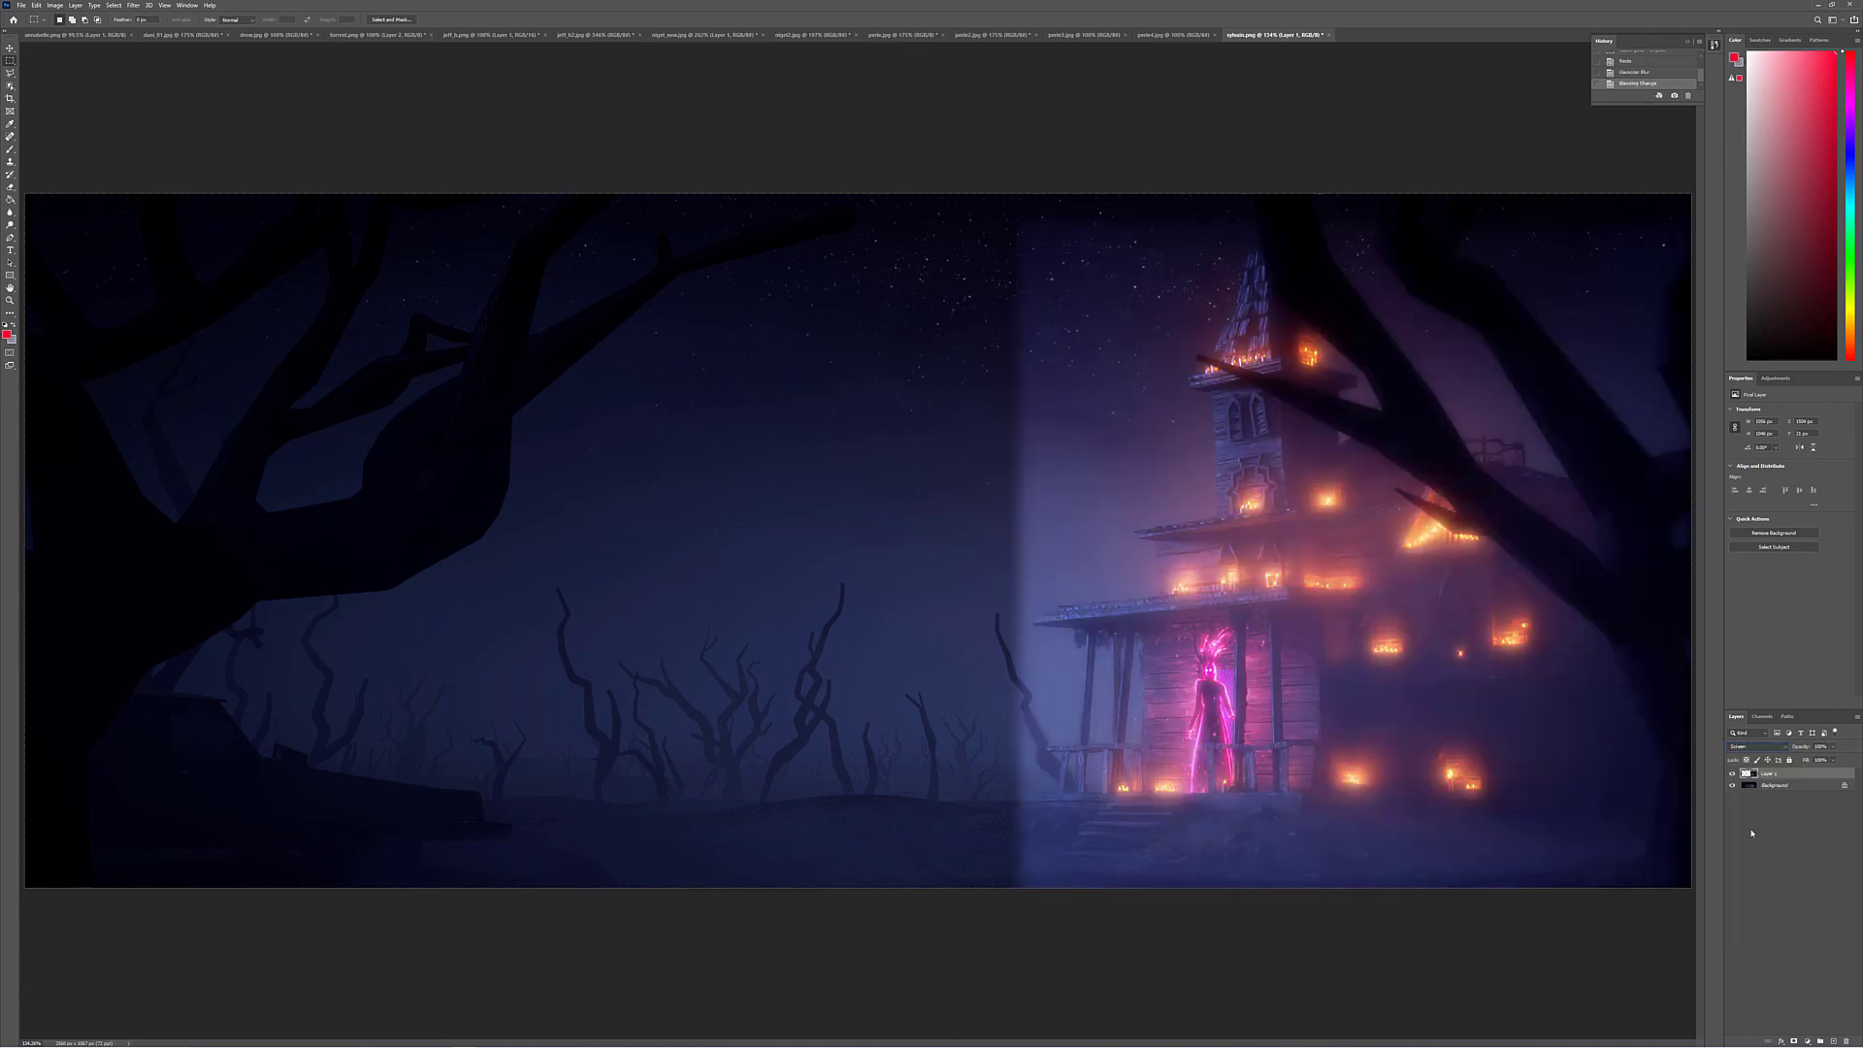
{"action": "left_click", "coordinate": [1834, 748]}
{"action": "left_click_drag", "start_coordinate": [1818, 759], "coordinate": [1806, 759]}
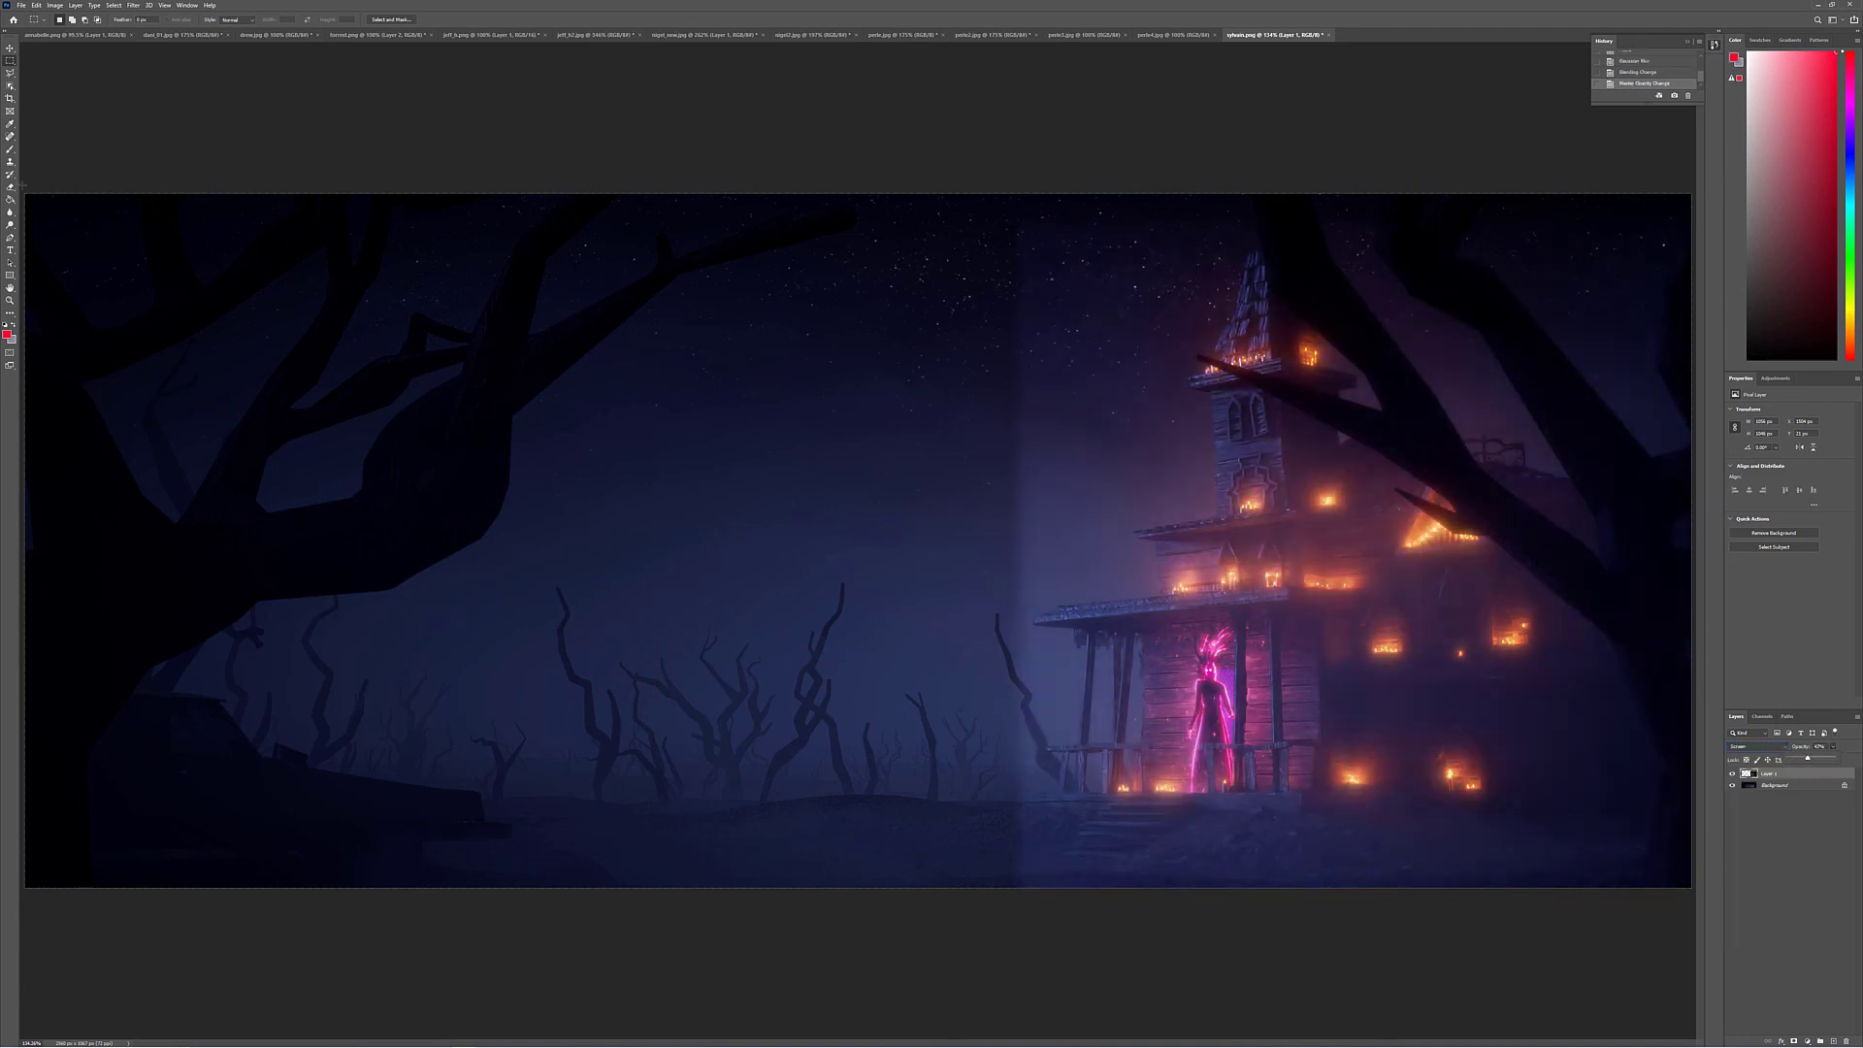
Erase the glow layer's hard vertical edge beside the house with a greatly enlarged soft eraser
{"action": "key", "text": "e"}
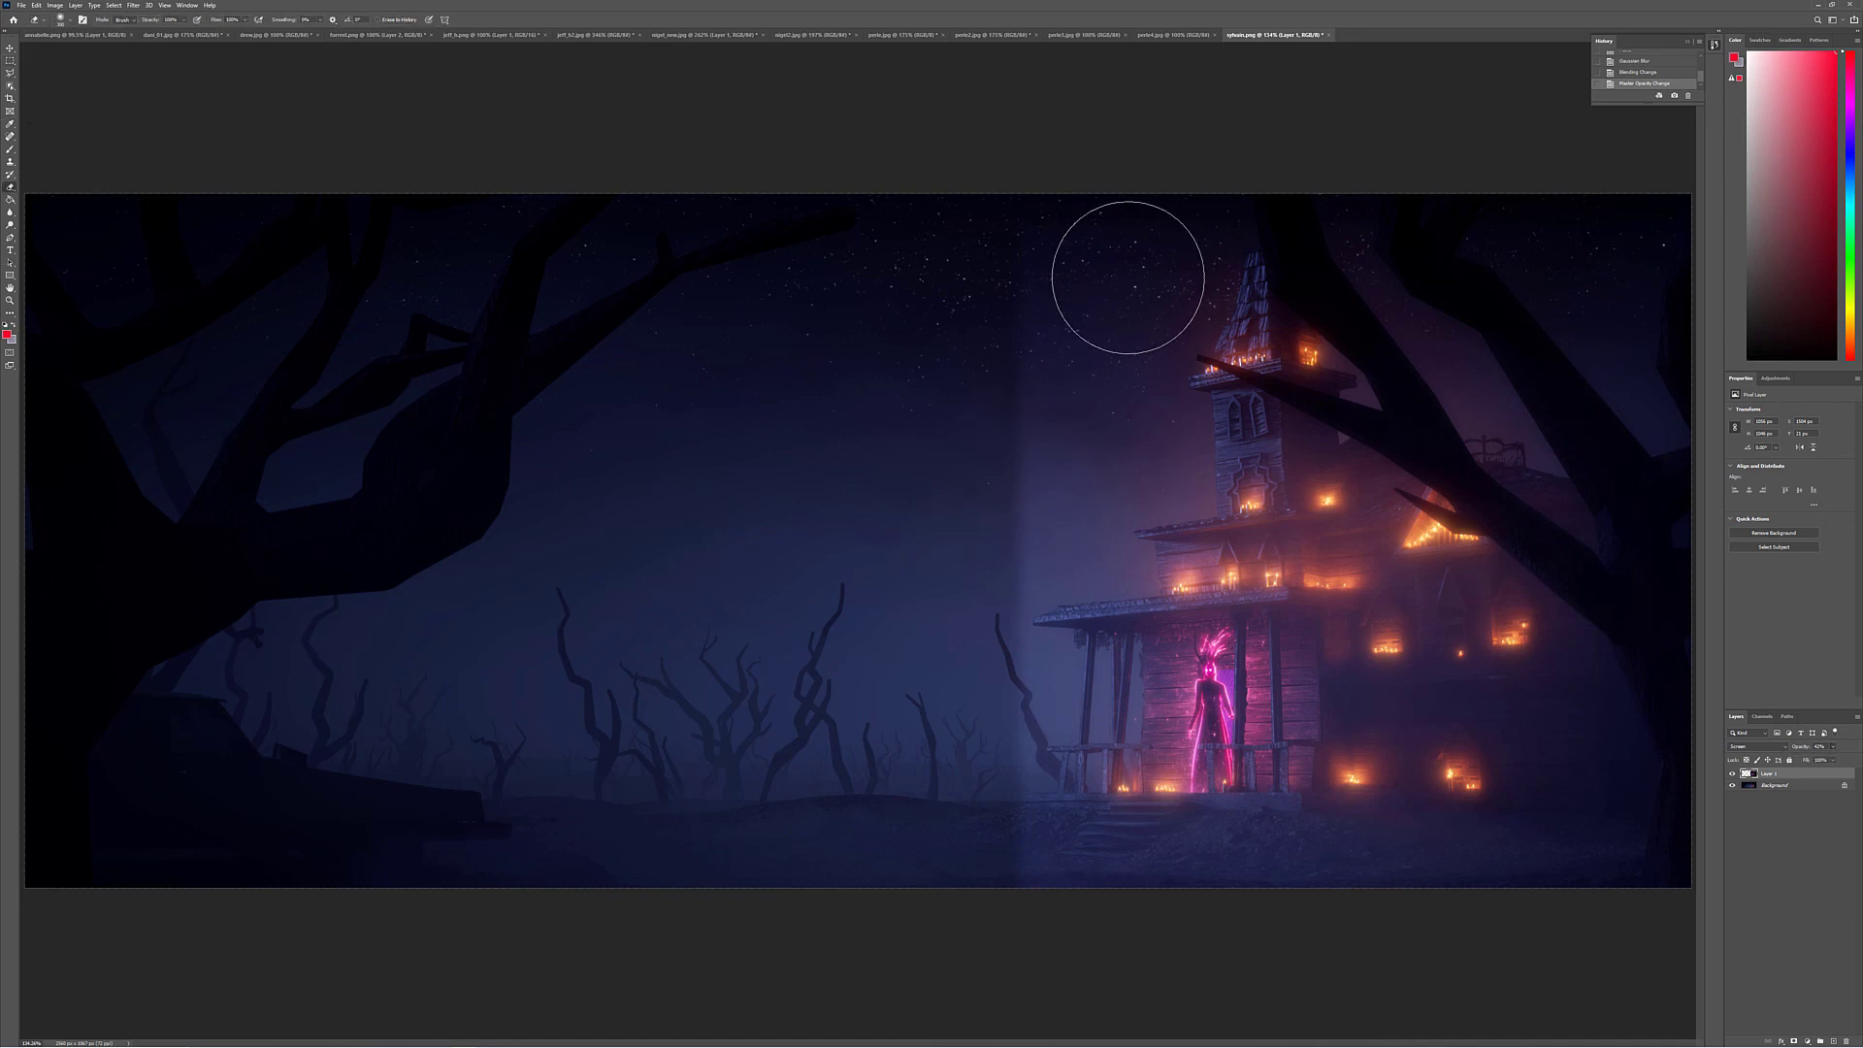
{"action": "key", "text": "bracketright"}
{"action": "key", "text": "bracketright"}
{"action": "key", "text": "bracketright"}
{"action": "key", "text": "bracketright"}
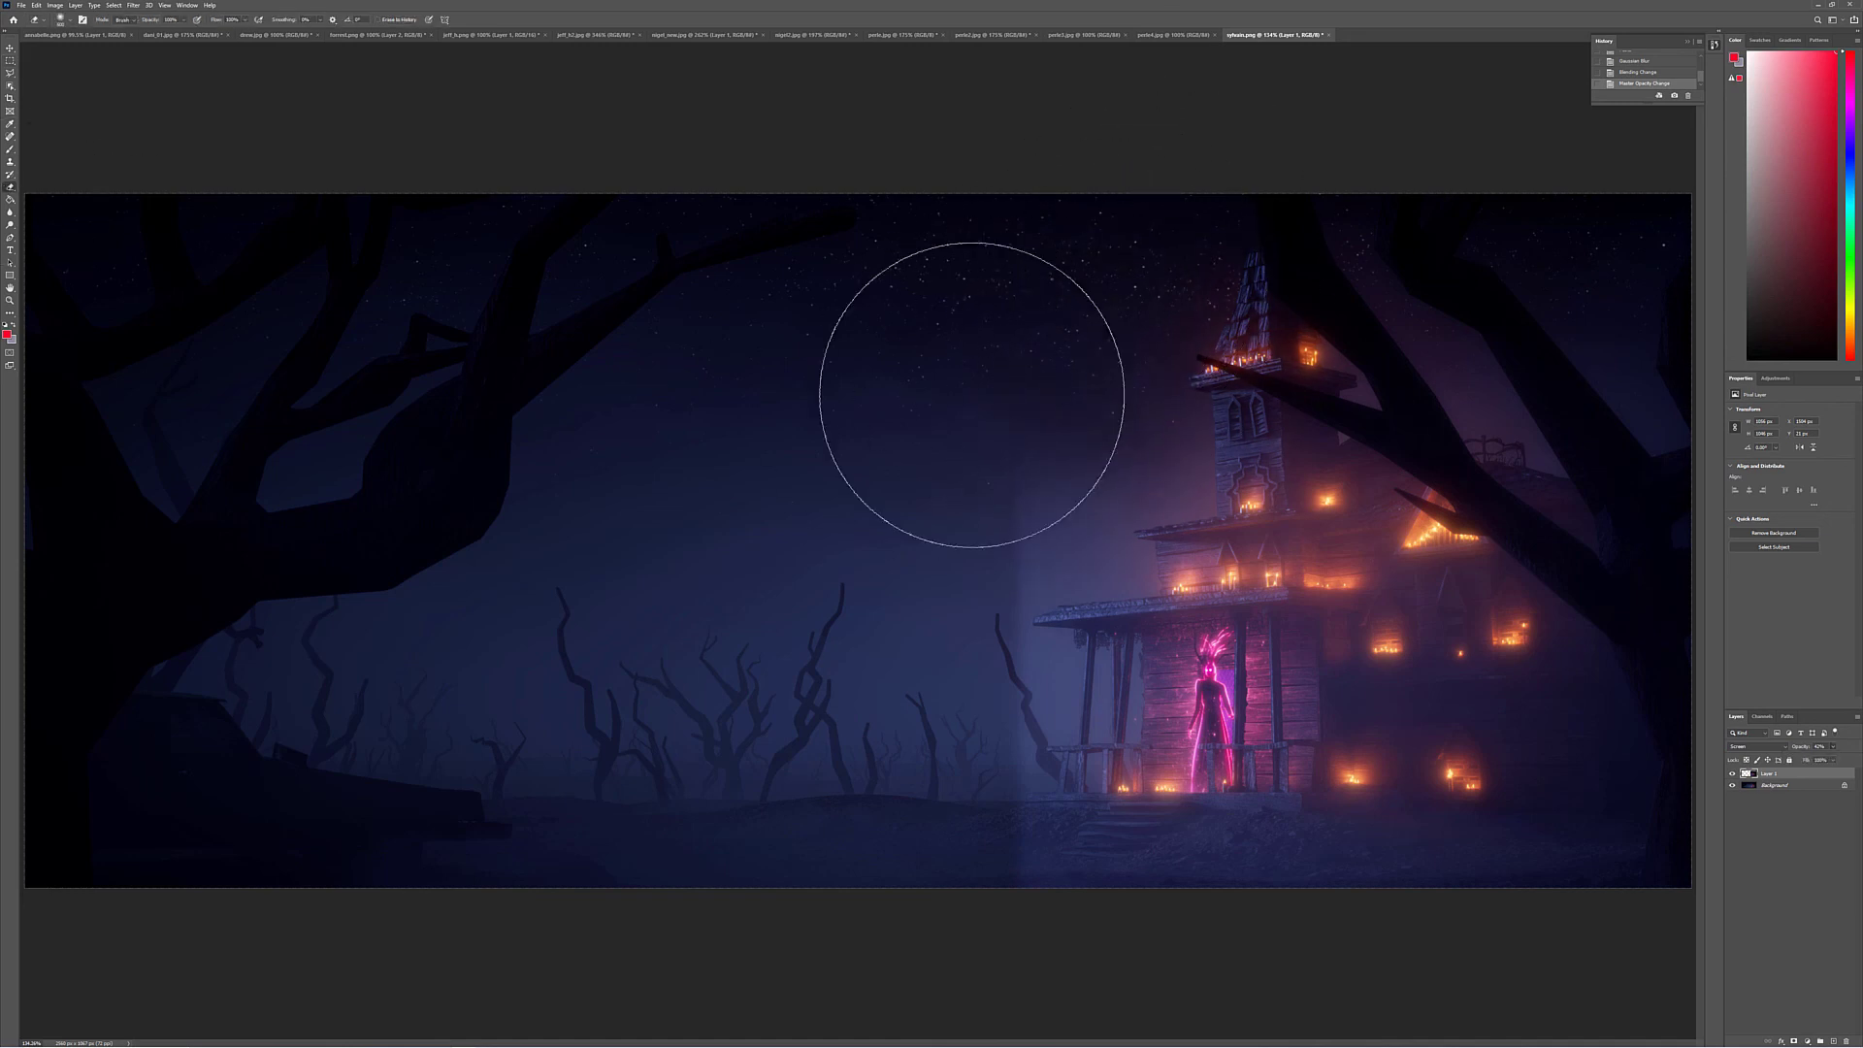
{"action": "left_click_drag", "start_coordinate": [943, 884], "coordinate": [957, 479]}
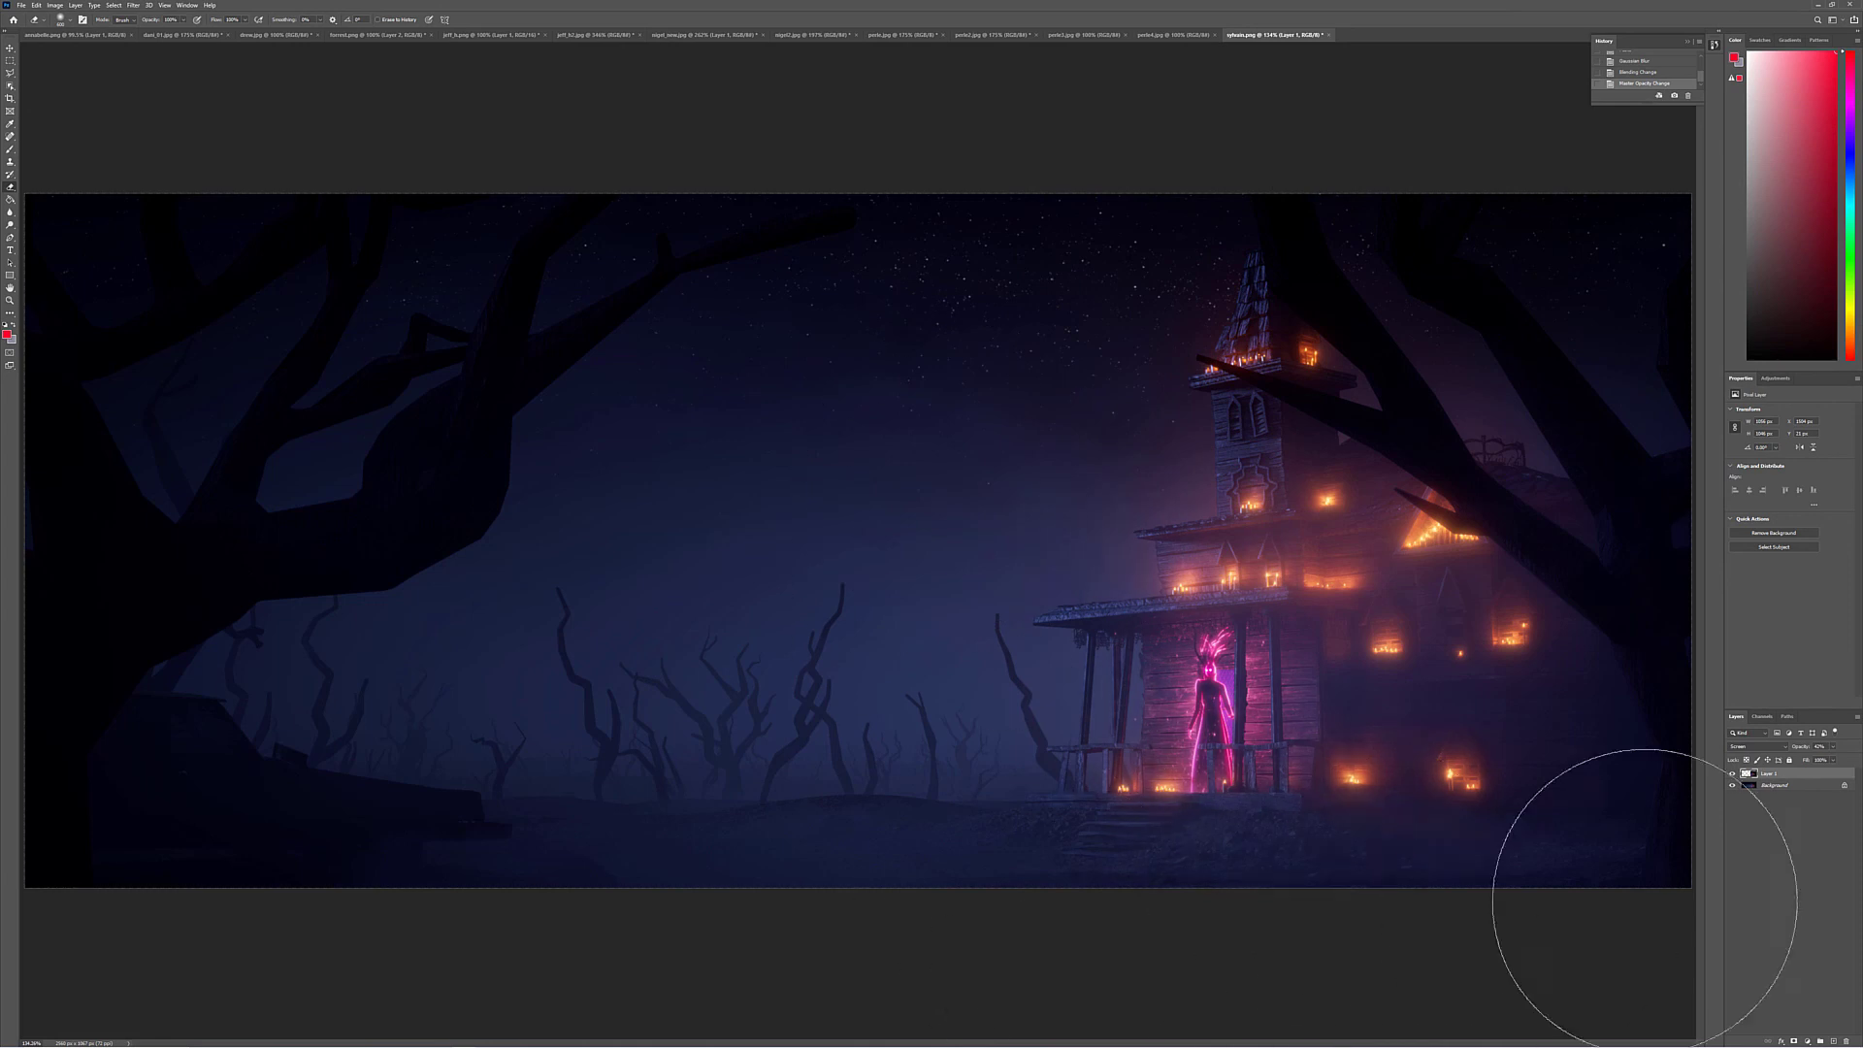
Compare the image with and without the glow layer, and raise the layer's saturation to +7 with Hue/Saturation
{"action": "left_click", "coordinate": [1733, 774]}
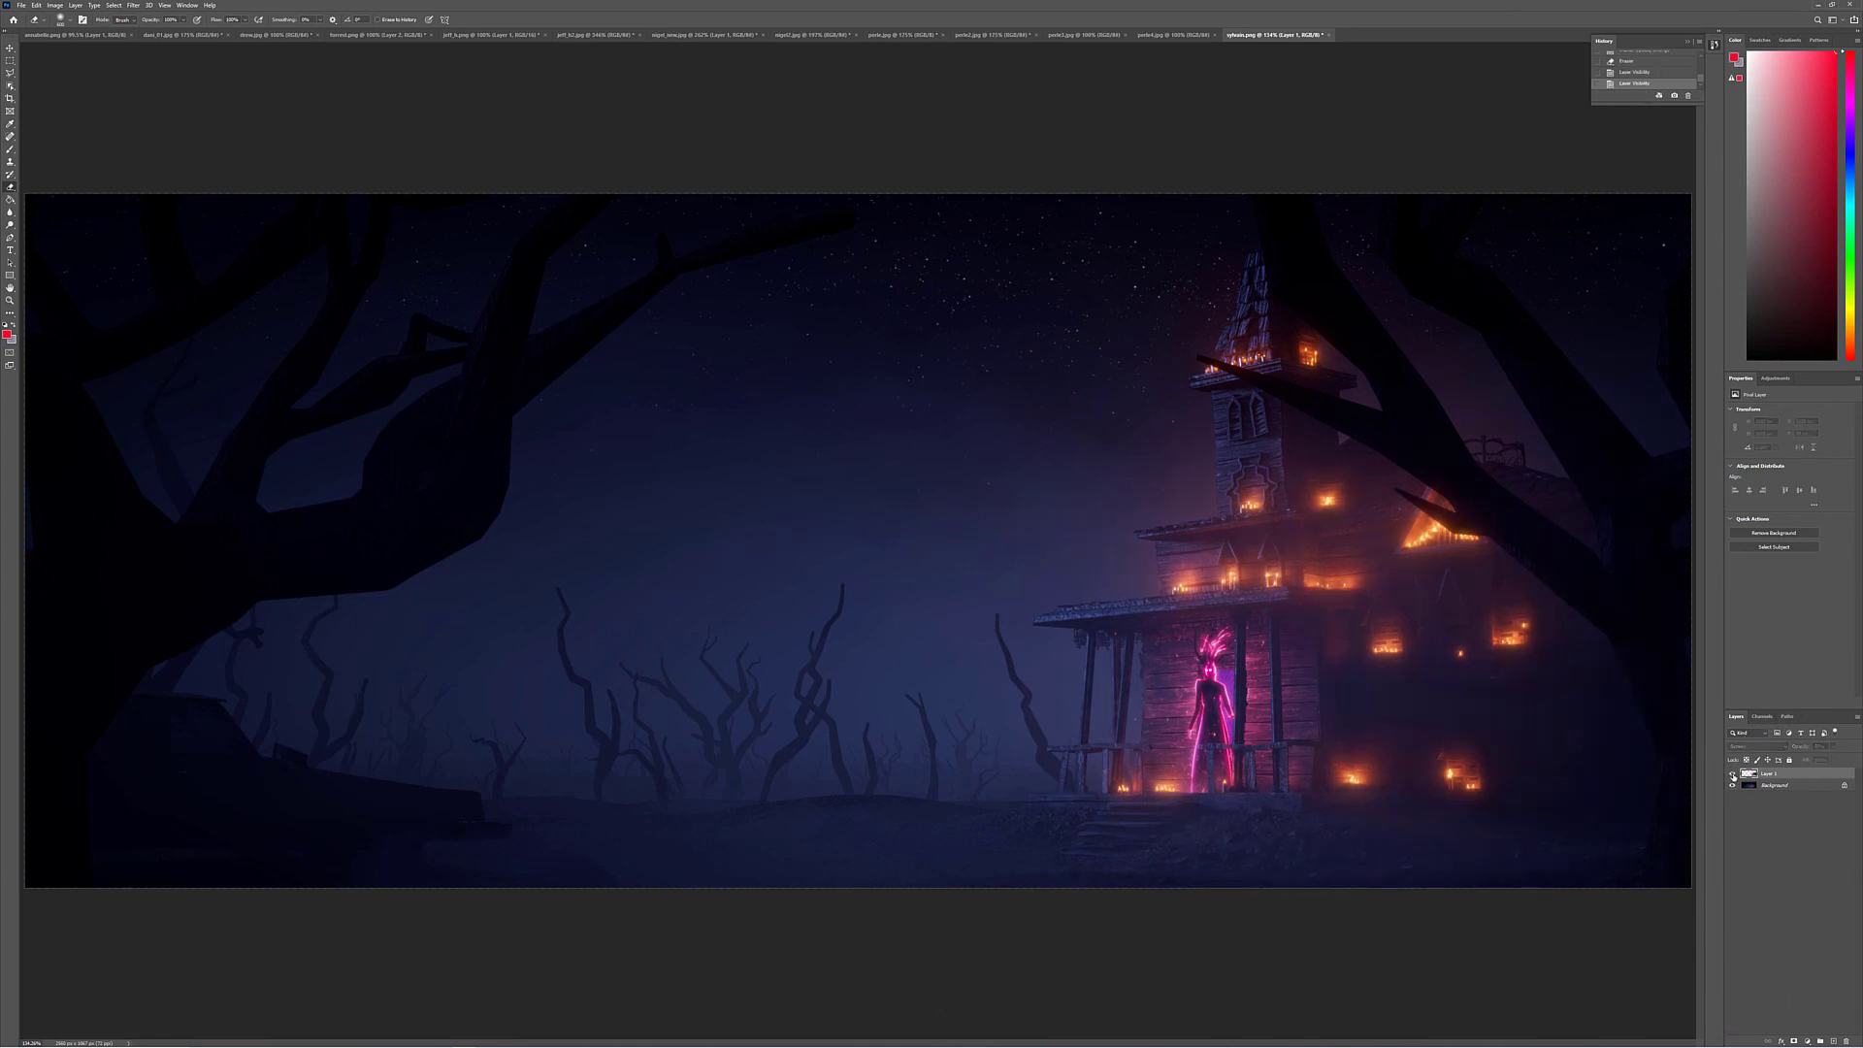
{"action": "left_click", "coordinate": [1732, 774]}
{"action": "key", "text": "ctrl+u"}
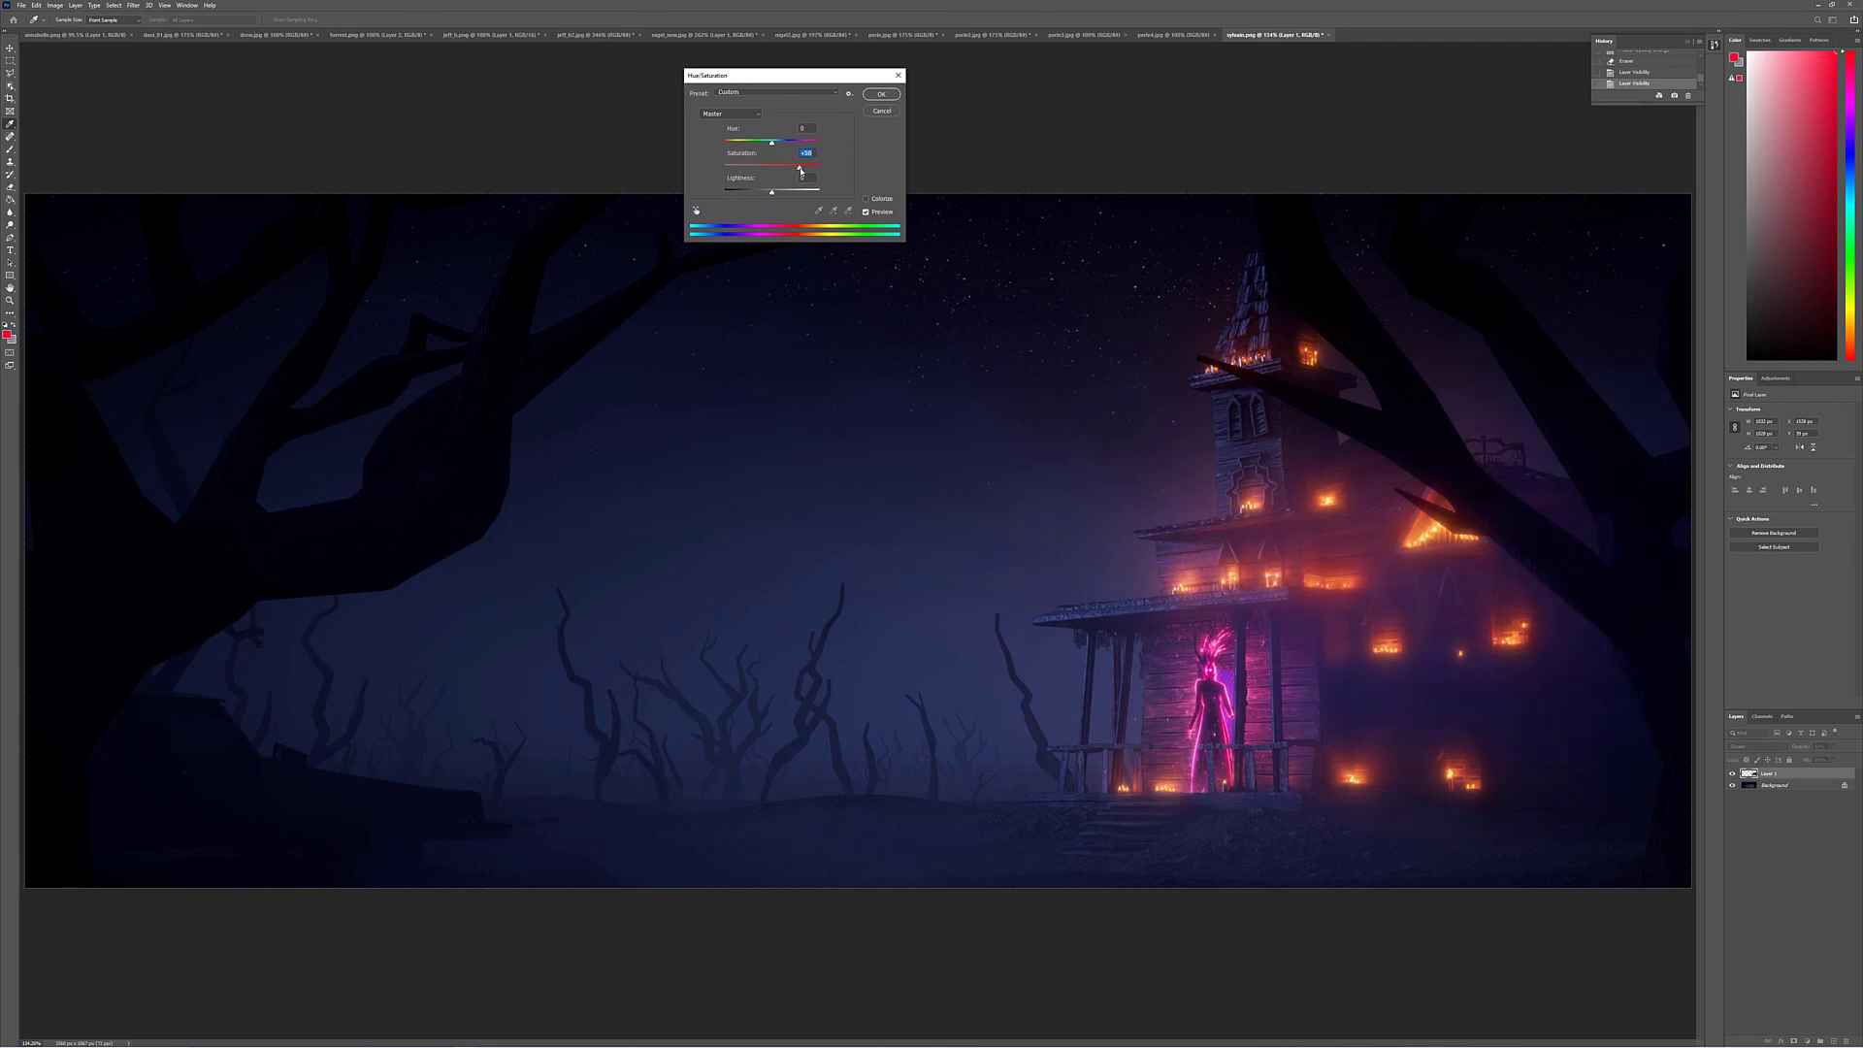
{"action": "left_click", "coordinate": [877, 93]}
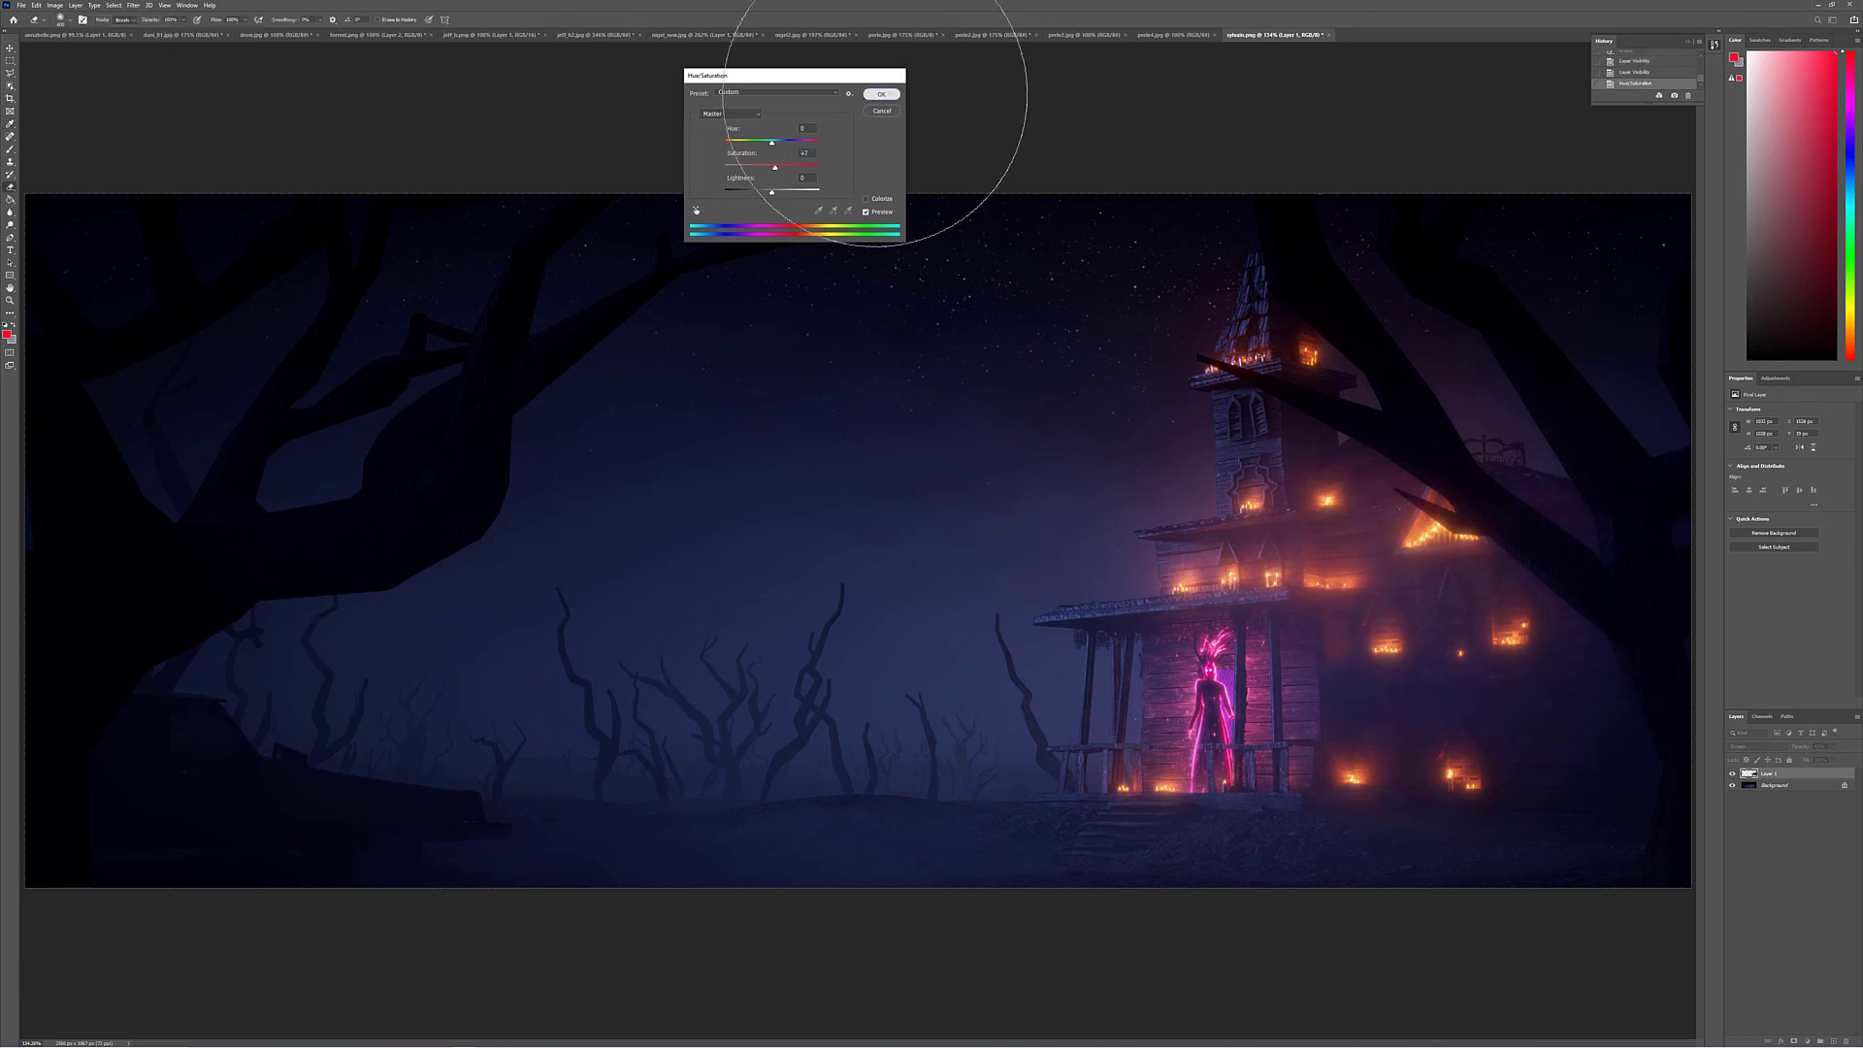
Copy the Background's left part, from the image edge to the porch, onto a new layer
{"action": "left_click", "coordinate": [1797, 788]}
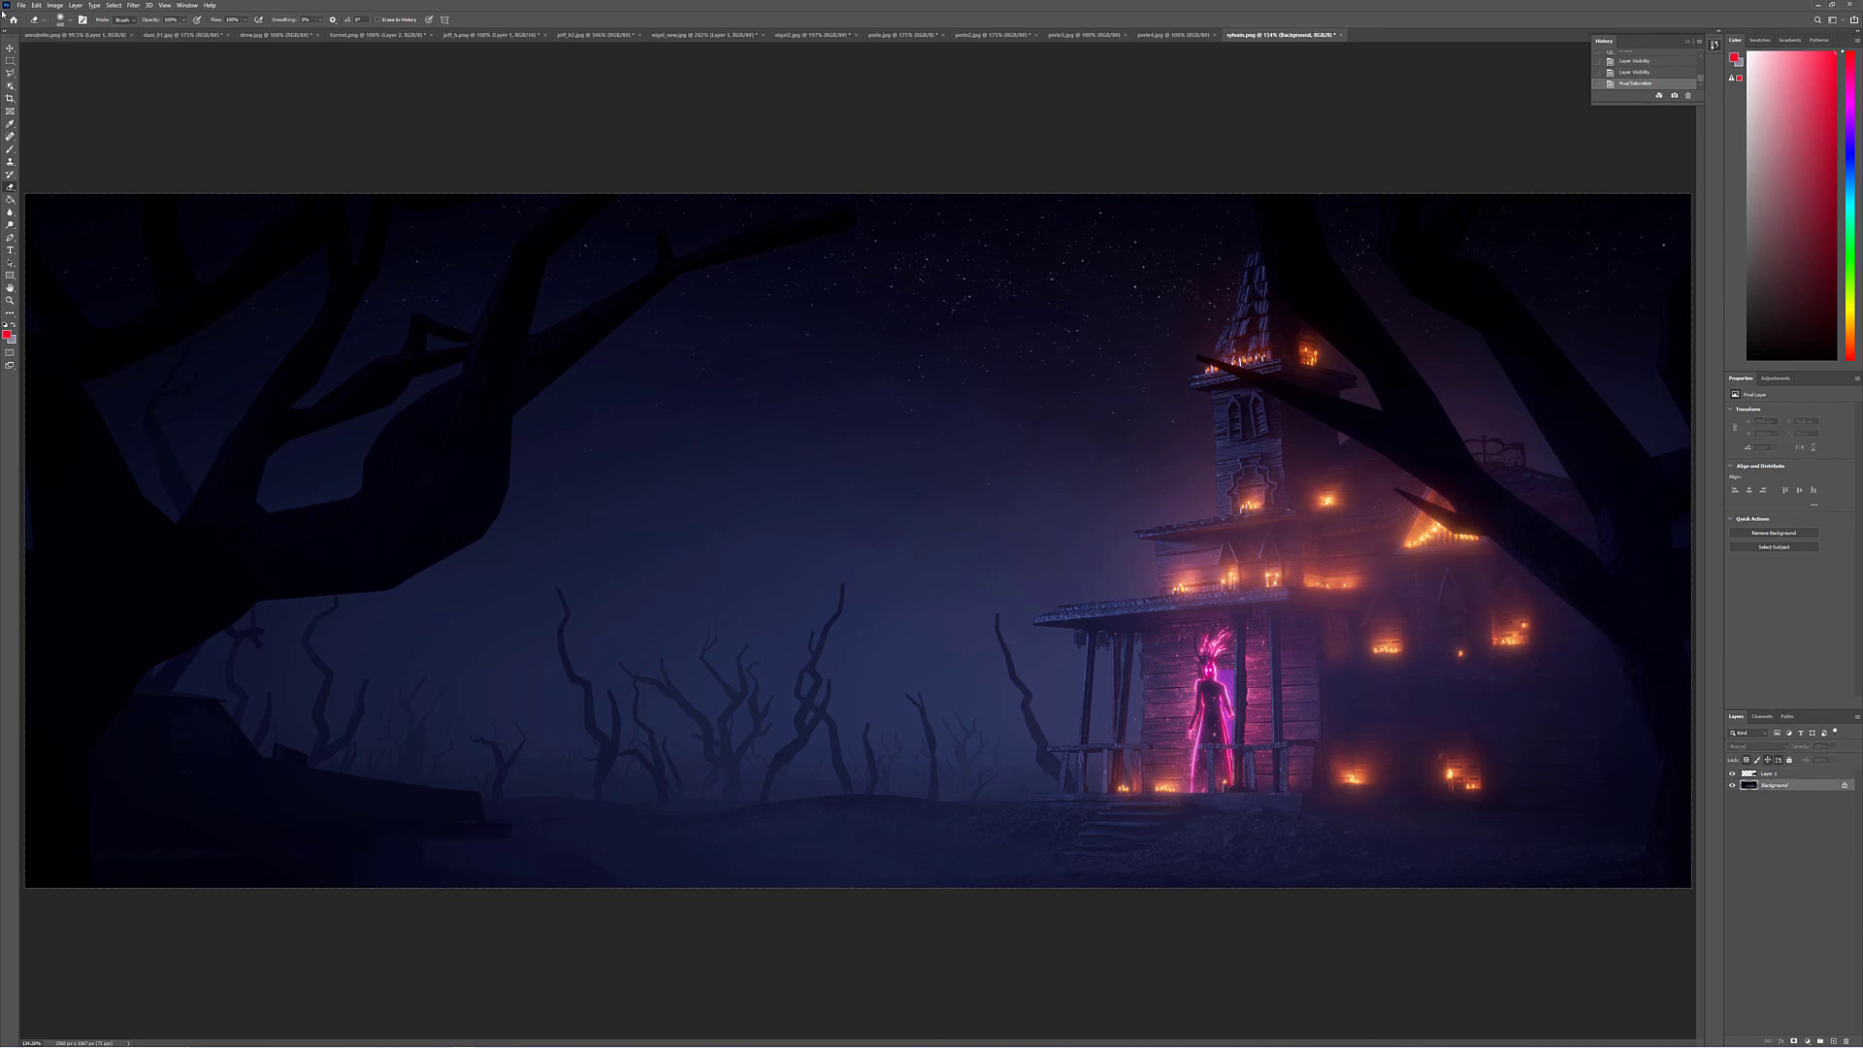
{"action": "left_click", "coordinate": [10, 60]}
{"action": "left_click_drag", "start_coordinate": [27, 194], "coordinate": [1044, 999]}
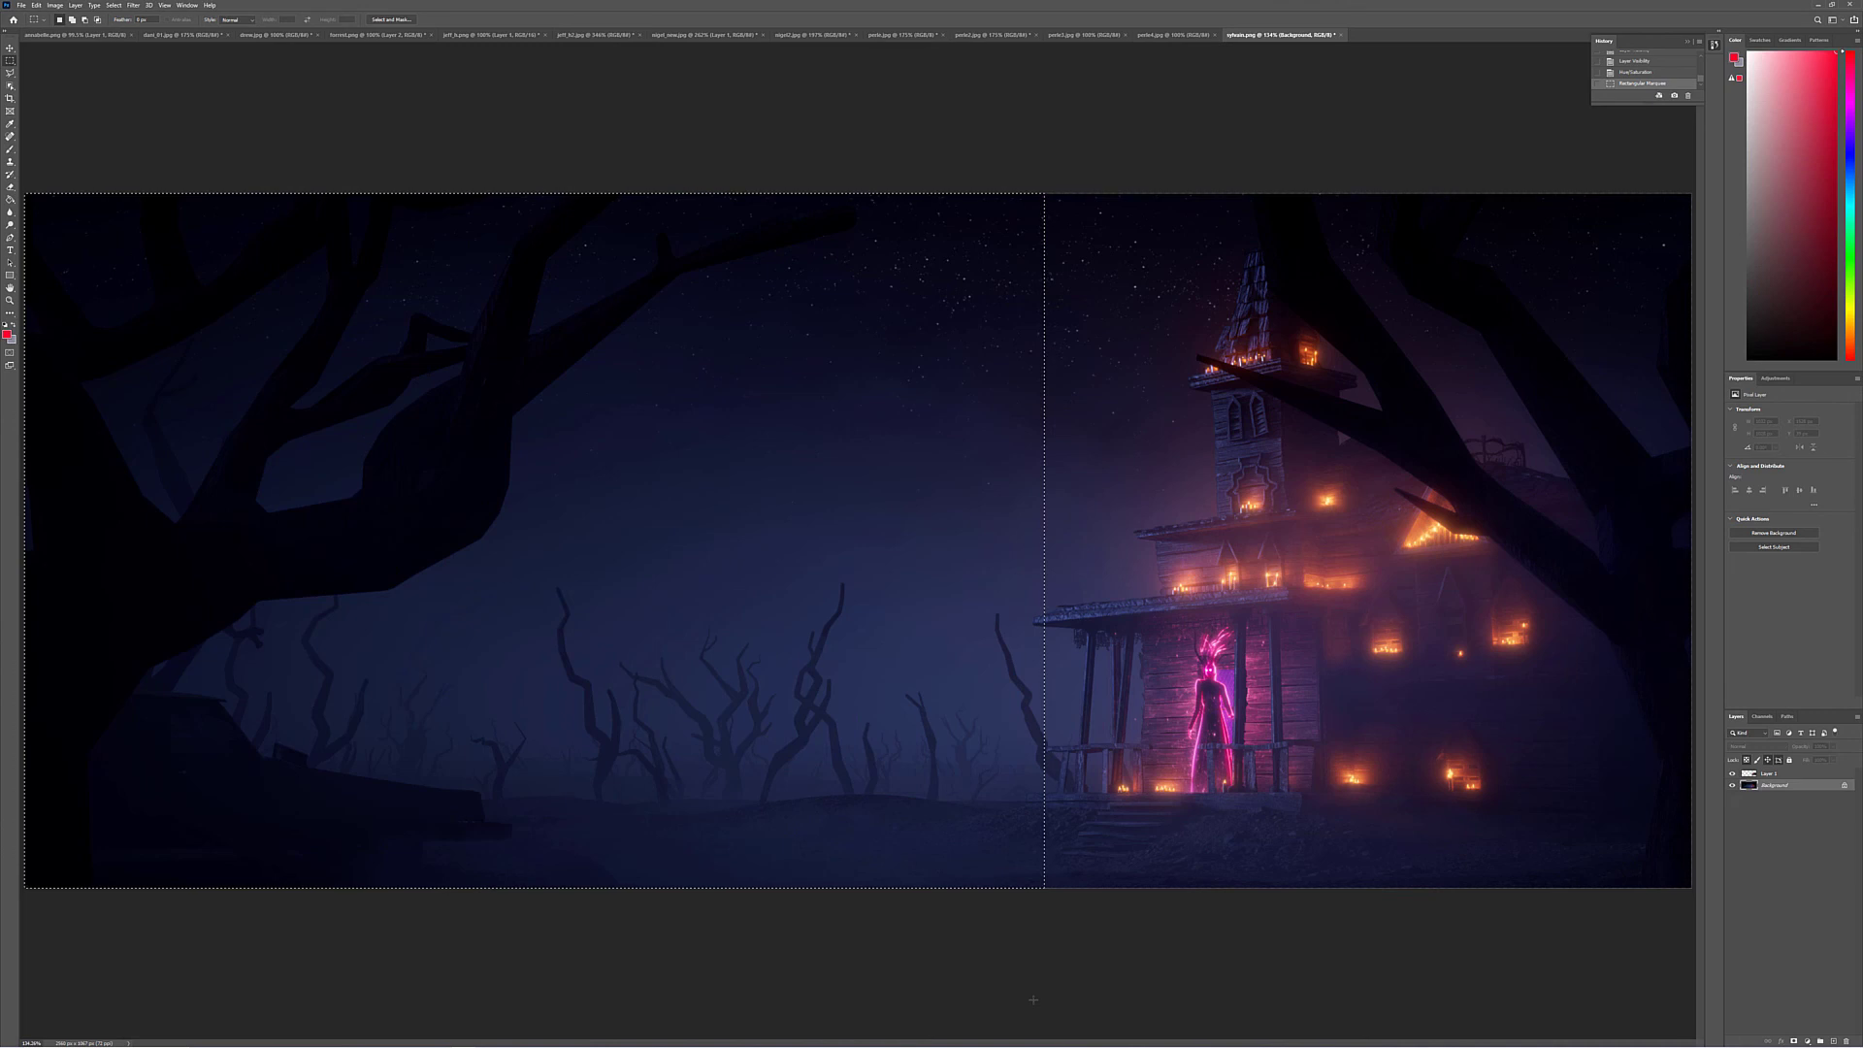
{"action": "key", "text": "ctrl+c"}
{"action": "key", "text": "ctrl+v"}
Darken the left-hand copy's midtones with Levels, and erase the darkening from the central sky, misty ground and inner branches
{"action": "key", "text": "ctrl+l"}
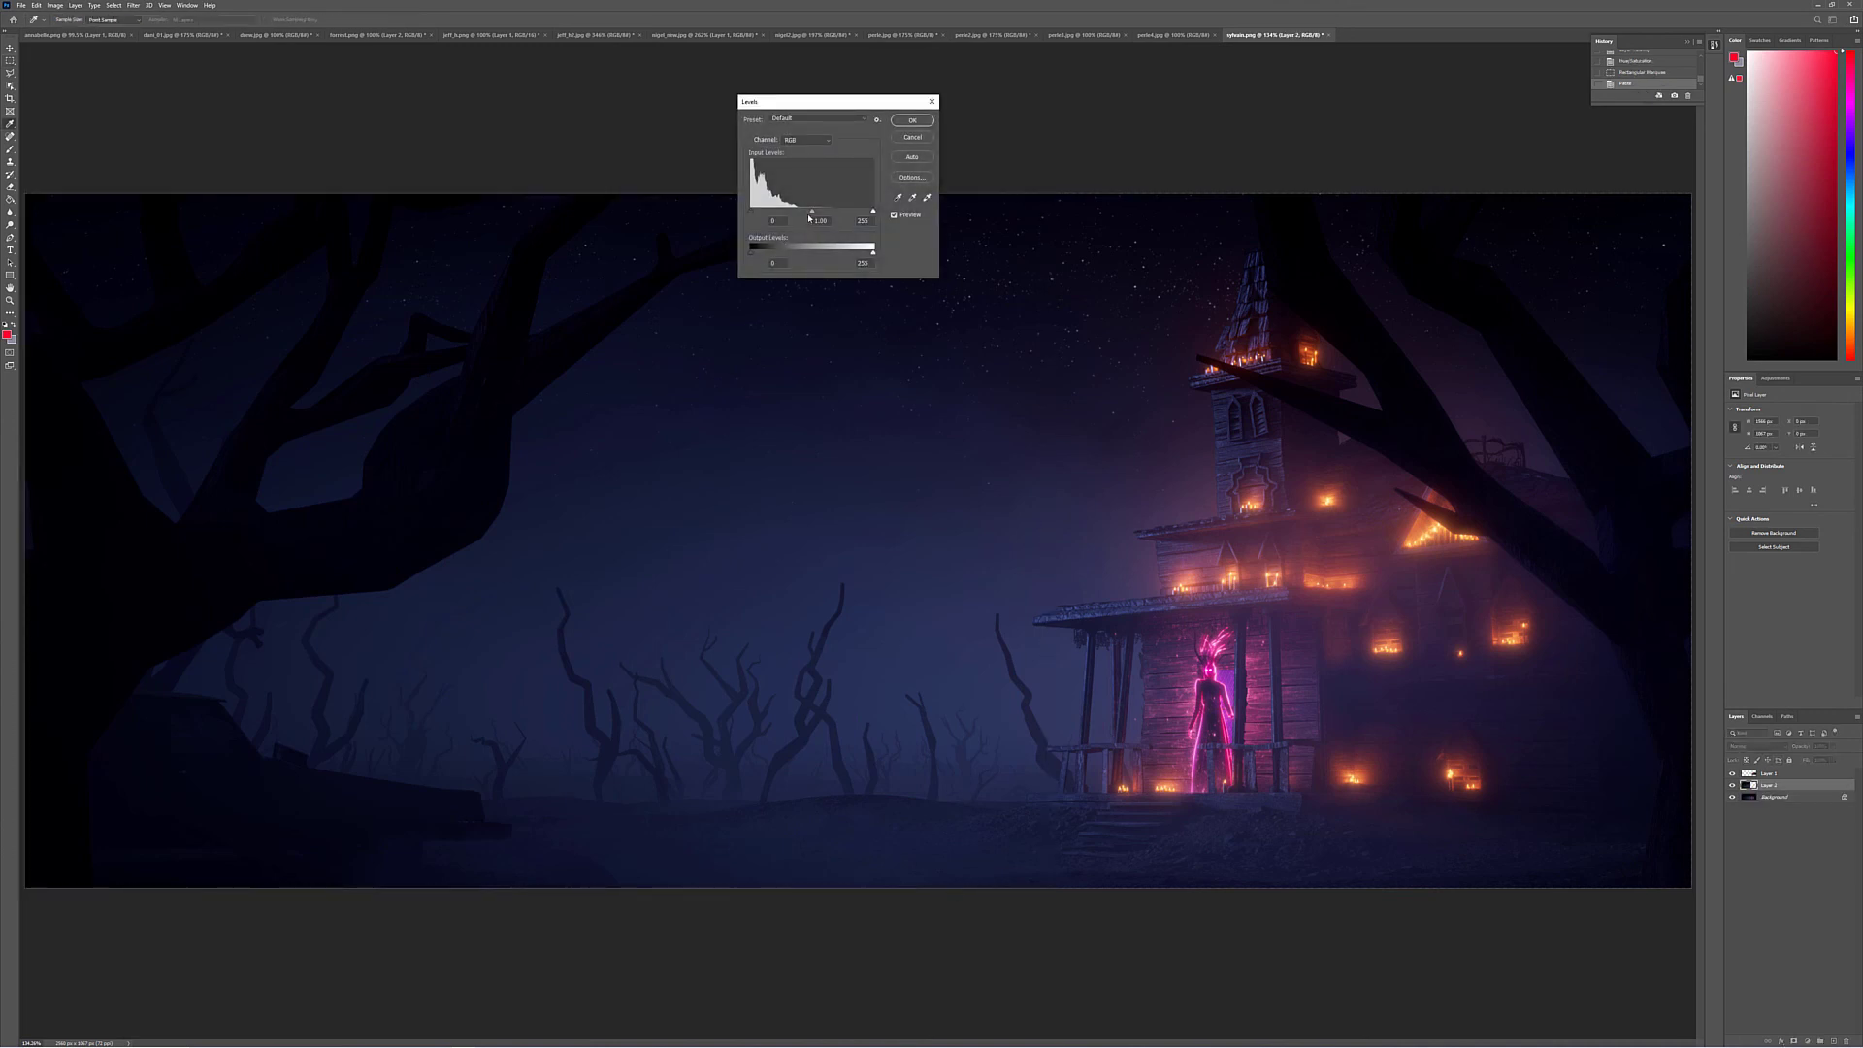
{"action": "left_click_drag", "start_coordinate": [811, 211], "coordinate": [828, 211]}
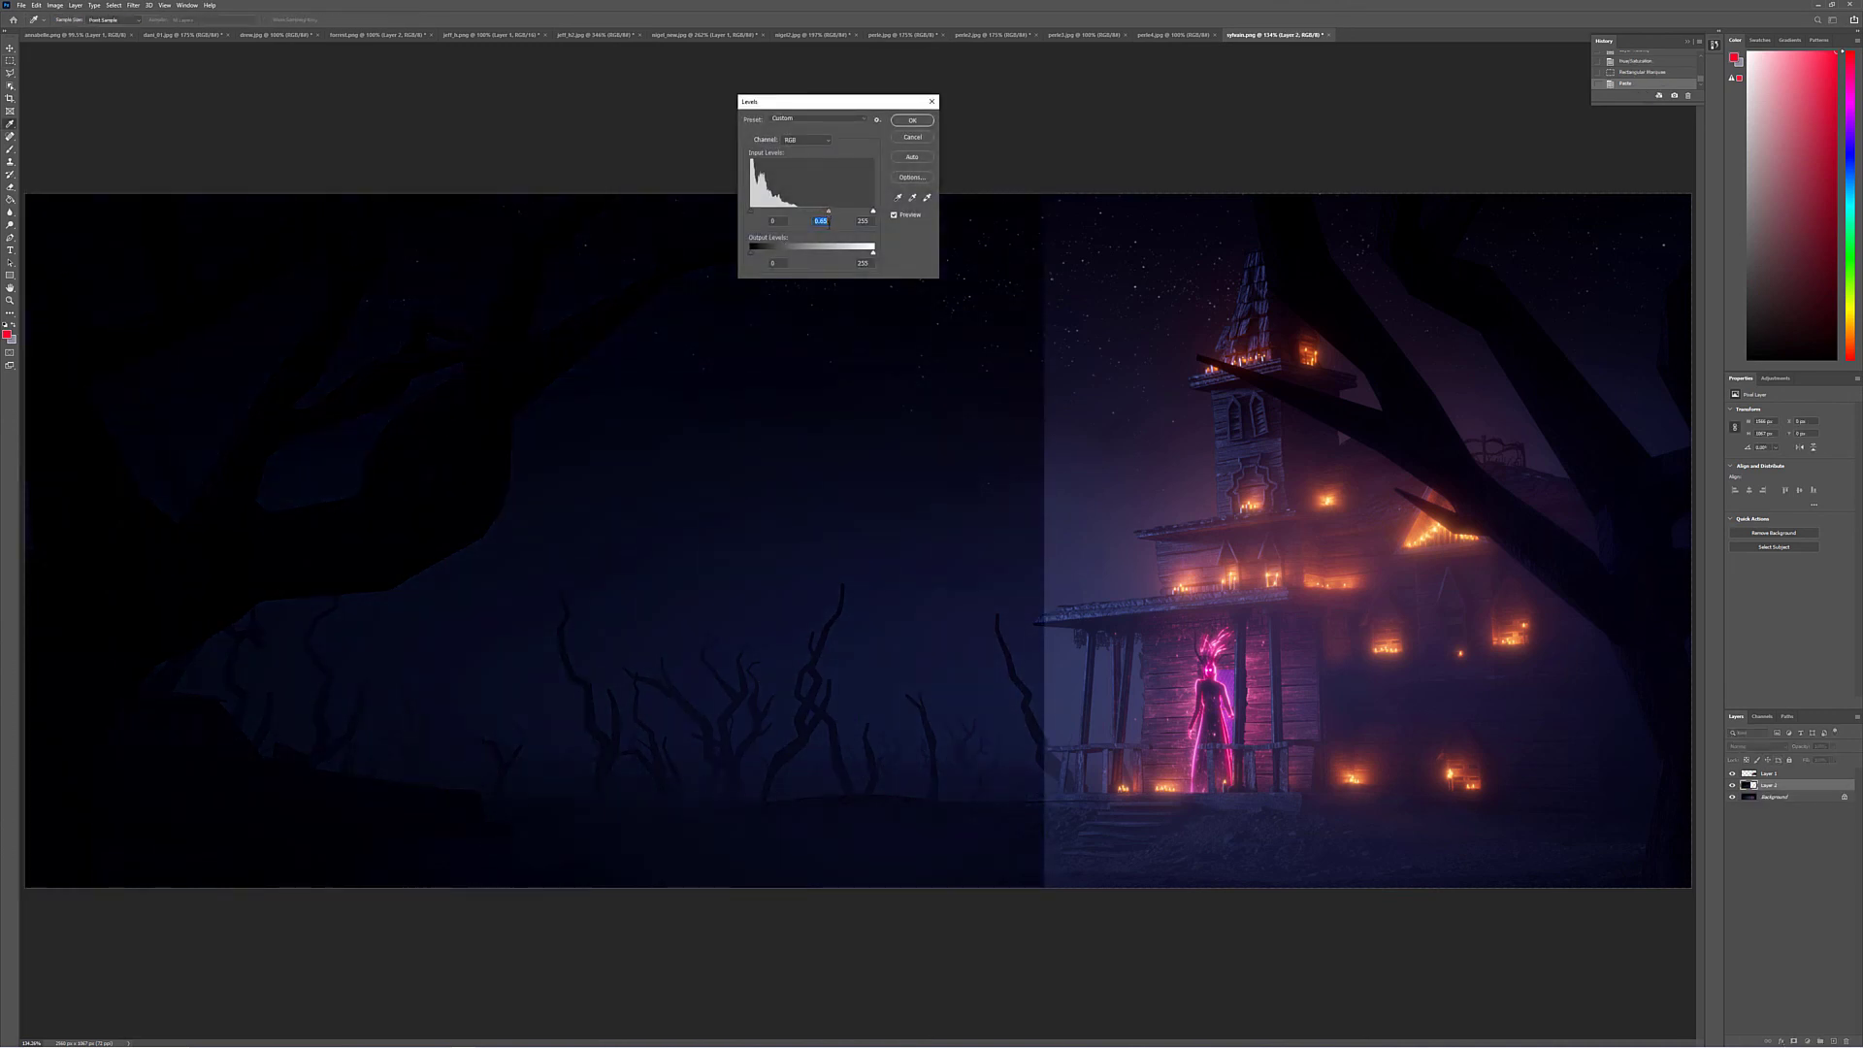
{"action": "left_click", "coordinate": [914, 121]}
{"action": "key", "text": "e"}
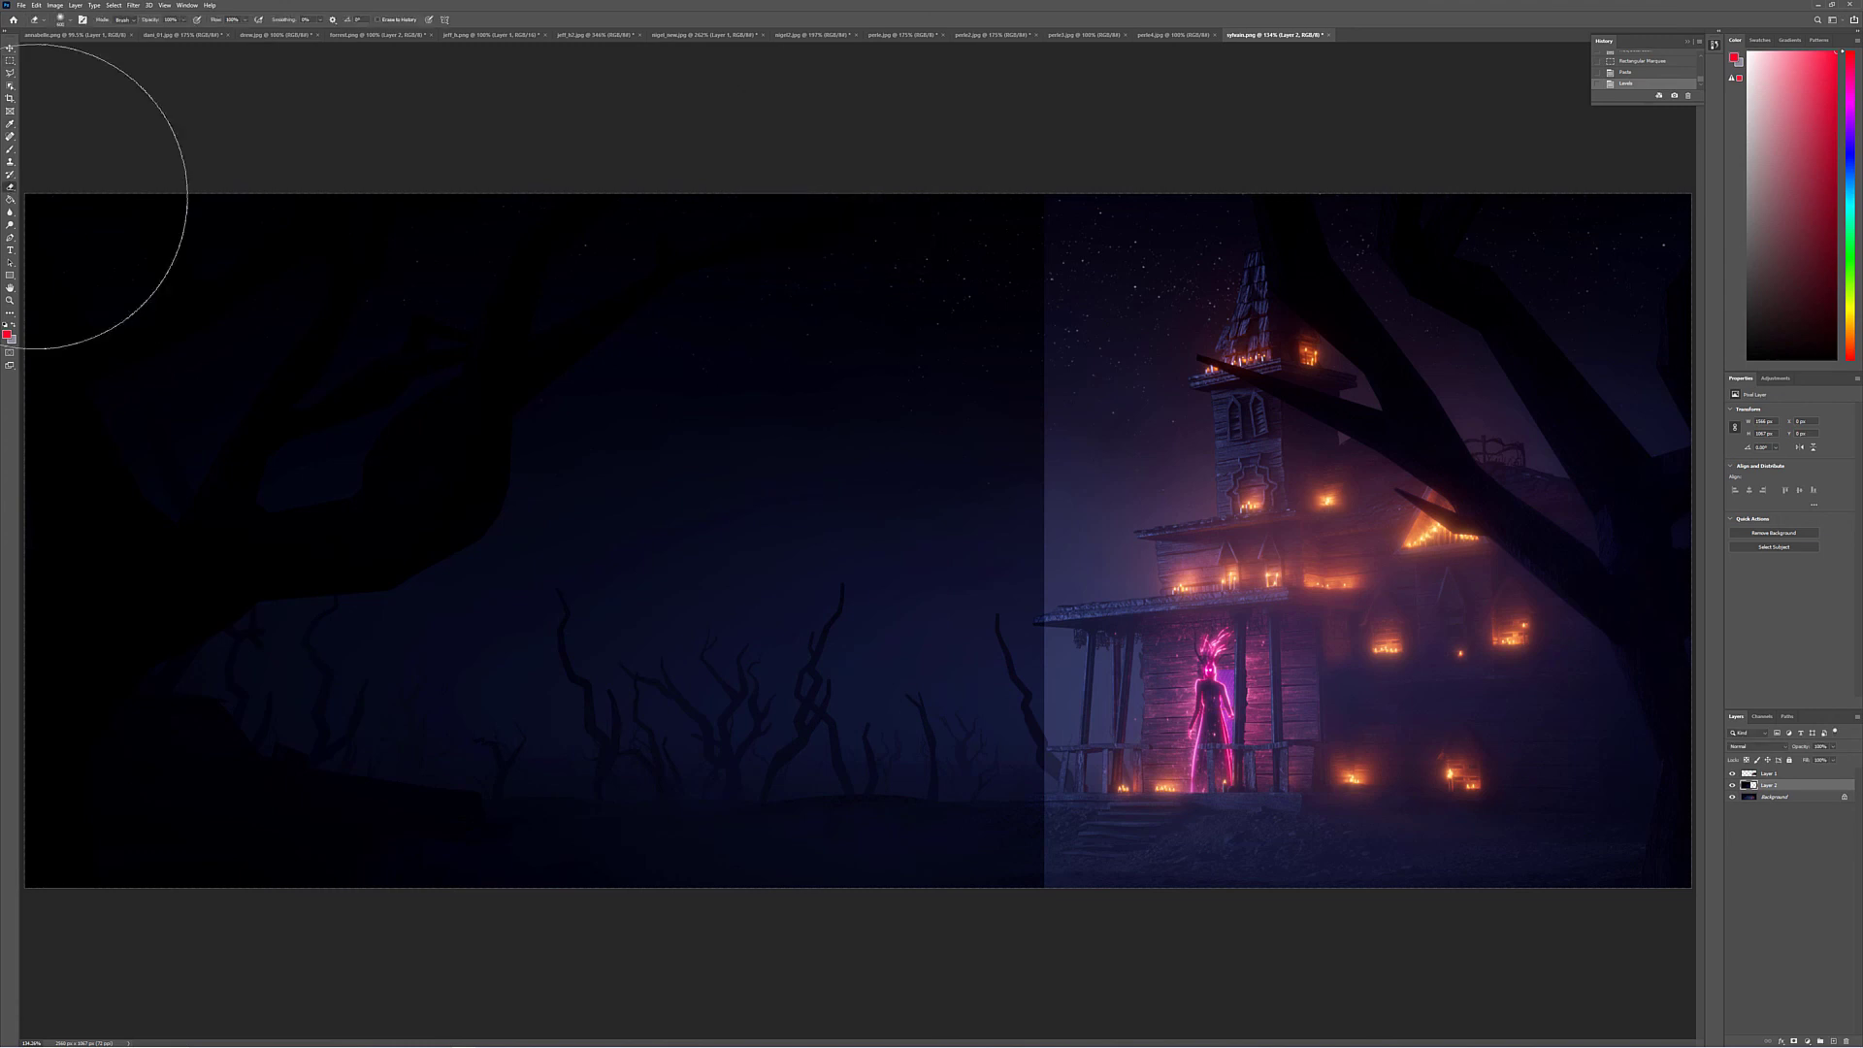
{"action": "mouse_move", "coordinate": [1148, 333]}
{"action": "left_mouse_down"}
{"action": "mouse_move", "coordinate": [973, 241]}
{"action": "mouse_move", "coordinate": [1018, 575]}
{"action": "mouse_move", "coordinate": [990, 965]}
{"action": "left_mouse_up"}
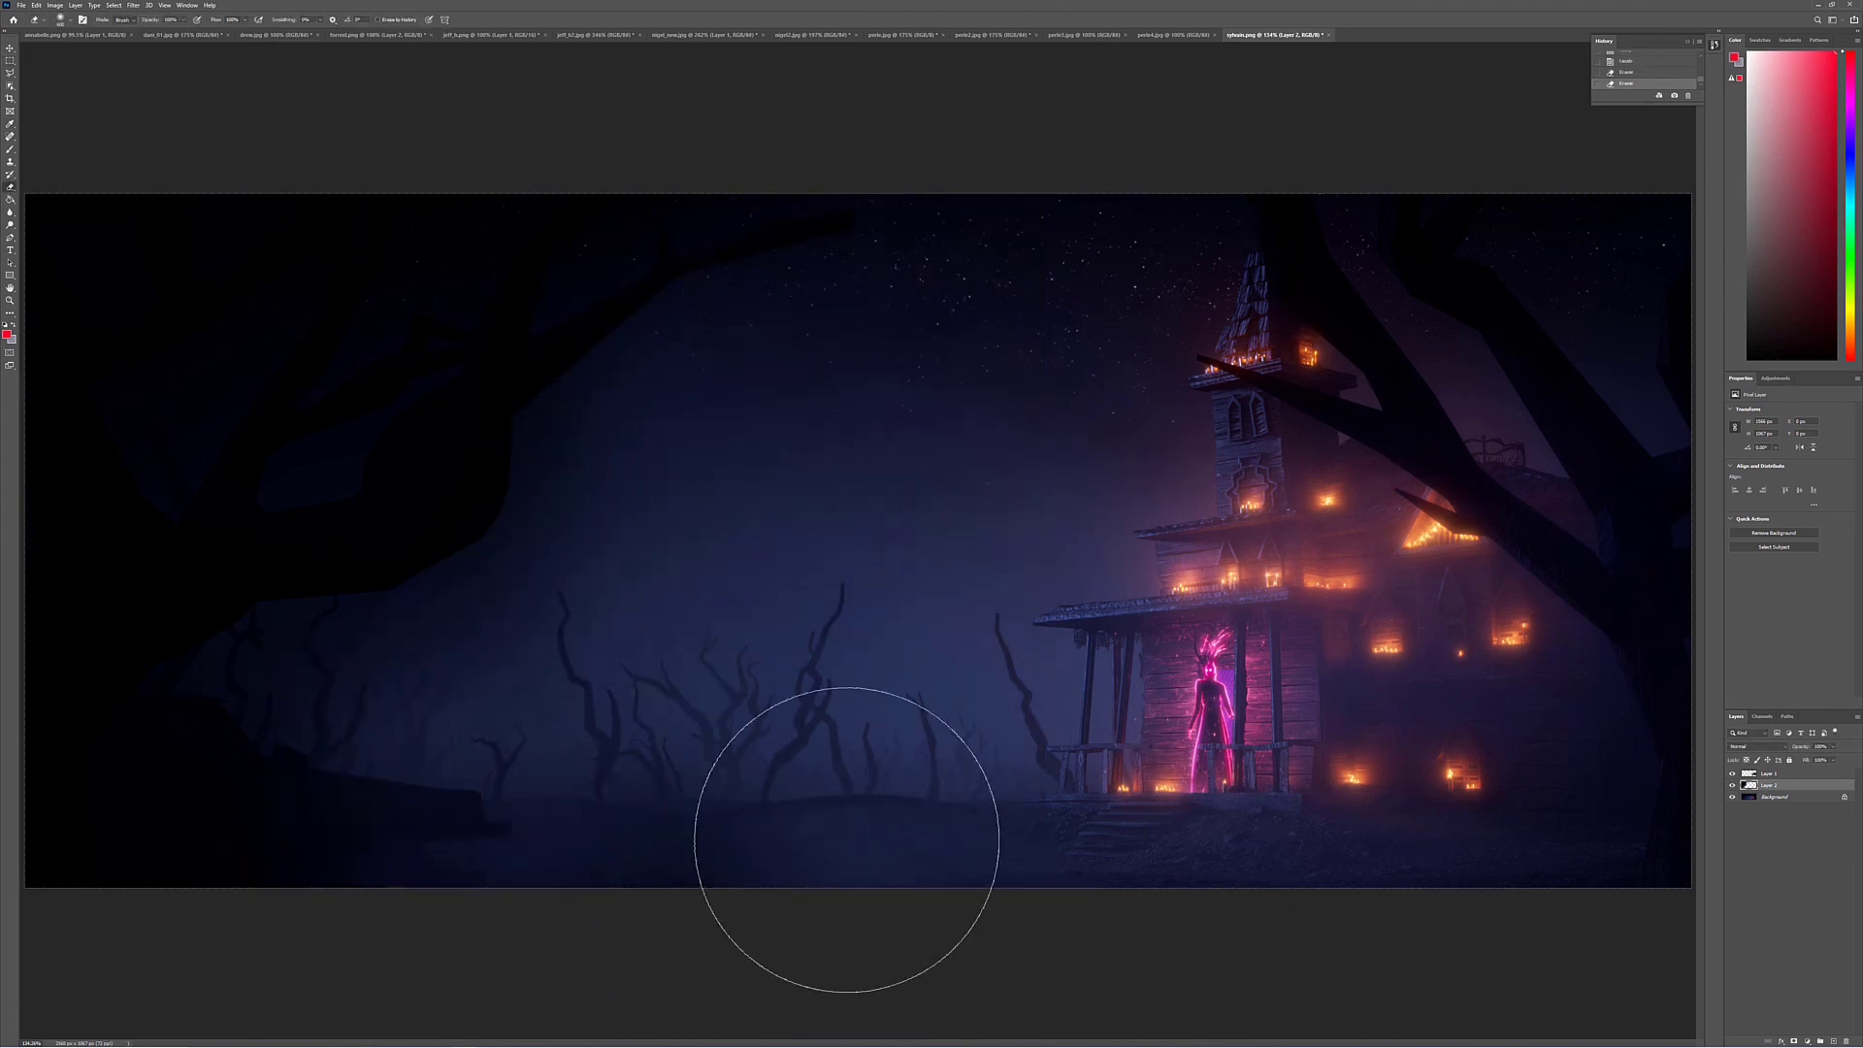
{"action": "mouse_move", "coordinate": [844, 806]}
{"action": "left_mouse_down"}
{"action": "mouse_move", "coordinate": [317, 795]}
{"action": "mouse_move", "coordinate": [497, 566]}
{"action": "mouse_move", "coordinate": [291, 391]}
{"action": "left_mouse_up"}
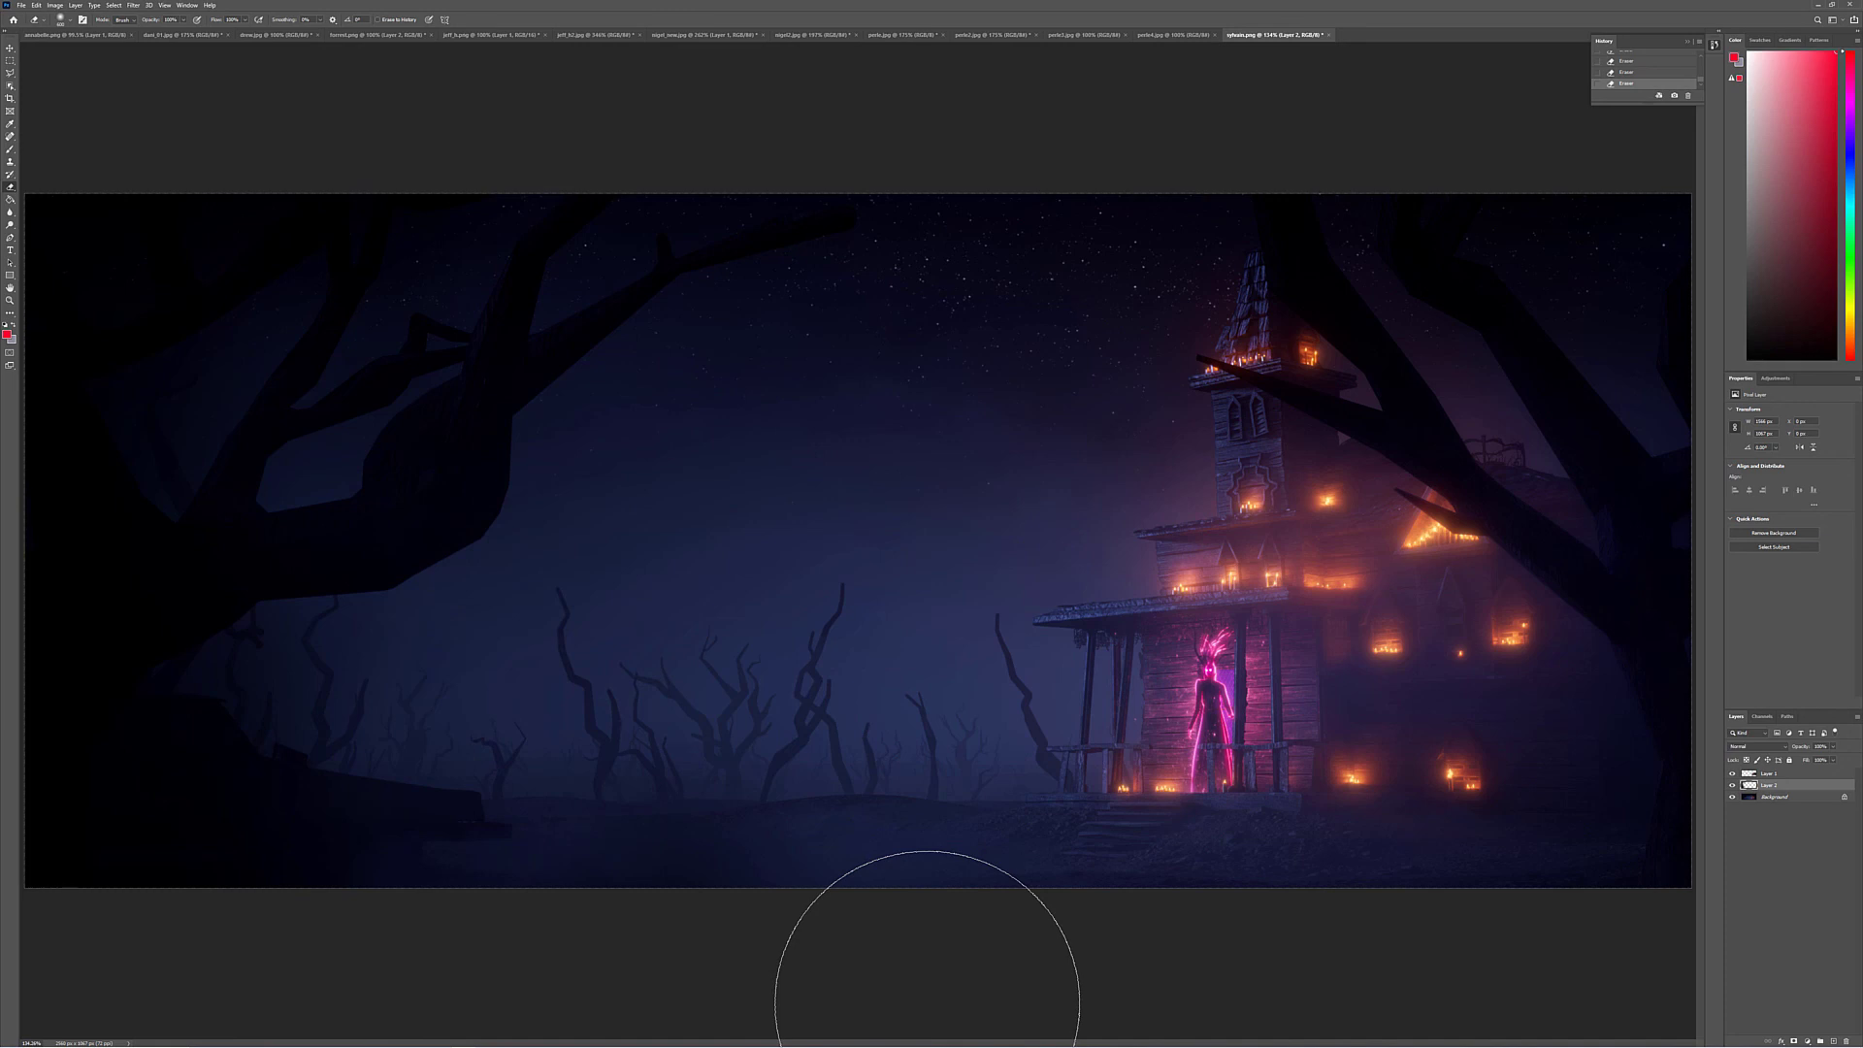
Revert the night-time haunted house image to its Open state through the history
{"action": "left_click", "coordinate": [1635, 61]}
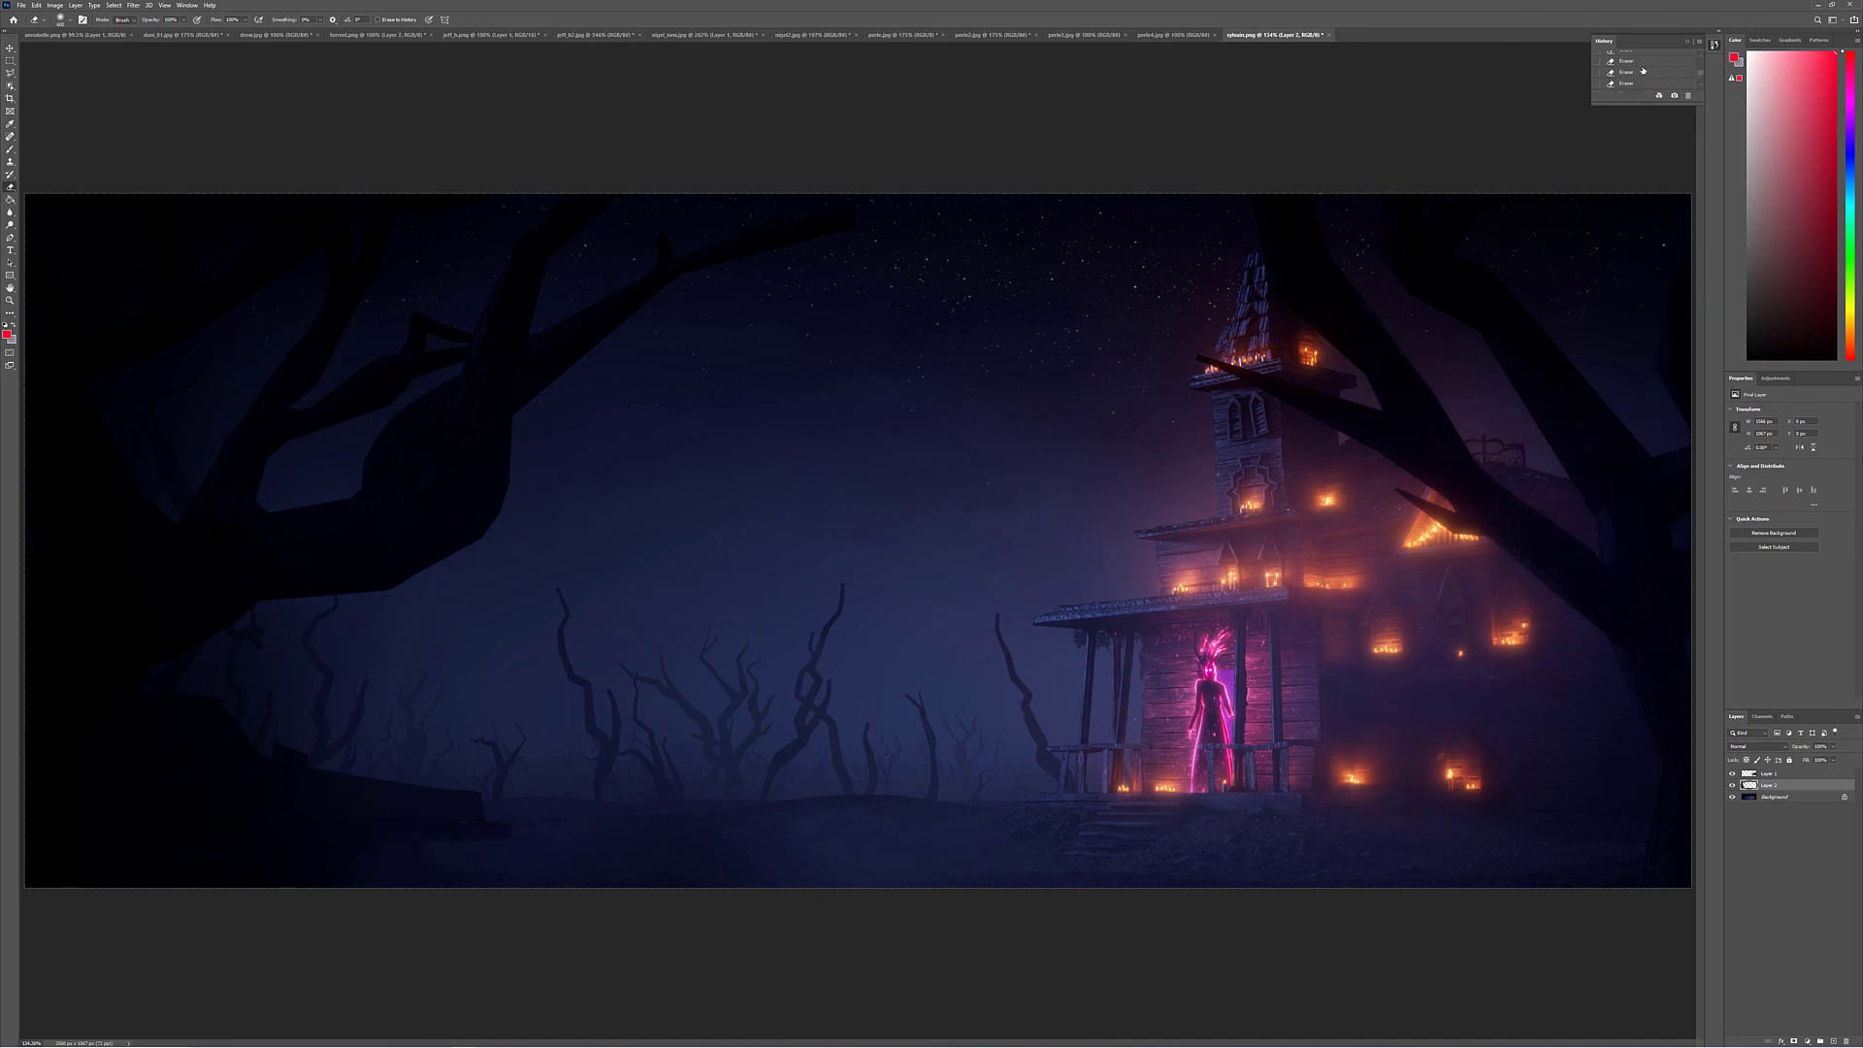
{"action": "scroll", "coordinate": [1659, 68], "scroll_direction": "up", "scroll_amount": 10}
{"action": "left_click", "coordinate": [1660, 70]}
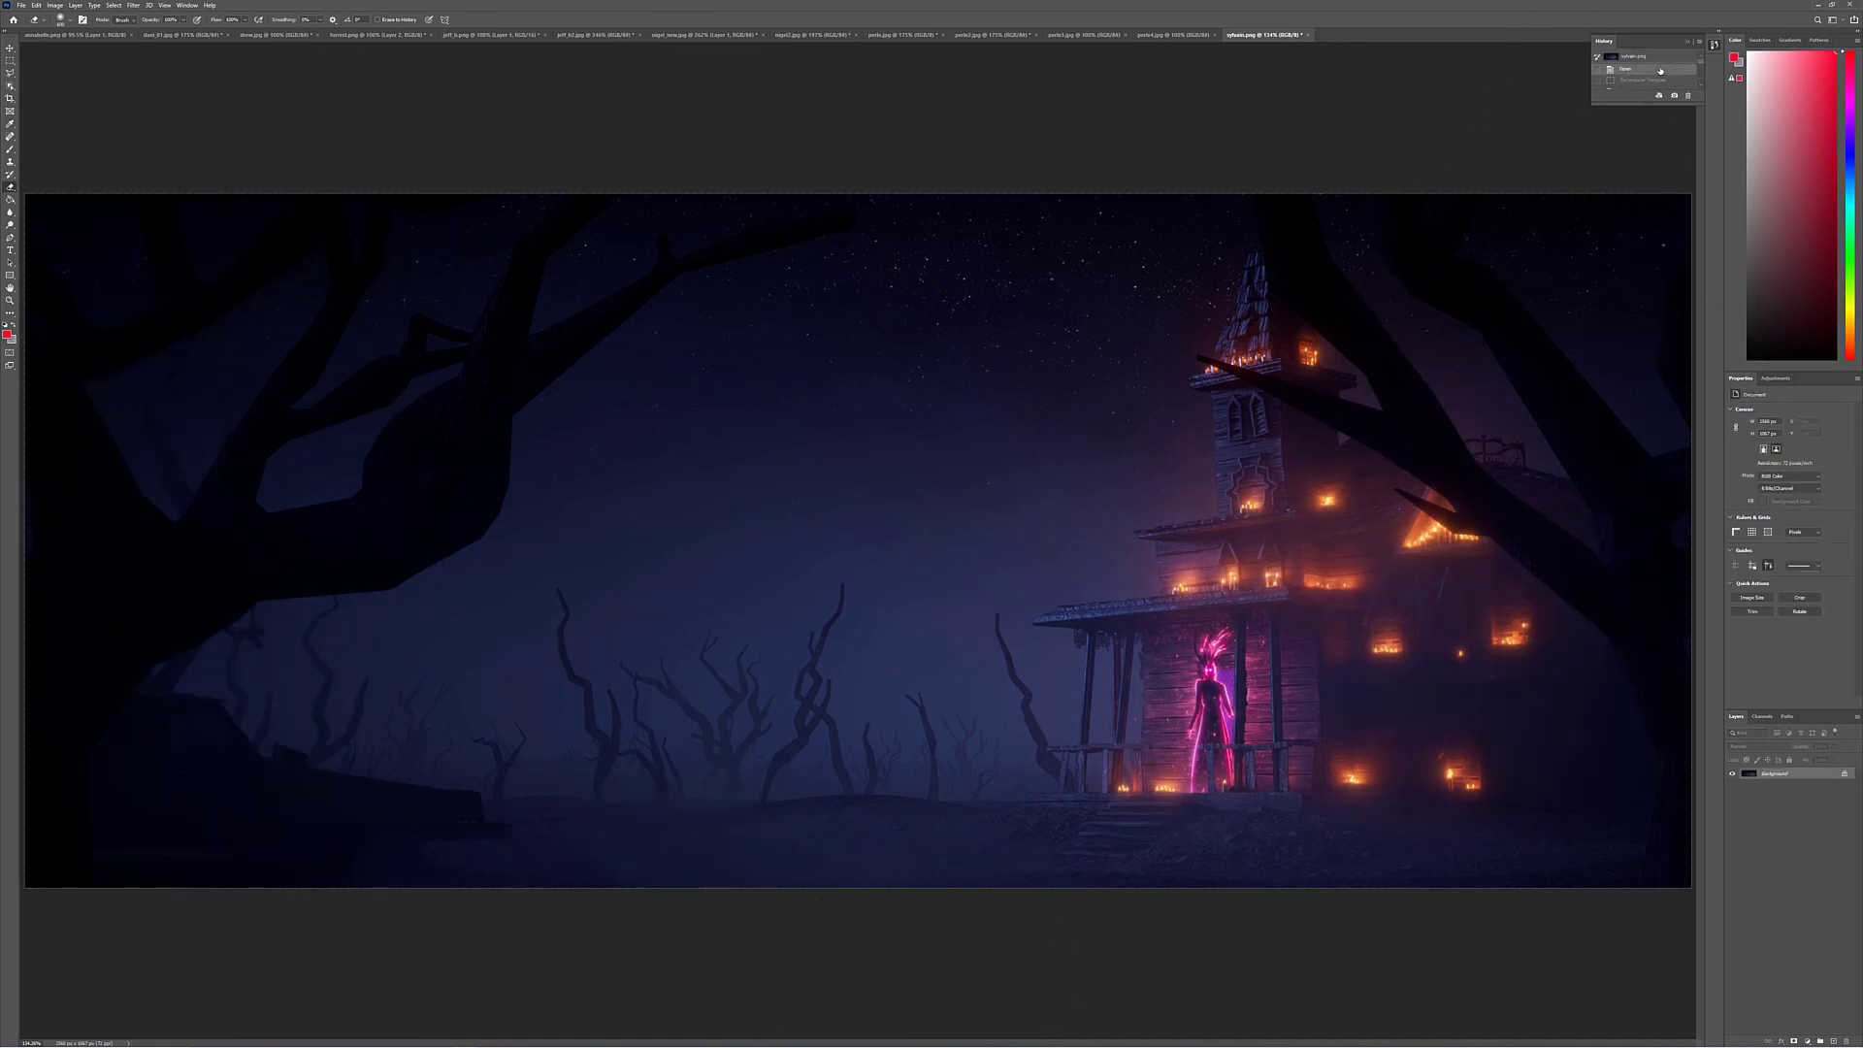
Restore the last Eraser state through the history, and merge Layer 1 and Layer 2 above the Background into one layer
{"action": "scroll", "coordinate": [1647, 66], "scroll_direction": "up", "scroll_amount": 5}
{"action": "scroll", "coordinate": [1675, 82], "scroll_direction": "down", "scroll_amount": 5}
{"action": "left_click", "coordinate": [1626, 83]}
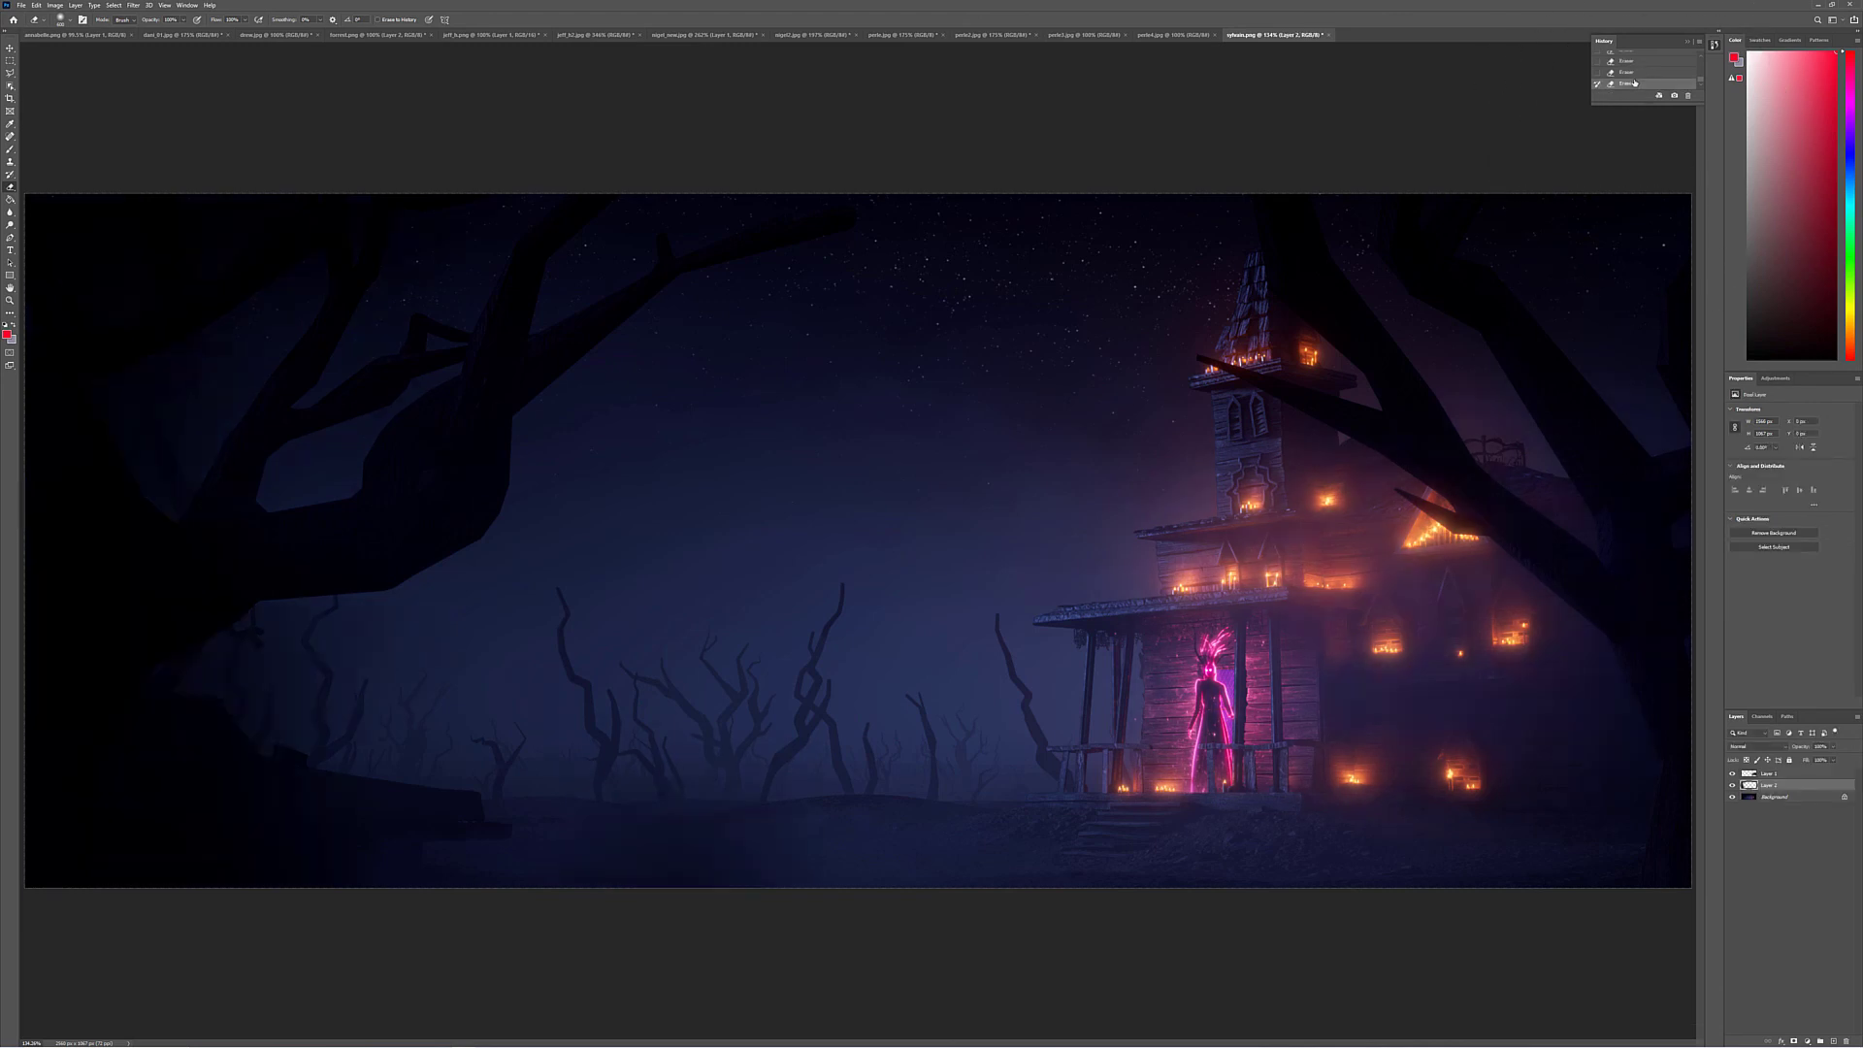
{"action": "left_click", "coordinate": [1785, 774], "text": "shift"}
{"action": "right_click", "coordinate": [1785, 773]}
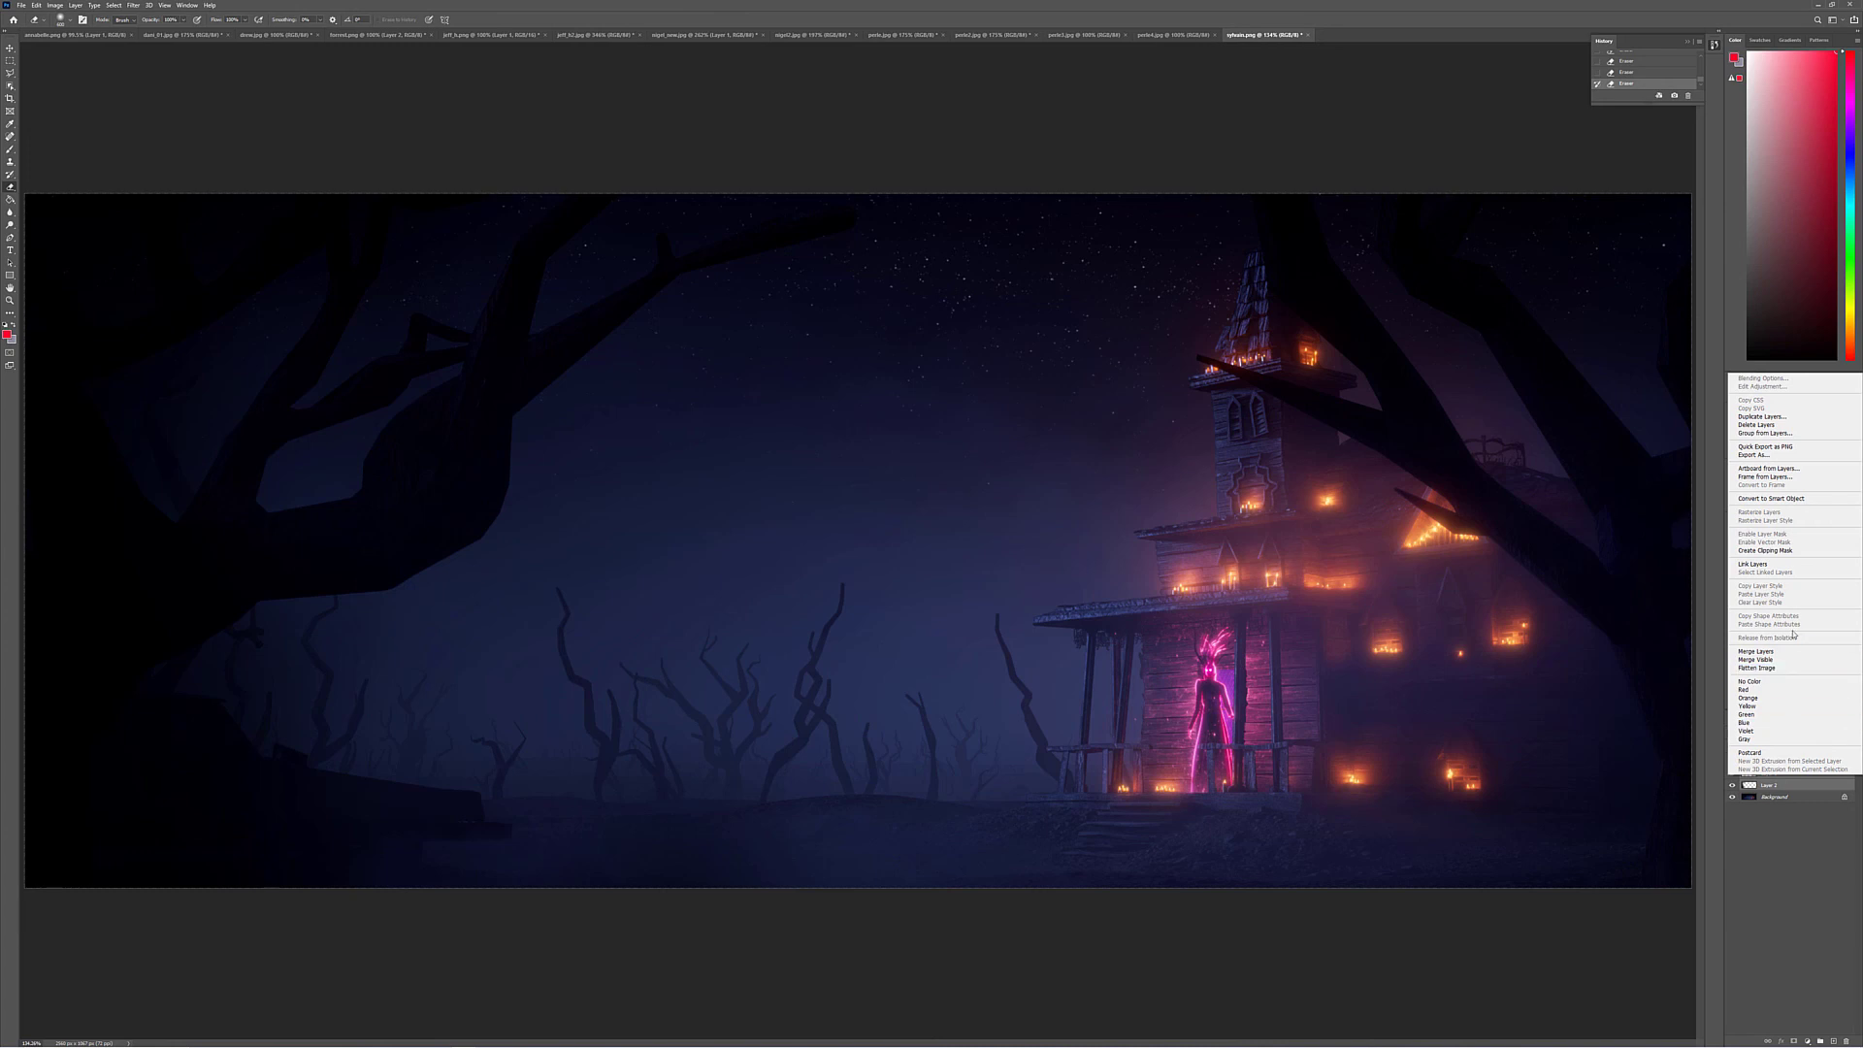
{"action": "left_click", "coordinate": [1758, 651]}
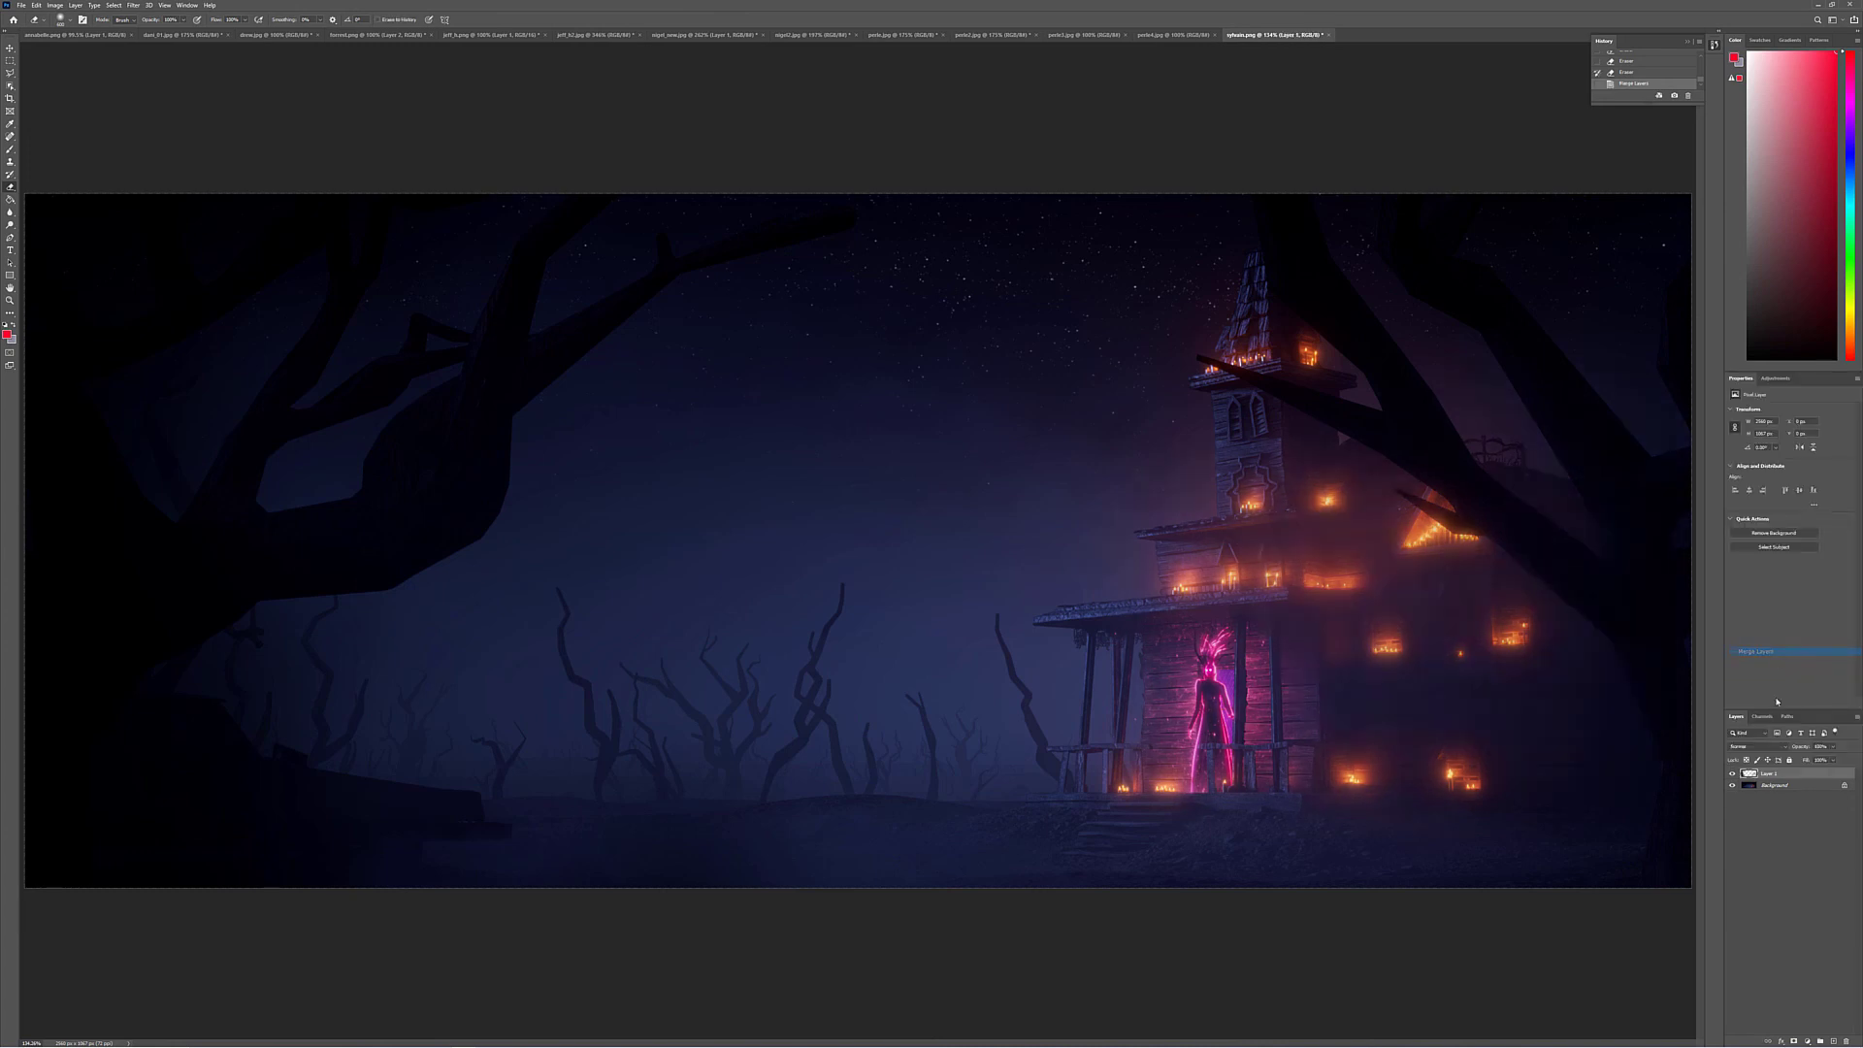
Compare the haunted house image with and without the merged darkening layer, and leave that layer hidden
{"action": "left_click", "coordinate": [1732, 773]}
{"action": "left_click", "coordinate": [1733, 773]}
{"action": "left_click", "coordinate": [1732, 773]}
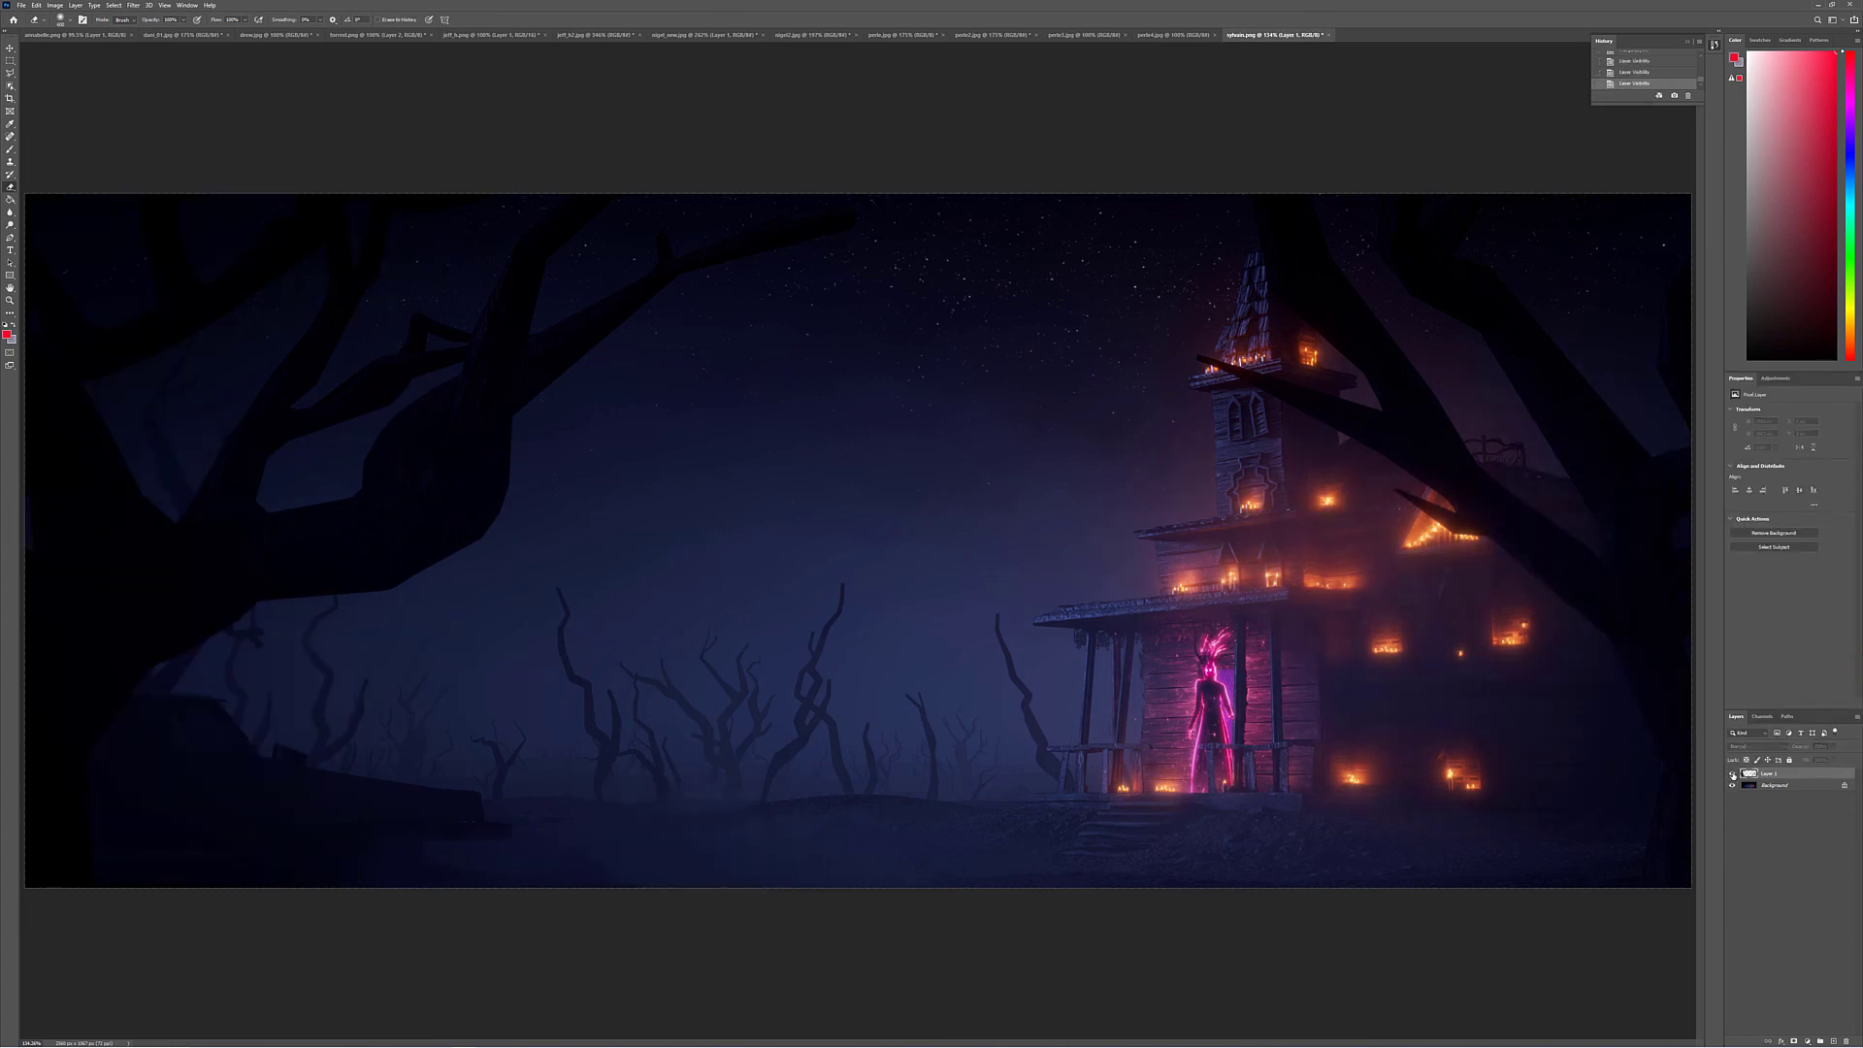
{"action": "left_click", "coordinate": [1732, 773]}
{"action": "left_click", "coordinate": [1732, 774]}
{"action": "left_click", "coordinate": [1733, 773]}
{"action": "left_click", "coordinate": [1733, 773]}
{"action": "left_click", "coordinate": [1732, 773]}
{"action": "left_click", "coordinate": [1731, 773]}
Circle the dark ground and steps in front of the porch with red Brush strokes on the Background
{"action": "left_click", "coordinate": [11, 152]}
{"action": "left_click", "coordinate": [1780, 784]}
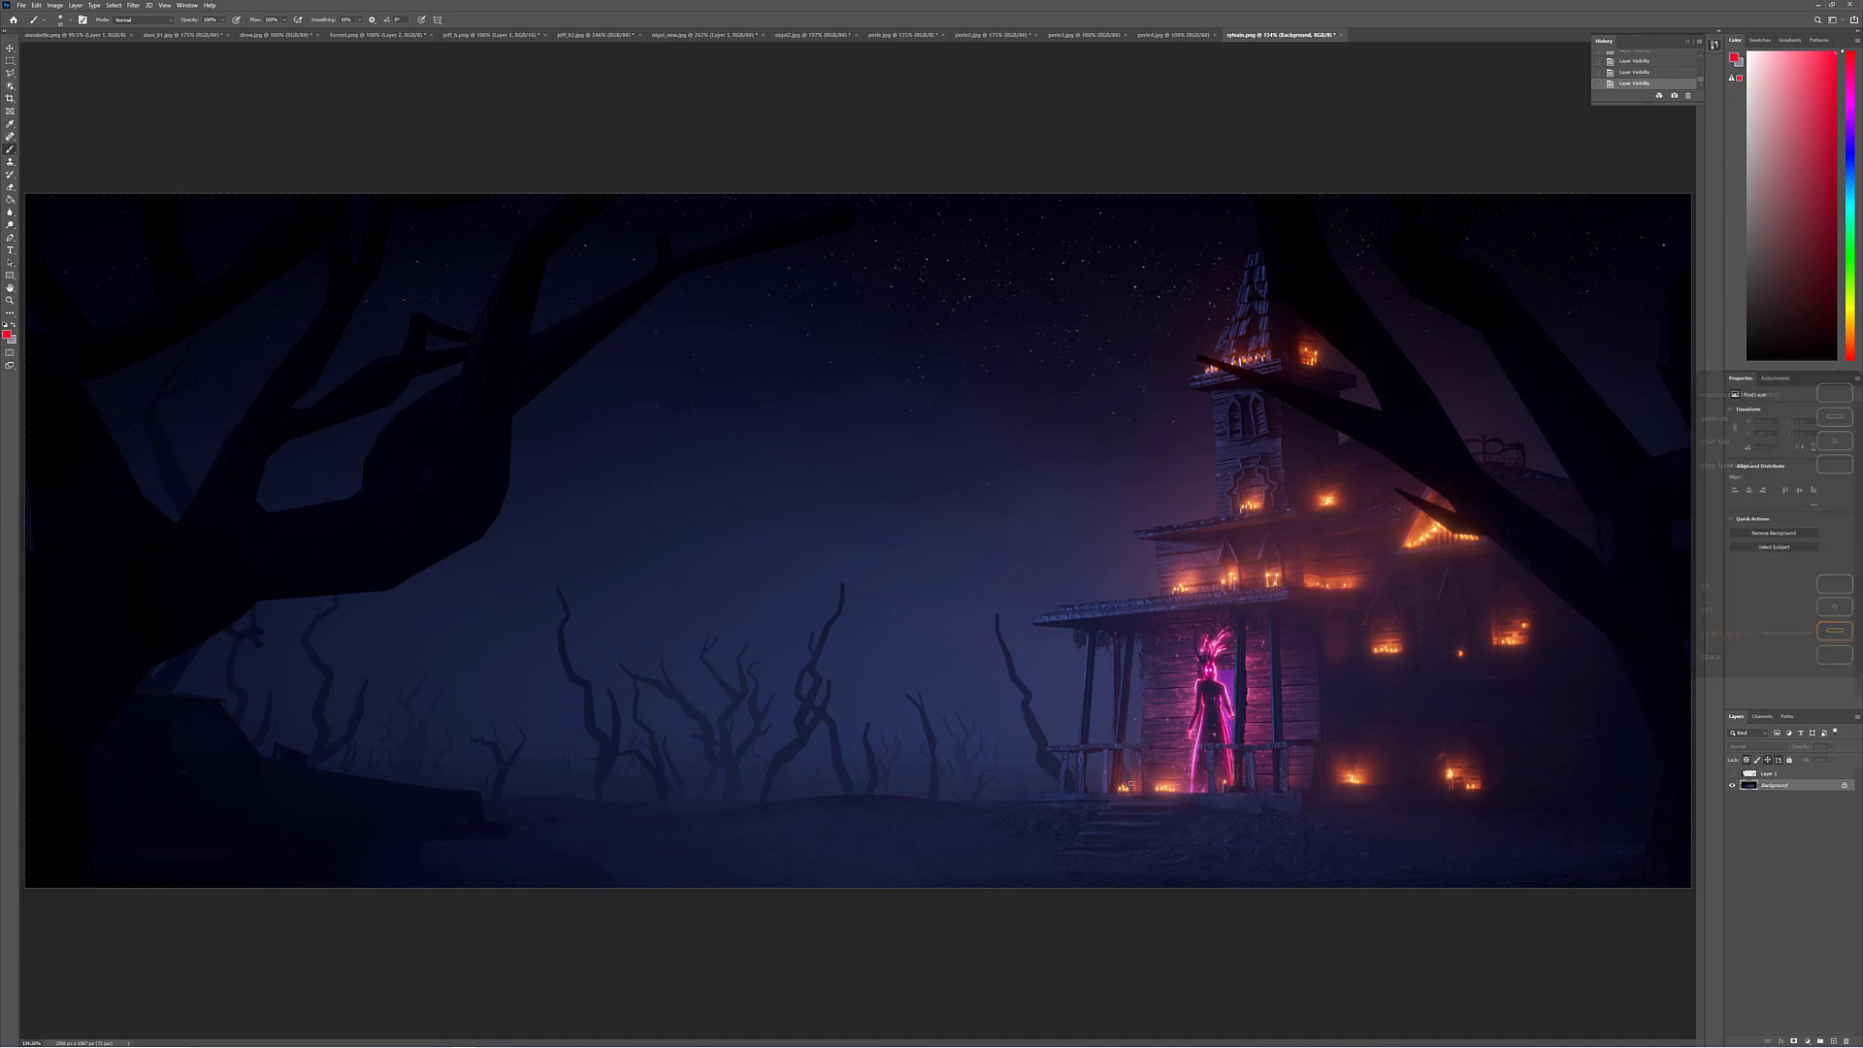
{"action": "mouse_move", "coordinate": [1130, 781]}
{"action": "left_mouse_down"}
{"action": "mouse_move", "coordinate": [1022, 848]}
{"action": "mouse_move", "coordinate": [1326, 843]}
{"action": "mouse_move", "coordinate": [1299, 805]}
{"action": "mouse_move", "coordinate": [972, 827]}
{"action": "mouse_move", "coordinate": [1163, 861]}
{"action": "mouse_move", "coordinate": [1130, 784]}
{"action": "mouse_move", "coordinate": [1267, 861]}
{"action": "left_mouse_up"}
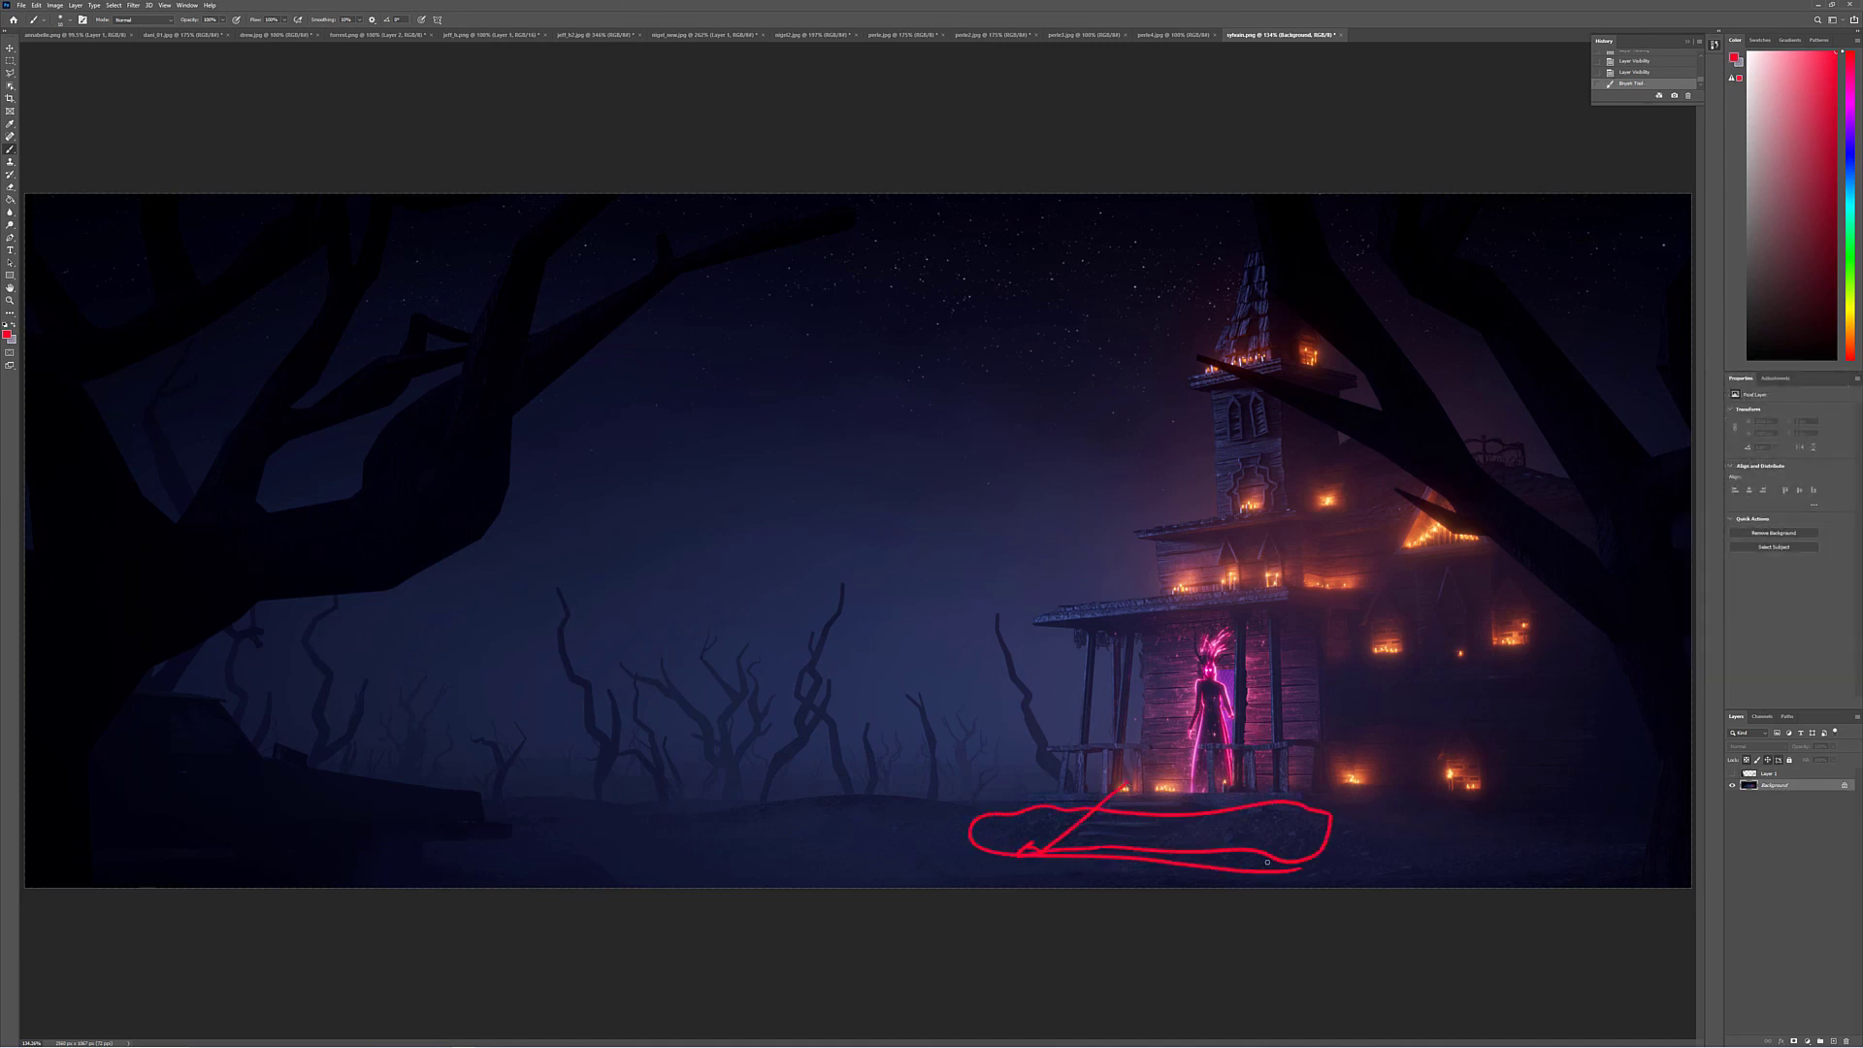